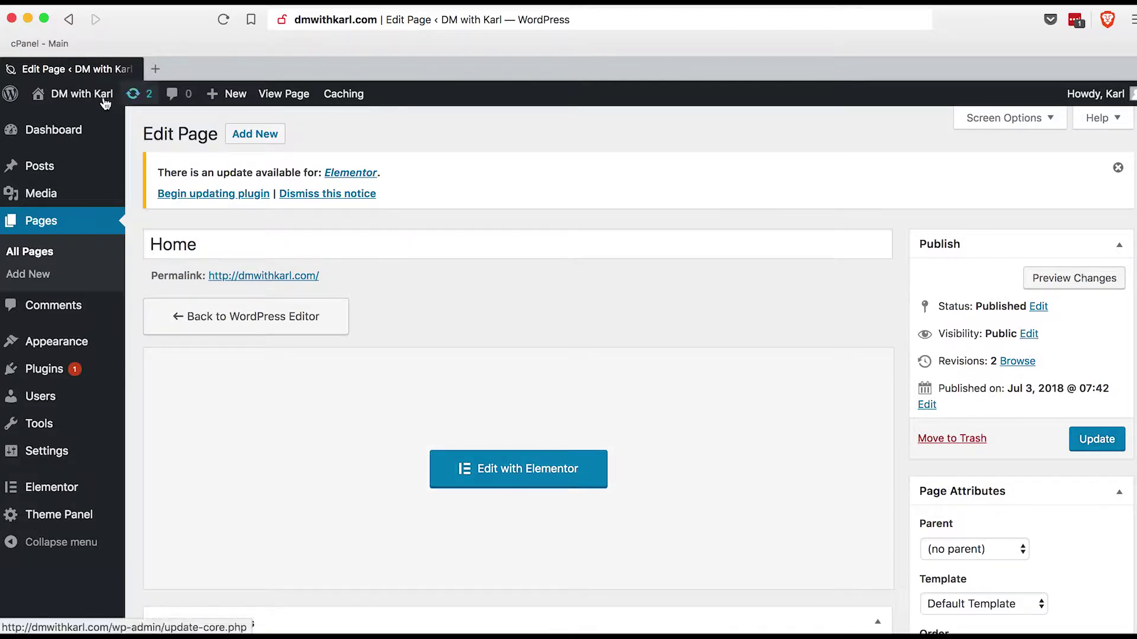
# Open the site's home page in the Elementor editor and delete the existing text section
pyautogui.click(73, 96)
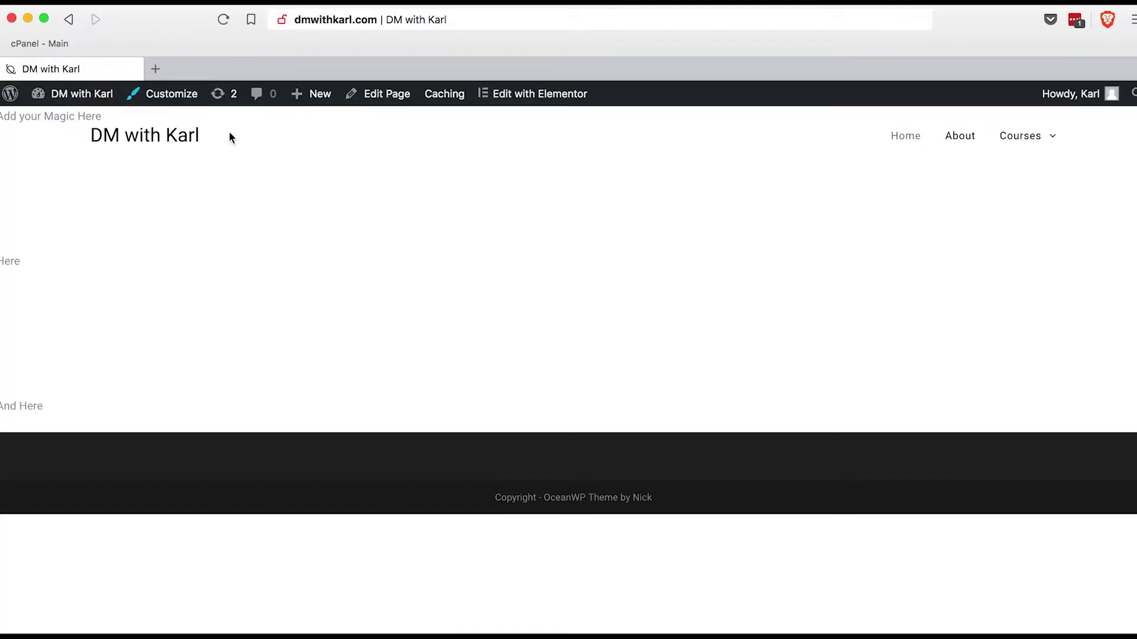
pyautogui.click(527, 99)
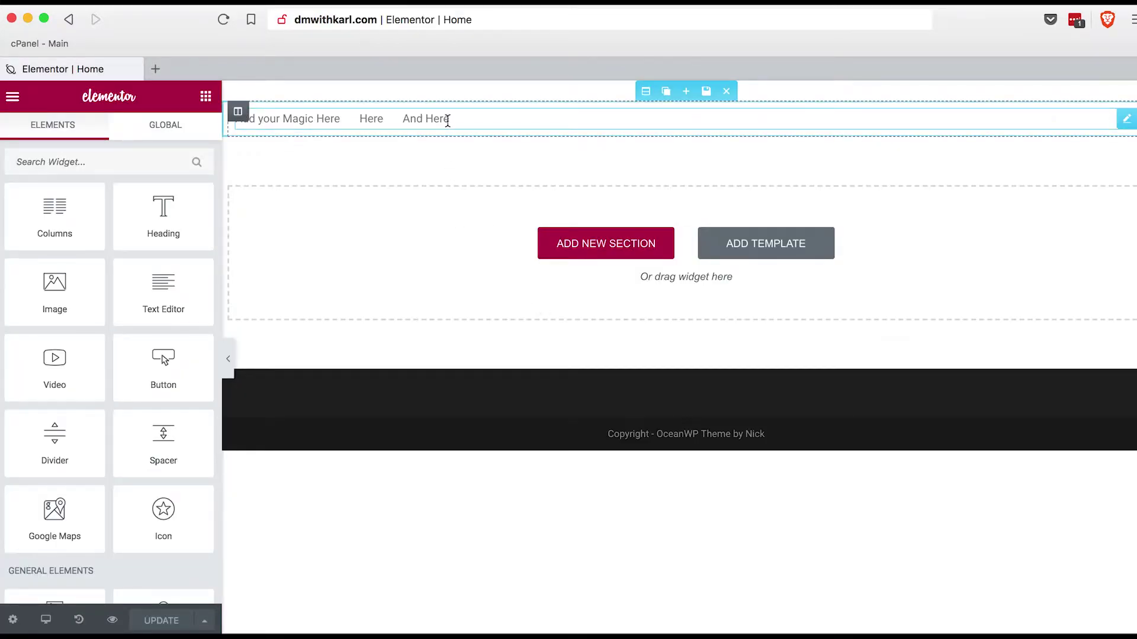
pyautogui.click(578, 112)
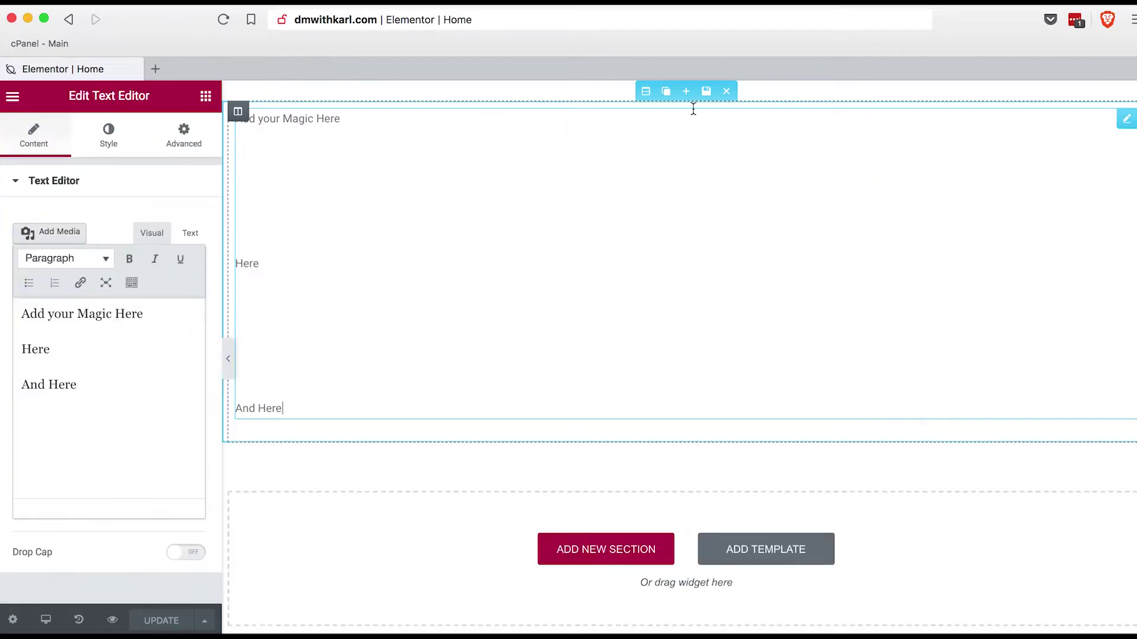
pyautogui.click(726, 92)
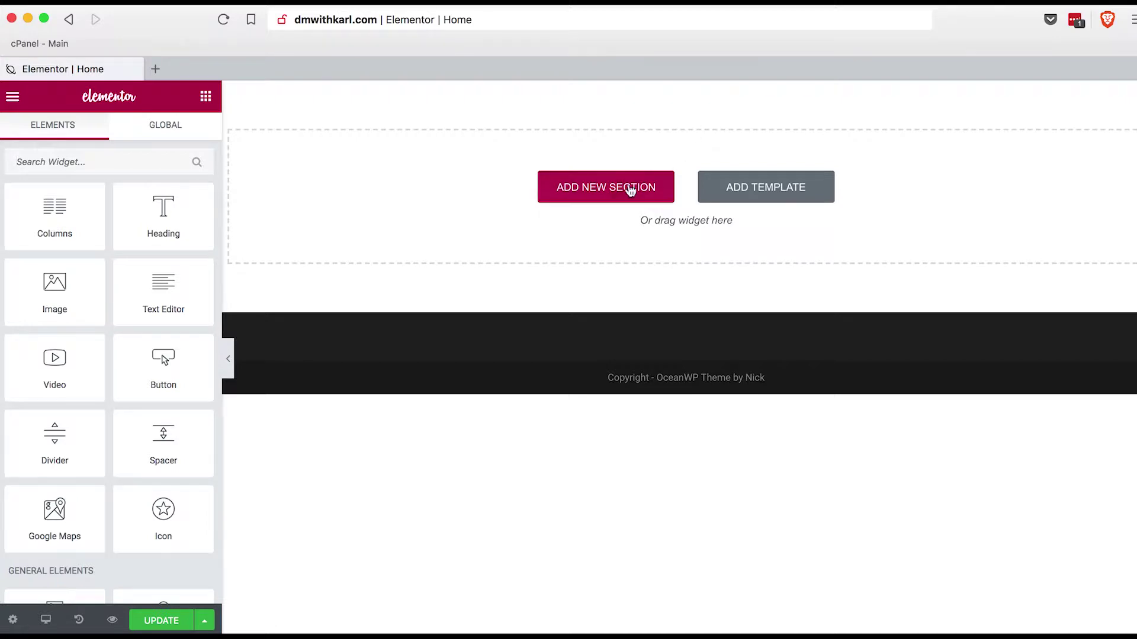
# Add a new single-column section and place a Heading widget in it
pyautogui.click(599, 188)
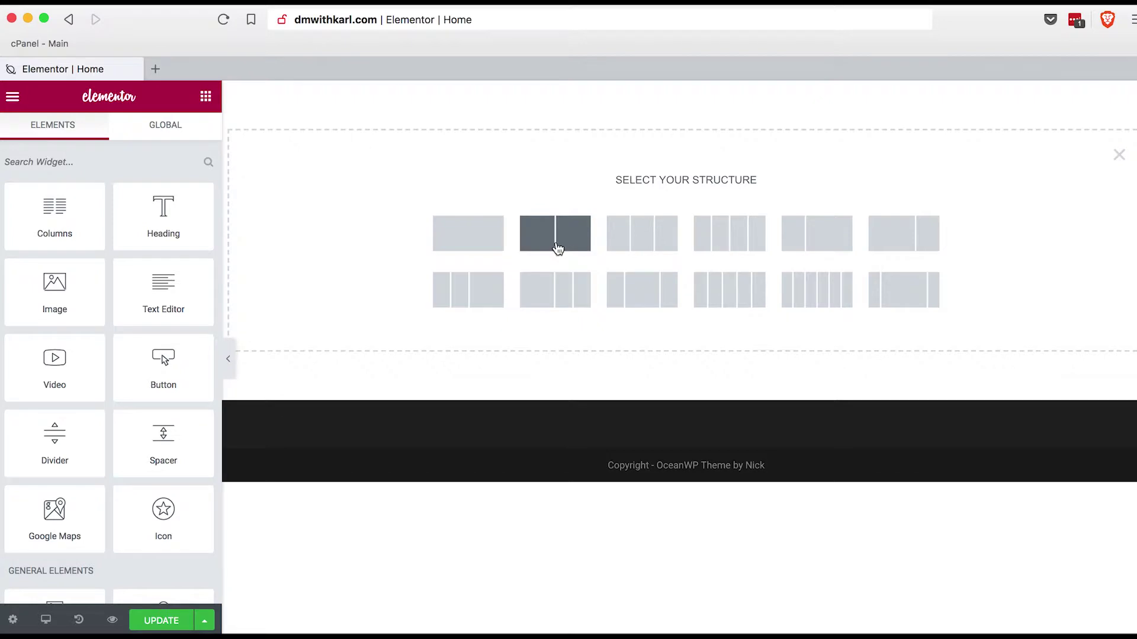
pyautogui.click(467, 240)
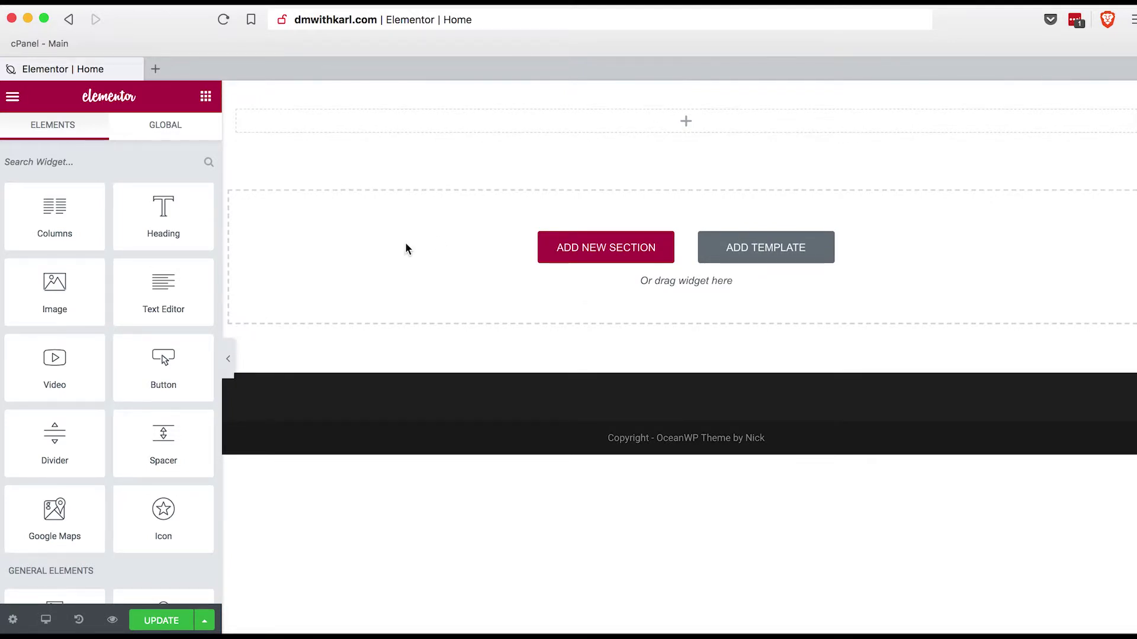
pyautogui.moveTo(164, 213); pyautogui.dragTo(669, 128)
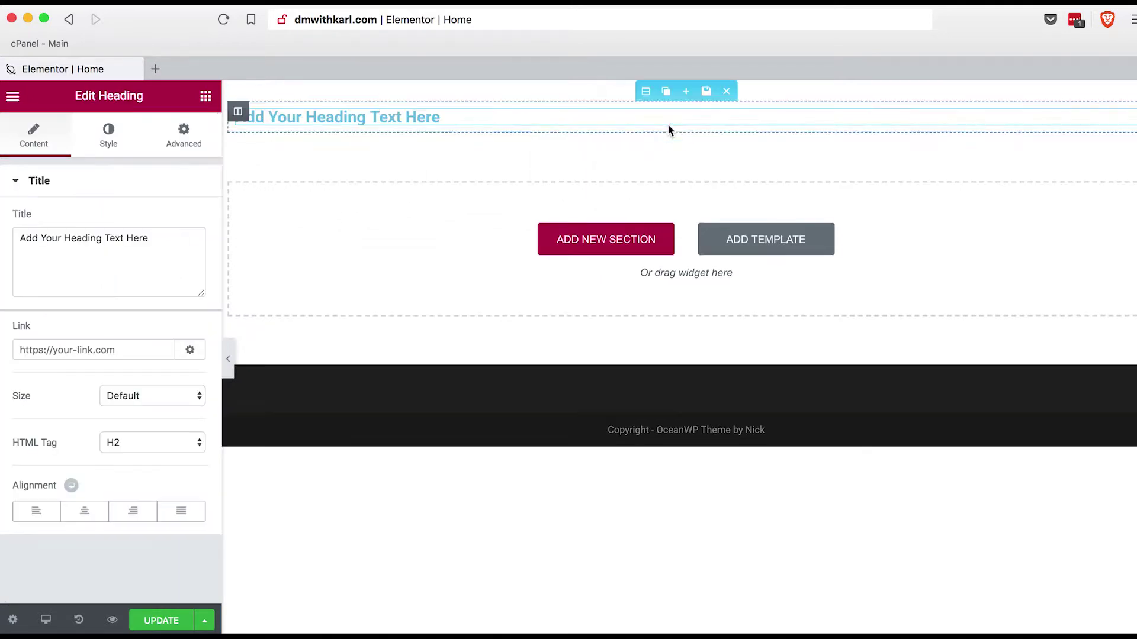
# Replace the heading's placeholder title with "Freedom" and align it to the center
pyautogui.click(431, 116)
pyautogui.moveTo(156, 242); pyautogui.dragTo(1, 249)
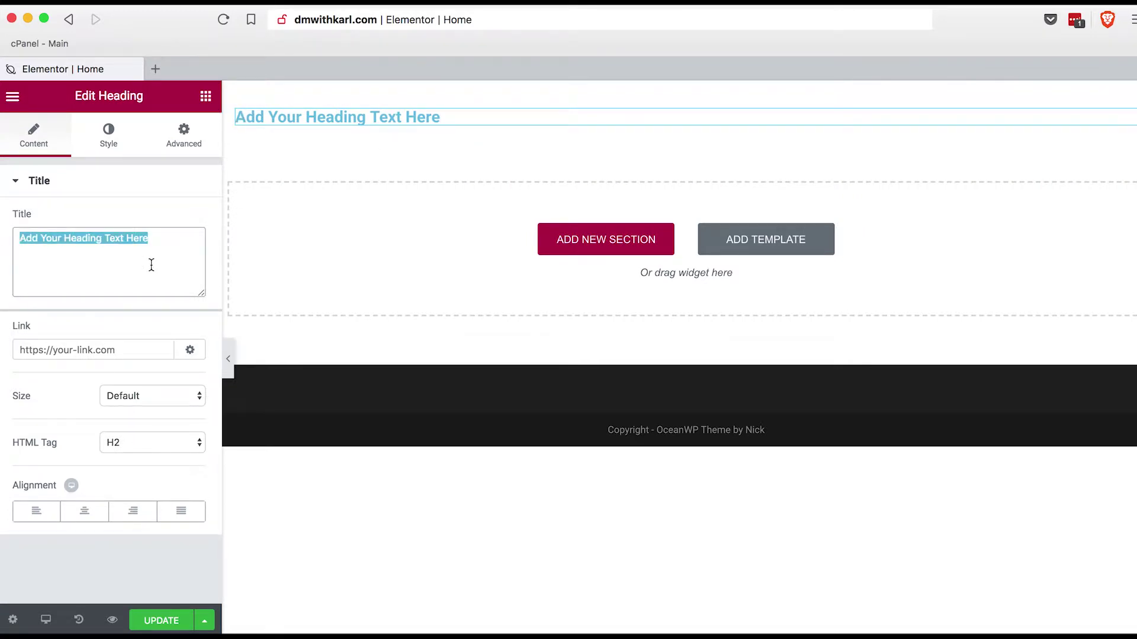
pyautogui.write('Fr')
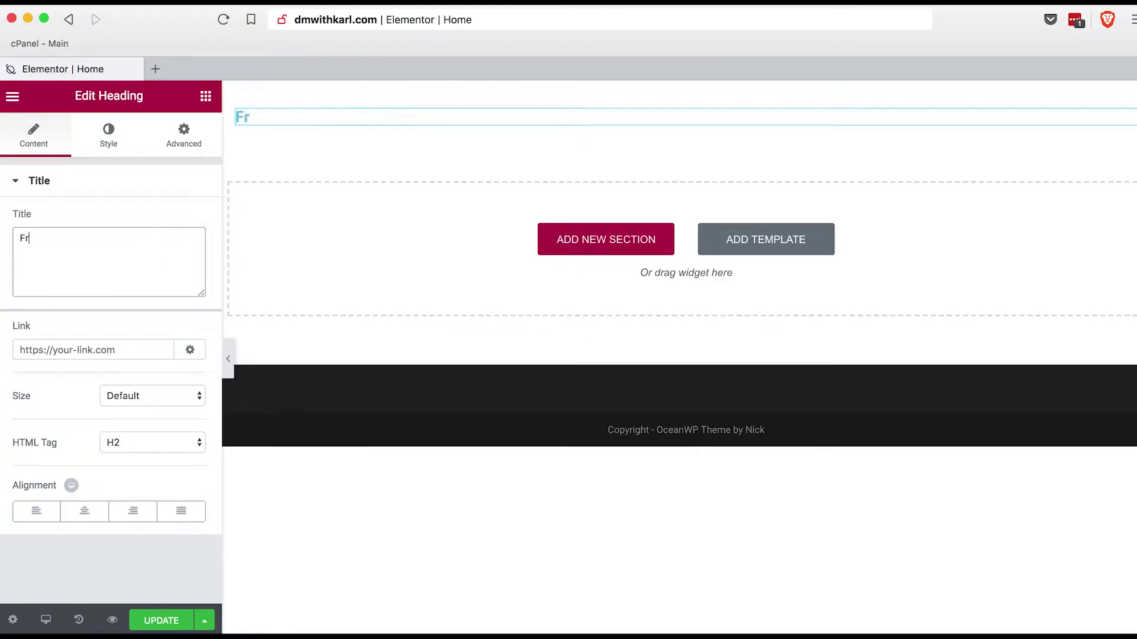
pyautogui.write('eedom')
pyautogui.click(91, 518)
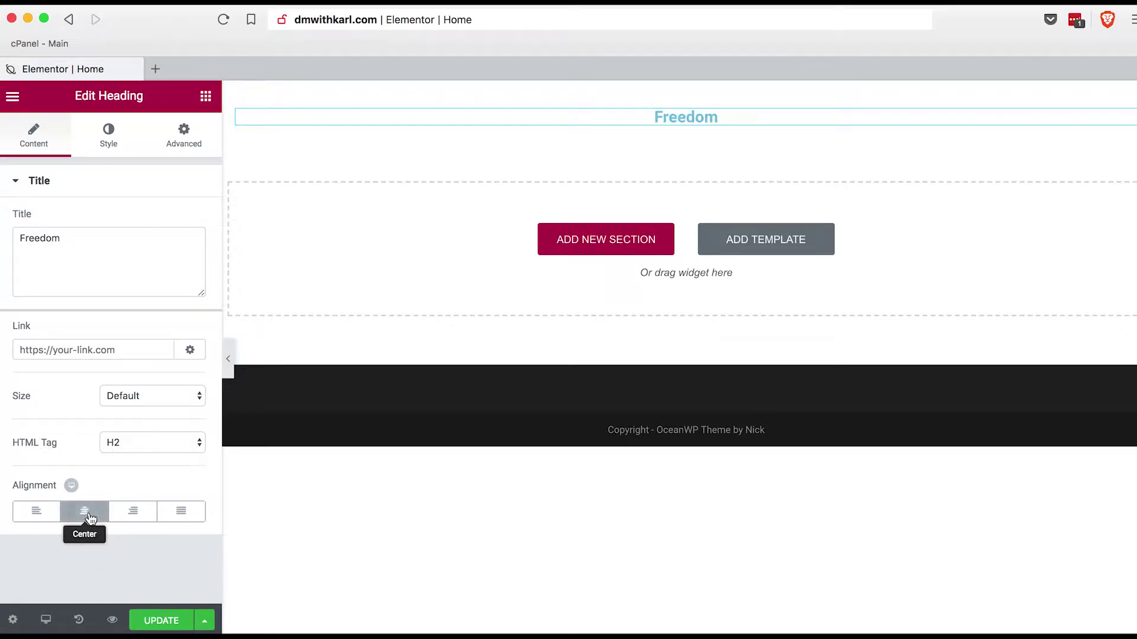
# Set the heading's text color to black (#000000)
pyautogui.click(109, 140)
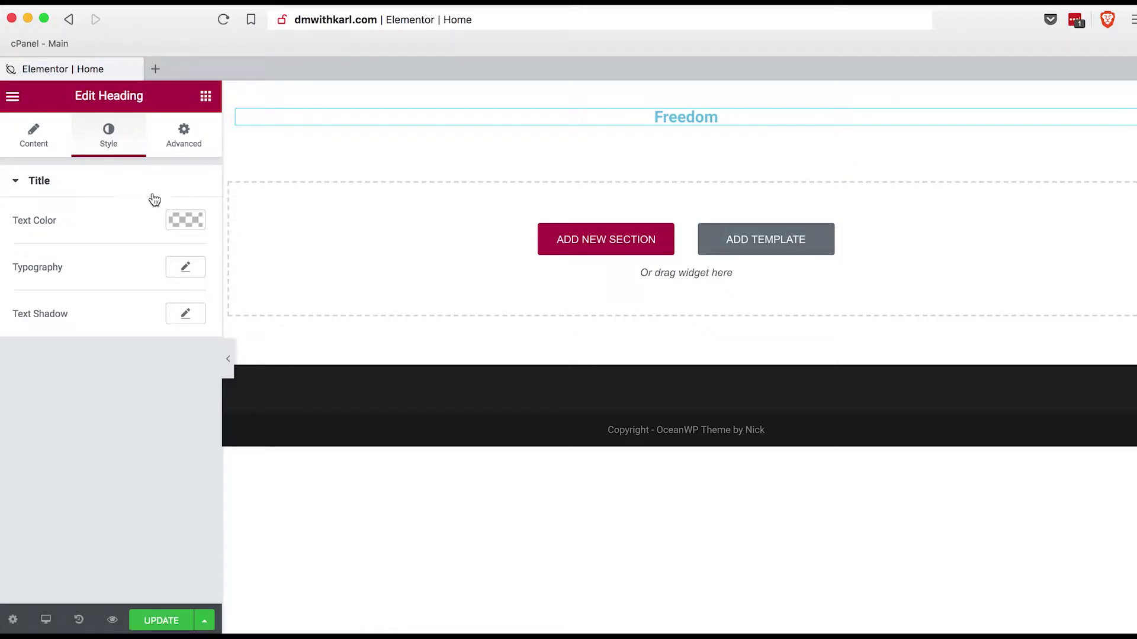
pyautogui.click(183, 222)
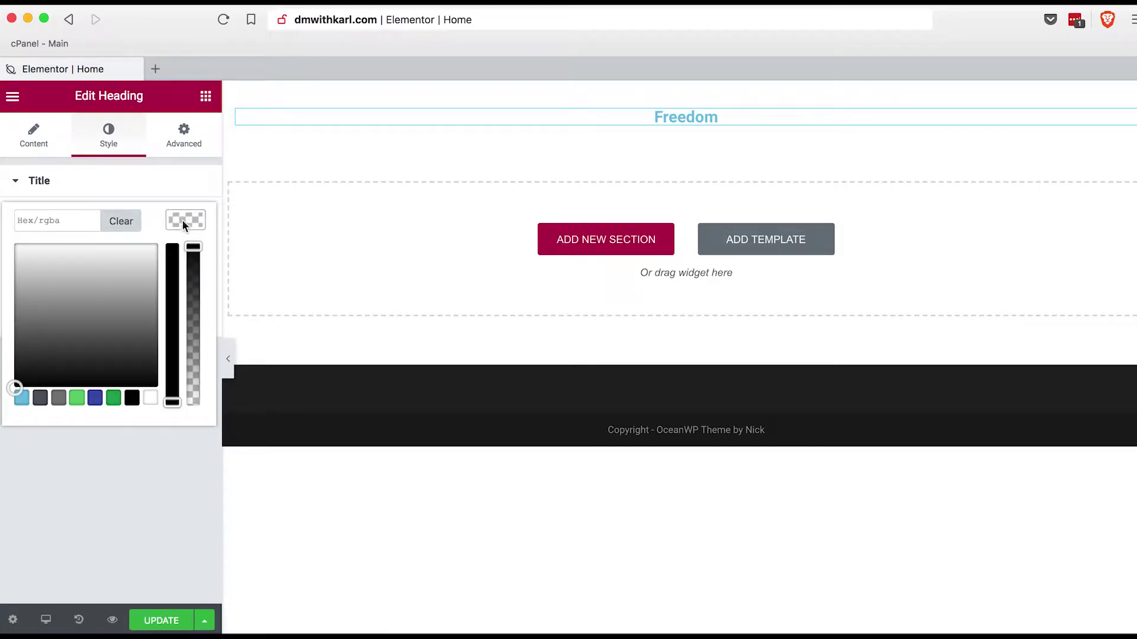
pyautogui.click(132, 399)
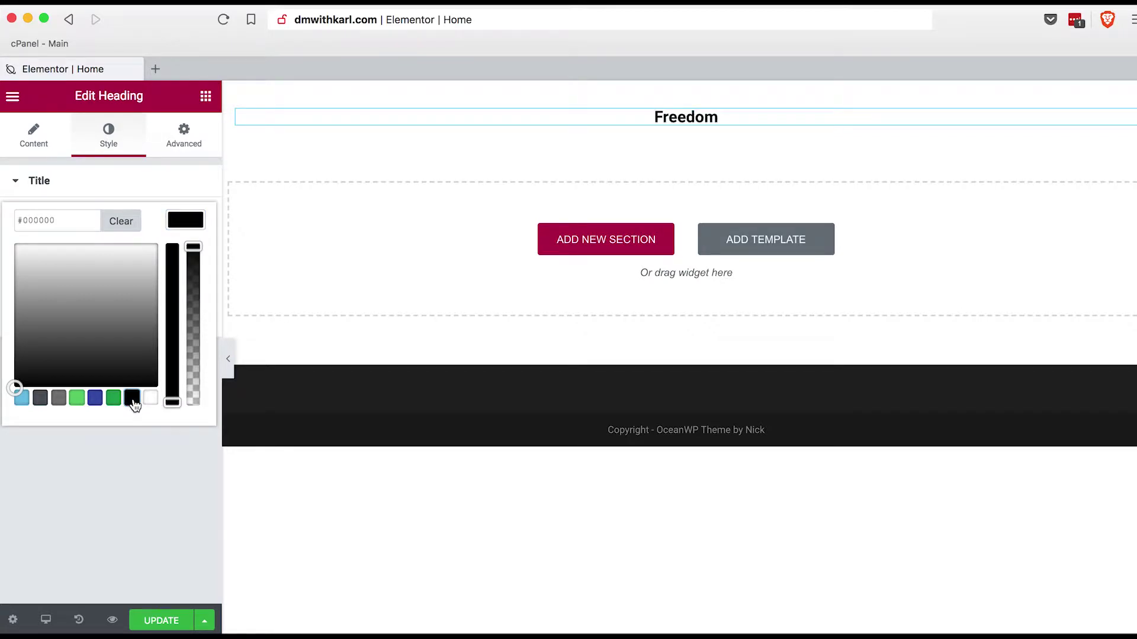
pyautogui.click(175, 220)
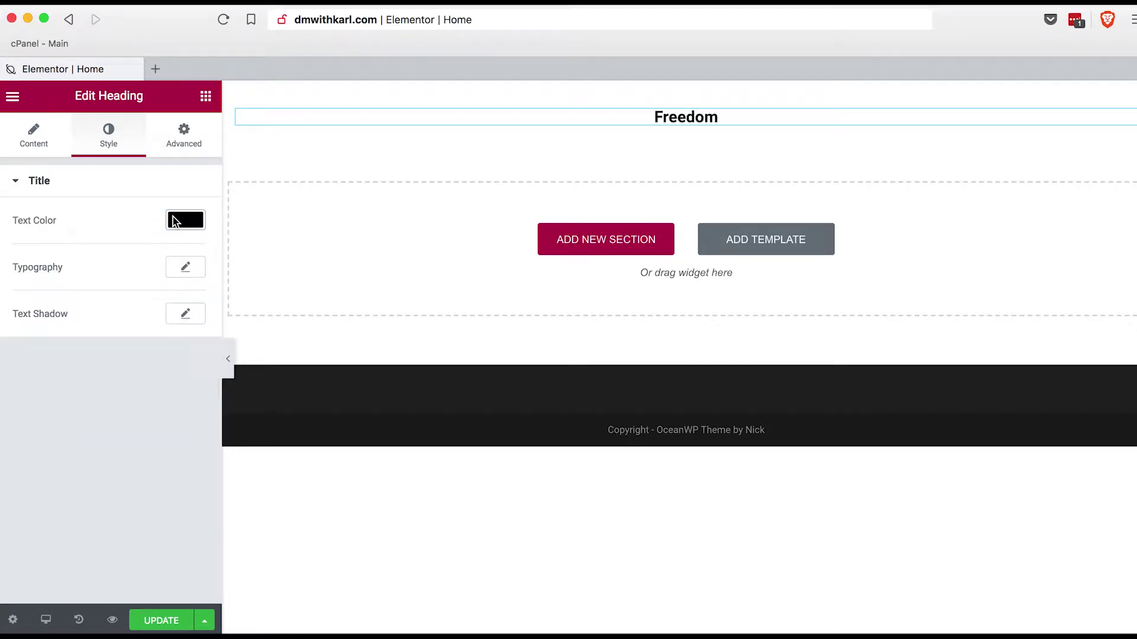
# Set the heading's font family to Roboto and its size to 78 px
pyautogui.click(186, 267)
pyautogui.click(182, 311)
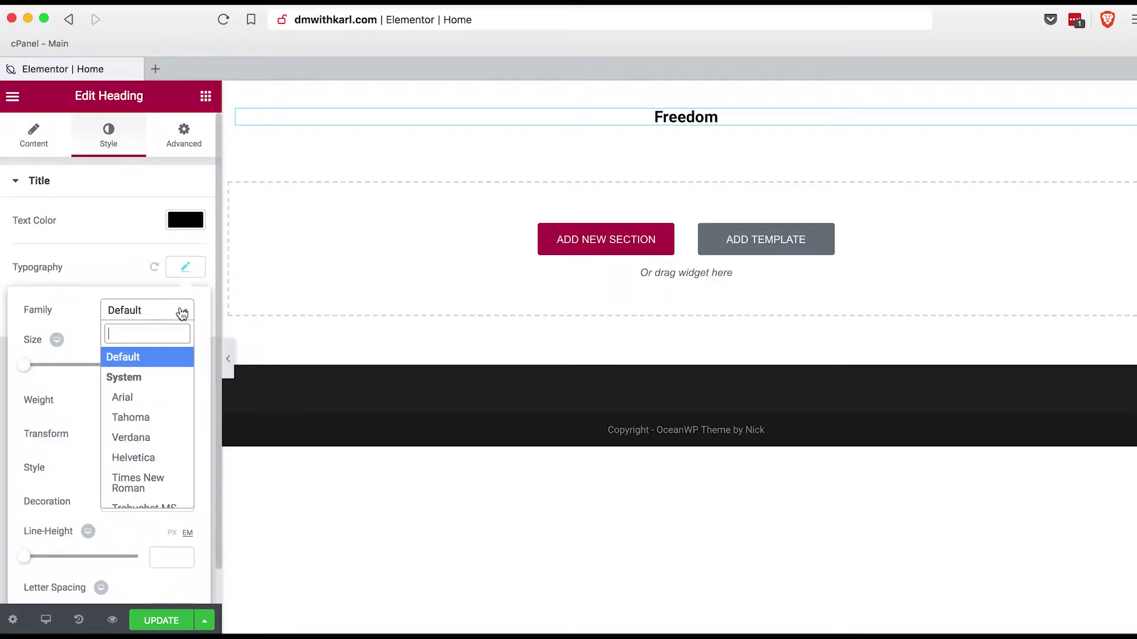
pyautogui.write('robo')
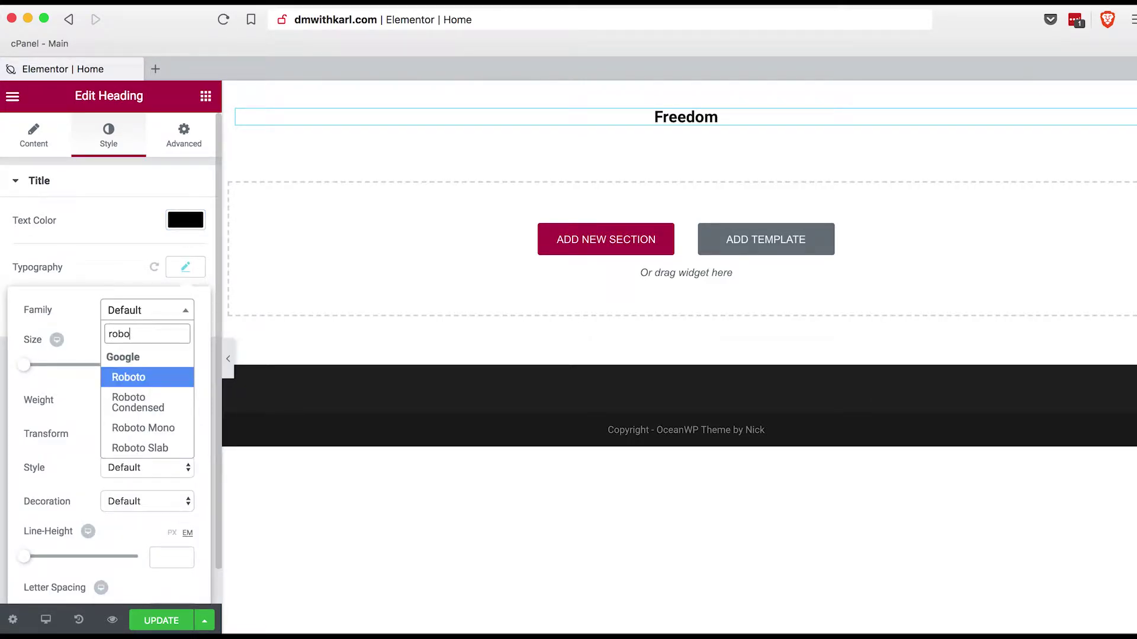
pyautogui.click(129, 377)
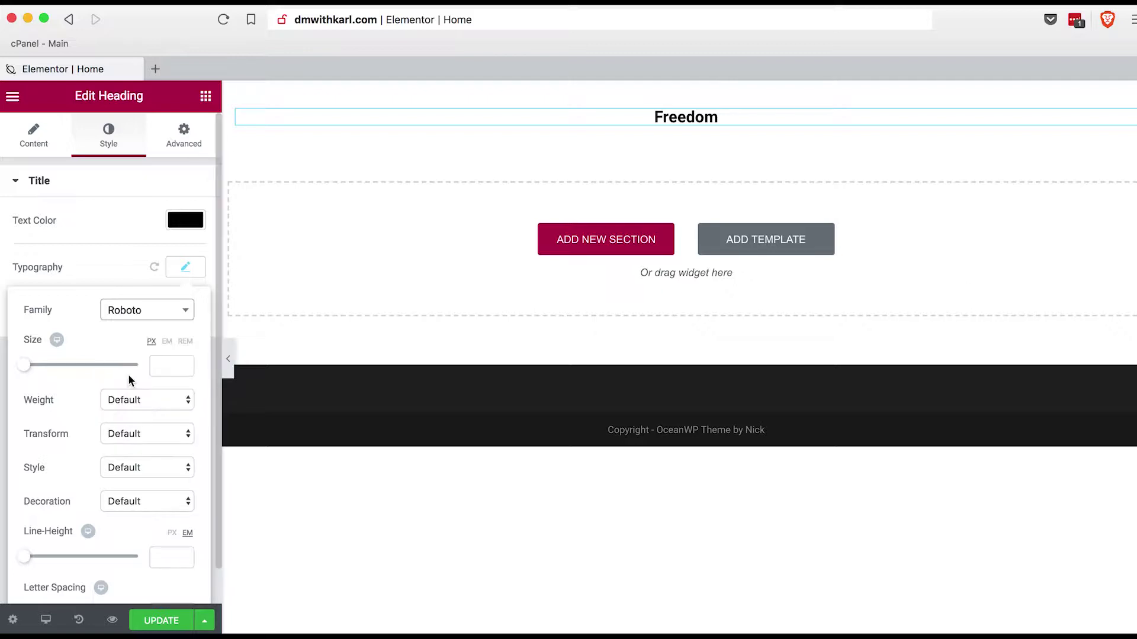
pyautogui.moveTo(27, 370); pyautogui.dragTo(75, 363)
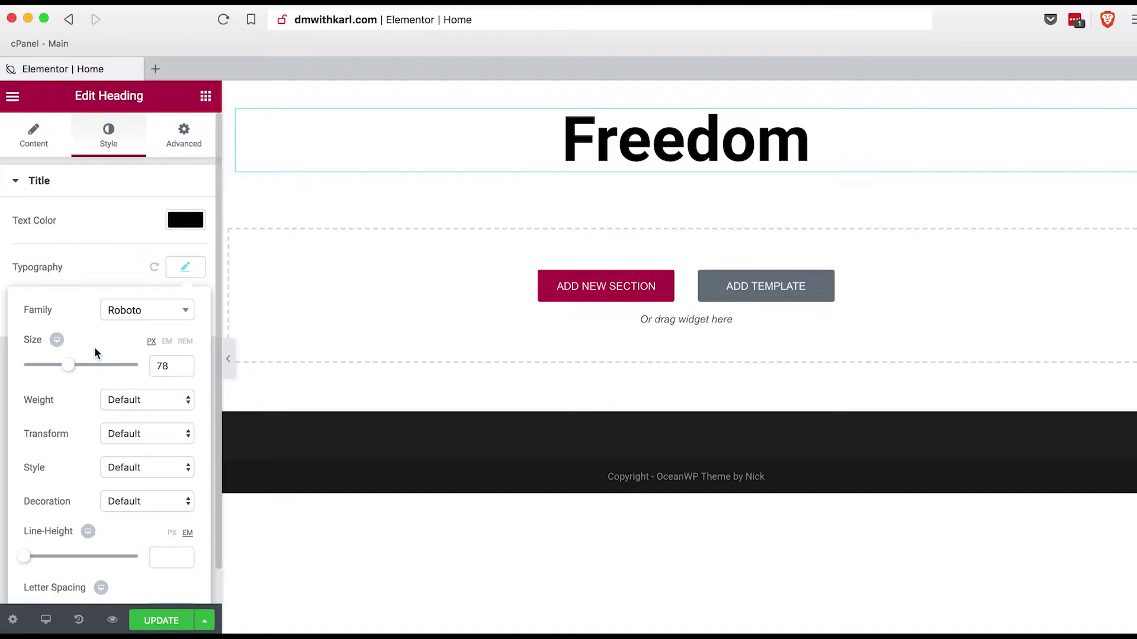
# Try font weights 100 and 900 on the Freedom heading
pyautogui.click(149, 405)
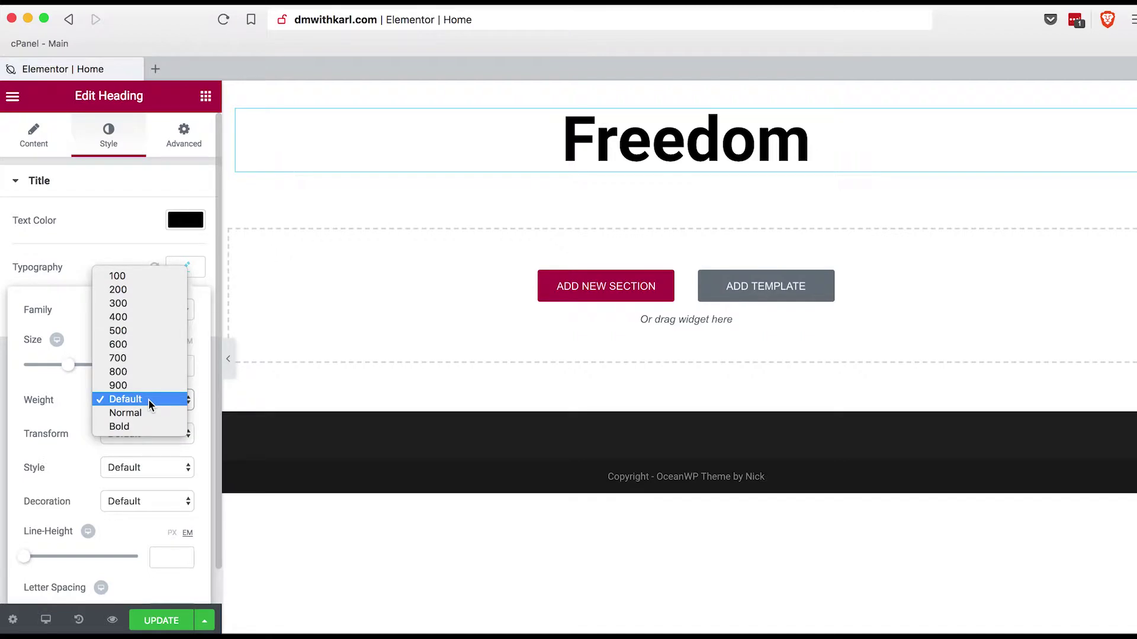
pyautogui.click(148, 276)
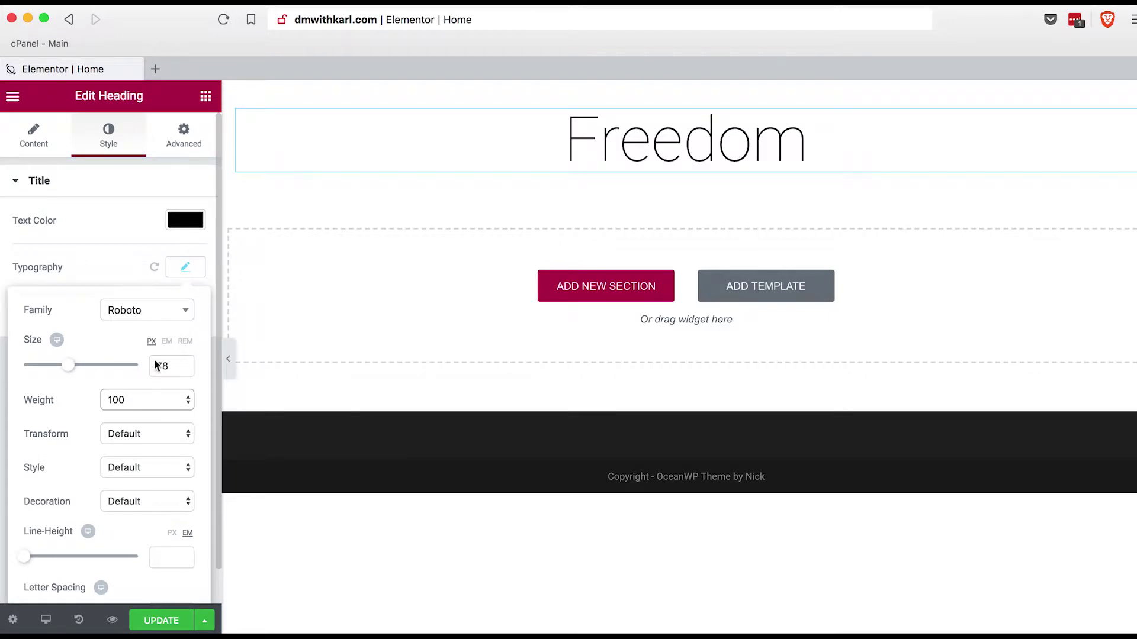
pyautogui.click(178, 403)
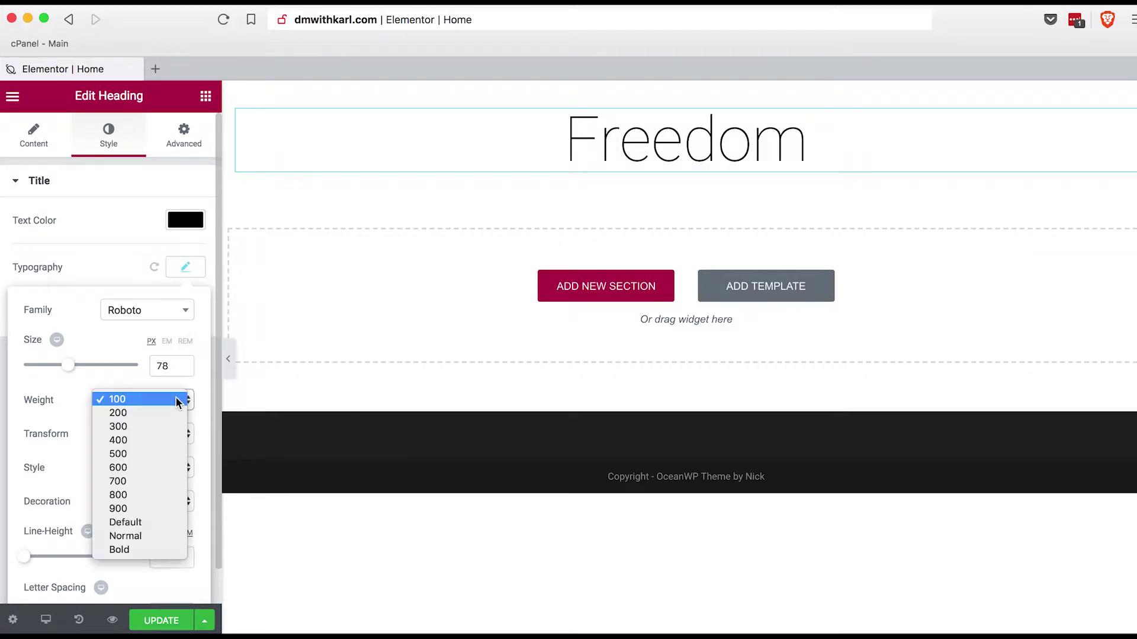
pyautogui.click(146, 510)
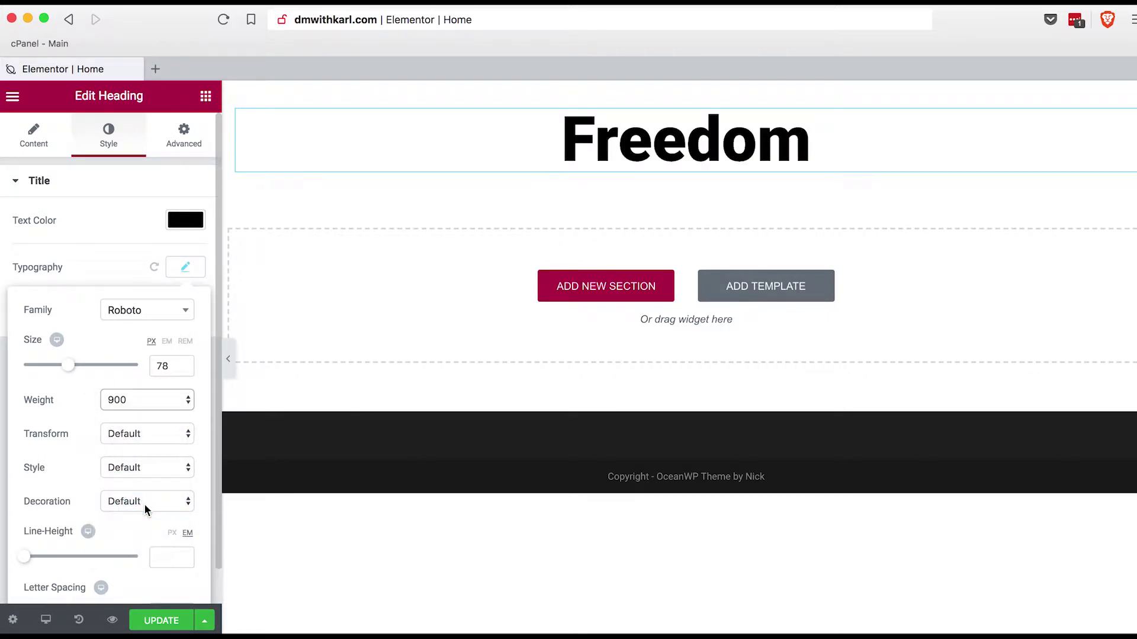
# Set the heading's font weight to 600 and its letter spacing to 1.9
pyautogui.click(171, 403)
pyautogui.click(153, 359)
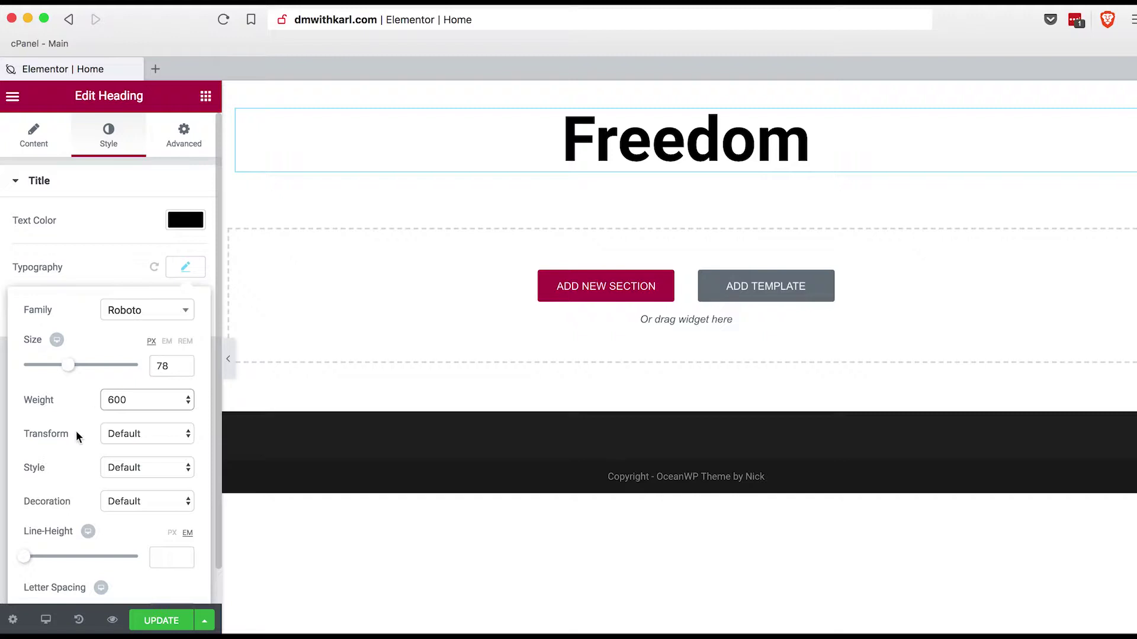
pyautogui.scroll(-1, 75, 431)
pyautogui.moveTo(62, 576)
pyautogui.mouseDown()
pyautogui.moveTo(10, 580)
pyautogui.moveTo(150, 585)
pyautogui.moveTo(77, 578)
pyautogui.mouseUp()
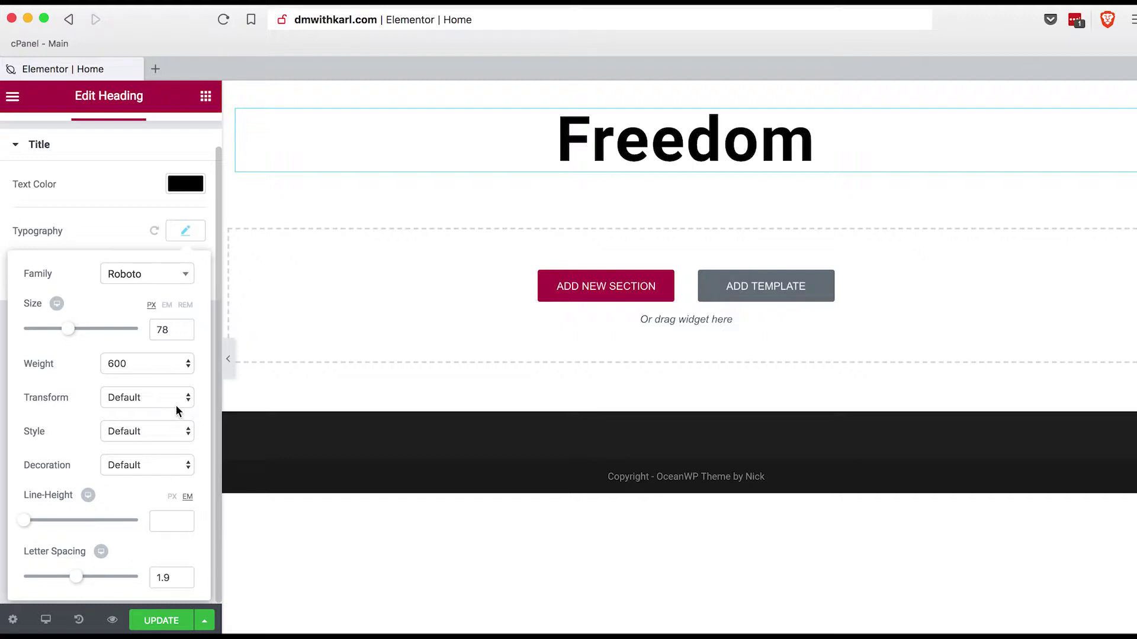
pyautogui.click(185, 237)
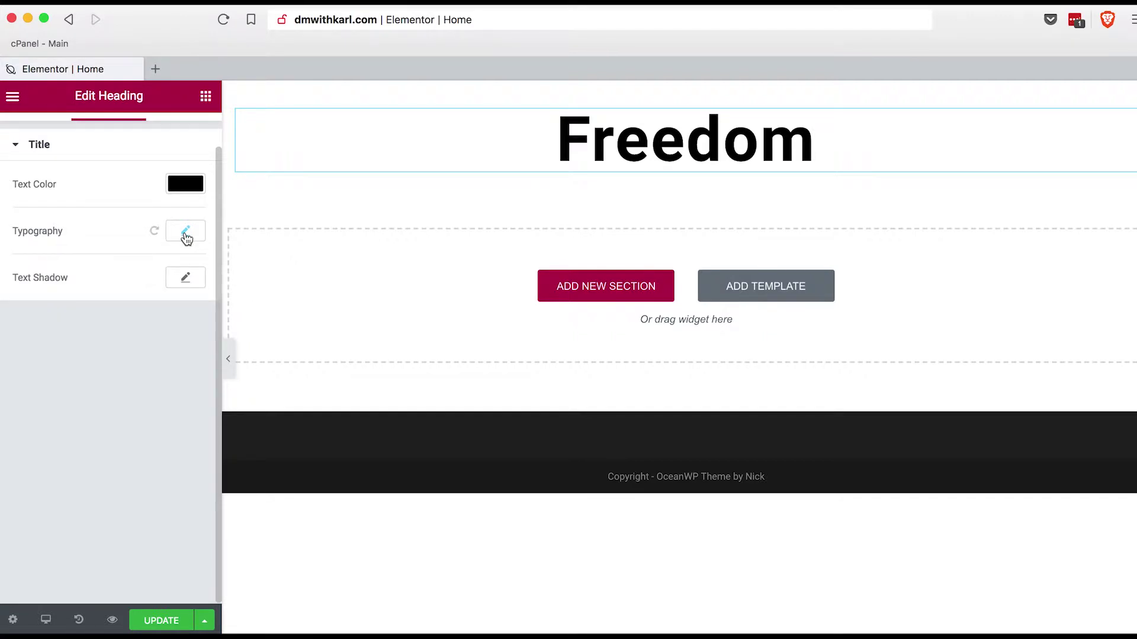
pyautogui.scroll(1, 137, 142)
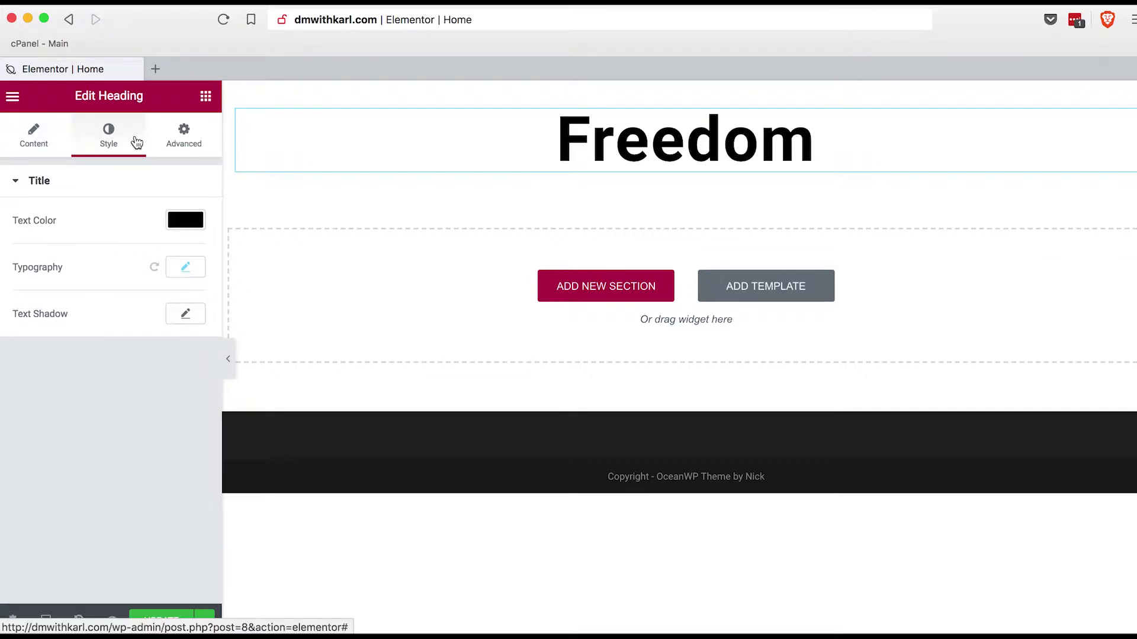
# Unlink the heading's margin values and set only the top margin to 250 px
pyautogui.click(190, 142)
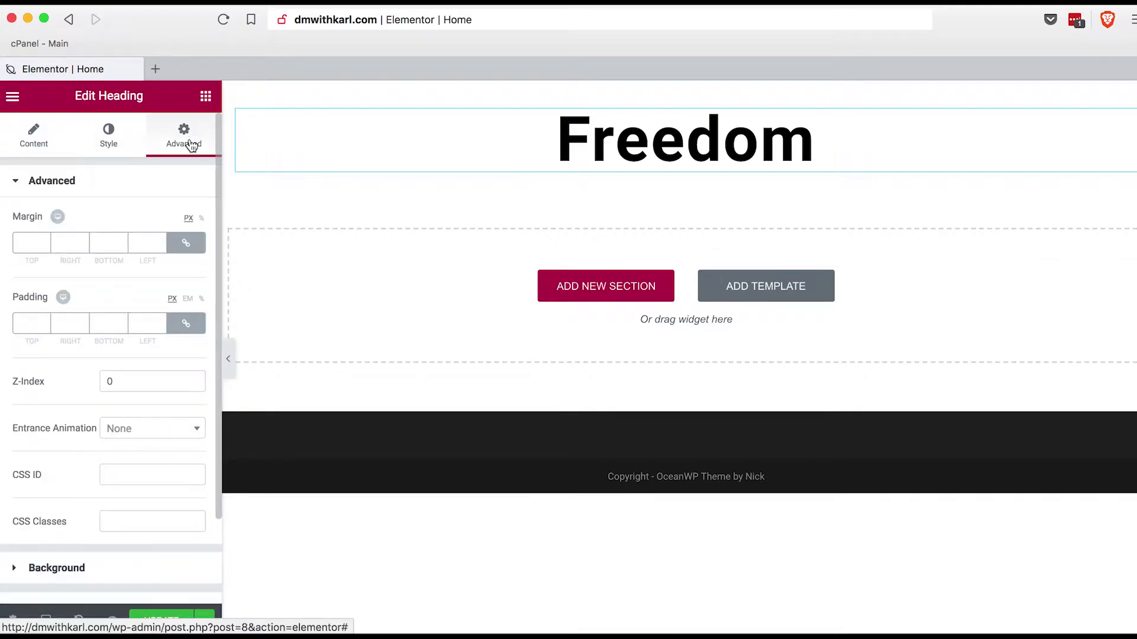
pyautogui.click(185, 244)
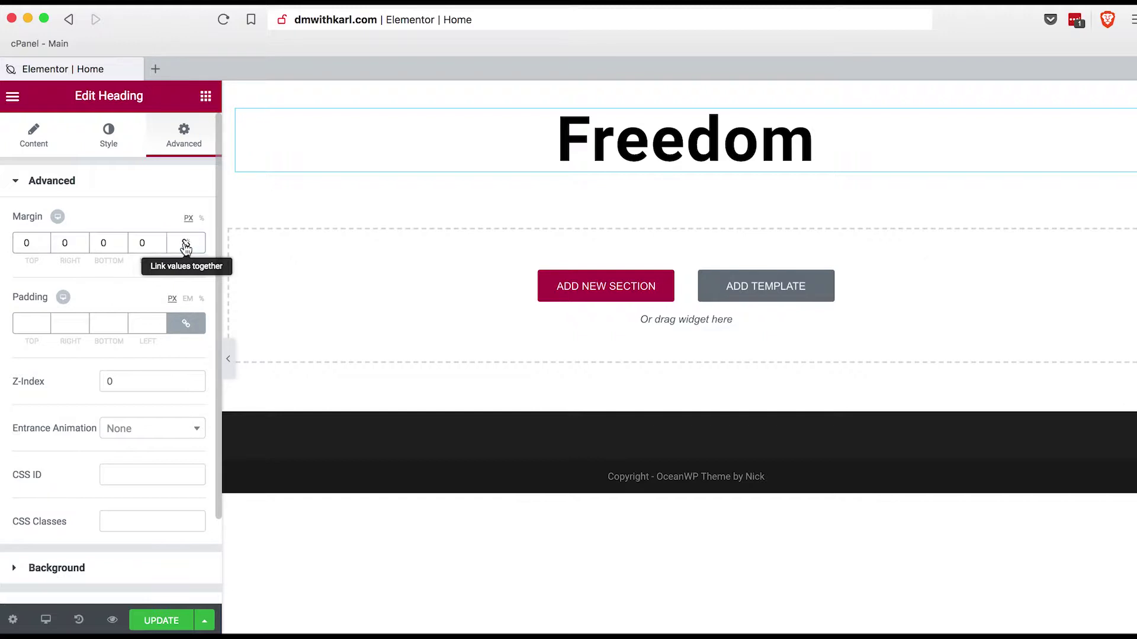
pyautogui.moveTo(32, 246); pyautogui.dragTo(18, 248)
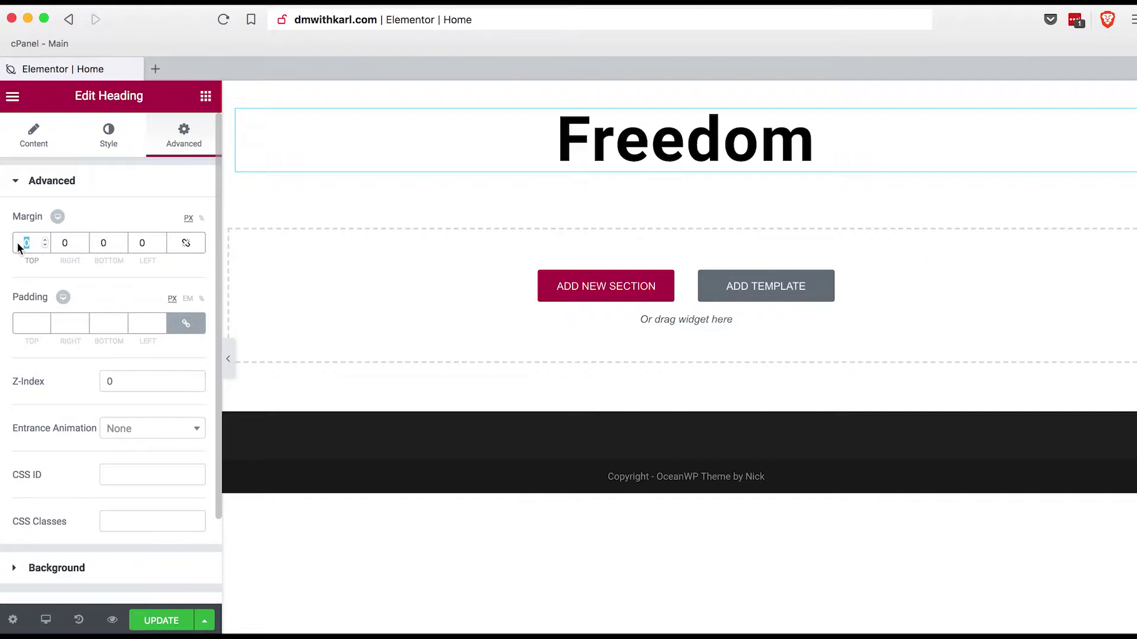
pyautogui.write('250')
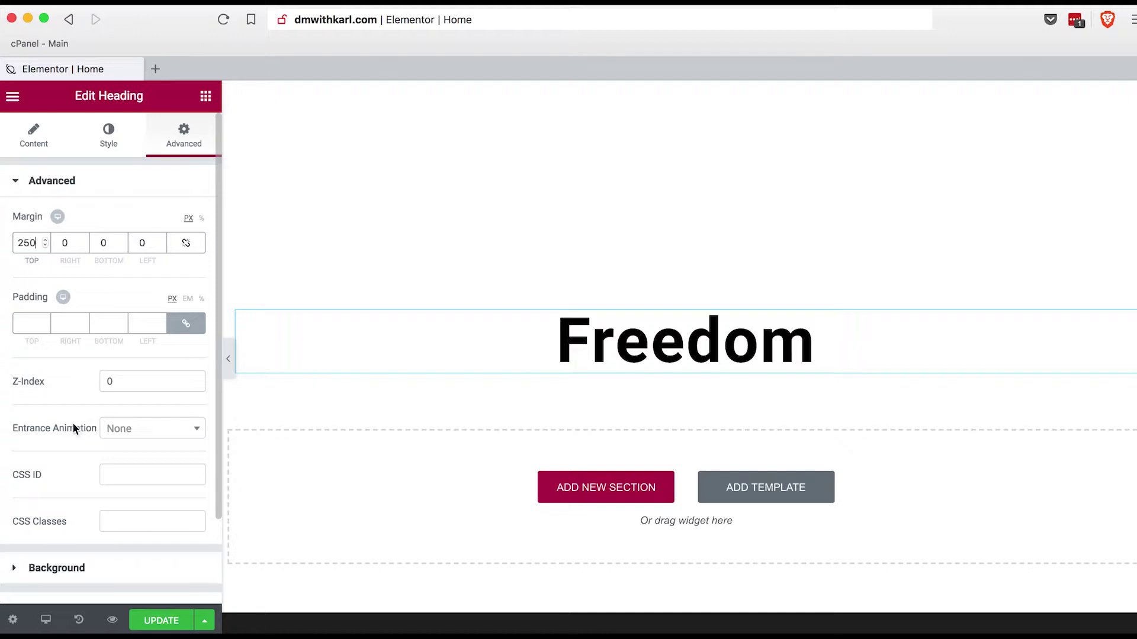
# Try the Fade In, Bounce In and Slide In Down entrance animations on the Freedom heading
pyautogui.click(131, 437)
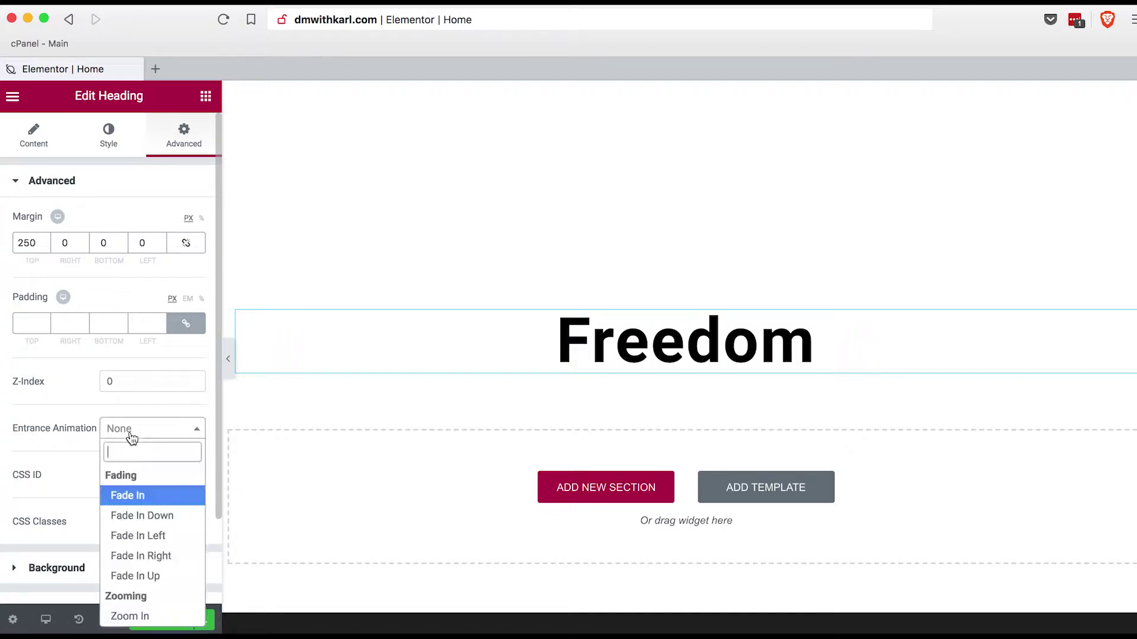
pyautogui.click(137, 495)
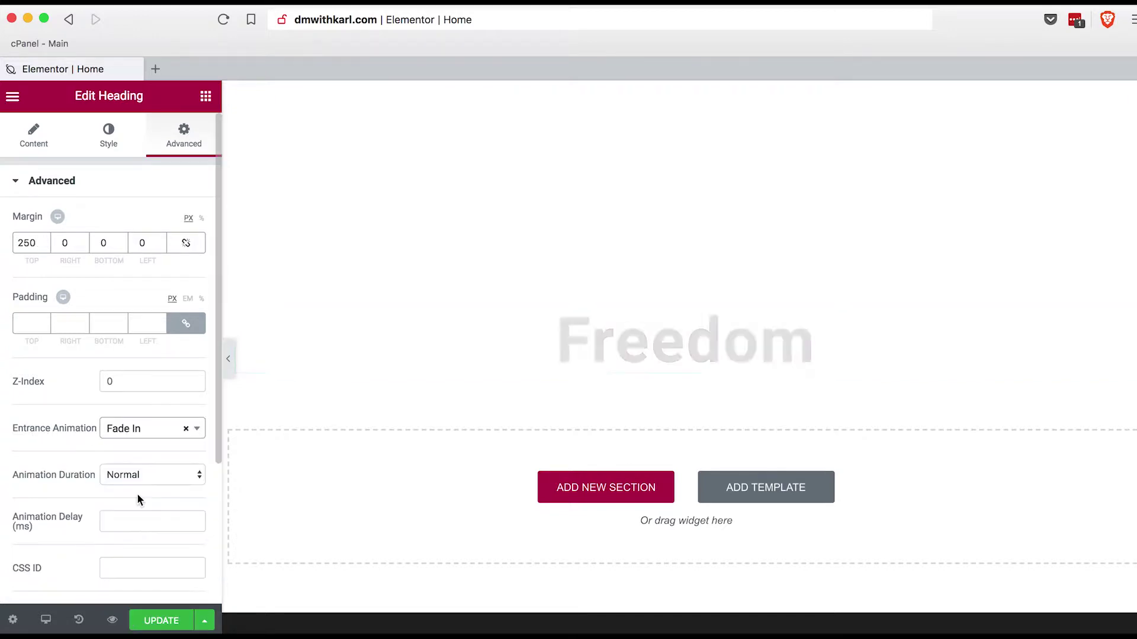
pyautogui.click(171, 436)
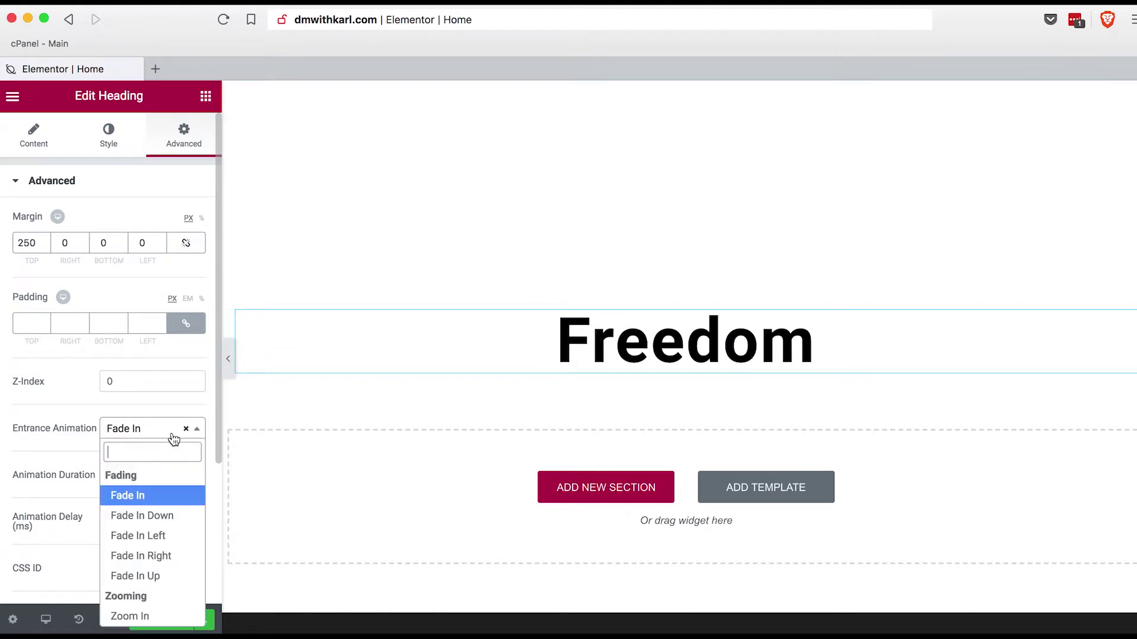
pyautogui.scroll(-5, 167, 563)
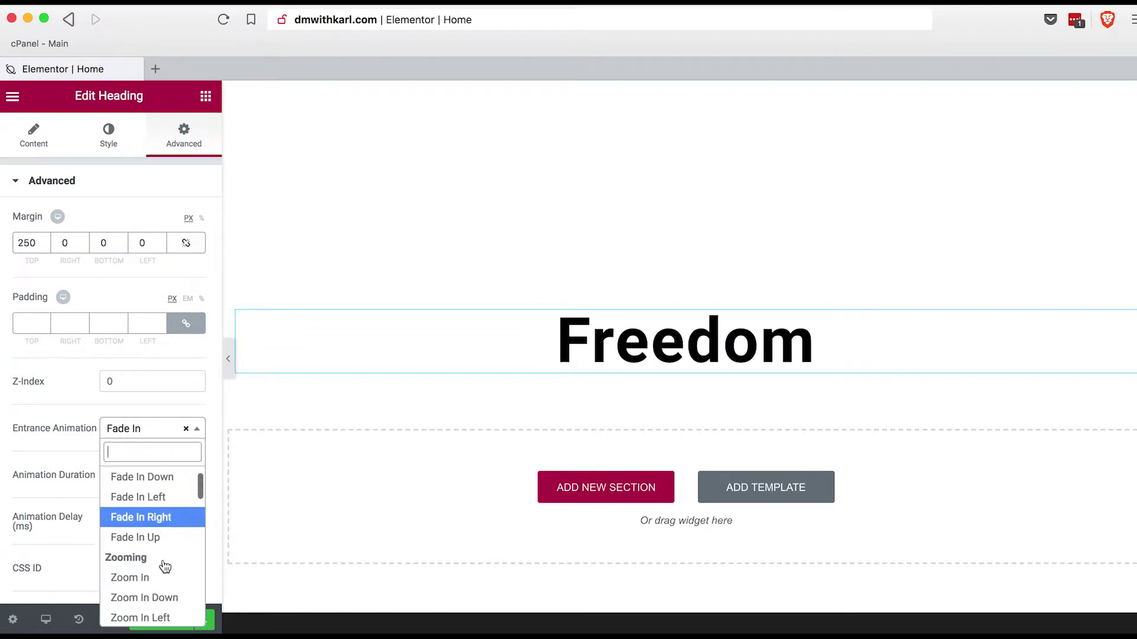
pyautogui.scroll(-2, 163, 567)
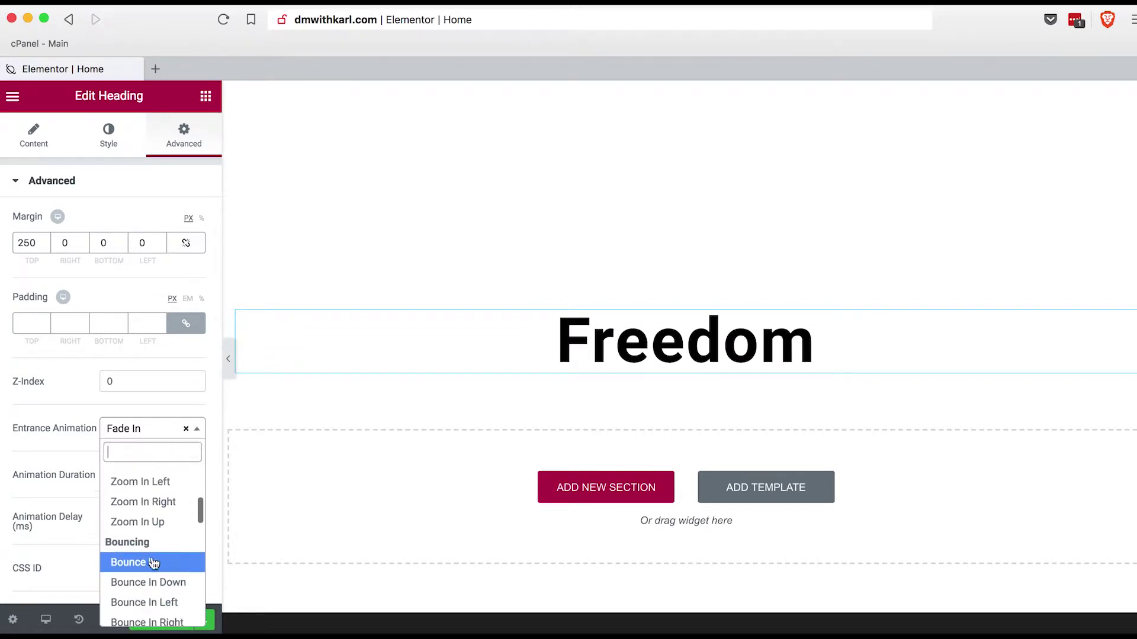
pyautogui.click(151, 560)
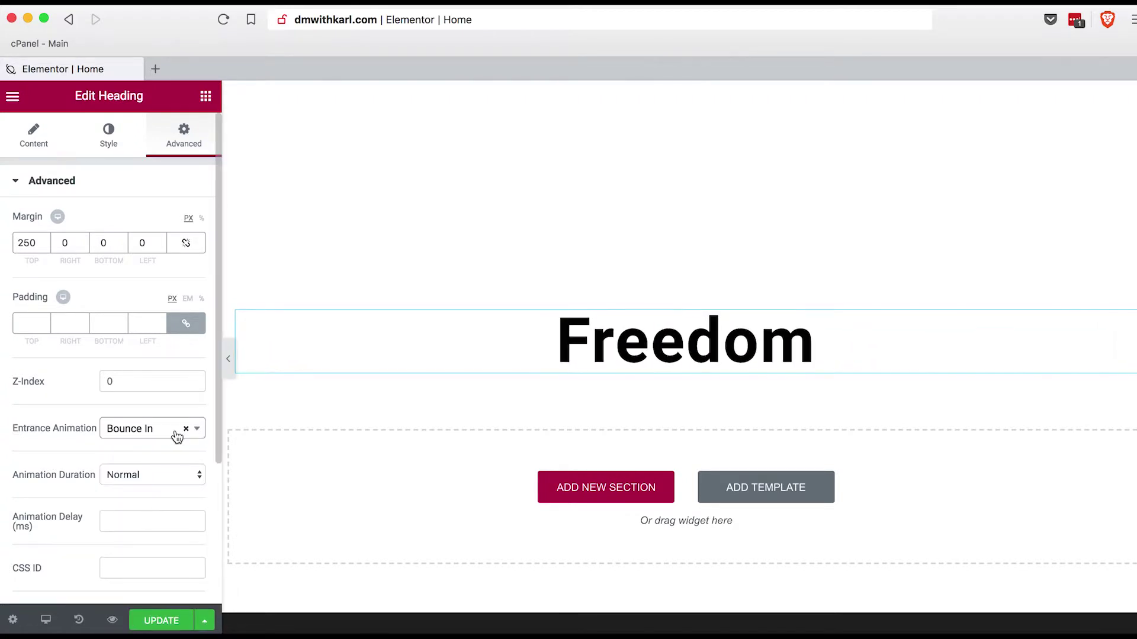
pyautogui.click(197, 433)
pyautogui.scroll(-5, 176, 553)
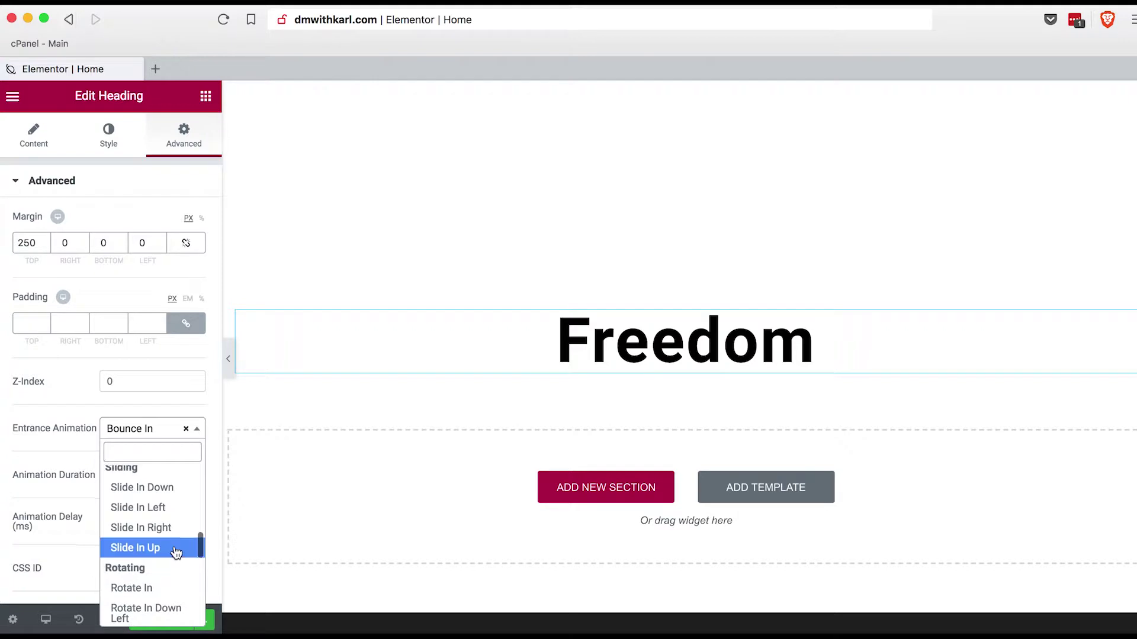
pyautogui.click(153, 487)
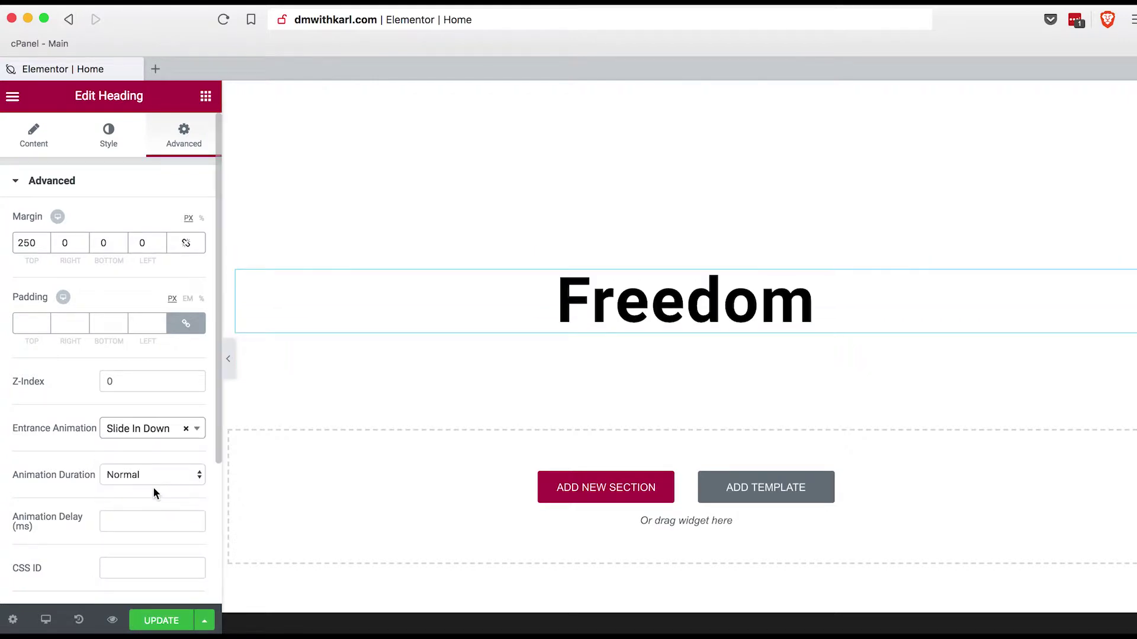
# Try the Rotate In, Bounce and Shake entrance animations on the Freedom heading
pyautogui.click(197, 429)
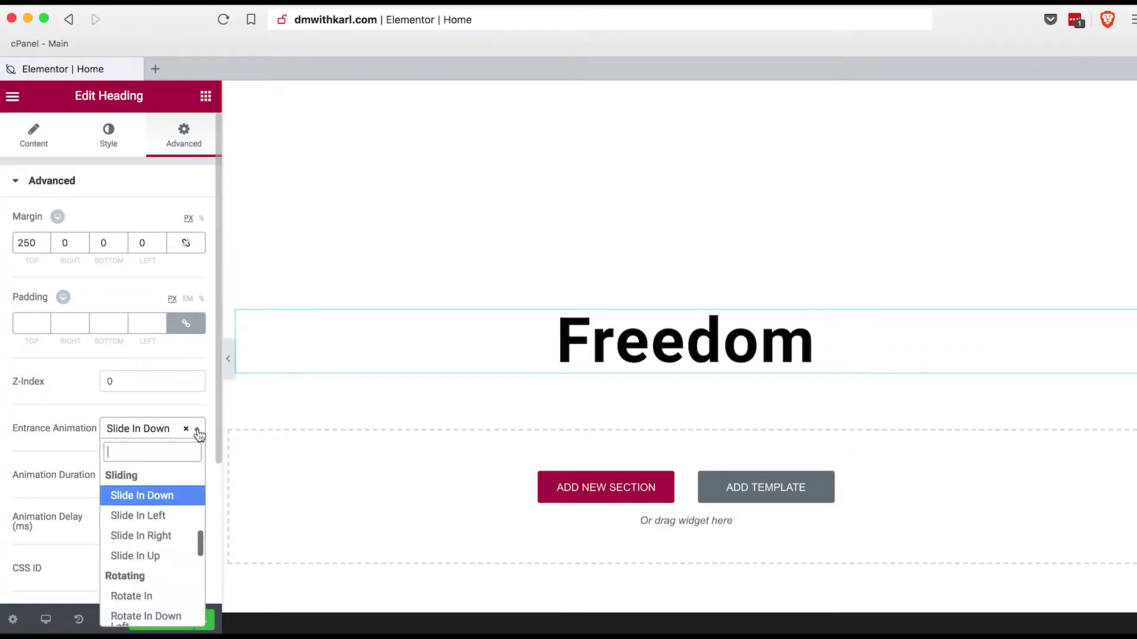
pyautogui.click(148, 597)
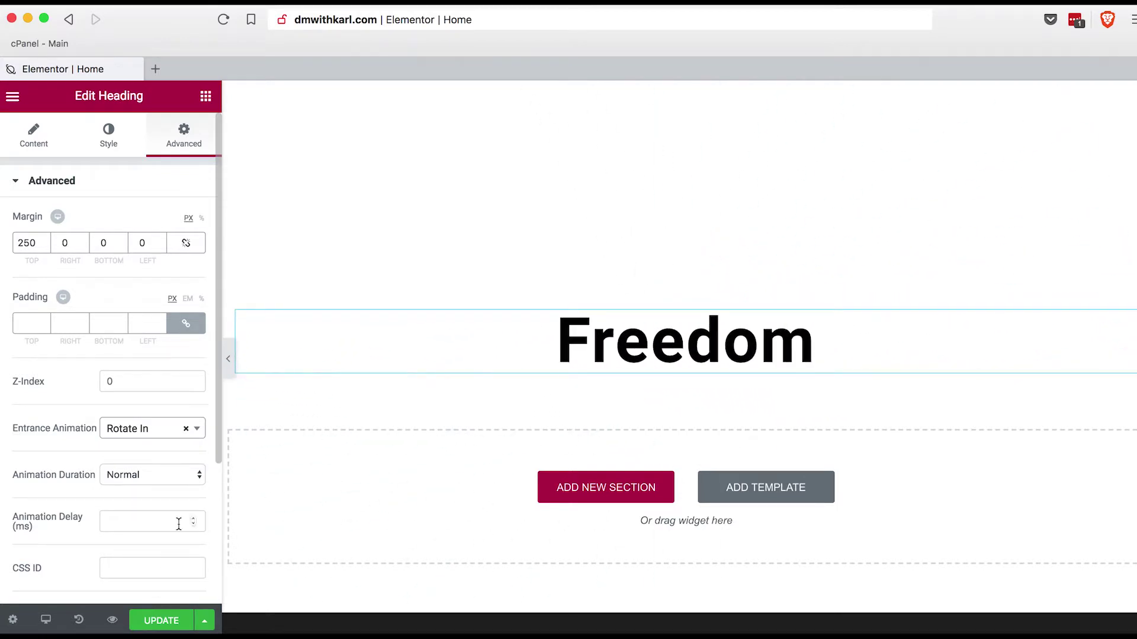
pyautogui.click(198, 430)
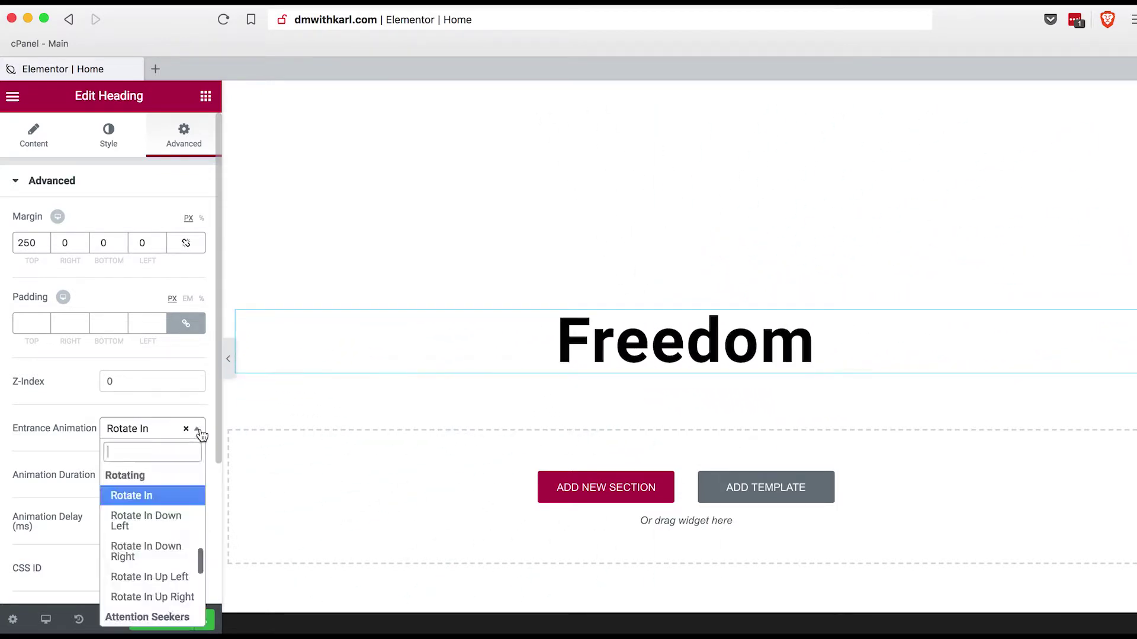
pyautogui.scroll(-3, 178, 492)
pyautogui.click(164, 503)
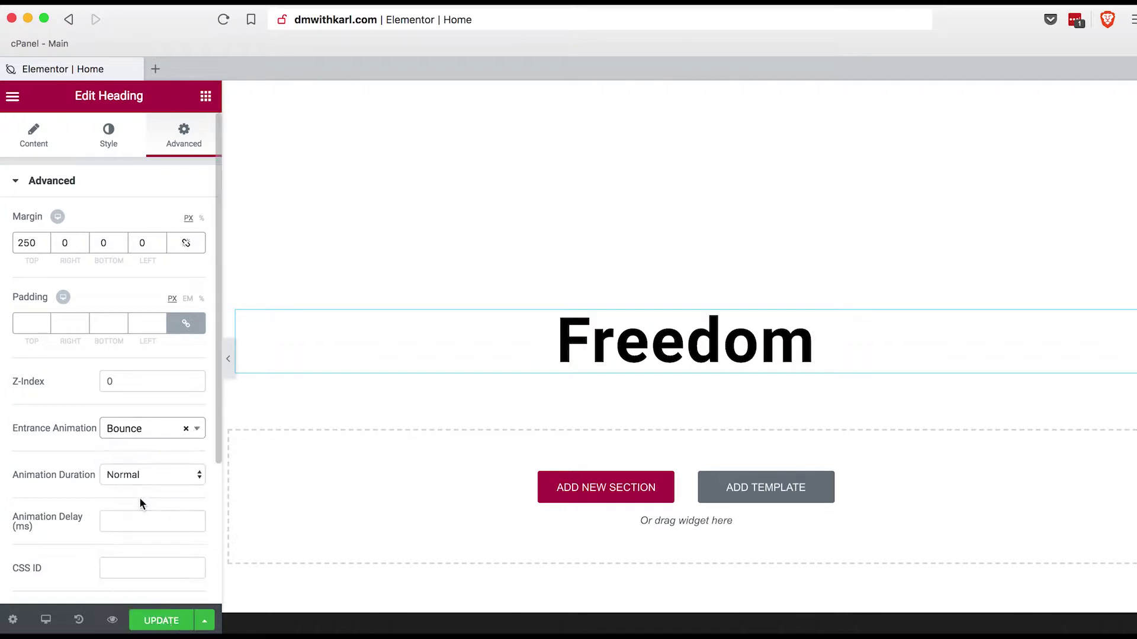
pyautogui.click(195, 432)
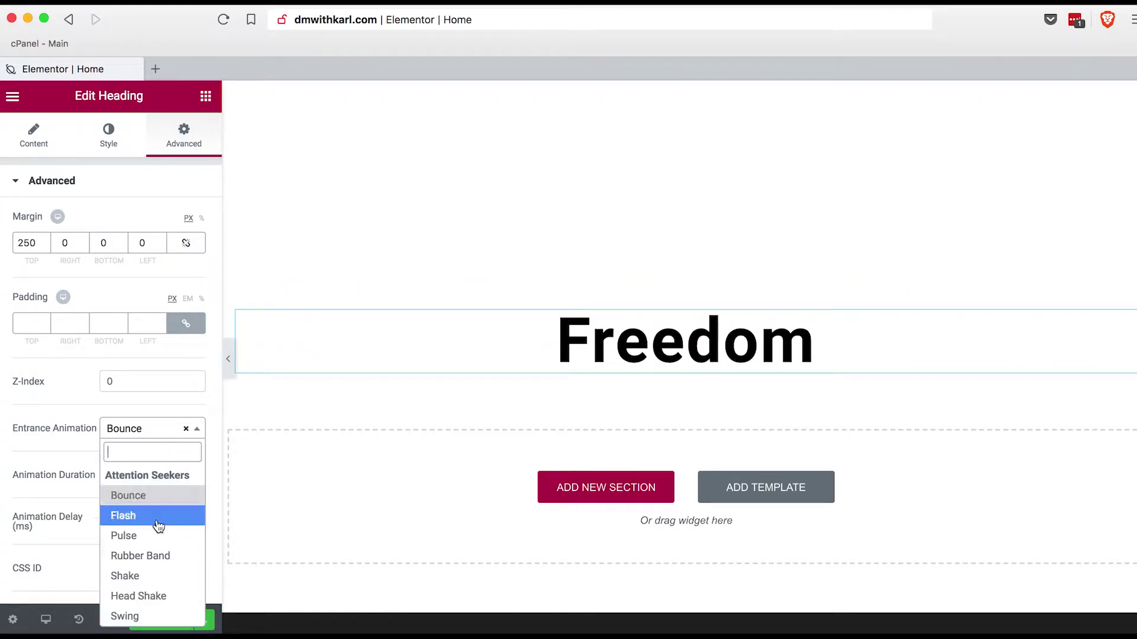
pyautogui.click(154, 575)
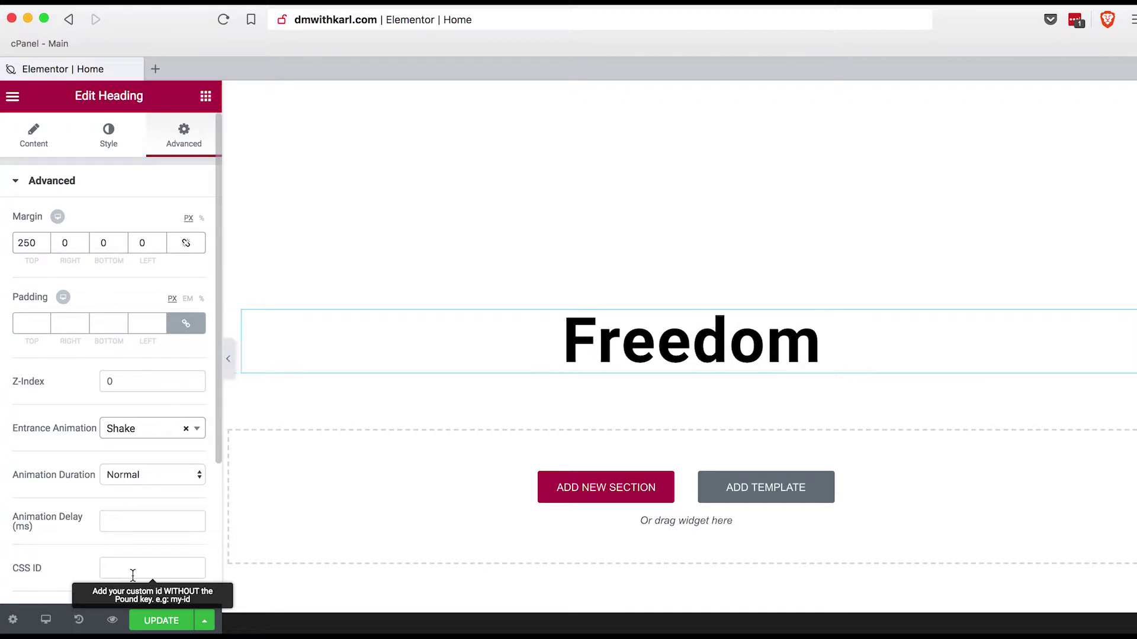
# Set the Freedom heading's entrance animation to Fade In Down
pyautogui.click(199, 435)
pyautogui.scroll(5, 172, 500)
pyautogui.scroll(8, 169, 504)
pyautogui.scroll(1, 167, 498)
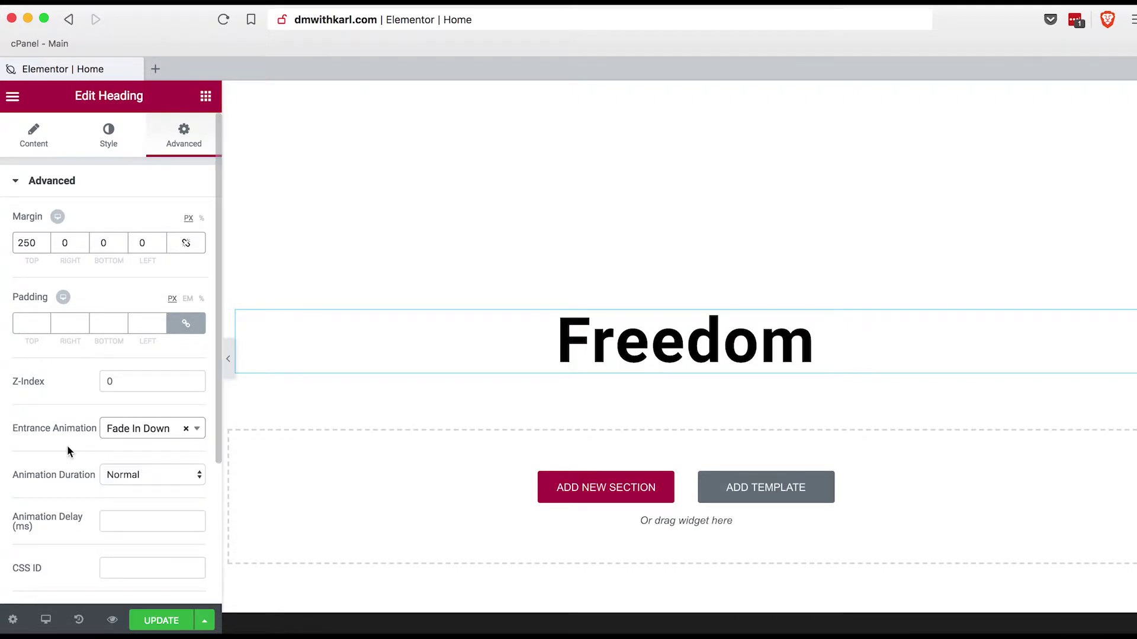
# Add a center-aligned heading directly below Freedom with the title "Simple Steps Big Results"
pyautogui.click(206, 103)
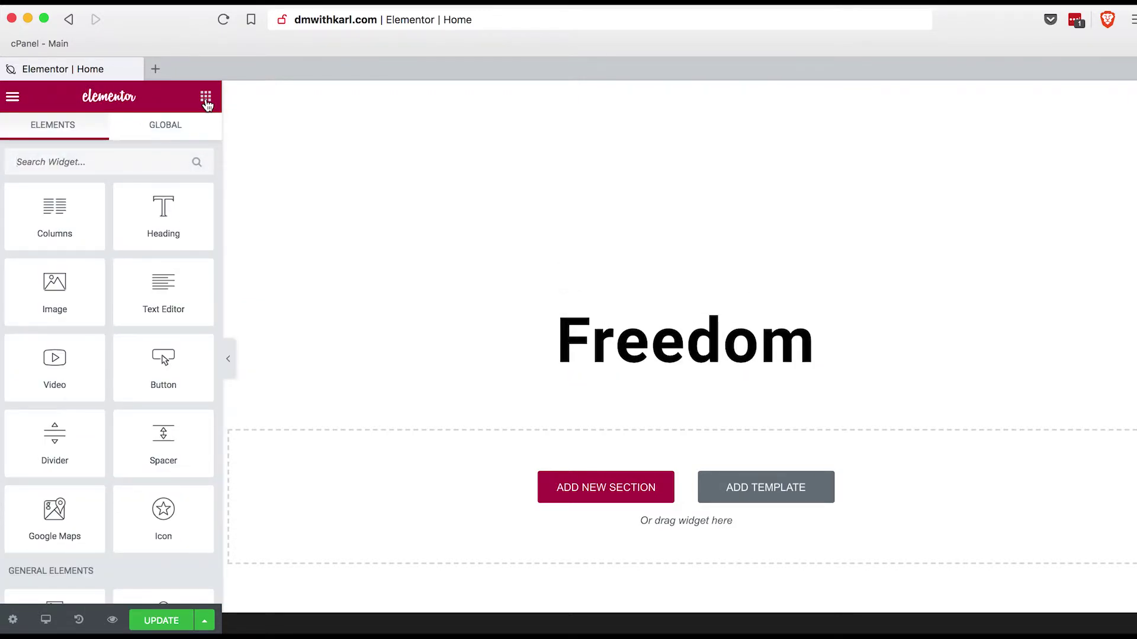
pyautogui.moveTo(162, 219); pyautogui.dragTo(653, 374)
pyautogui.moveTo(162, 247); pyautogui.dragTo(77, 244)
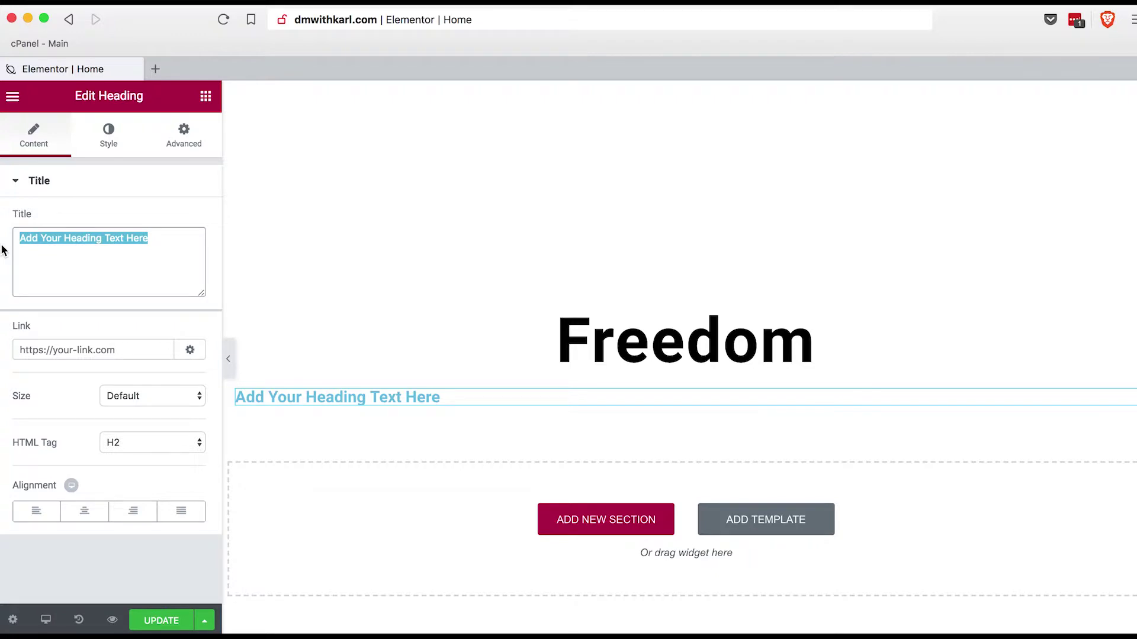
pyautogui.write('Si')
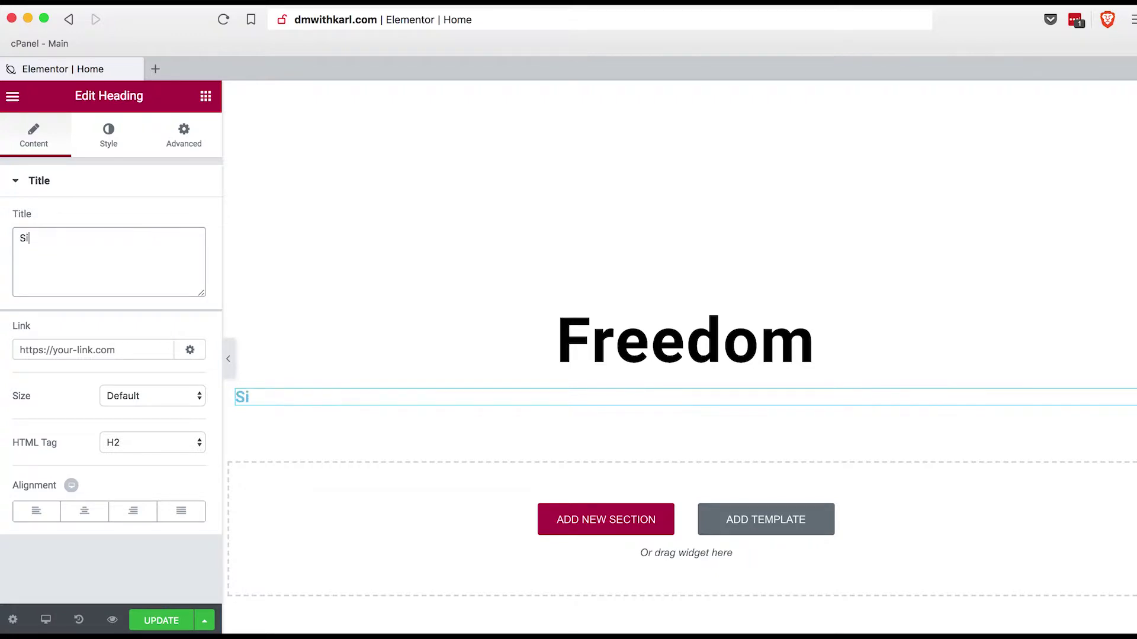
pyautogui.write('mple Steps')
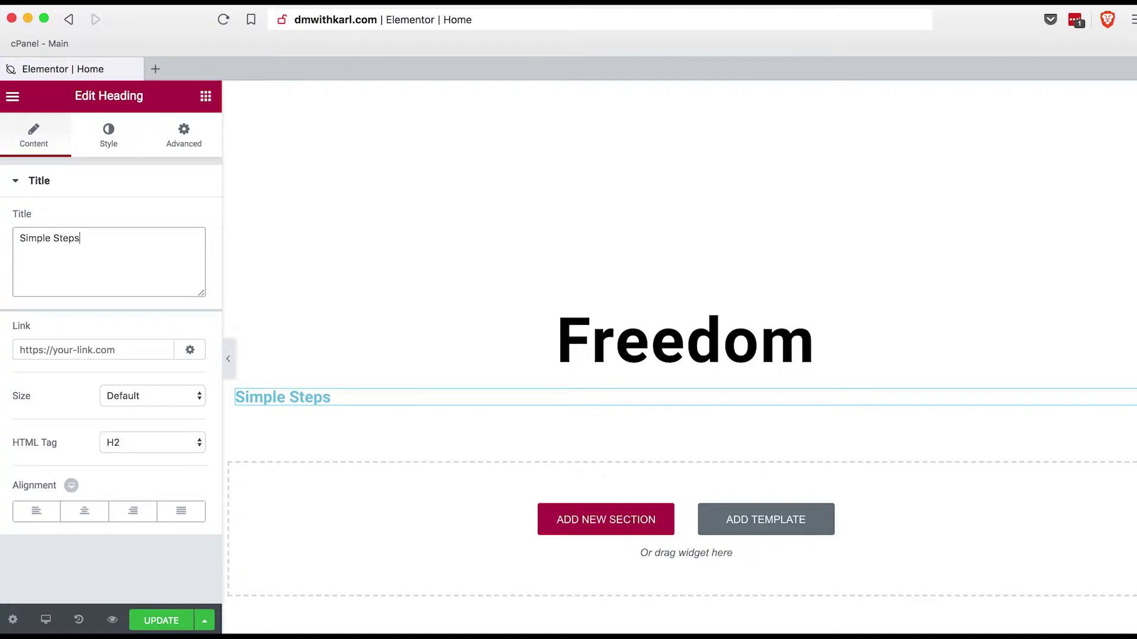
pyautogui.write(' Big Results')
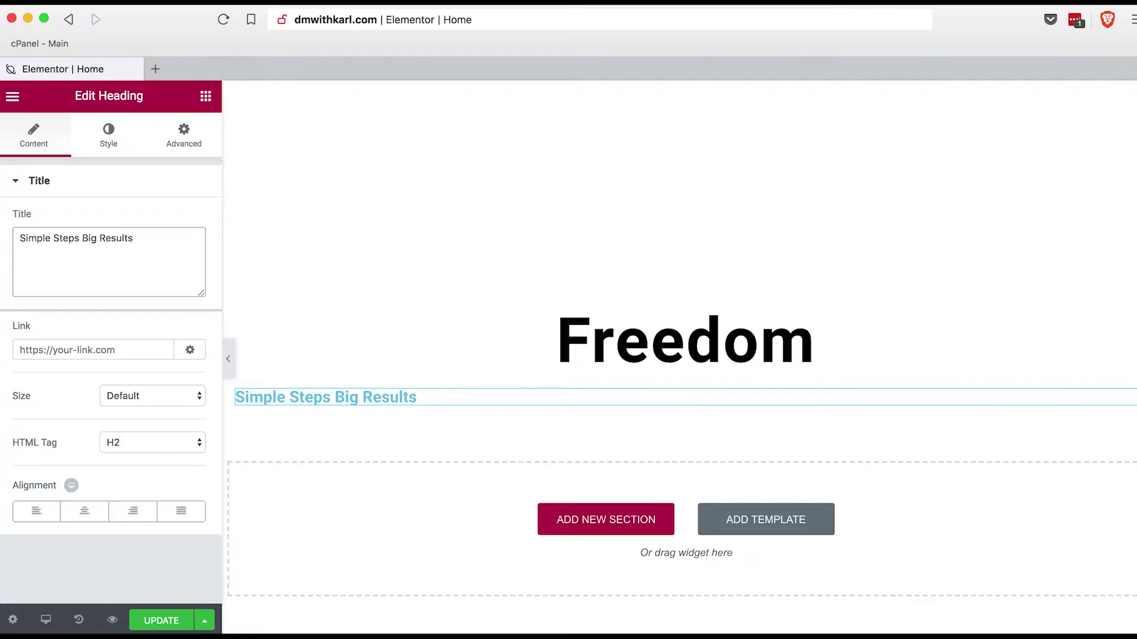
pyautogui.click(83, 512)
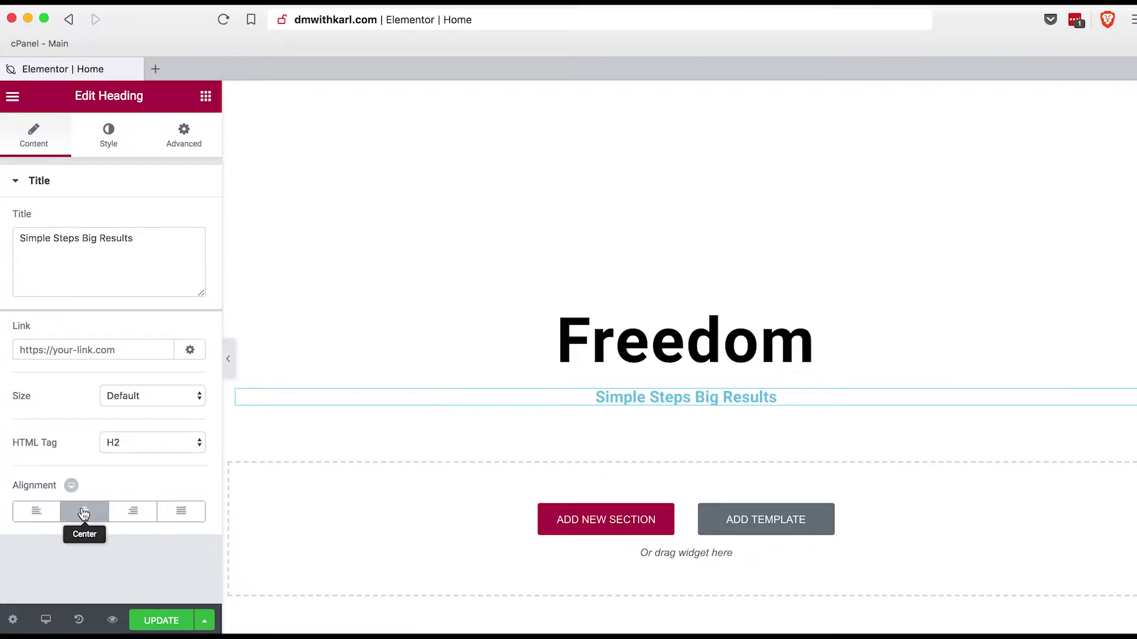
# Set the text color of the "Simple Steps Big Results" heading to black (#000000)
pyautogui.click(109, 137)
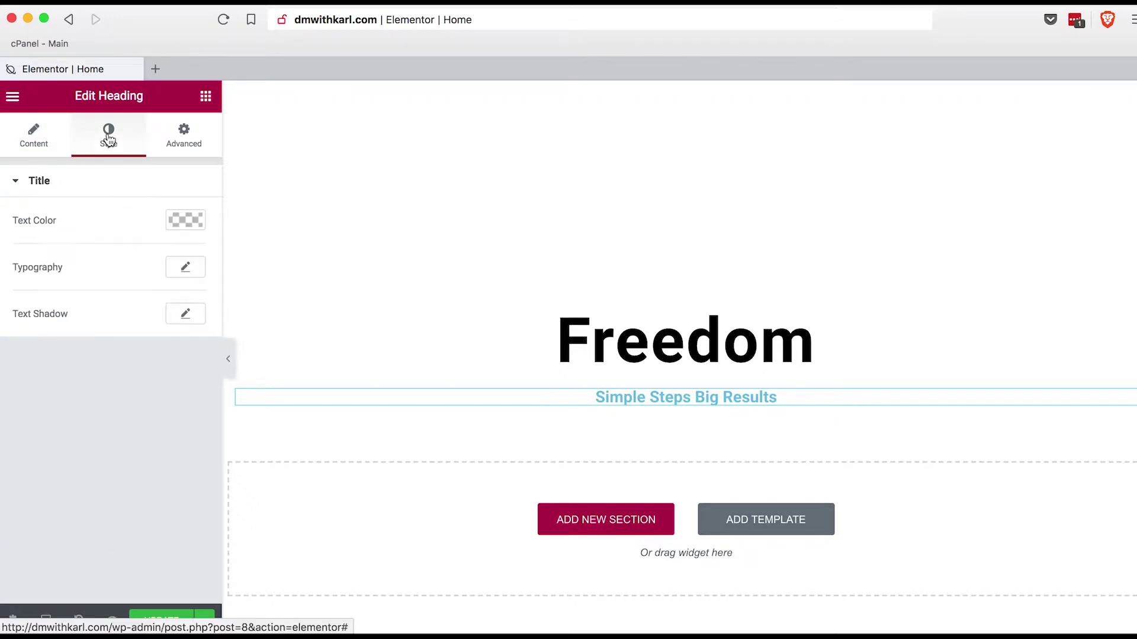
pyautogui.click(184, 220)
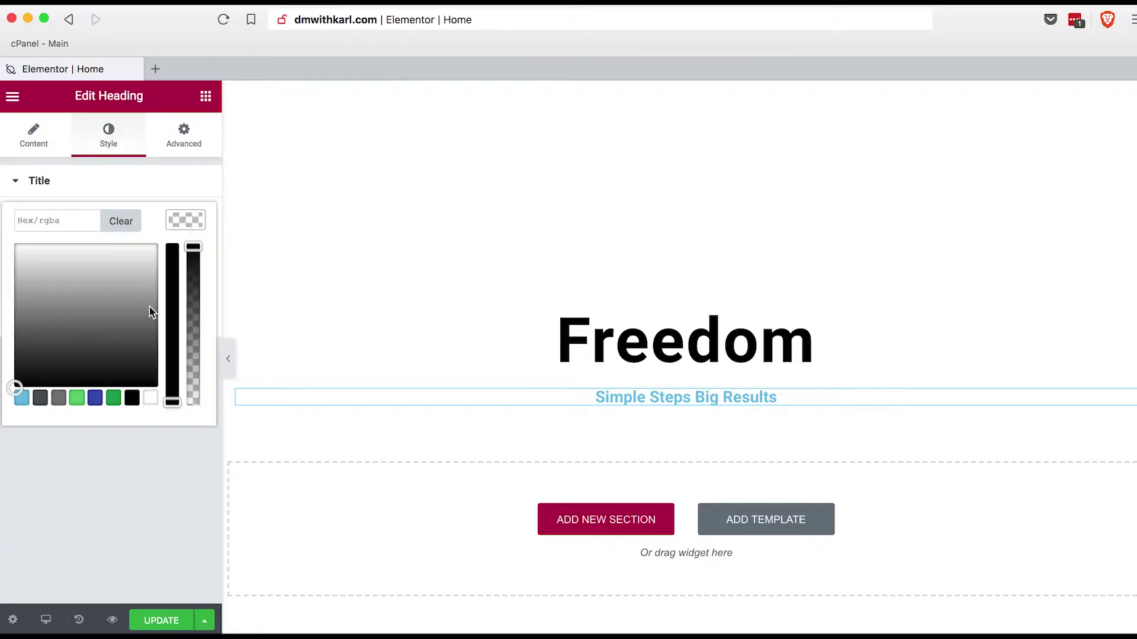
pyautogui.click(131, 398)
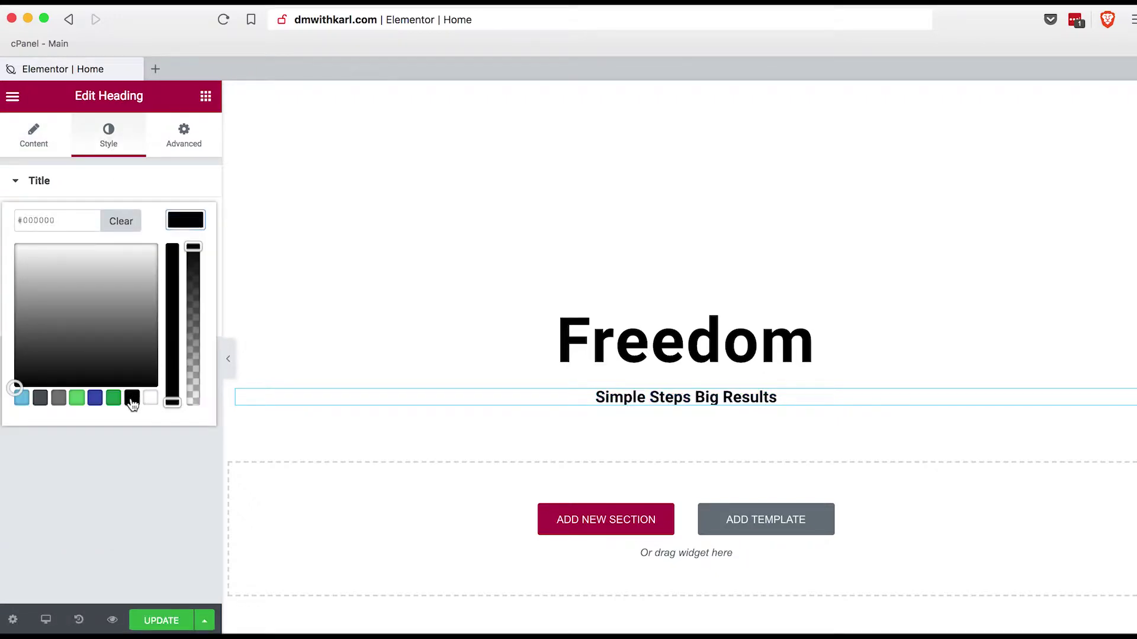
pyautogui.click(191, 222)
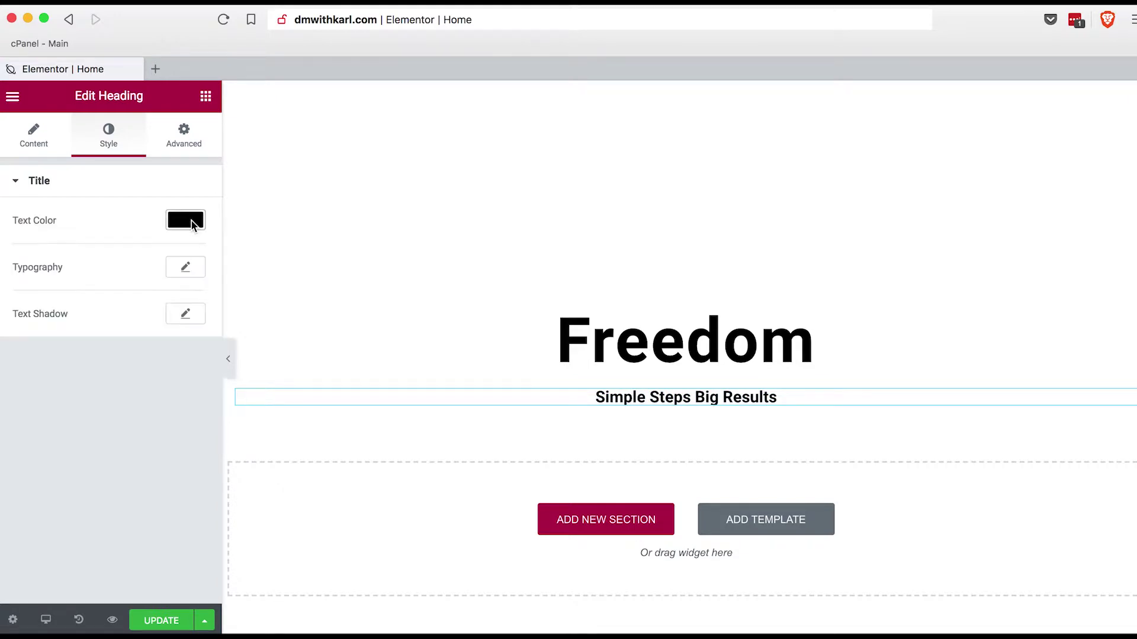
# Set the "Simple Steps Big Results" heading's typography to Roboto, size 22 px and weight 300
pyautogui.click(187, 274)
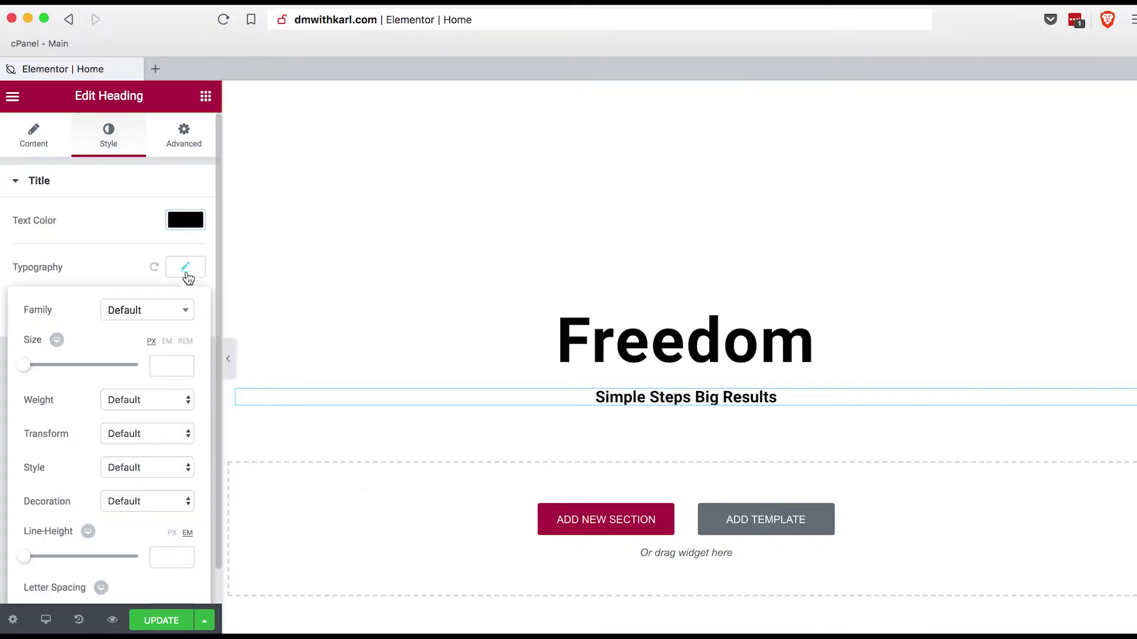
pyautogui.click(155, 313)
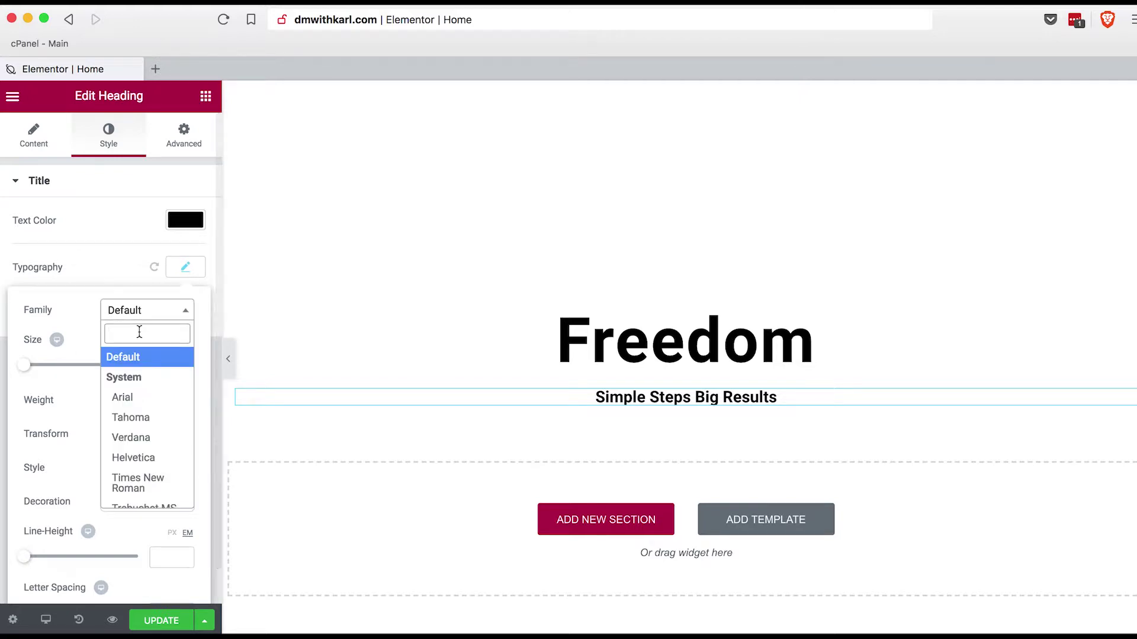
pyautogui.write('robot')
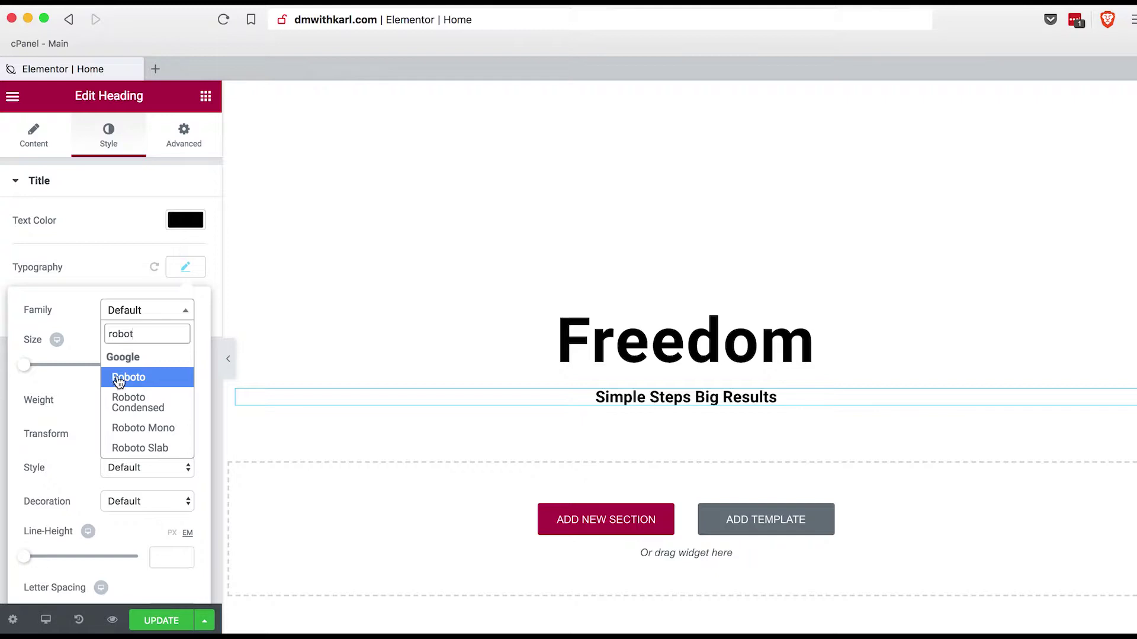
pyautogui.click(115, 377)
pyautogui.moveTo(25, 367); pyautogui.dragTo(36, 367)
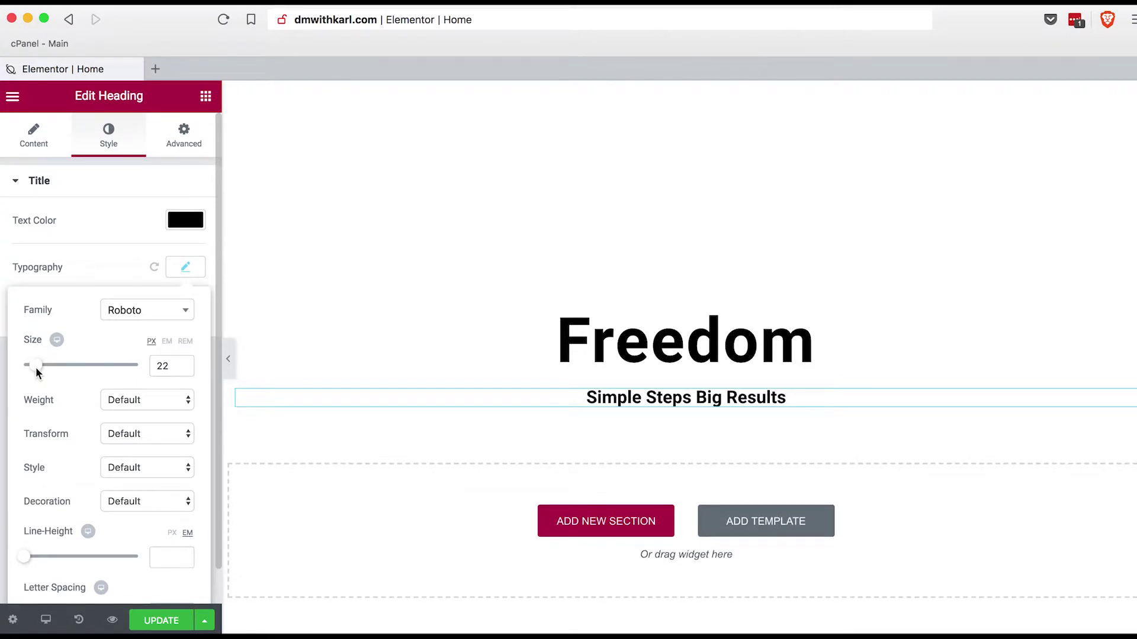
pyautogui.click(123, 397)
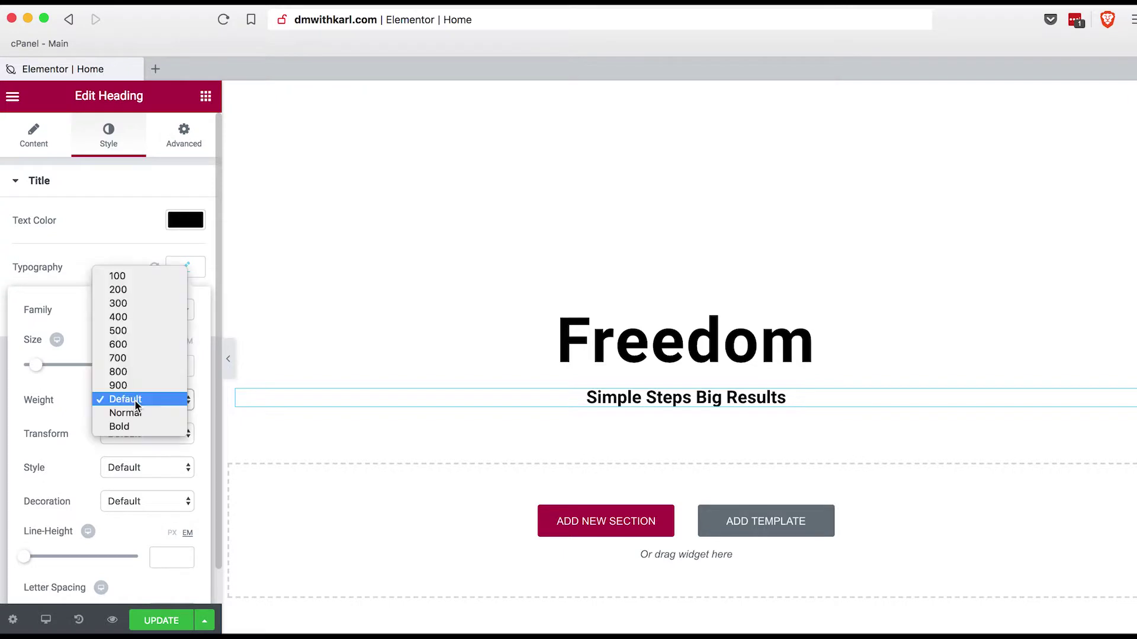
pyautogui.click(137, 305)
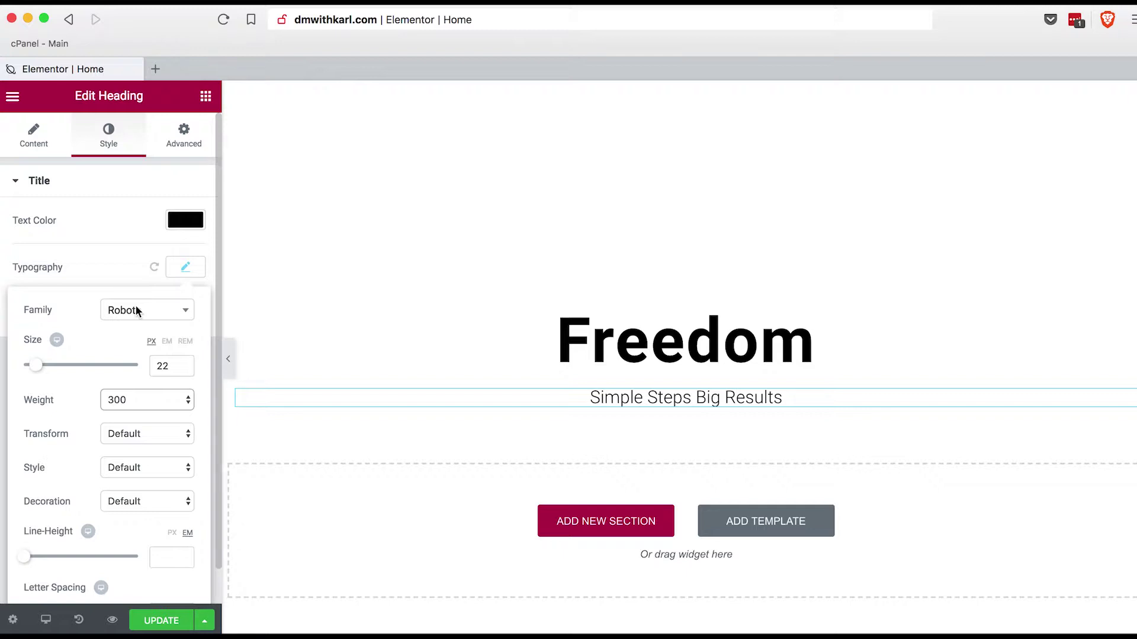
pyautogui.click(123, 201)
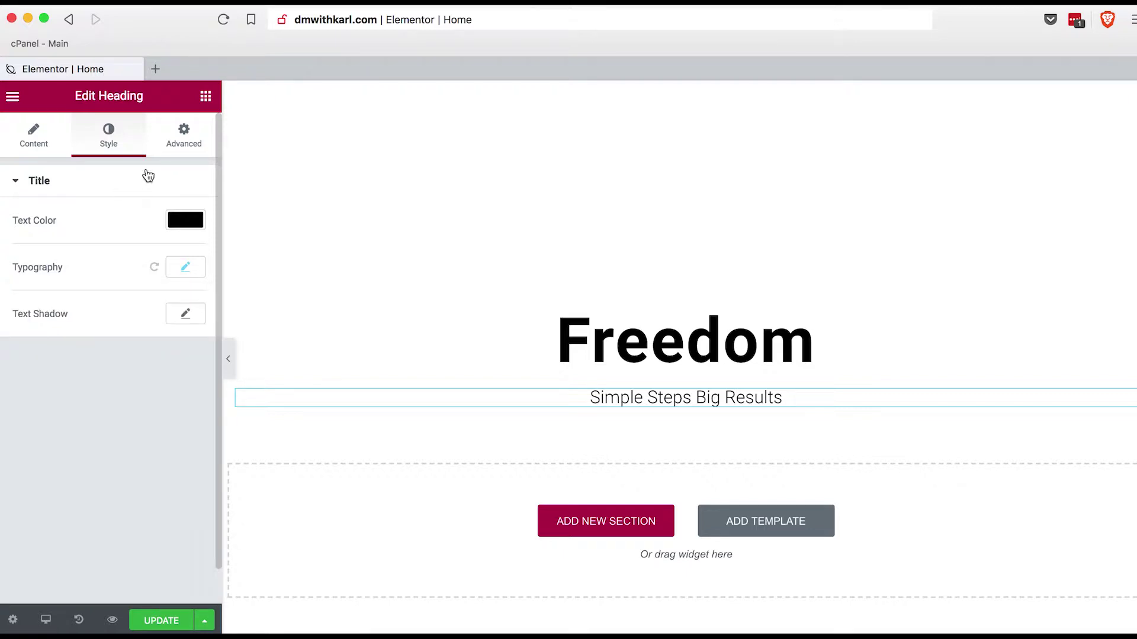
# Add a center-aligned button with the text "Start Now" directly below the "Simple Steps Big Results" heading
pyautogui.click(205, 99)
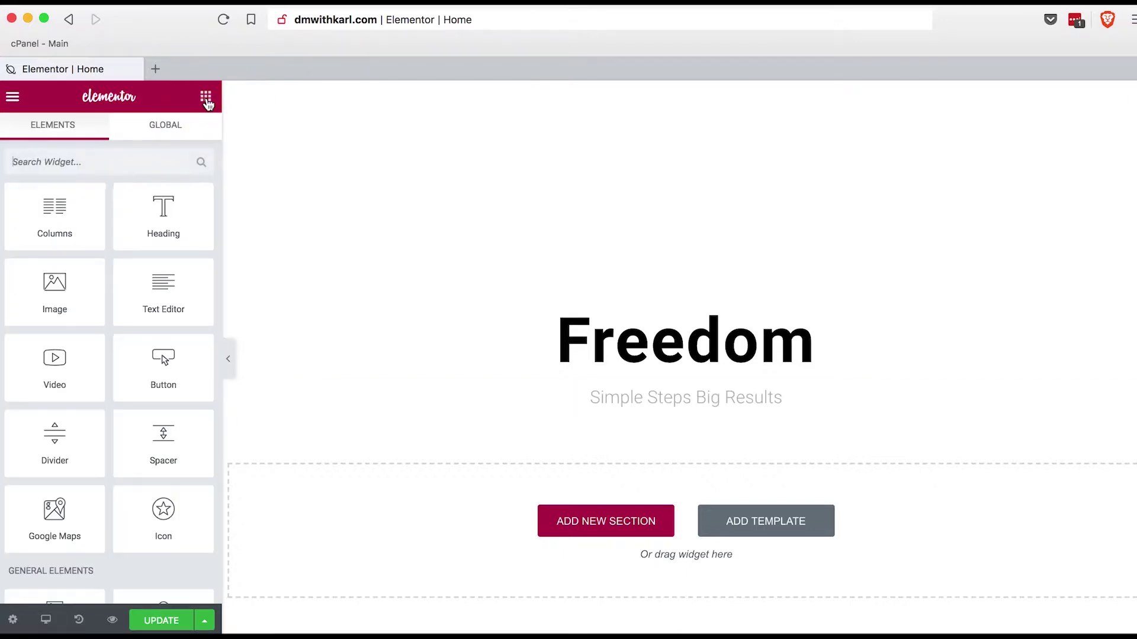
pyautogui.moveTo(163, 363); pyautogui.dragTo(649, 408)
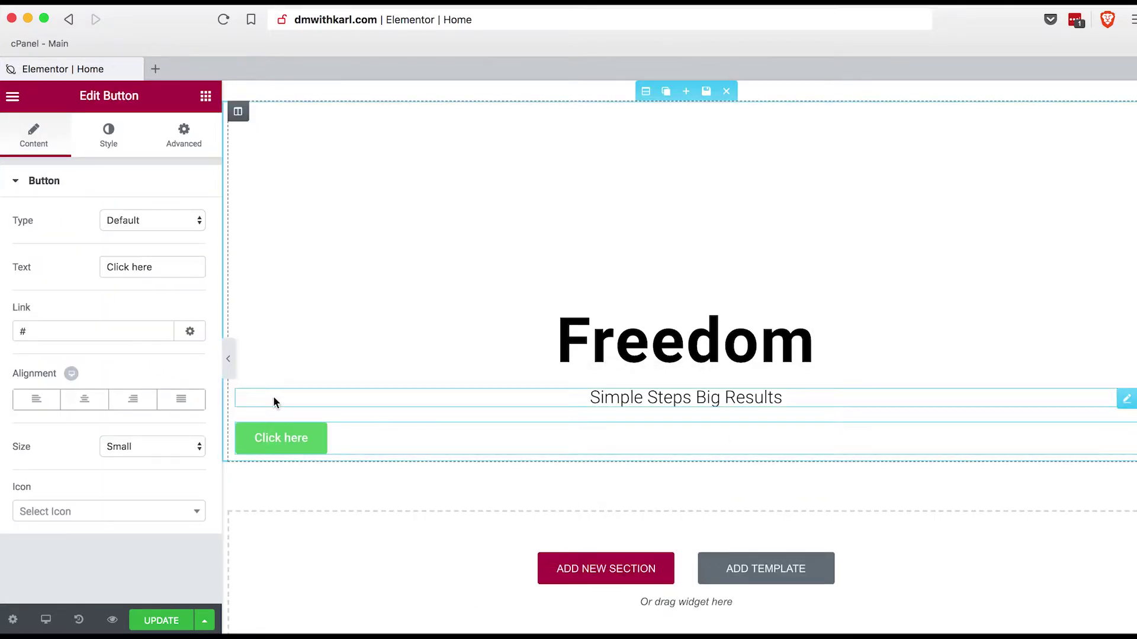
pyautogui.moveTo(161, 268); pyautogui.dragTo(90, 269)
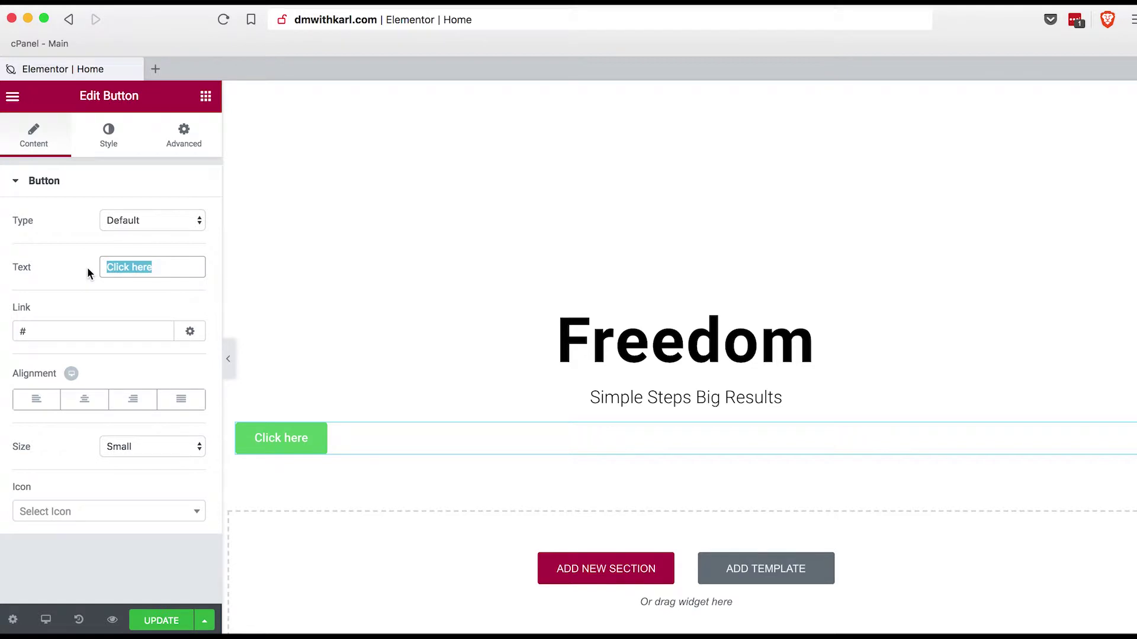
pyautogui.write('S')
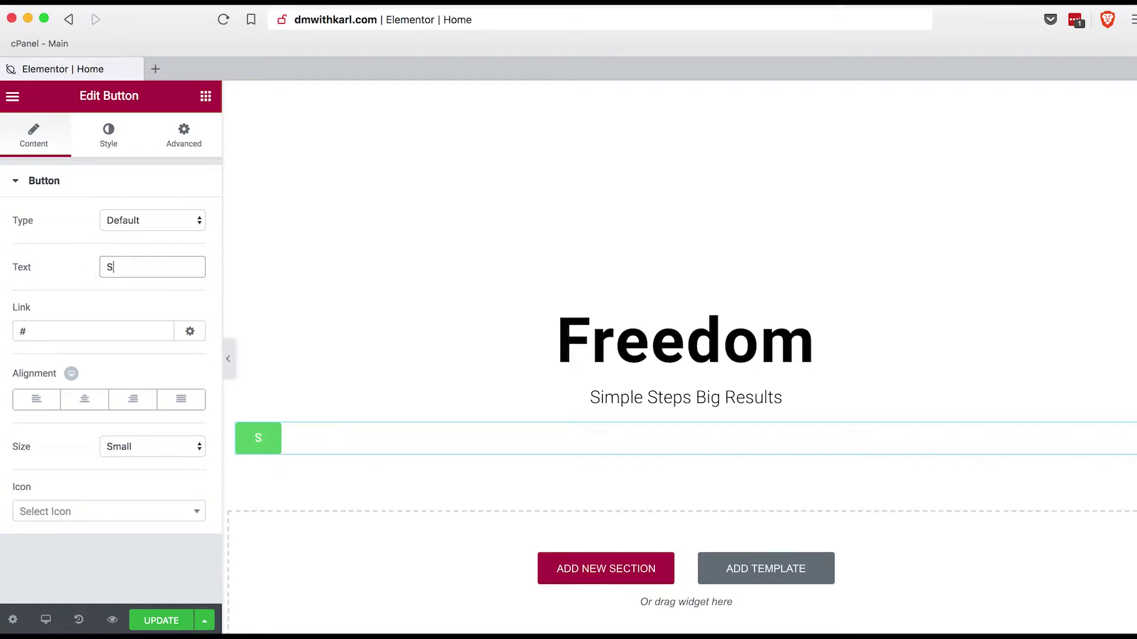
pyautogui.write('tart Now')
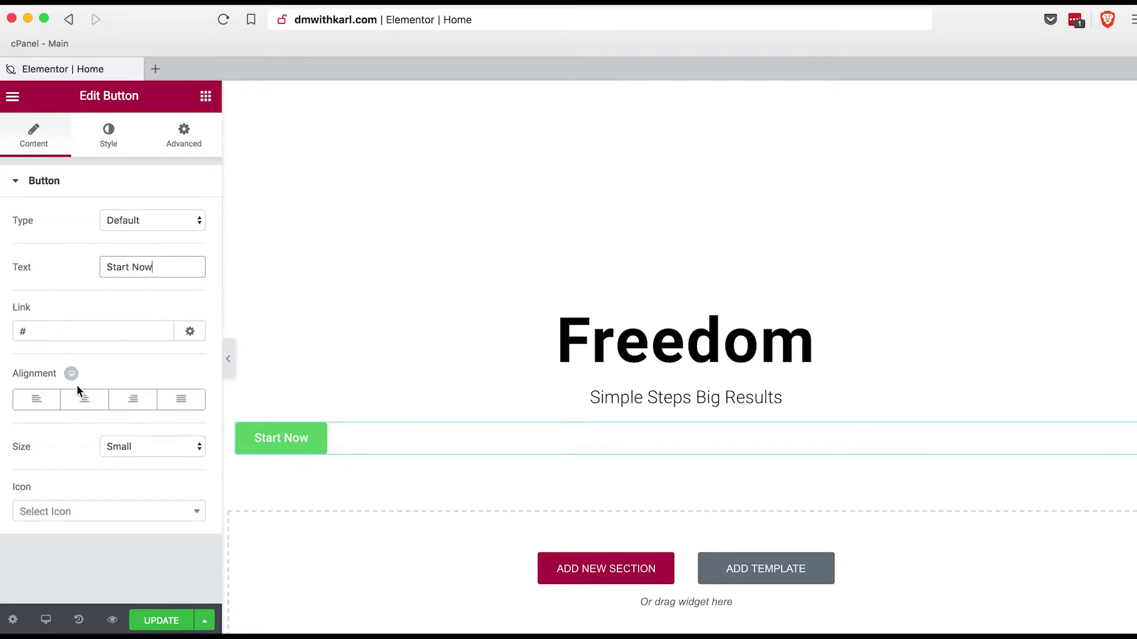
pyautogui.click(84, 400)
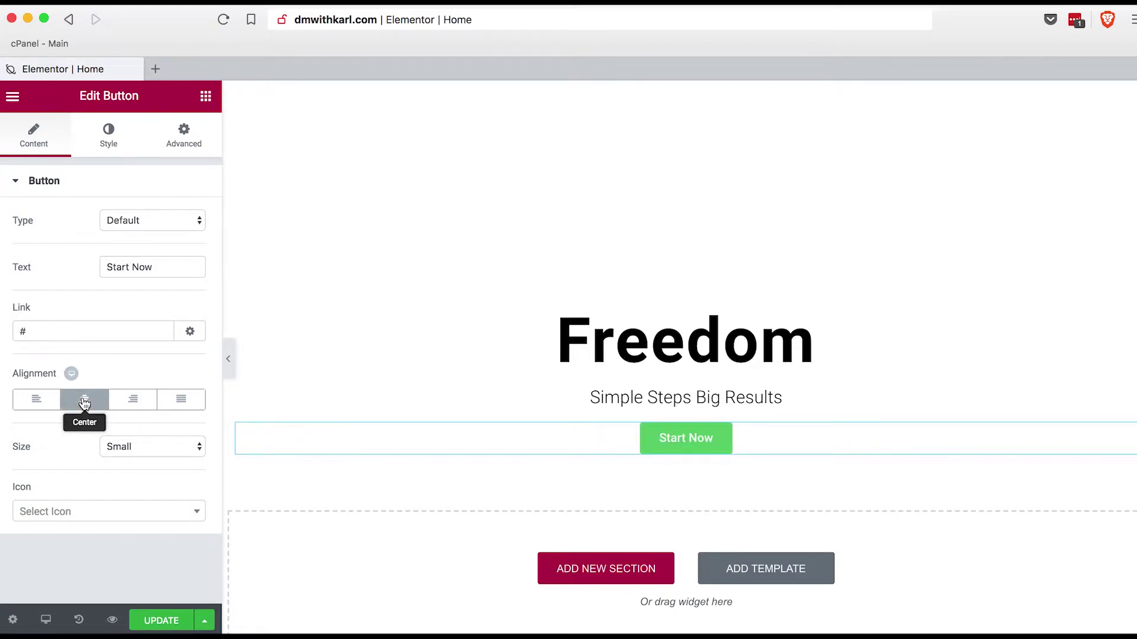
# Set the Start Now button's background color to a slightly transparent red with RGB values 249, 13, 4
pyautogui.click(110, 138)
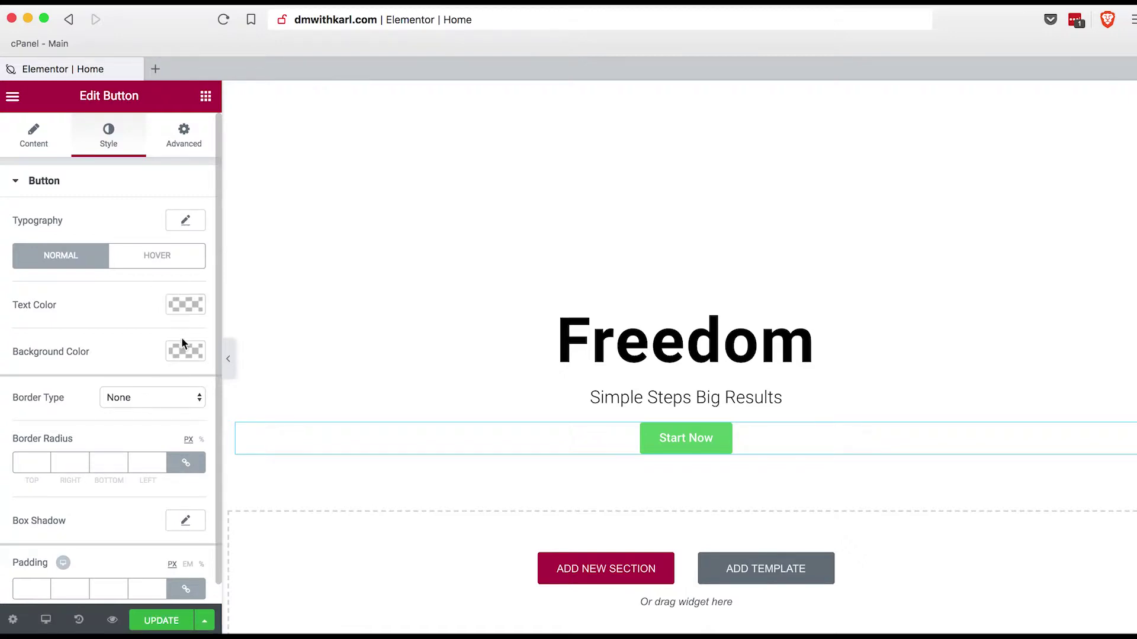
pyautogui.click(185, 351)
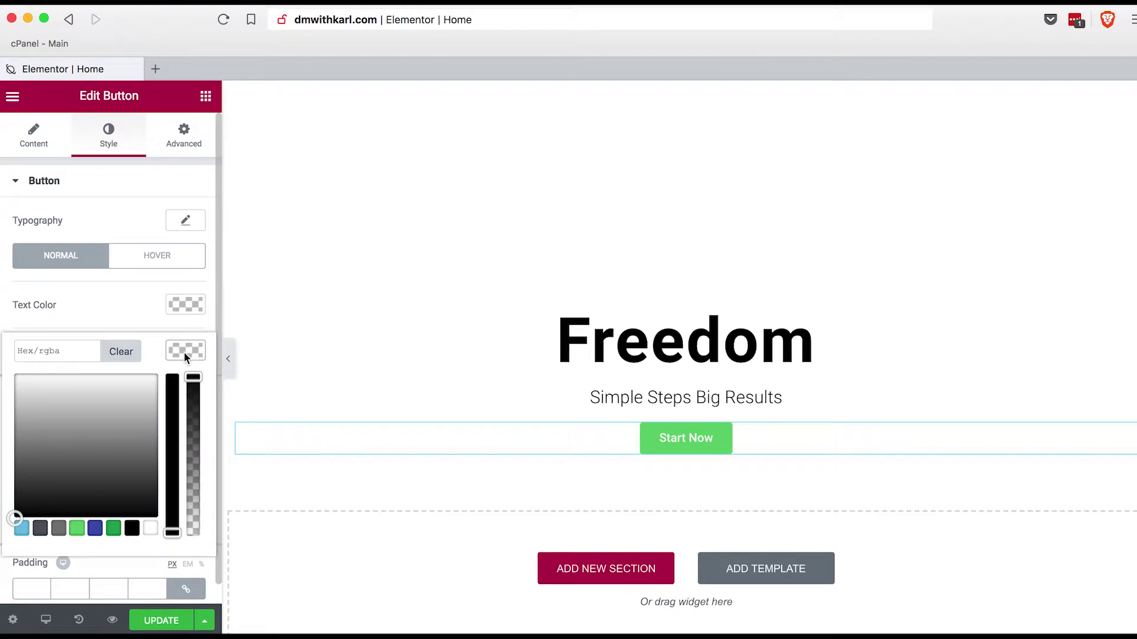
pyautogui.click(94, 529)
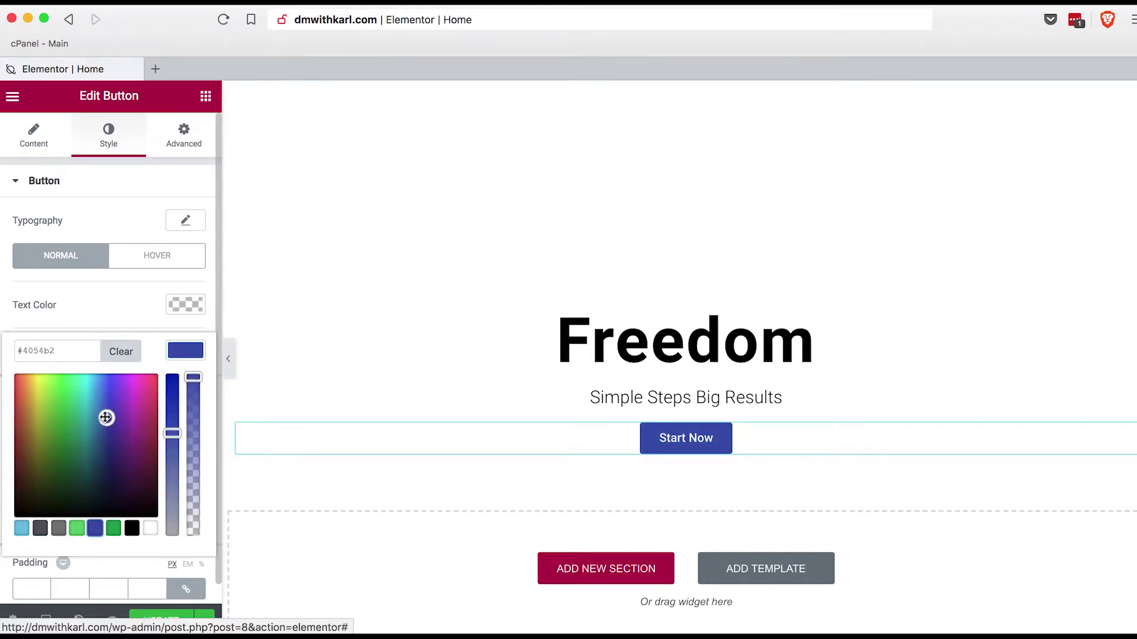
pyautogui.moveTo(106, 419); pyautogui.dragTo(5, 385)
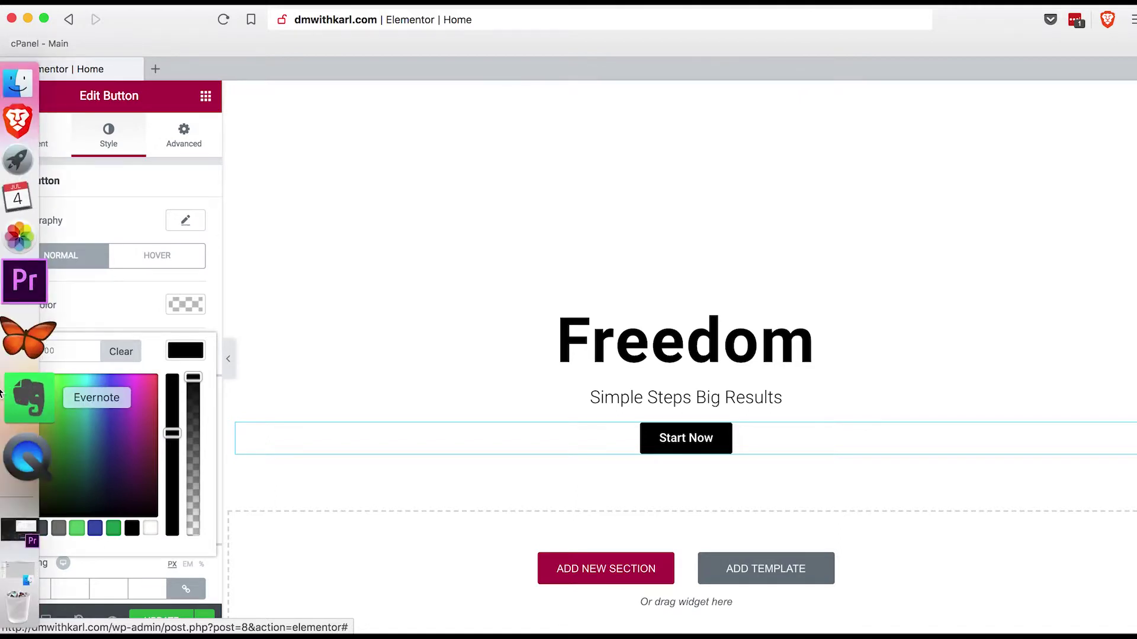
pyautogui.moveTo(19, 386); pyautogui.dragTo(17, 378)
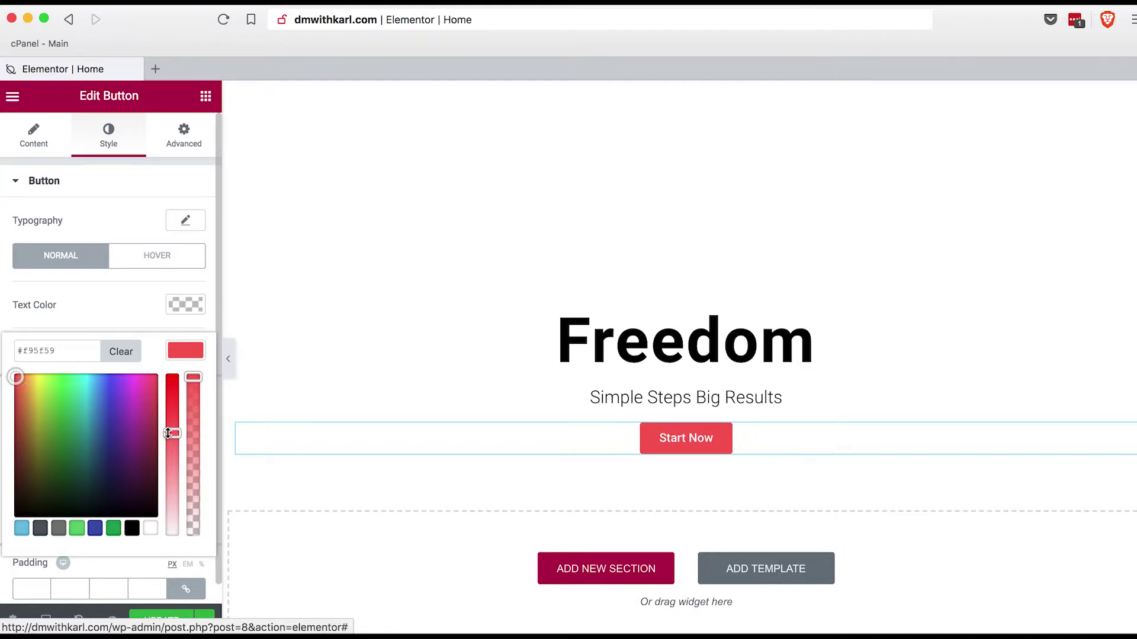
pyautogui.moveTo(170, 433); pyautogui.dragTo(171, 406)
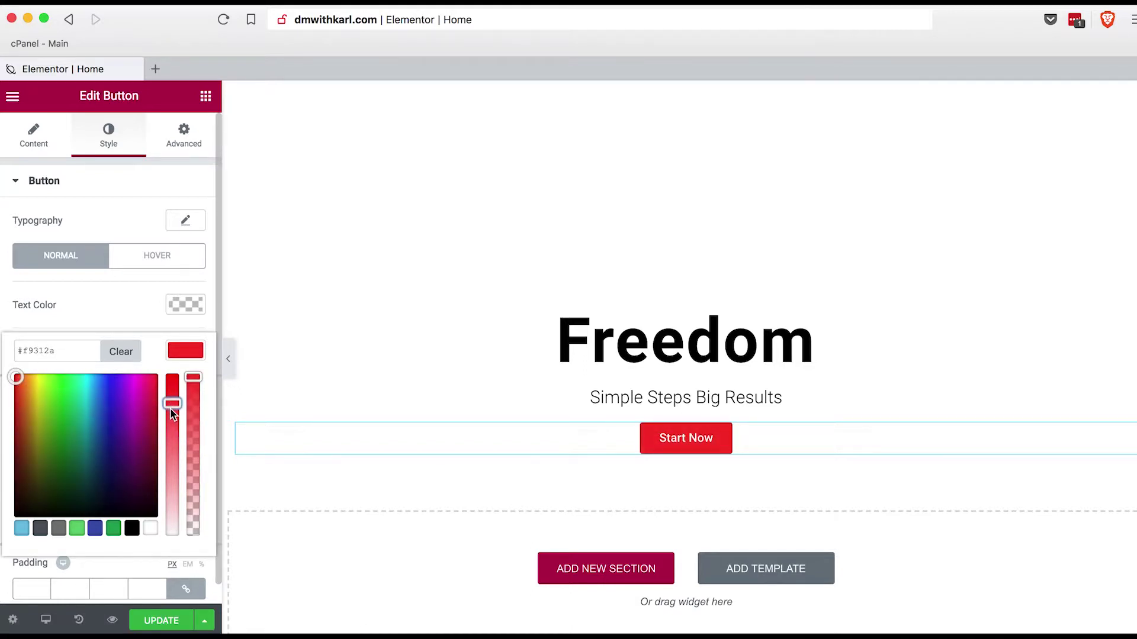
pyautogui.moveTo(169, 413); pyautogui.dragTo(170, 416)
pyautogui.moveTo(193, 377); pyautogui.dragTo(193, 420)
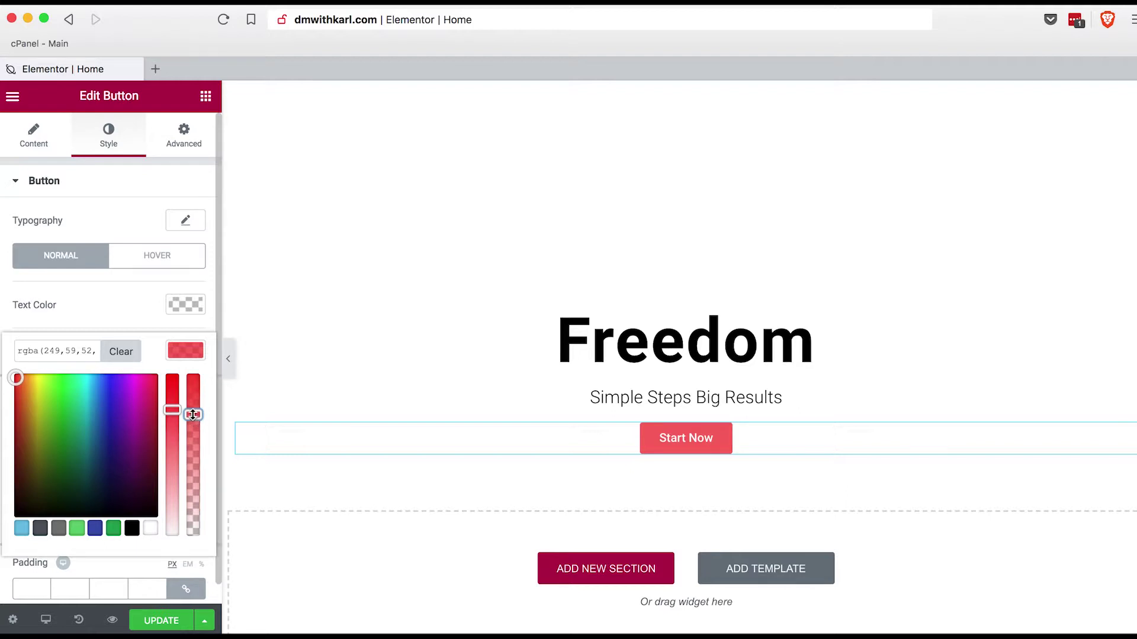
pyautogui.moveTo(172, 409); pyautogui.dragTo(172, 382)
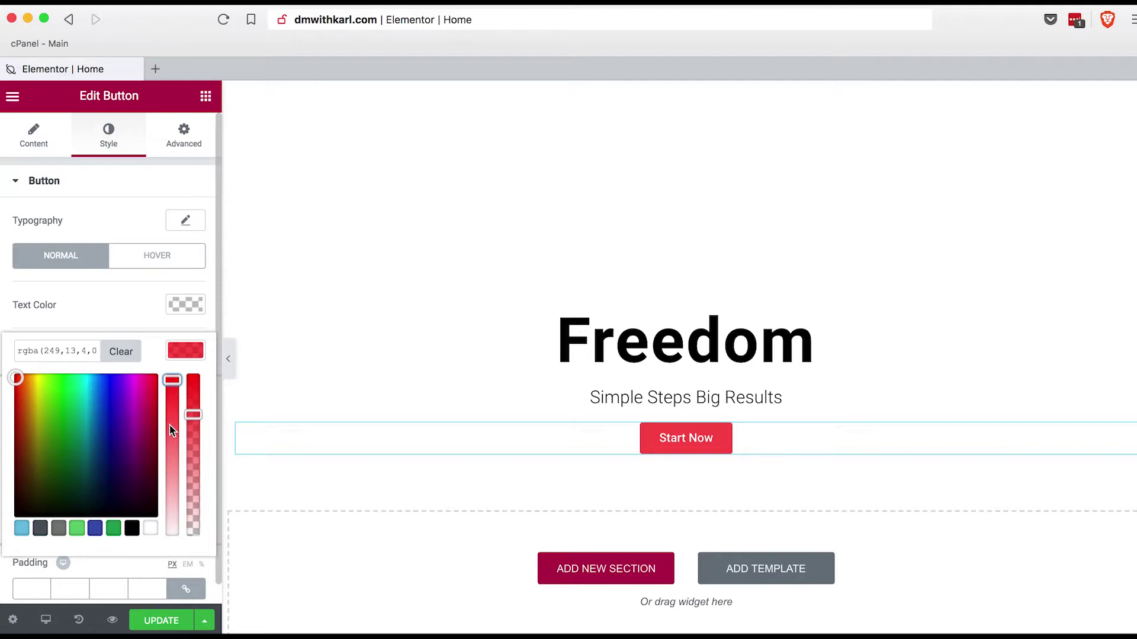
pyautogui.click(186, 352)
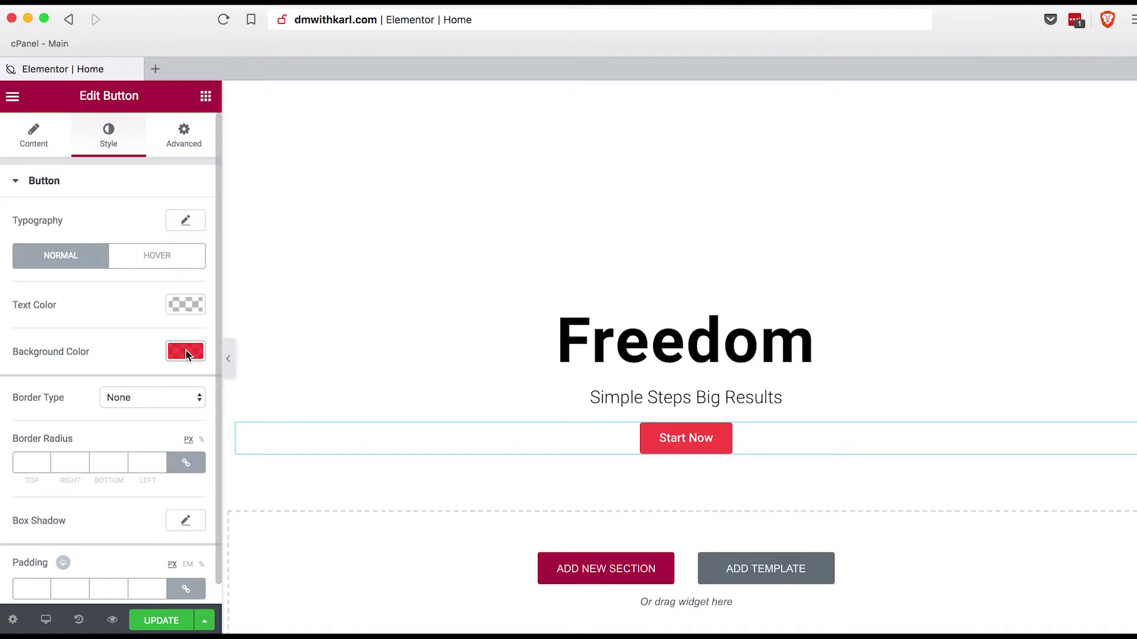
# Set the Start Now button's advanced padding to 2 px on all four linked sides
pyautogui.click(183, 144)
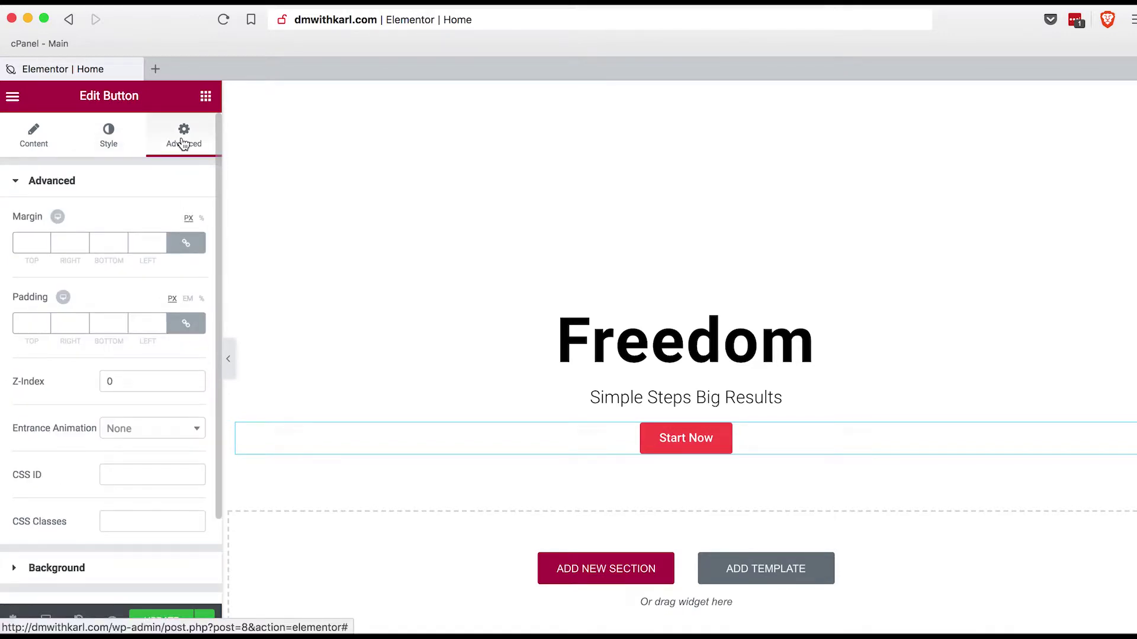
pyautogui.click(186, 324)
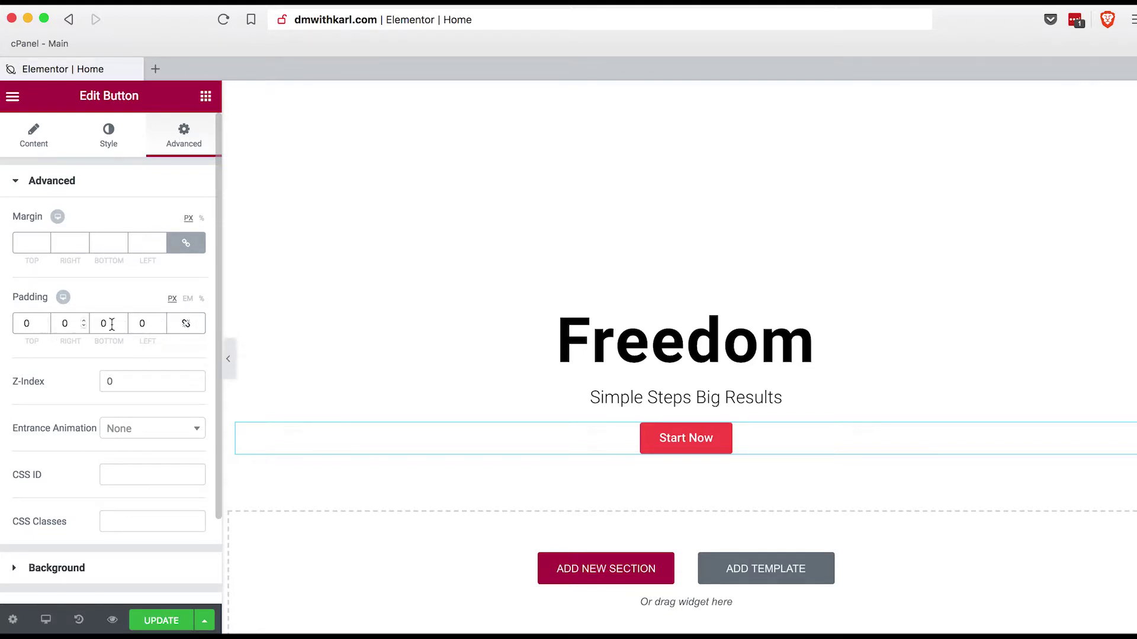
pyautogui.click(186, 323)
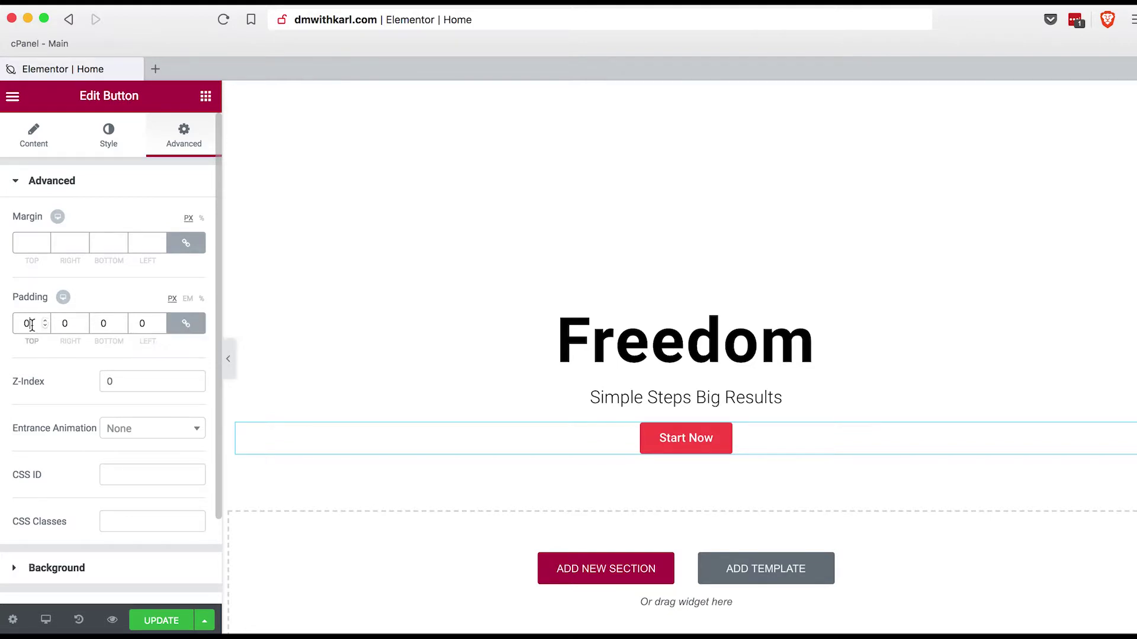
pyautogui.press('BackSpace')
pyautogui.write('2')
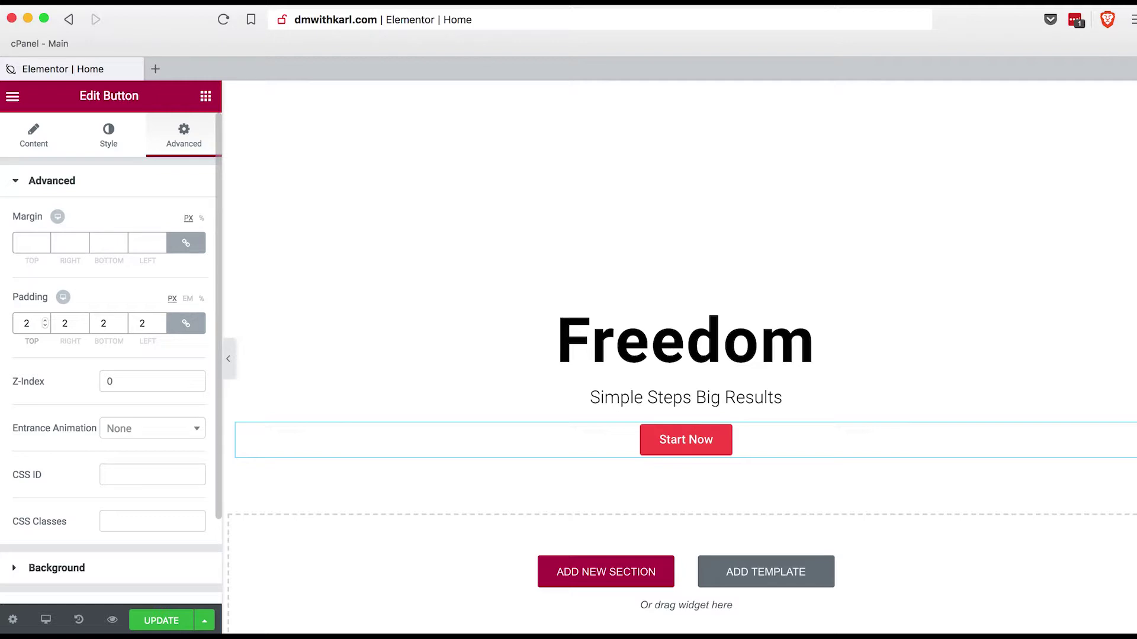
pyautogui.click(206, 96)
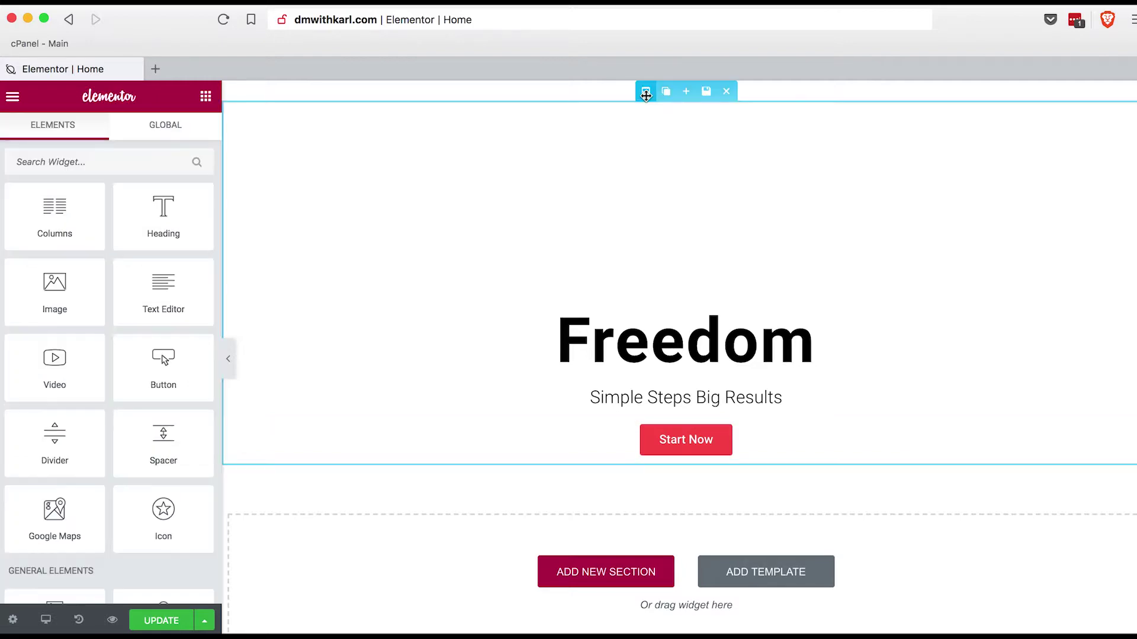
# Give the section a Classic background and upload "Digital Marketing Pic.jpg" from the Desktop for its image
pyautogui.click(646, 92)
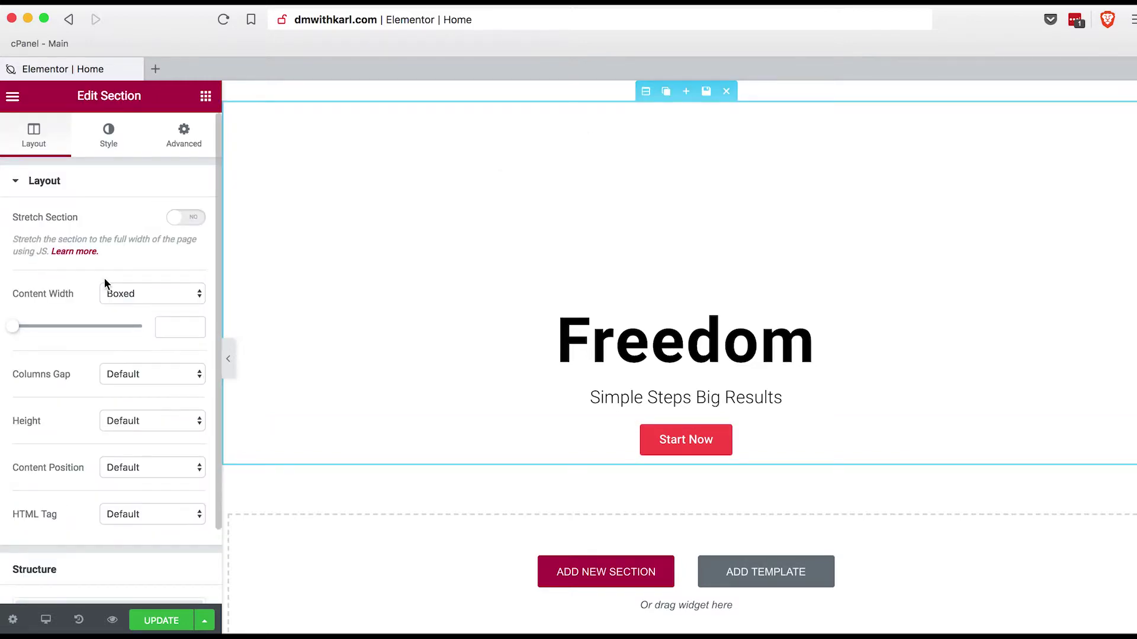
pyautogui.click(184, 135)
pyautogui.click(109, 131)
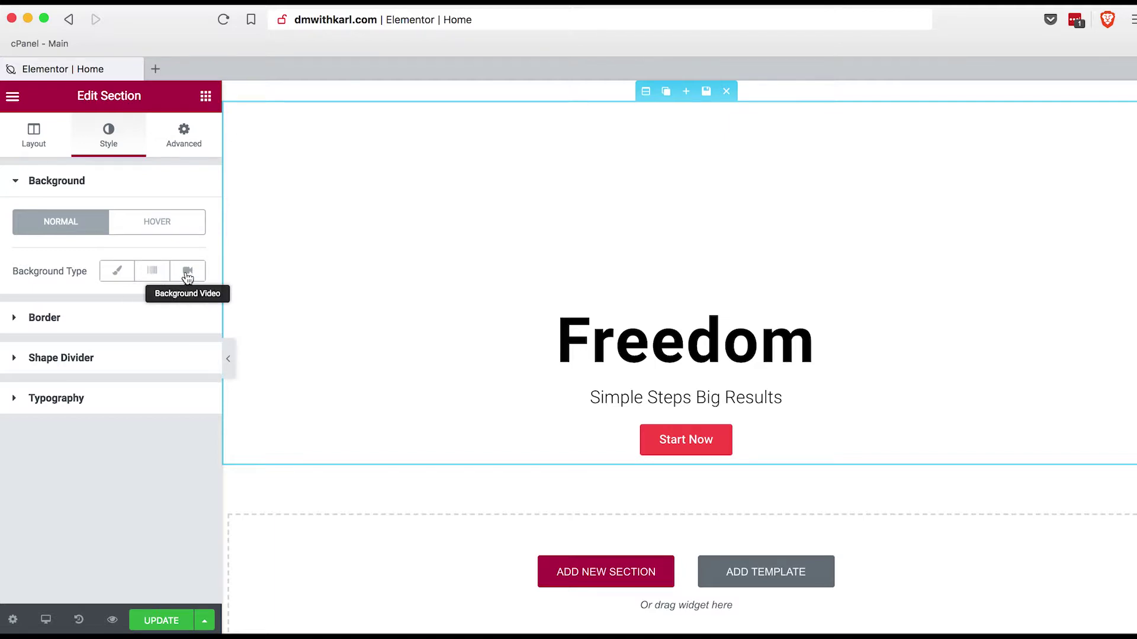
pyautogui.click(116, 276)
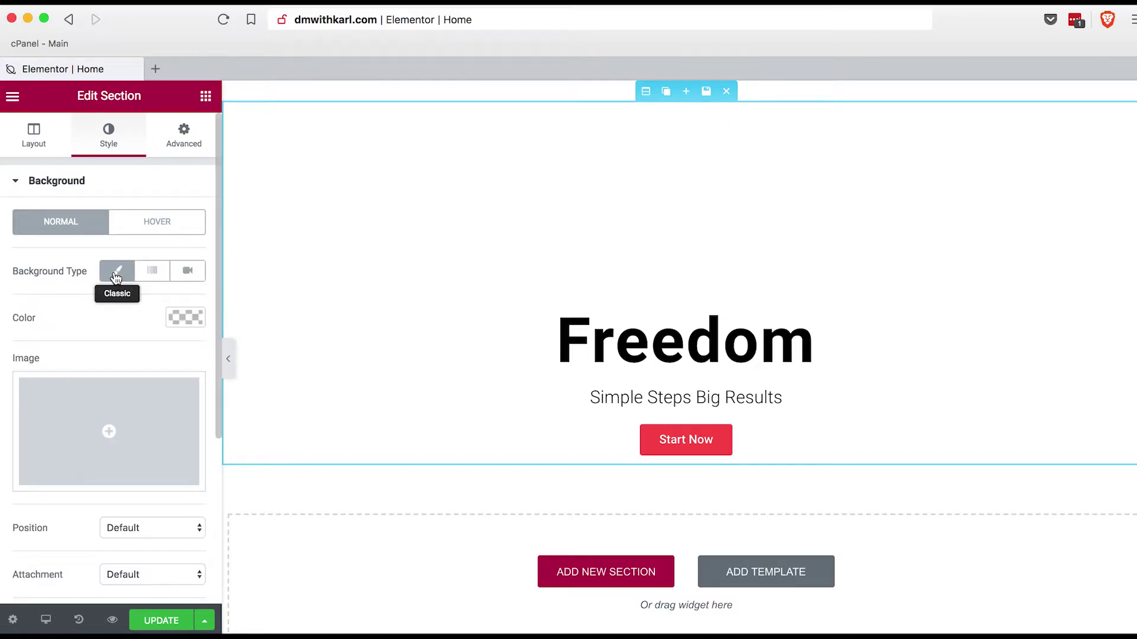
pyautogui.click(109, 434)
pyautogui.click(563, 373)
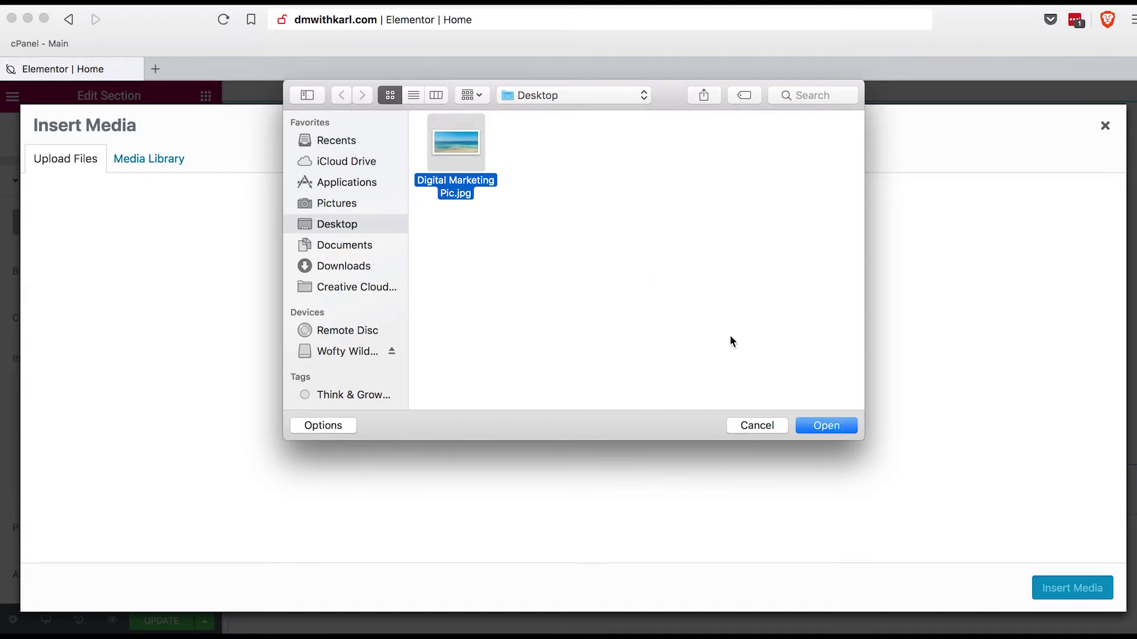
pyautogui.click(816, 425)
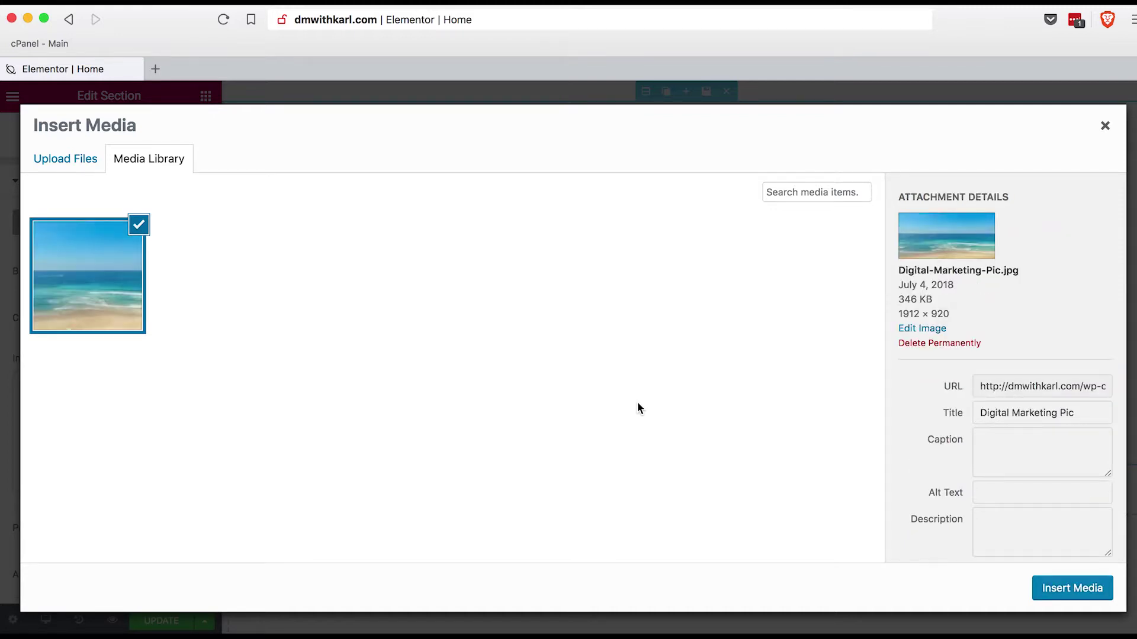
# Set the uploaded image's title and alt text to "DM with Karl" and insert it as the section background
pyautogui.moveTo(1073, 413); pyautogui.dragTo(959, 415)
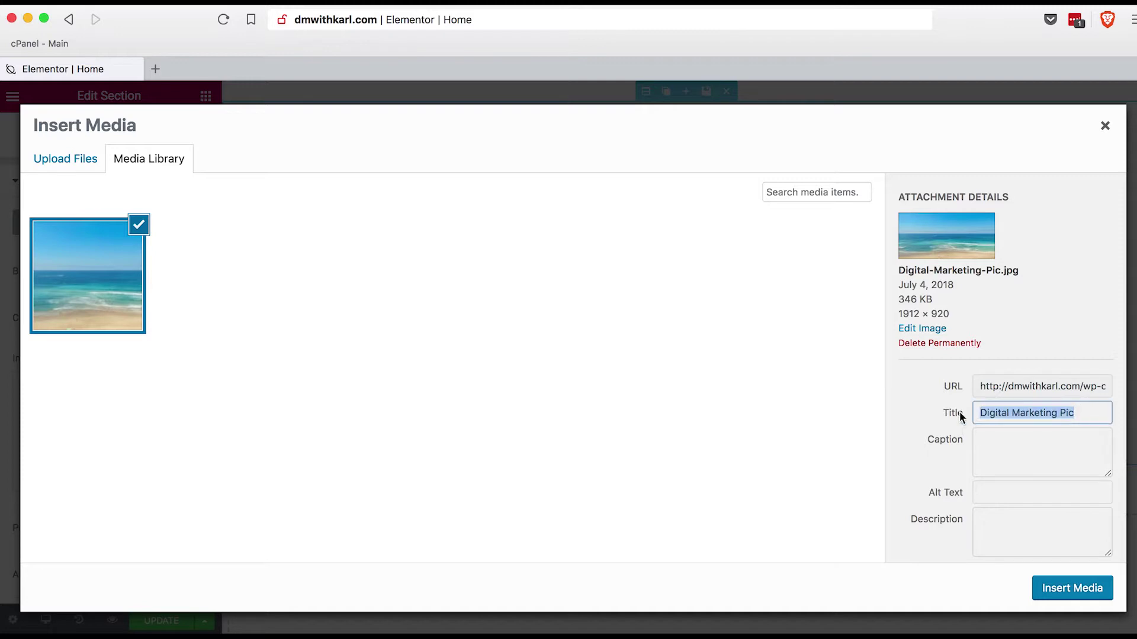
pyautogui.write('DM')
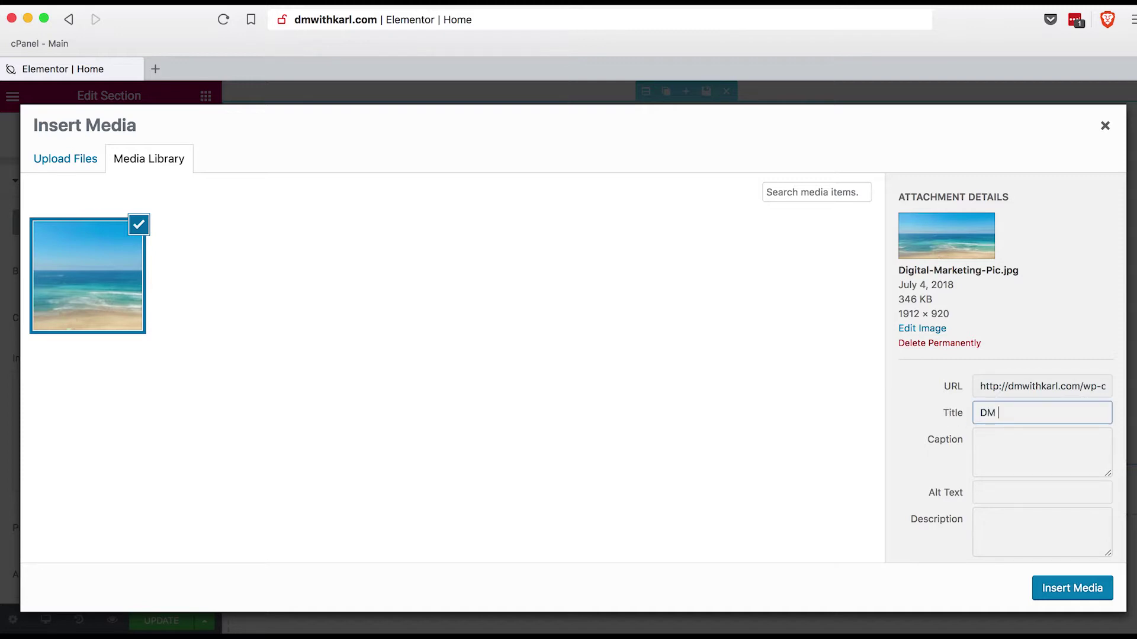
pyautogui.write(' with Karl')
pyautogui.moveTo(1058, 413); pyautogui.dragTo(951, 411)
pyautogui.press('super+c')
pyautogui.click(987, 491)
pyautogui.press('super+v')
pyautogui.click(1070, 591)
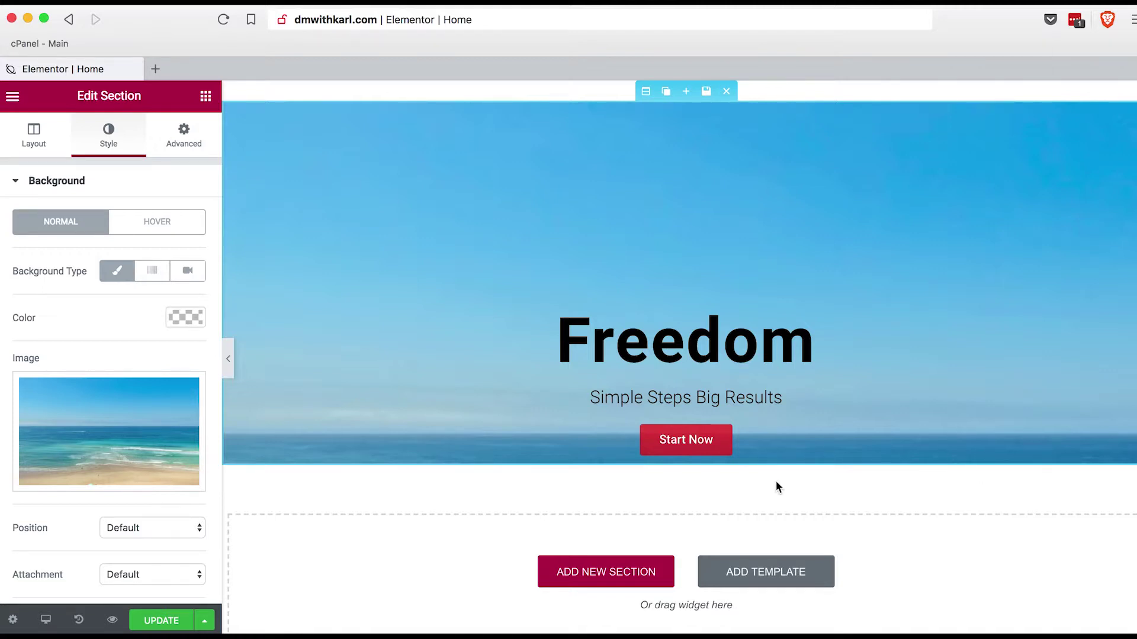
# Set the section background image's size to Cover and its position to Center Center
pyautogui.click(152, 529)
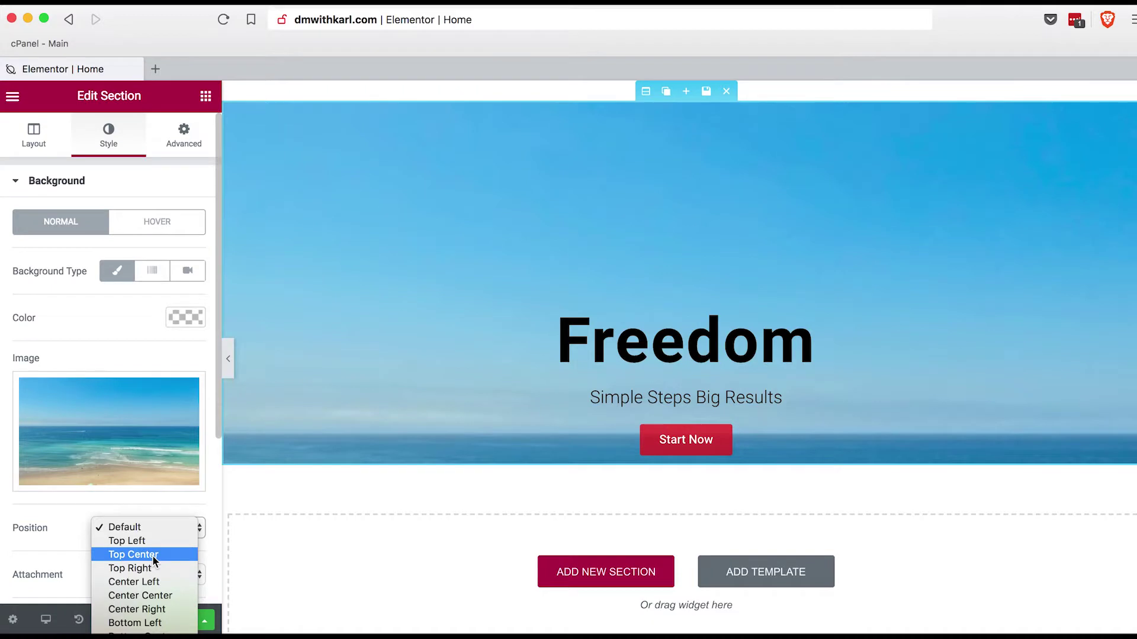
pyautogui.click(152, 556)
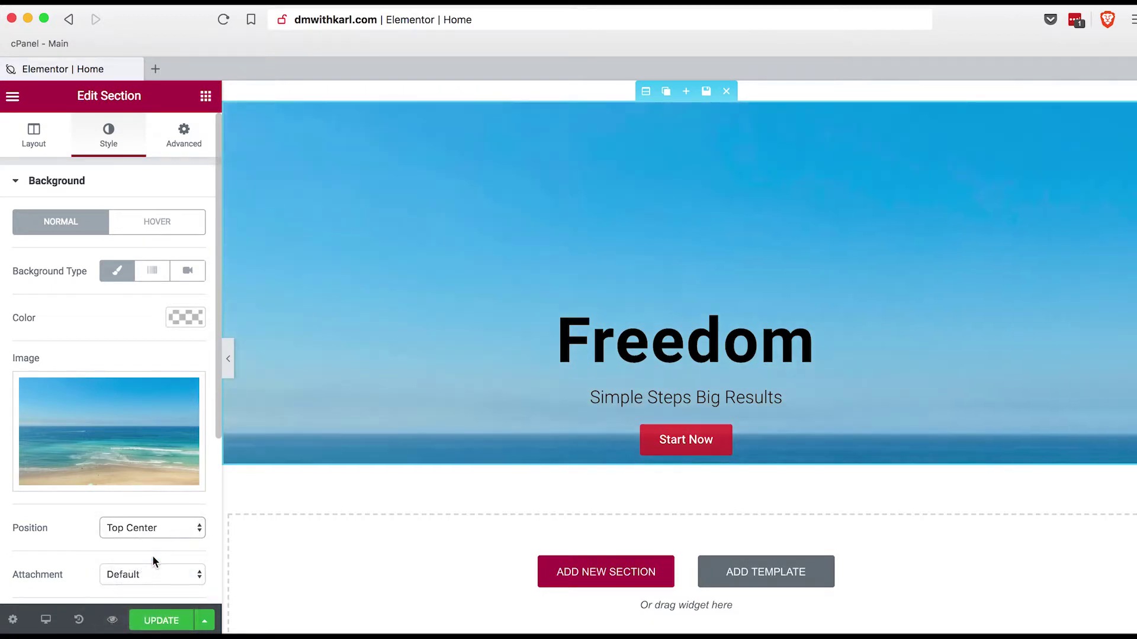
pyautogui.scroll(-3, 75, 553)
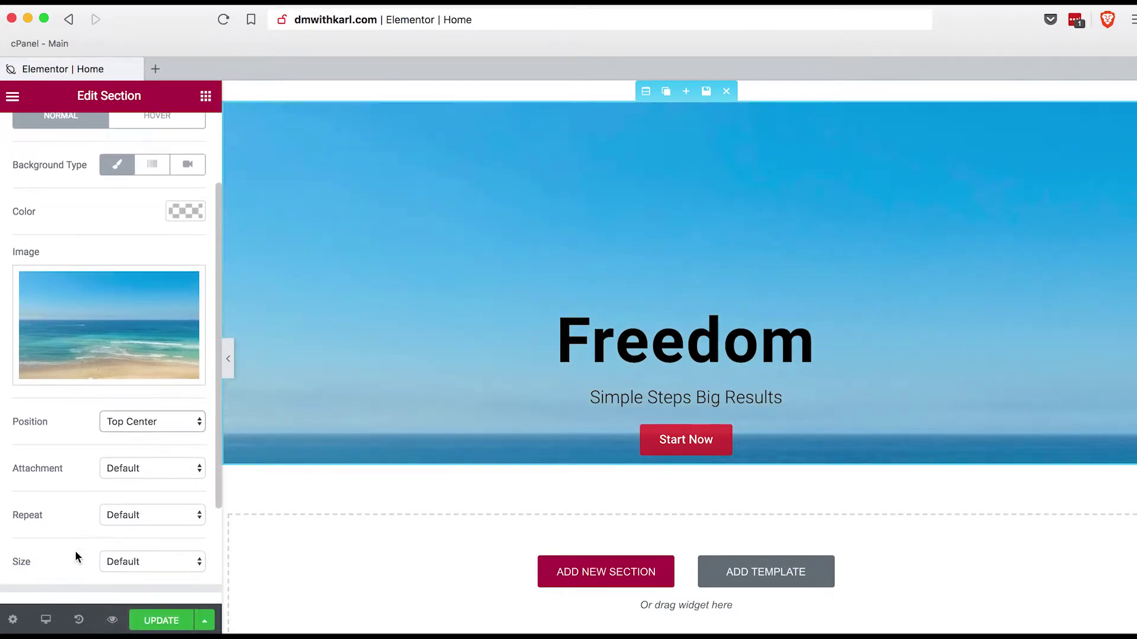
pyautogui.click(177, 560)
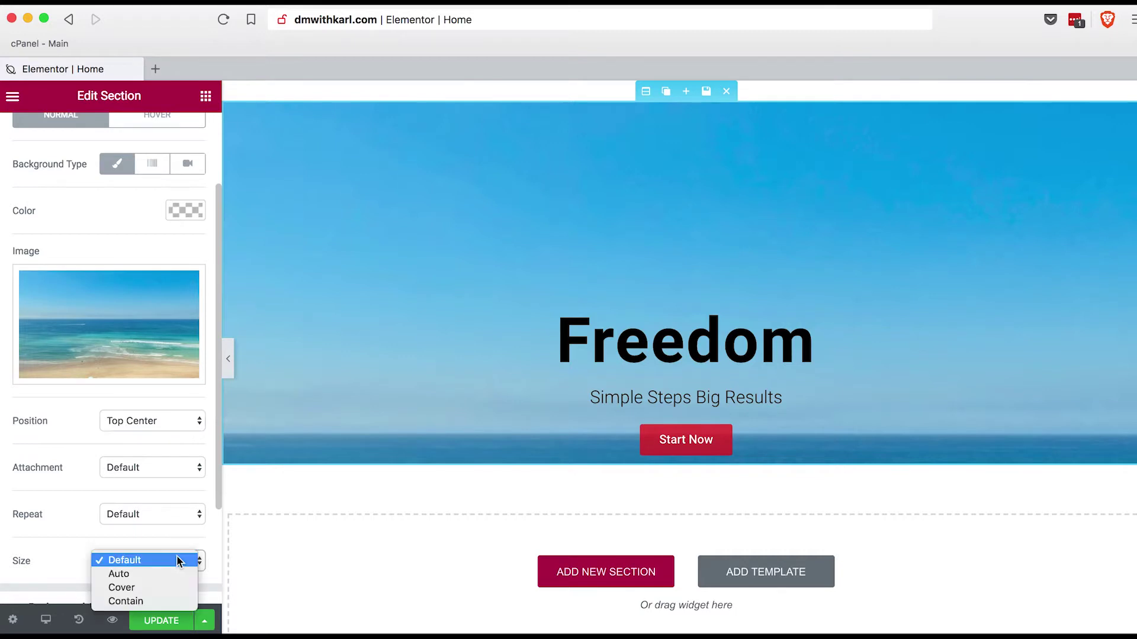
pyautogui.click(166, 587)
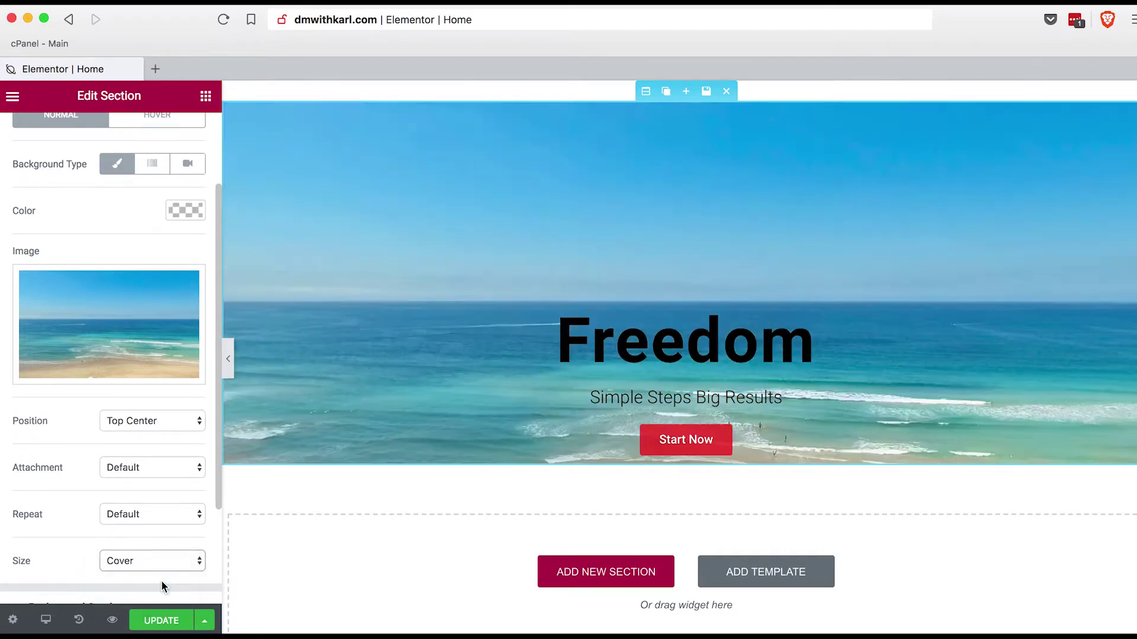
pyautogui.click(191, 422)
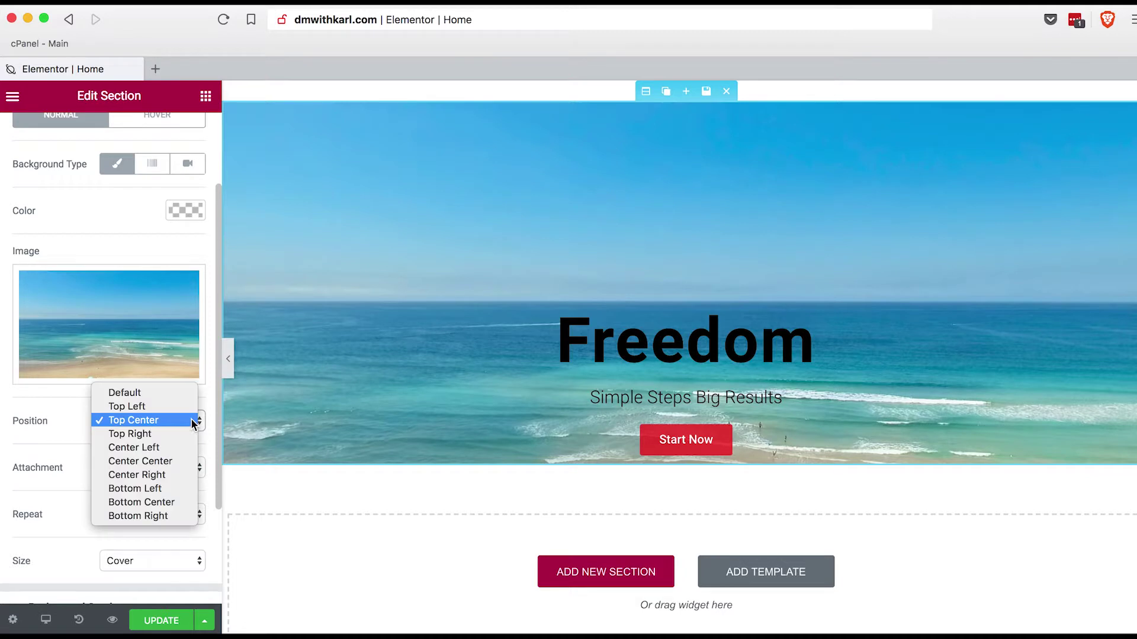
pyautogui.click(173, 462)
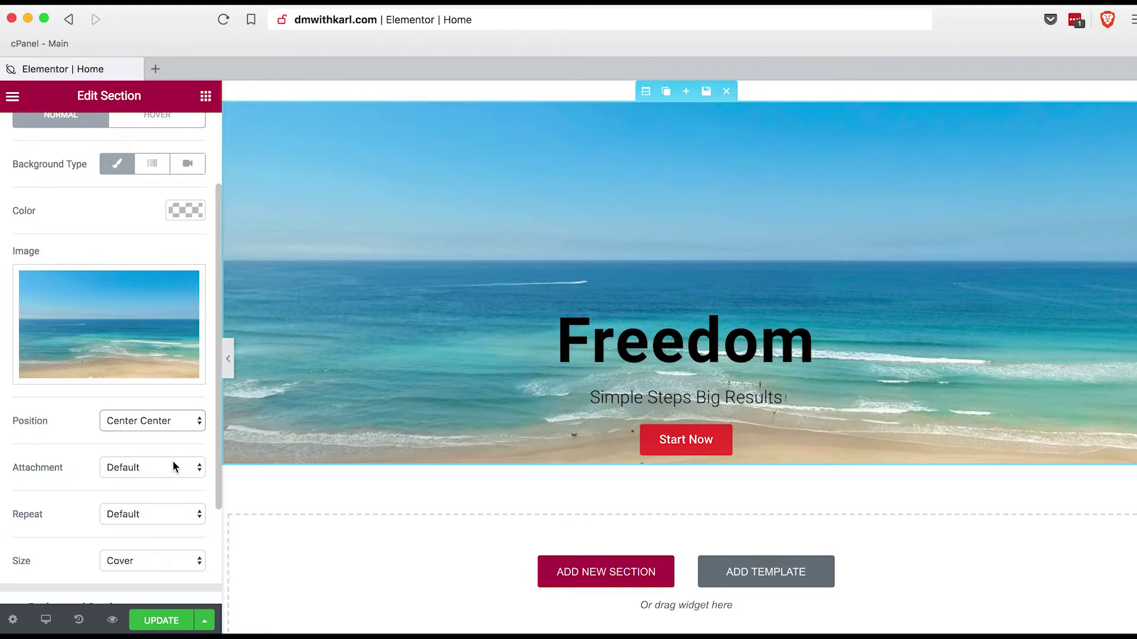
# Set the section background image's position to Top Center
pyautogui.click(183, 418)
pyautogui.click(166, 378)
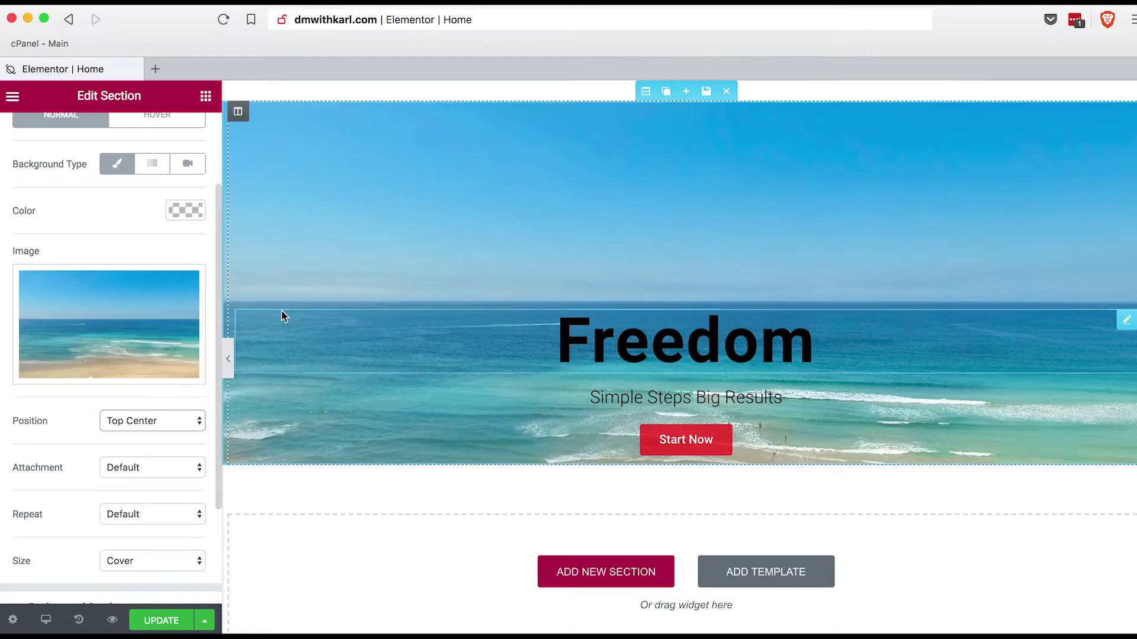
# Unlink the Start Now button's margin values and set its bottom margin to 150 px
pyautogui.click(762, 442)
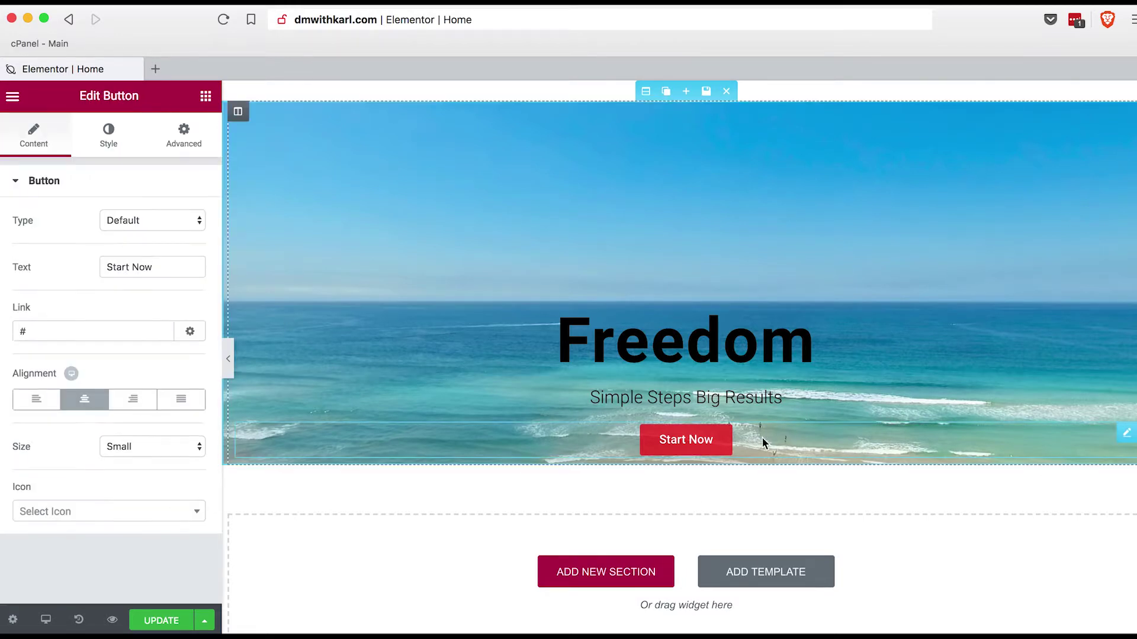
pyautogui.click(189, 141)
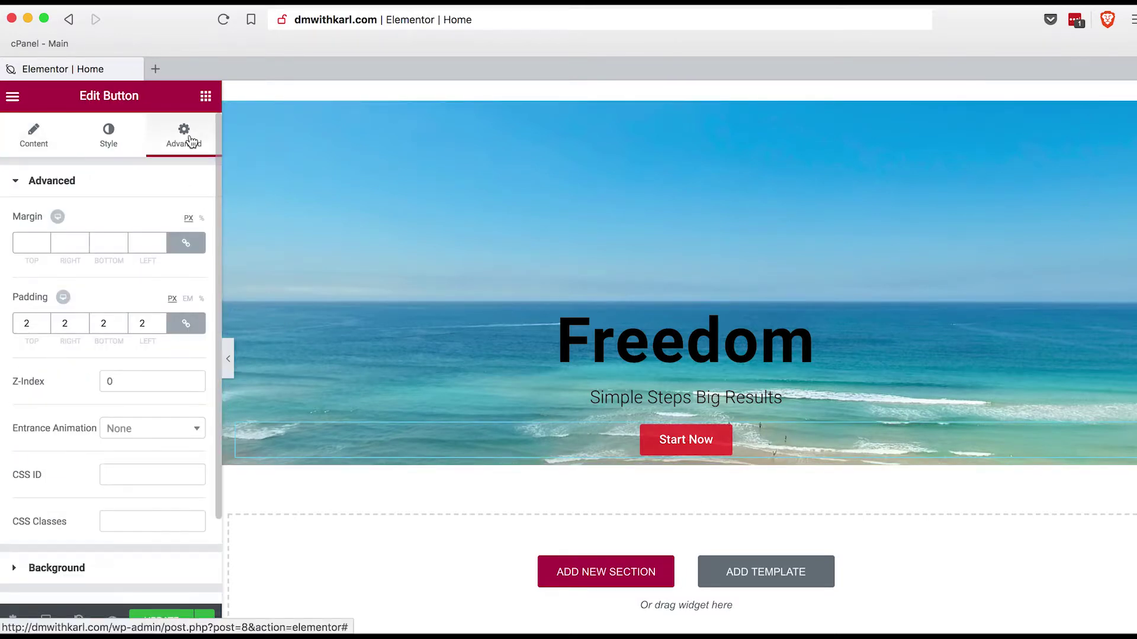
pyautogui.click(189, 245)
pyautogui.doubleClick(102, 244)
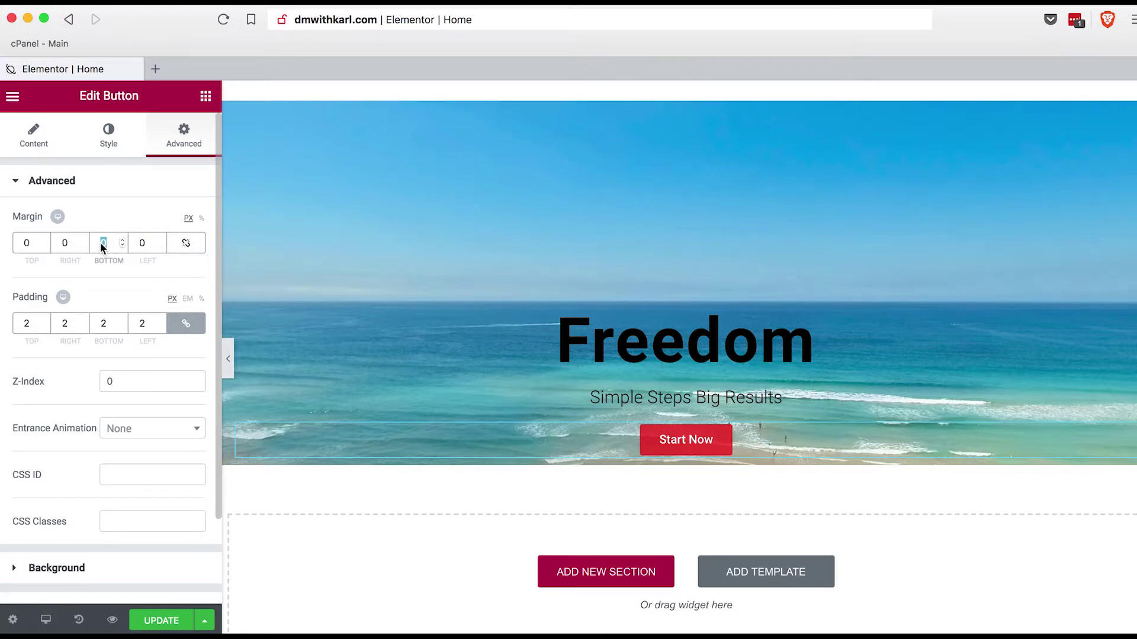
pyautogui.write('100')
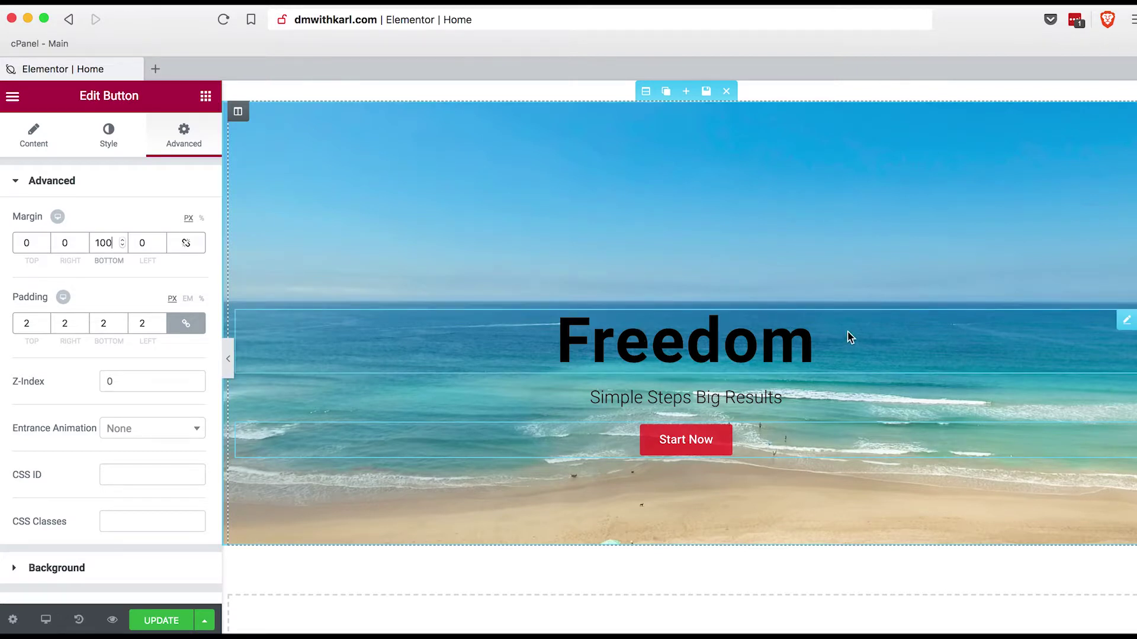
pyautogui.click(106, 242)
pyautogui.press('BackSpace')
pyautogui.write('5')
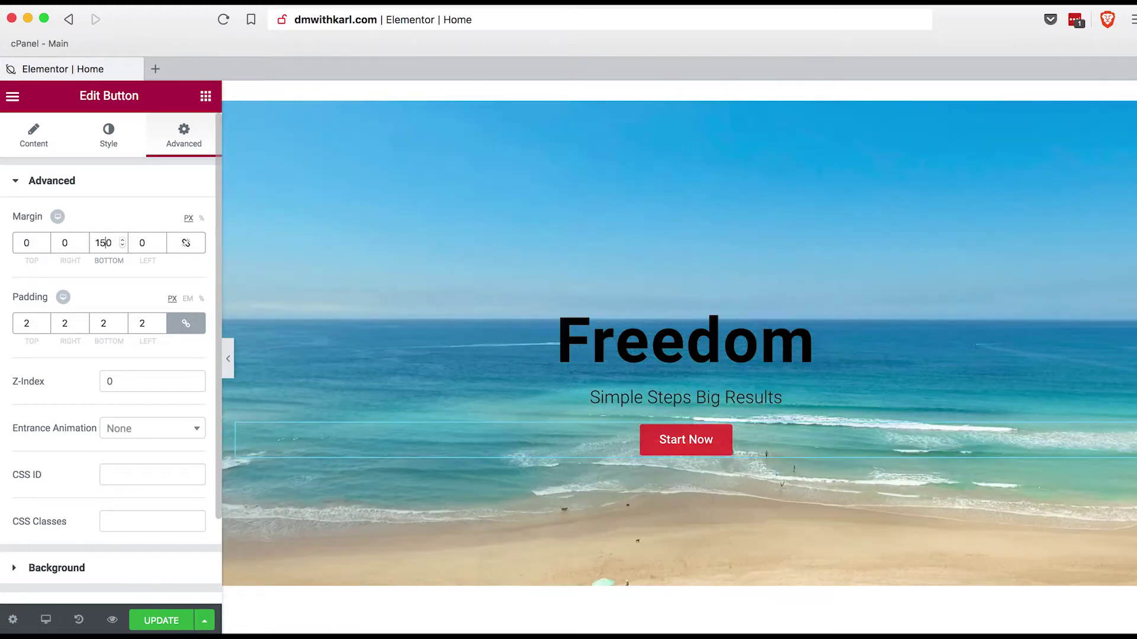
# Set the Freedom heading's top margin to 150 px
pyautogui.click(844, 355)
pyautogui.click(183, 137)
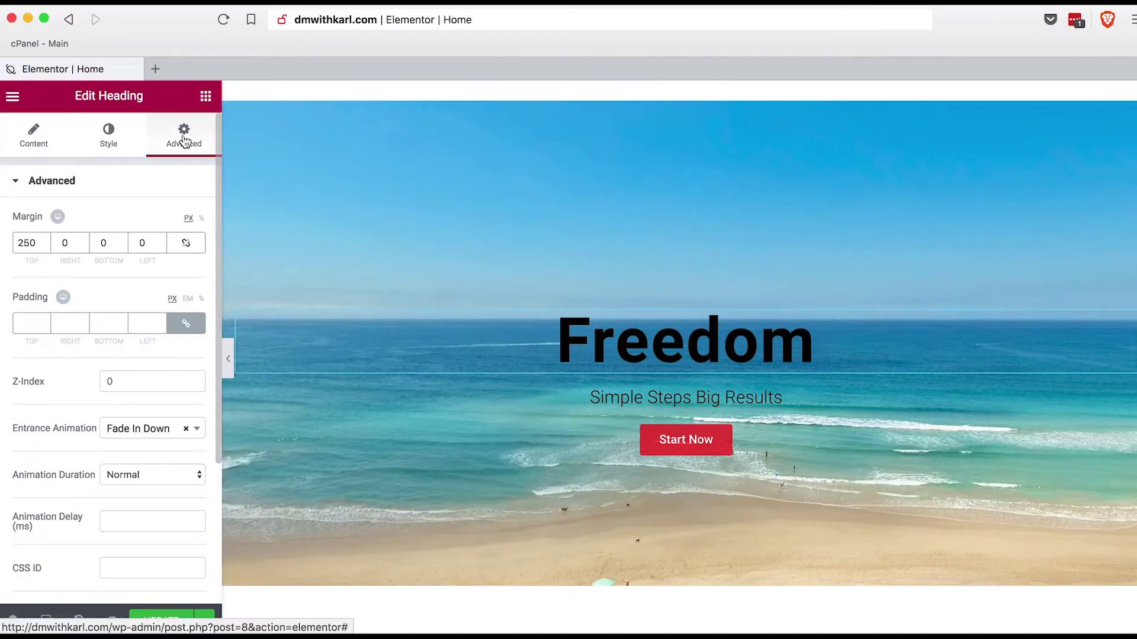
pyautogui.click(26, 243)
pyautogui.press('BackSpace')
pyautogui.write('1')
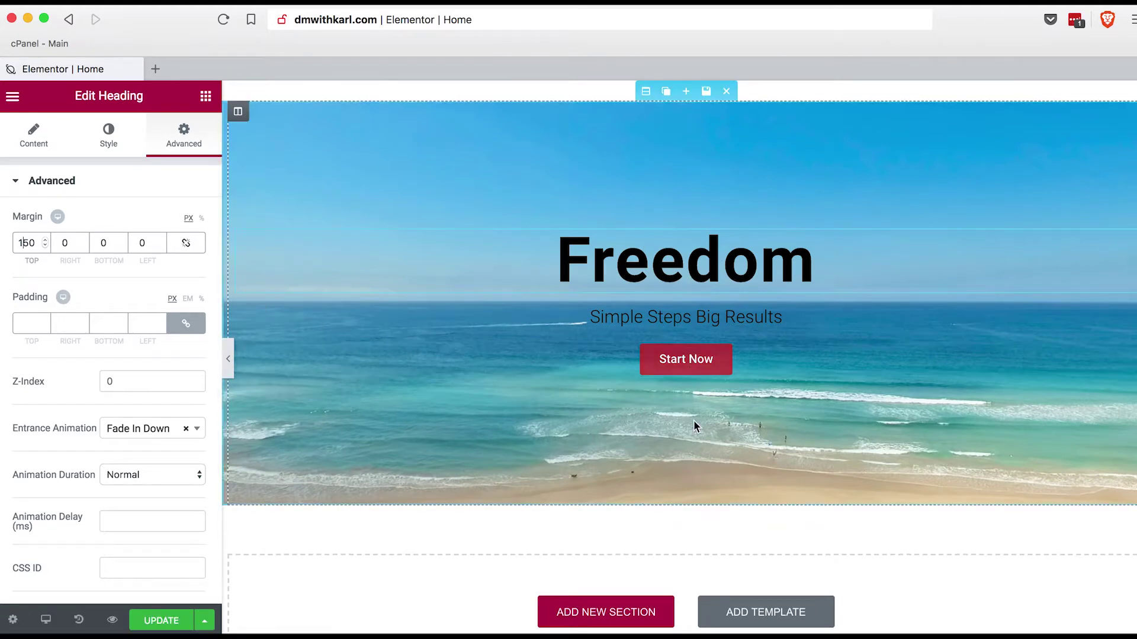
# Set the Start Now button's bottom margin to 200 px
pyautogui.click(751, 358)
pyautogui.click(179, 135)
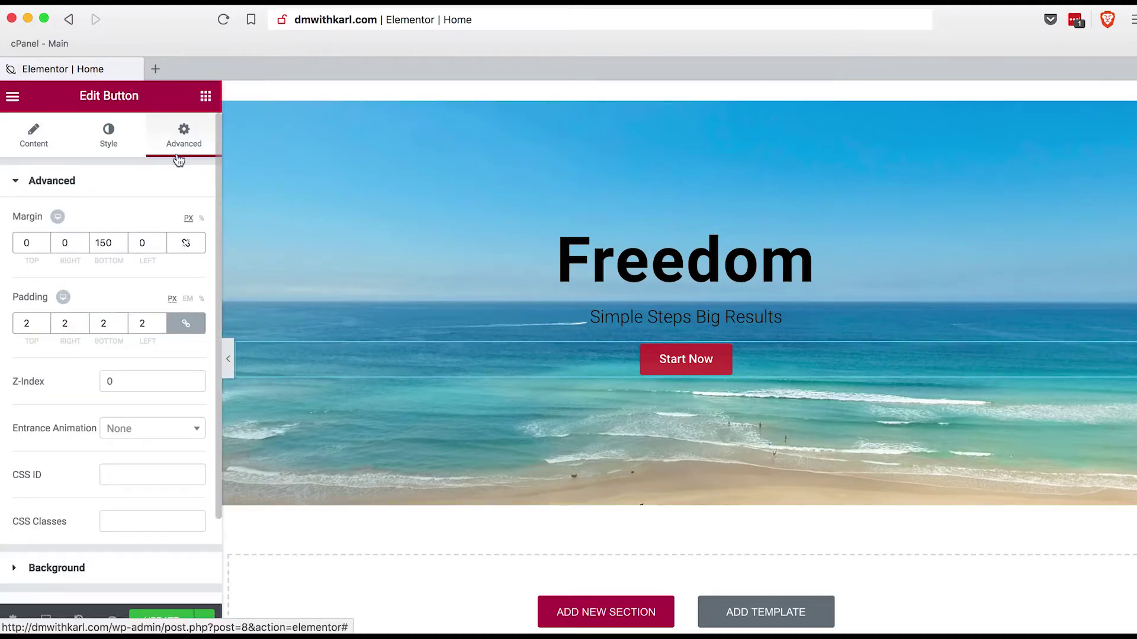
pyautogui.doubleClick(104, 243)
pyautogui.write('200')
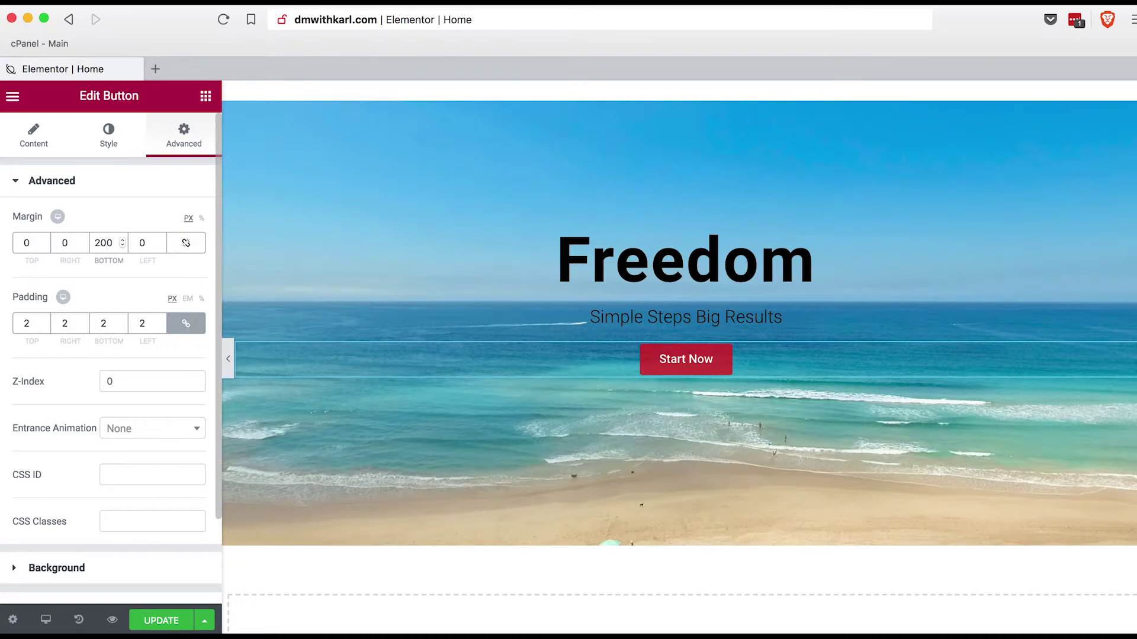
pyautogui.click(924, 462)
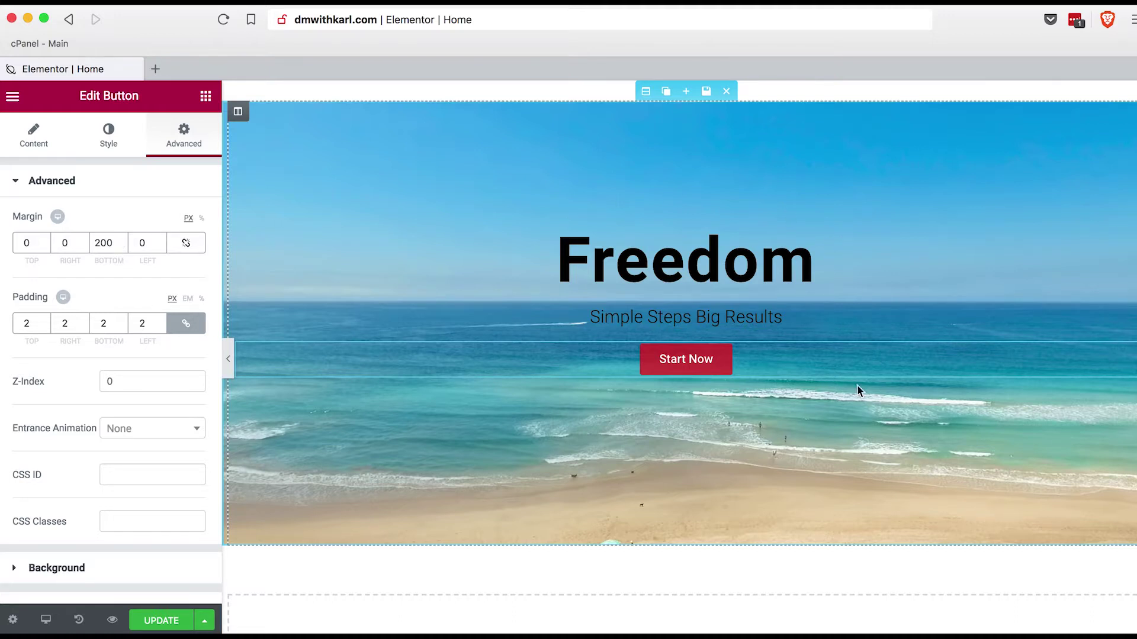
pyautogui.scroll(-4, 614, 533)
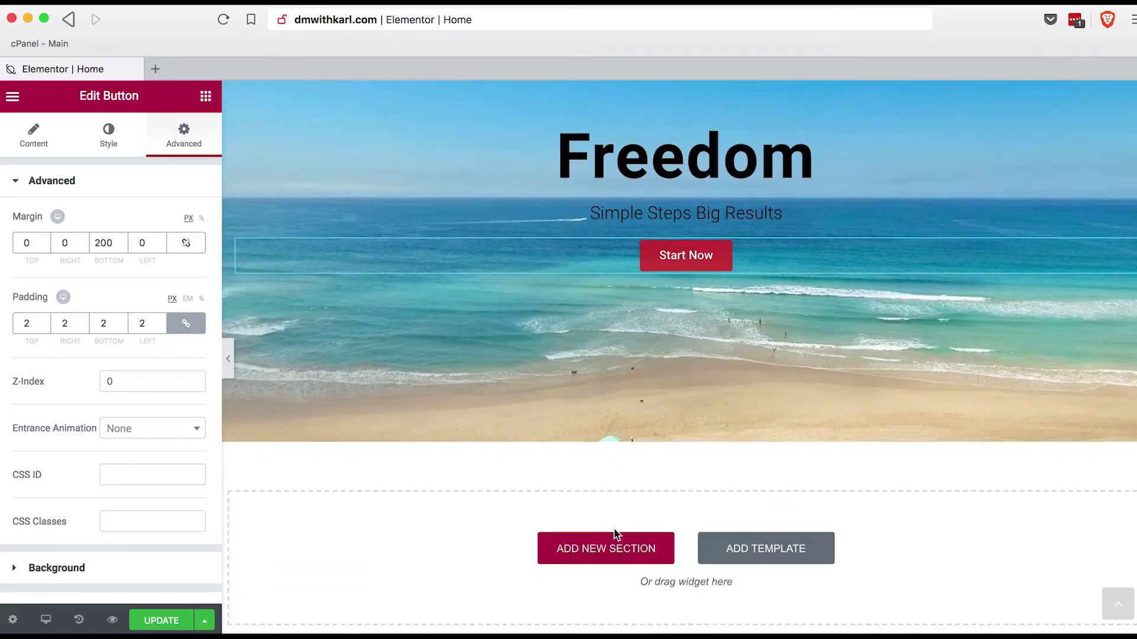
# Update the home page and preview it in a new tab to check the header and hero section
pyautogui.click(163, 620)
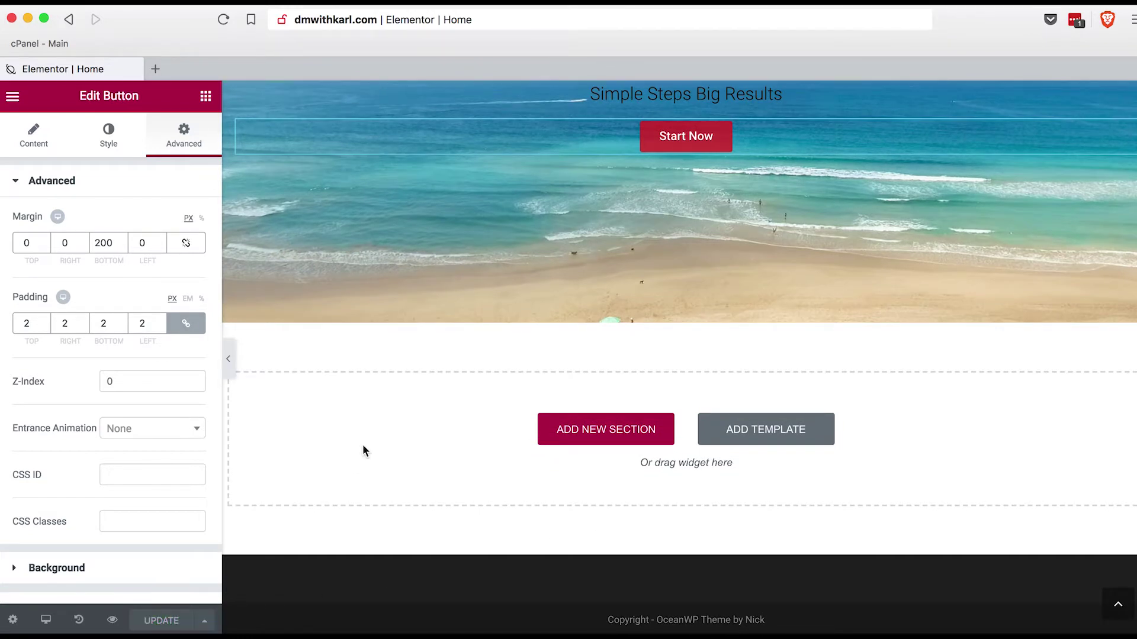
pyautogui.click(111, 620)
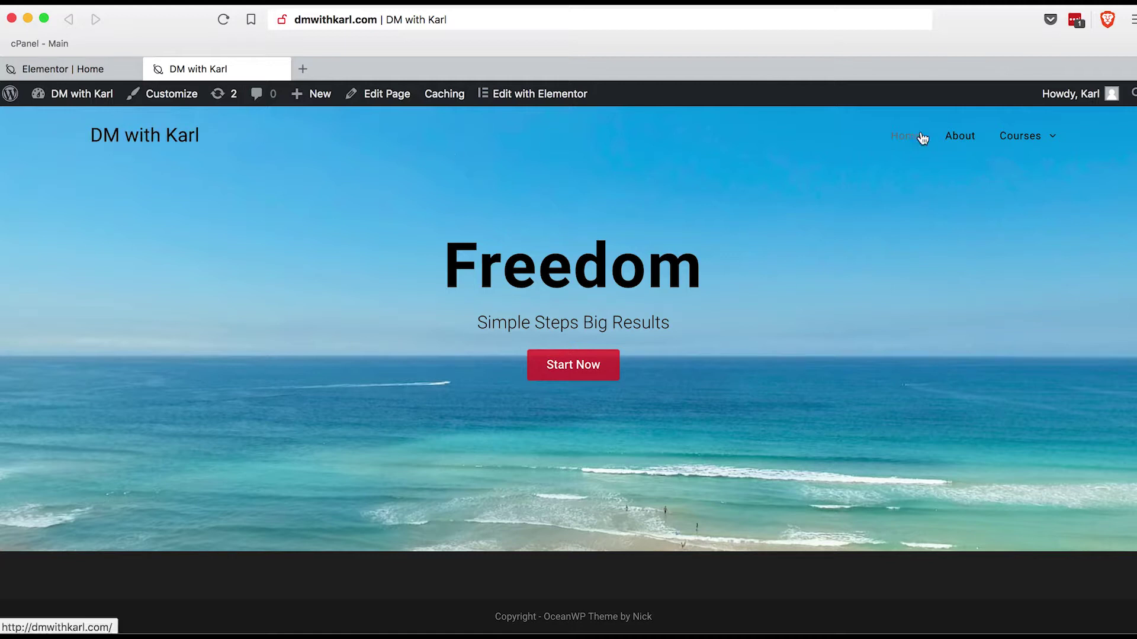
pyautogui.moveTo(1034, 135)
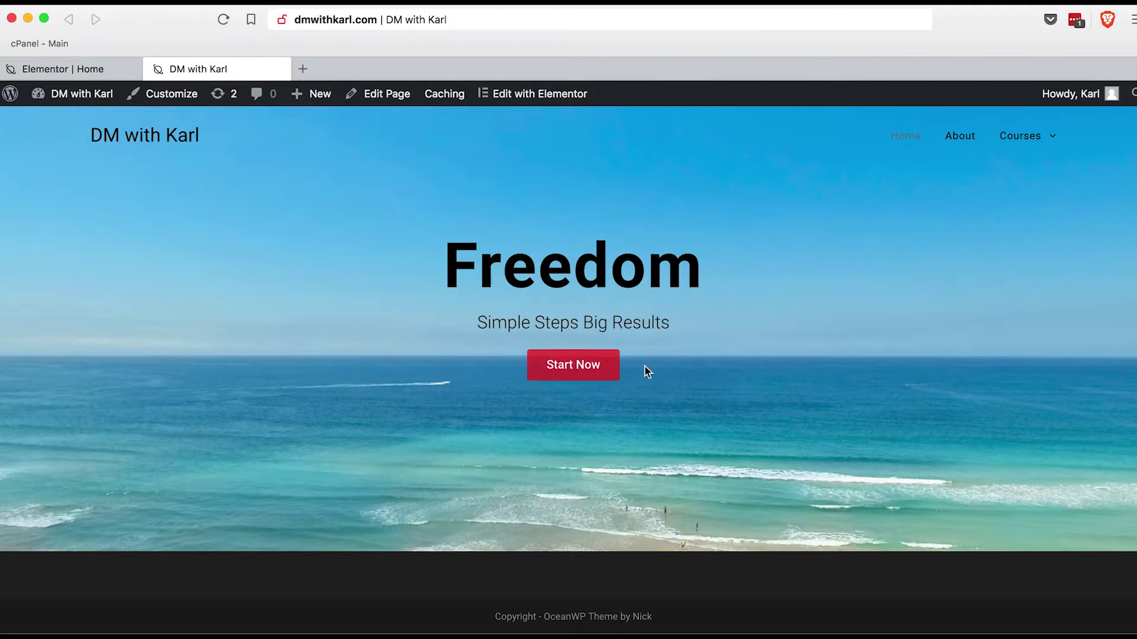
# Return to the page editor, set the Start Now button's bottom margin to 250 px, and view the page preview again
pyautogui.click(88, 69)
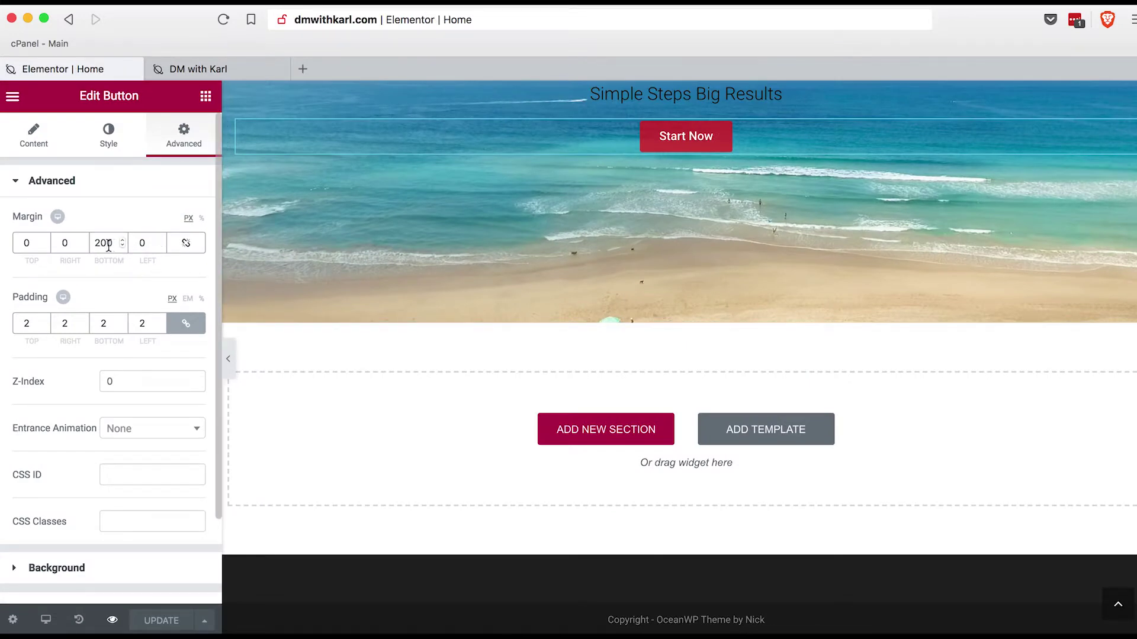
pyautogui.press('BackSpace')
pyautogui.press('BackSpace')
pyautogui.write('50')
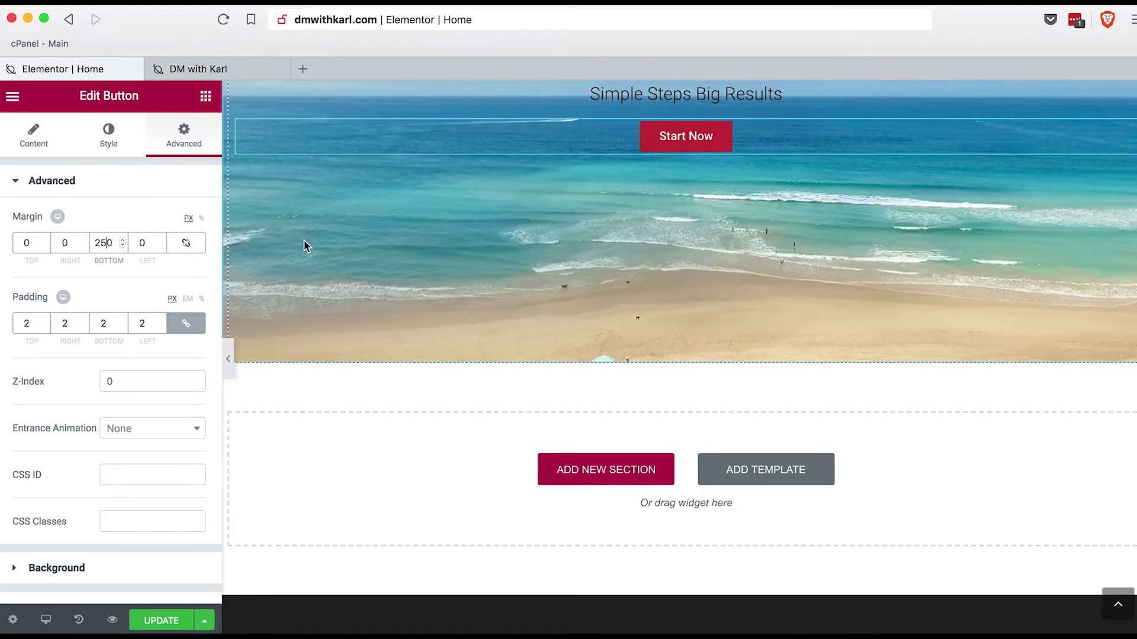
pyautogui.scroll(2, 818, 233)
pyautogui.scroll(3, 819, 237)
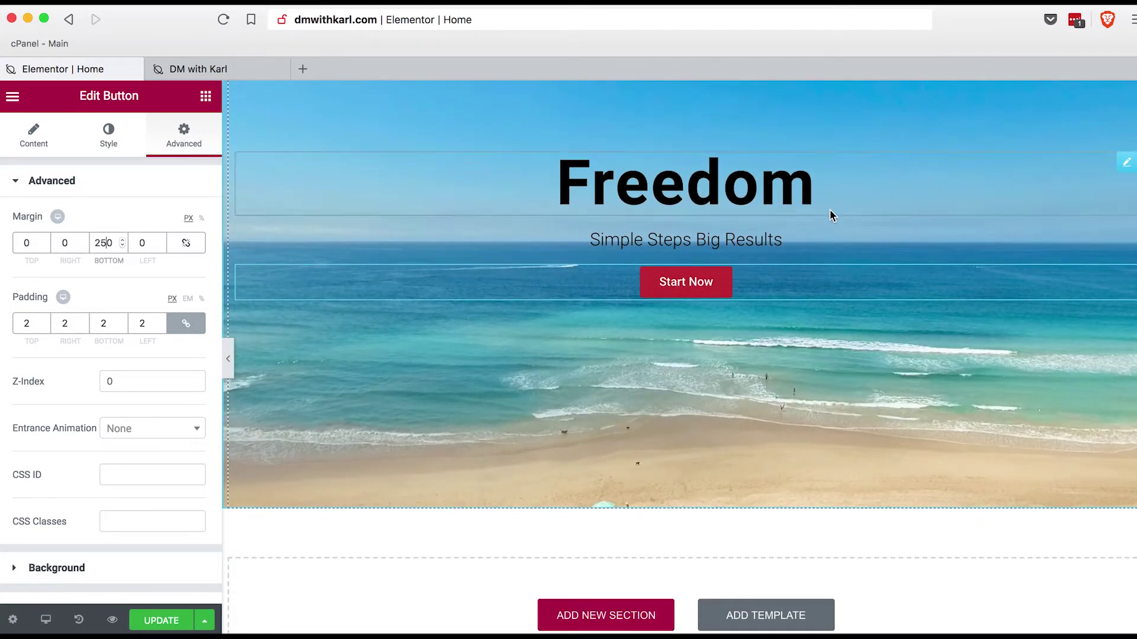
pyautogui.hotkey('ctrl', 'Tab')
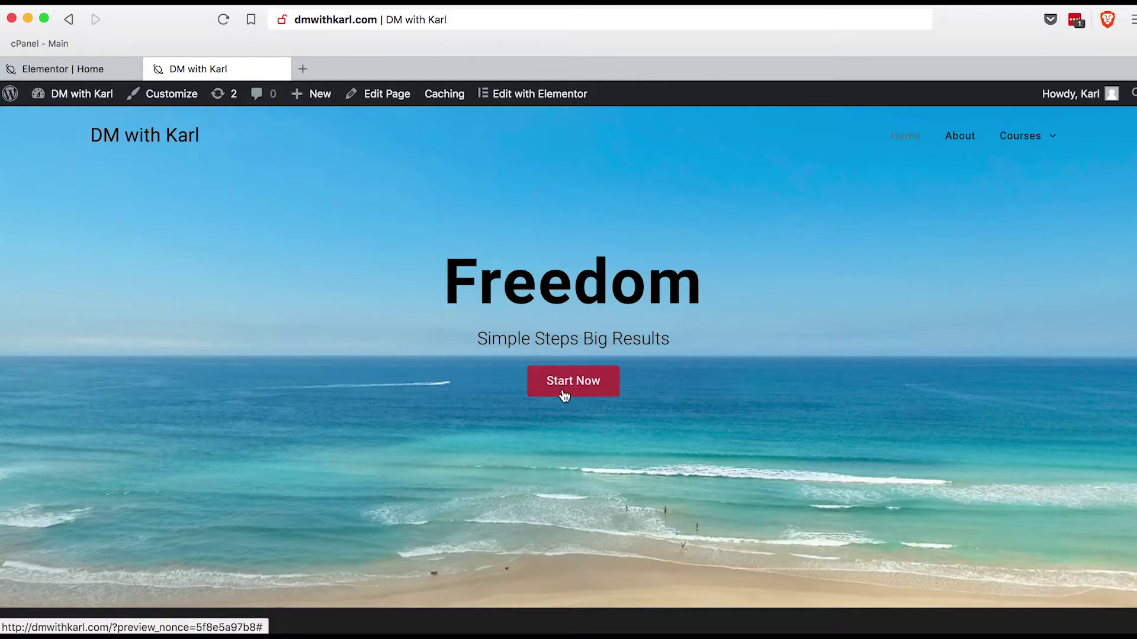
# Return to the page editor and clear the "#" placeholder from the Start Now button's link
pyautogui.click(66, 70)
pyautogui.click(774, 299)
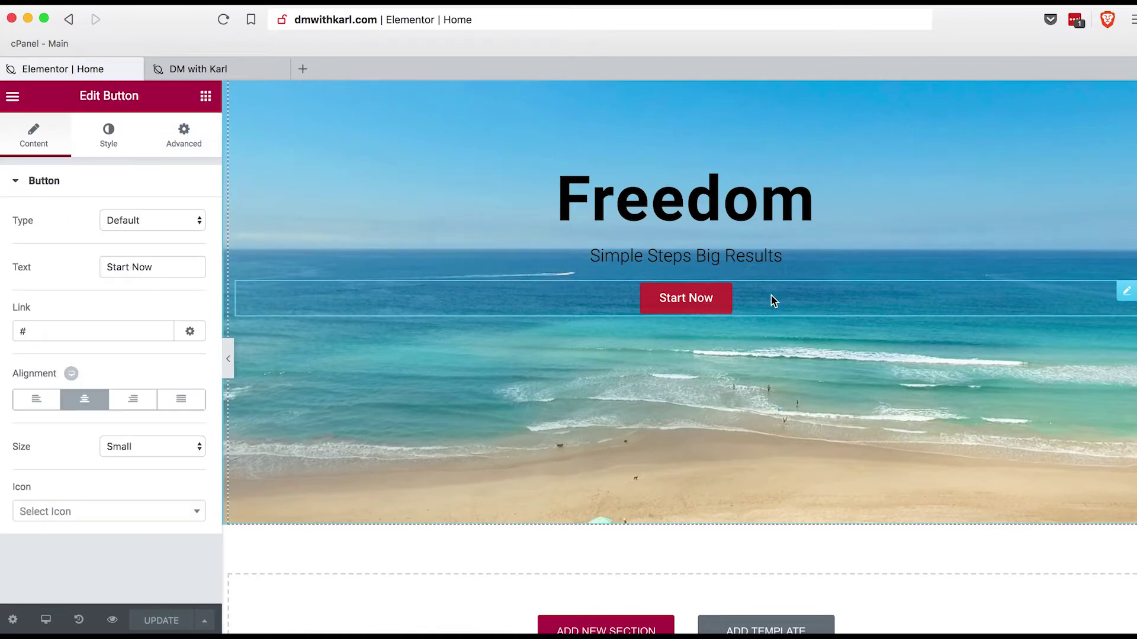
pyautogui.click(70, 333)
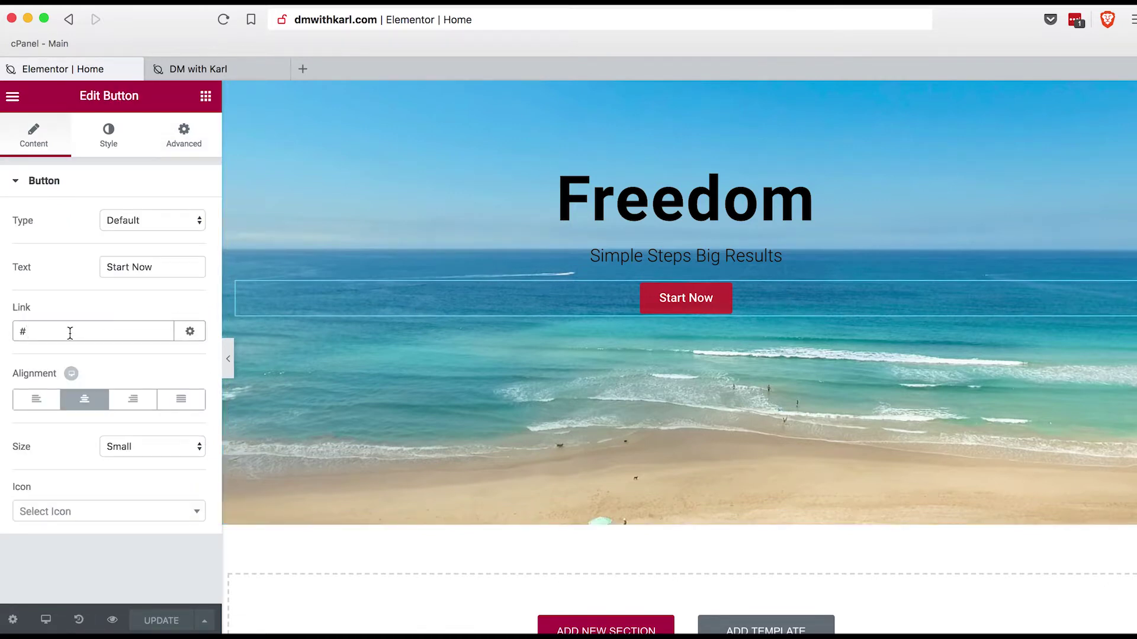
pyautogui.press('BackSpace')
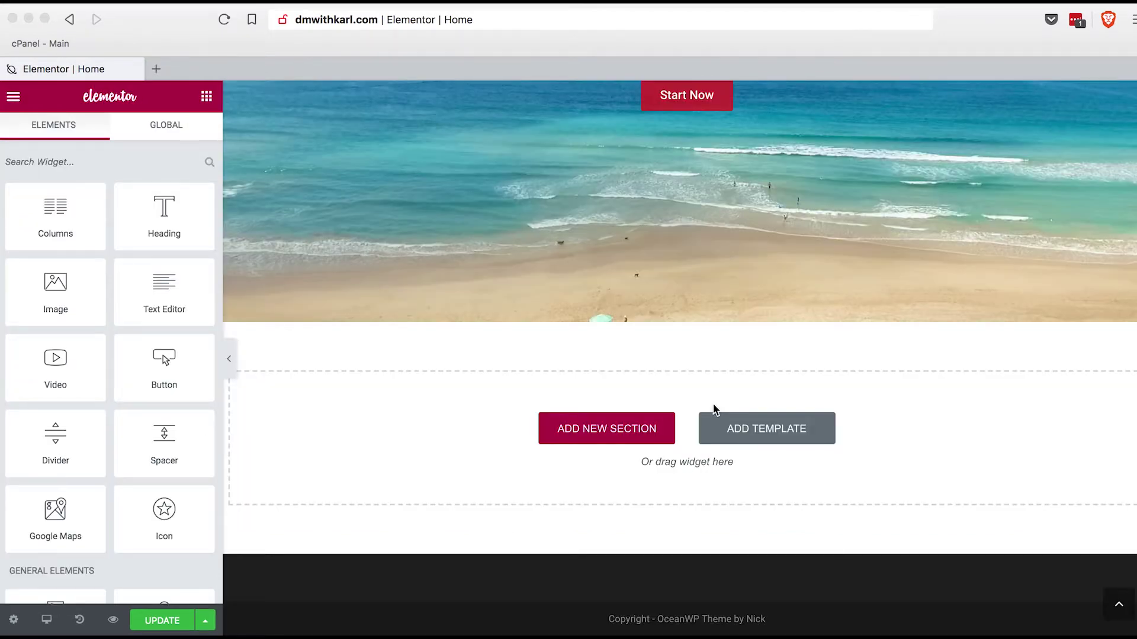
# Add a new section with three equal columns below the beach section
pyautogui.click(592, 432)
pyautogui.click(606, 435)
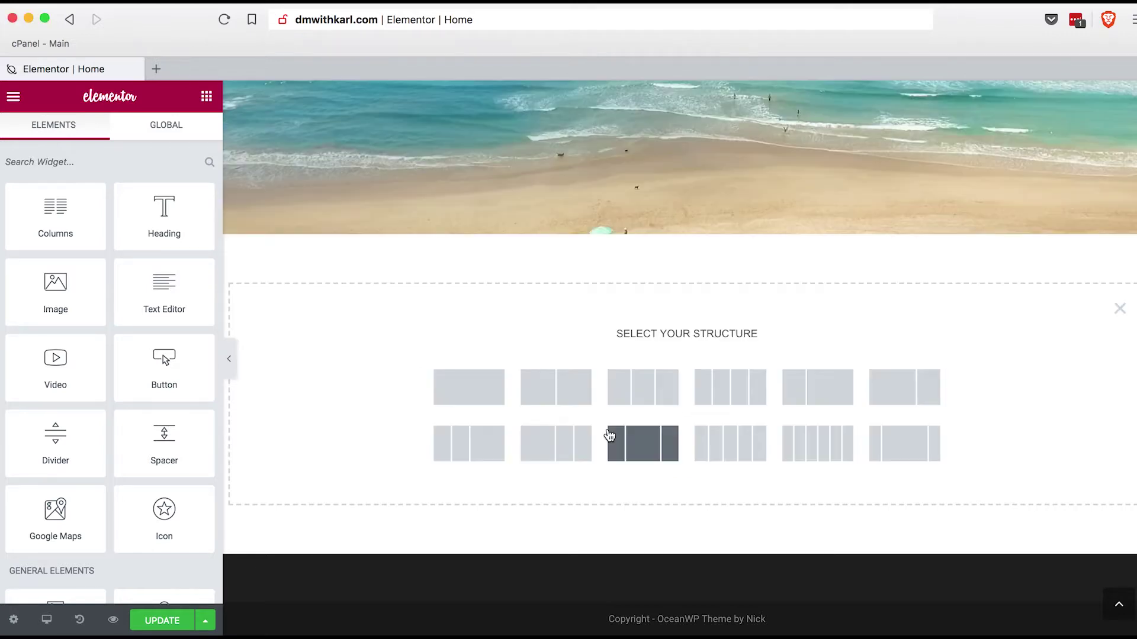
pyautogui.click(645, 395)
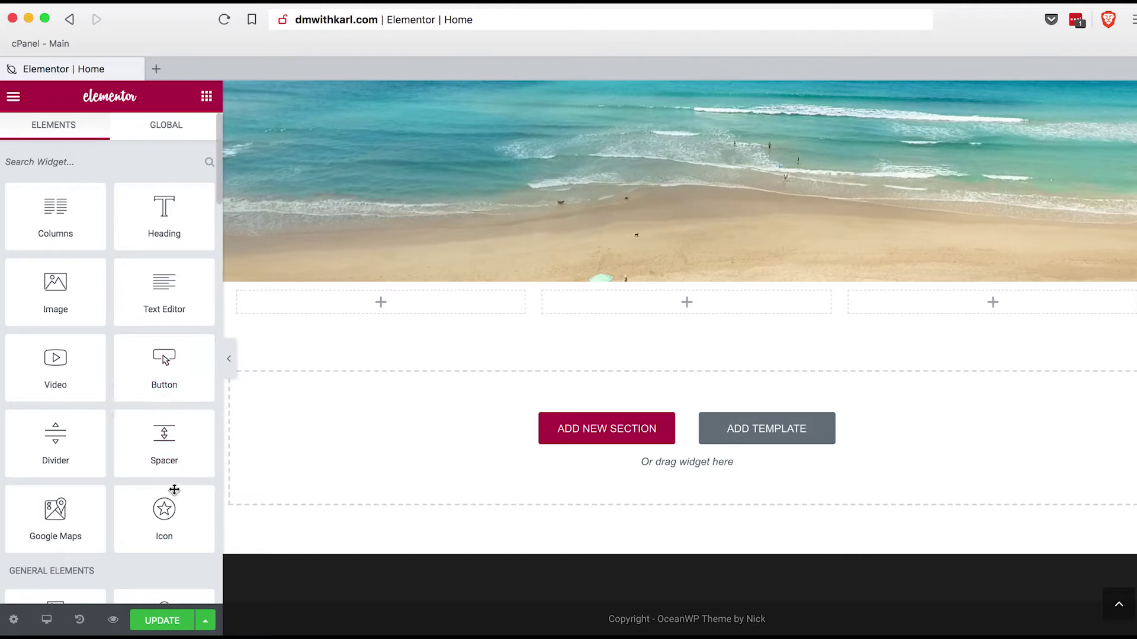
# Place an Icon widget, a Heading widget and a Text Editor widget, stacked in that order, in the new section's first column
pyautogui.moveTo(166, 511); pyautogui.dragTo(371, 304)
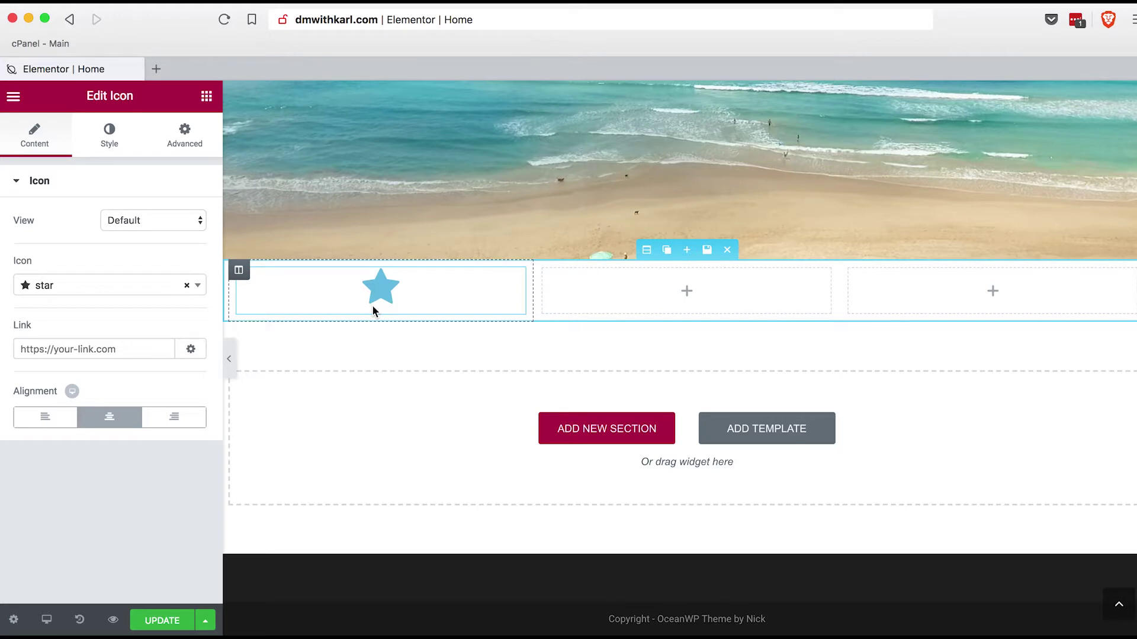
pyautogui.click(206, 97)
pyautogui.moveTo(164, 213); pyautogui.dragTo(354, 309)
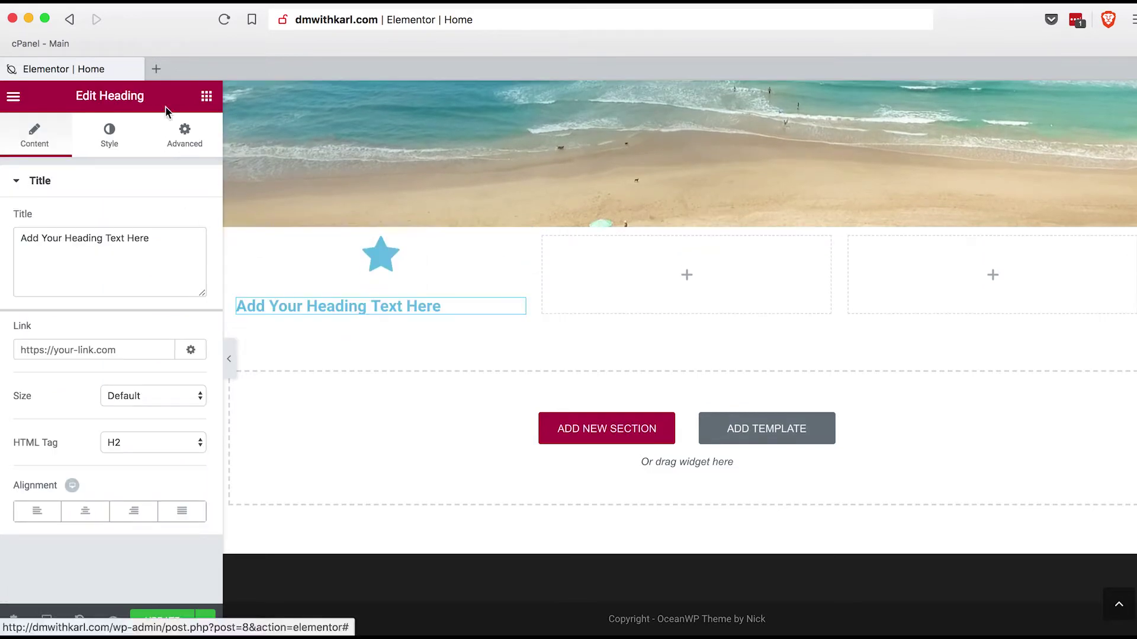
pyautogui.click(207, 97)
pyautogui.moveTo(180, 278); pyautogui.dragTo(356, 311)
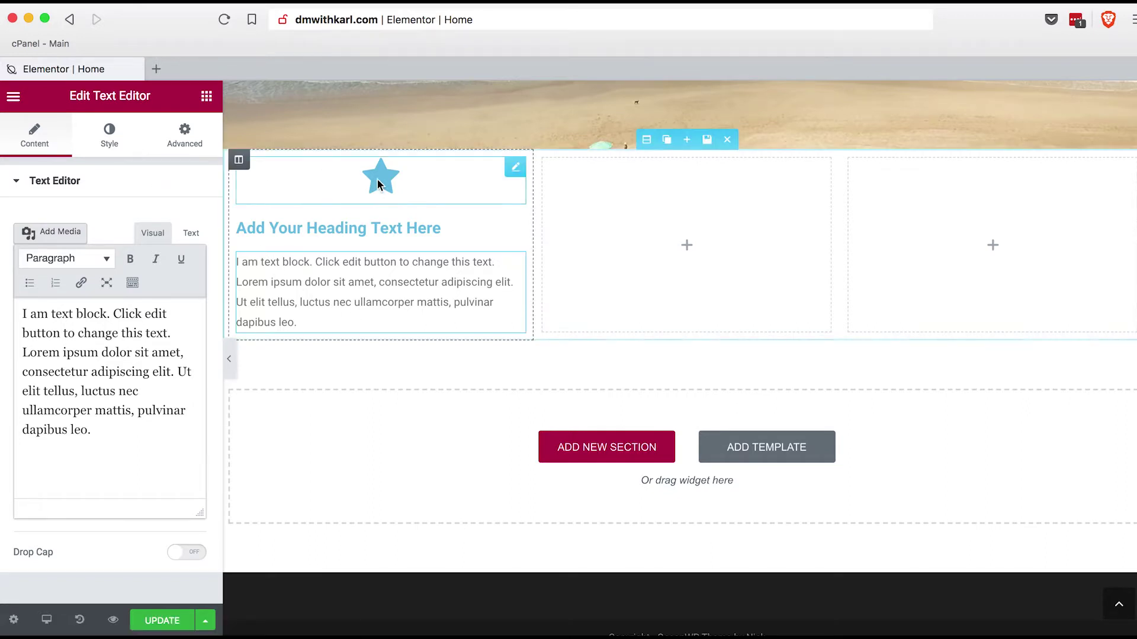
# Search the icon list for "word" and change the first column's star icon to wordpress
pyautogui.click(413, 193)
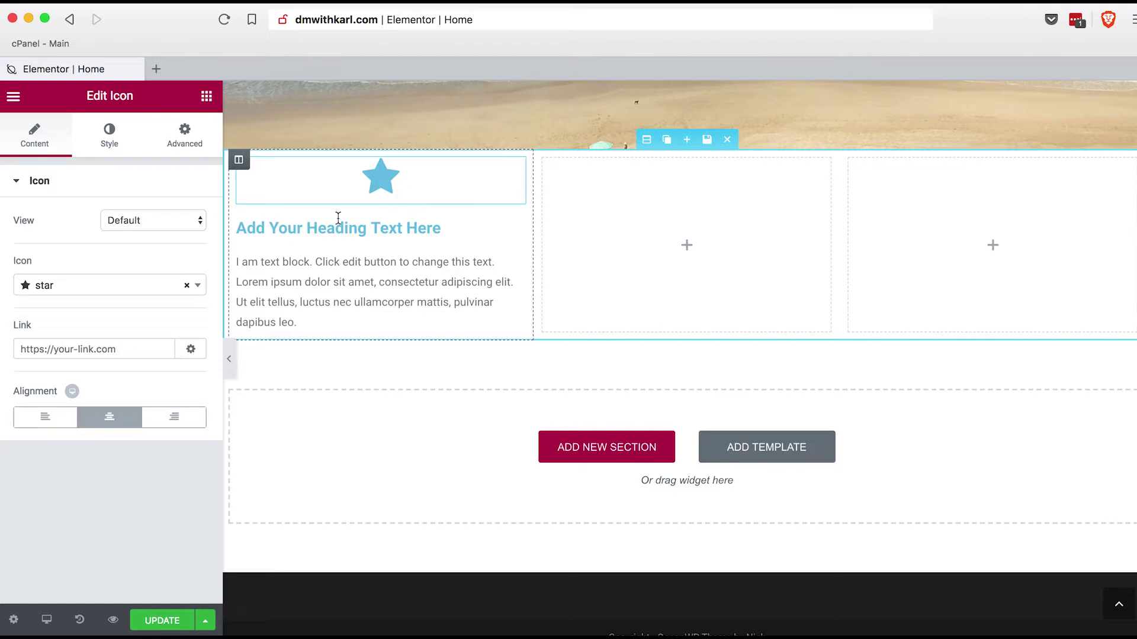
pyautogui.click(199, 288)
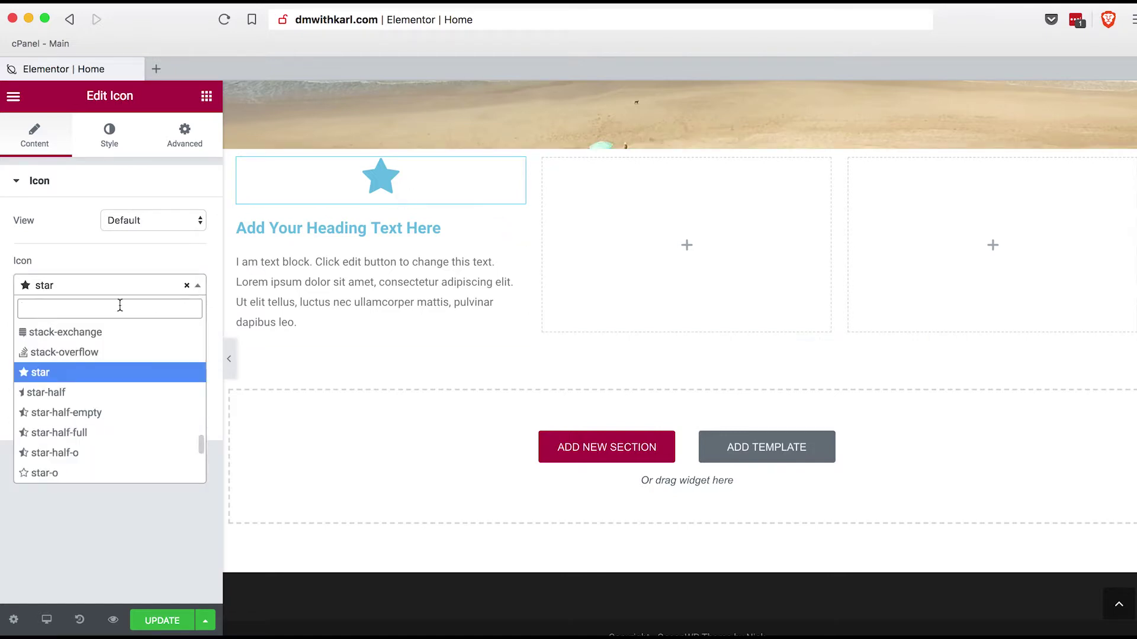
pyautogui.write('word')
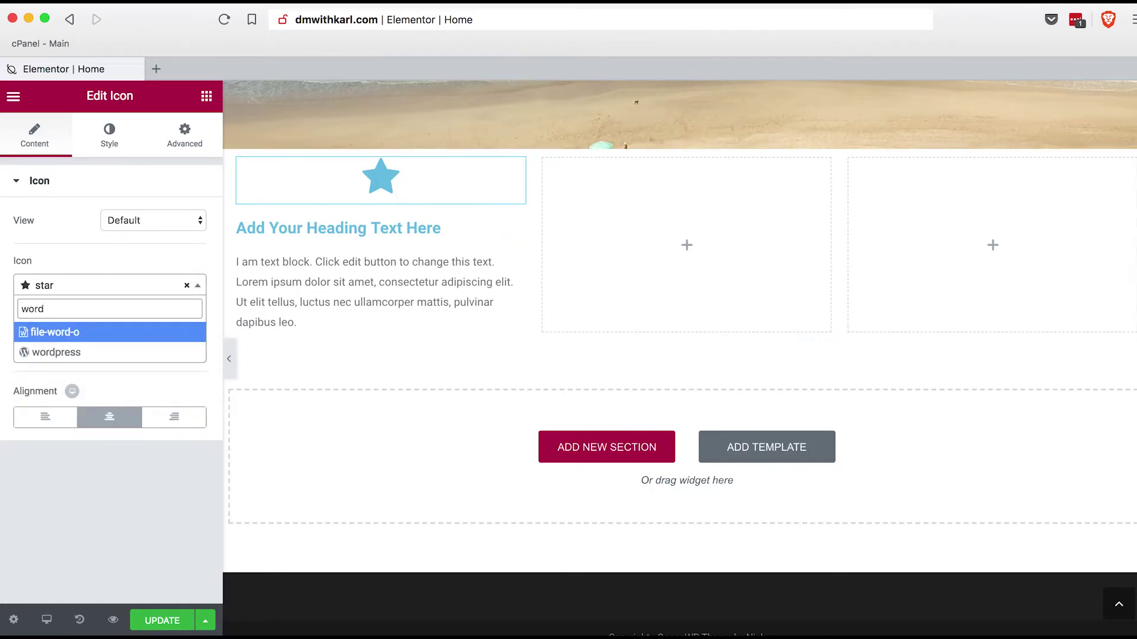
pyautogui.click(75, 352)
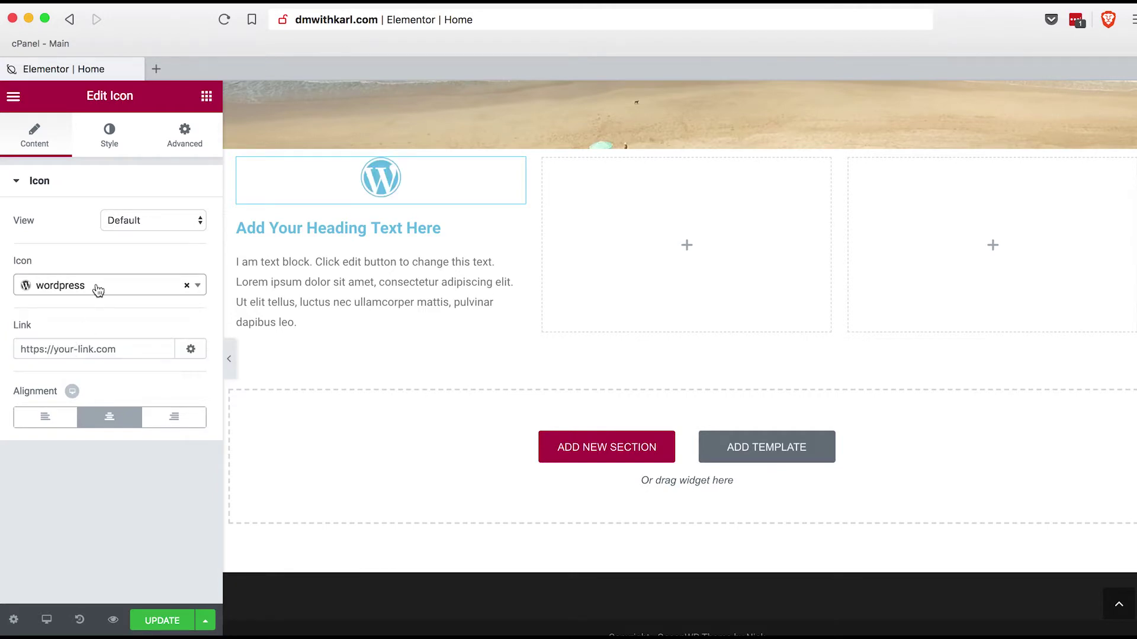
# Set the WordPress icon's size to 139 in its style settings
pyautogui.click(110, 141)
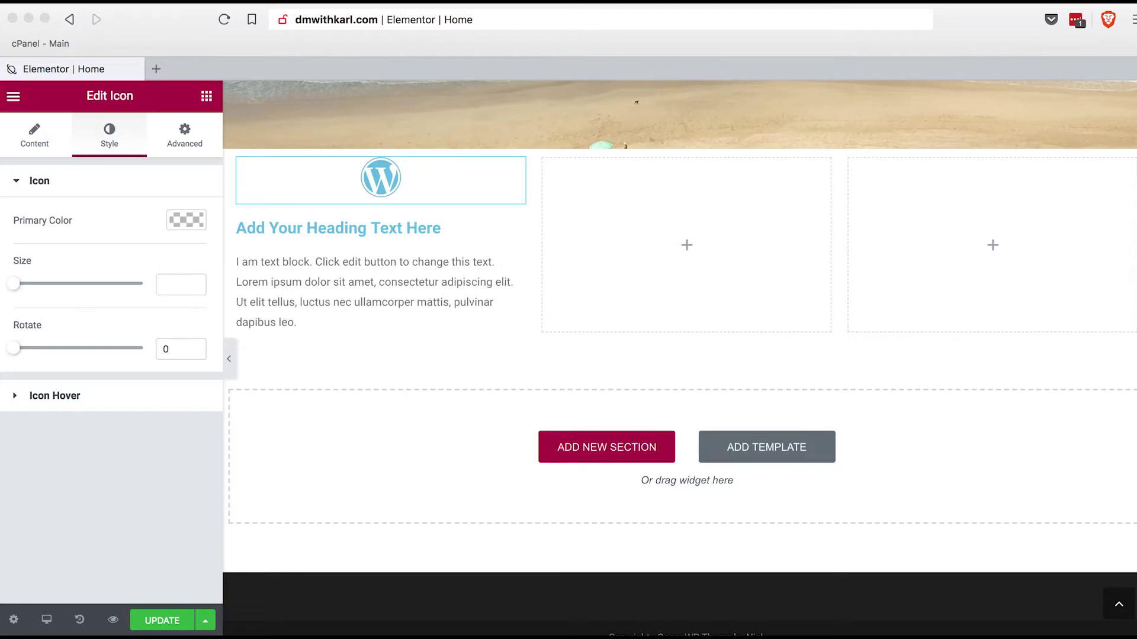
pyautogui.click(23, 285)
pyautogui.moveTo(18, 283); pyautogui.dragTo(75, 283)
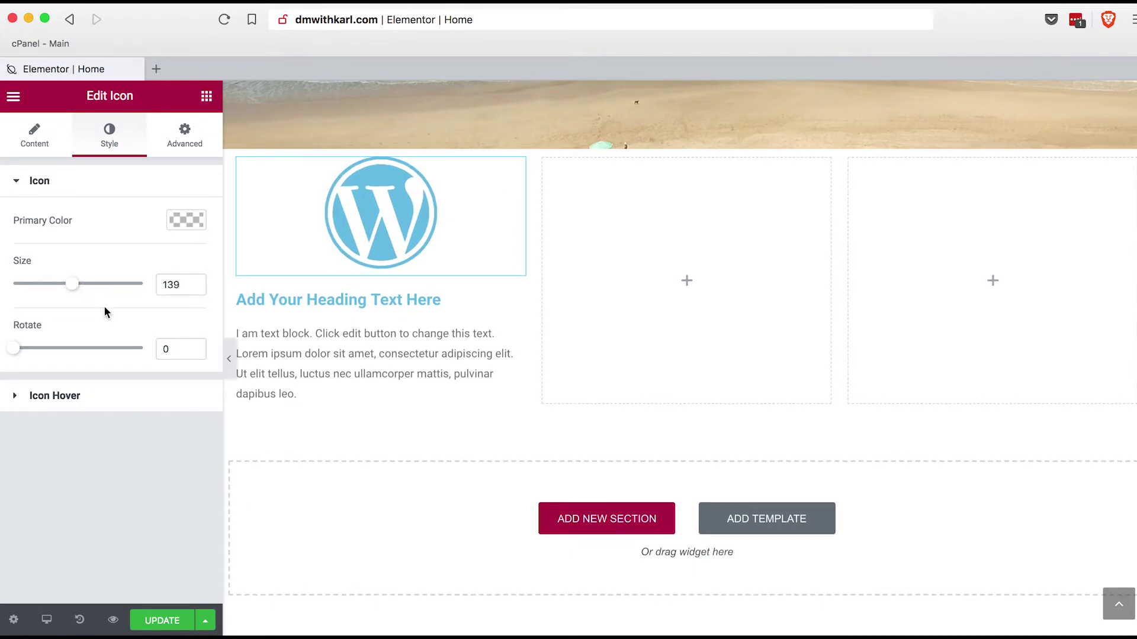
# Set the WordPress icon's primary color to #2c61e8
pyautogui.click(193, 225)
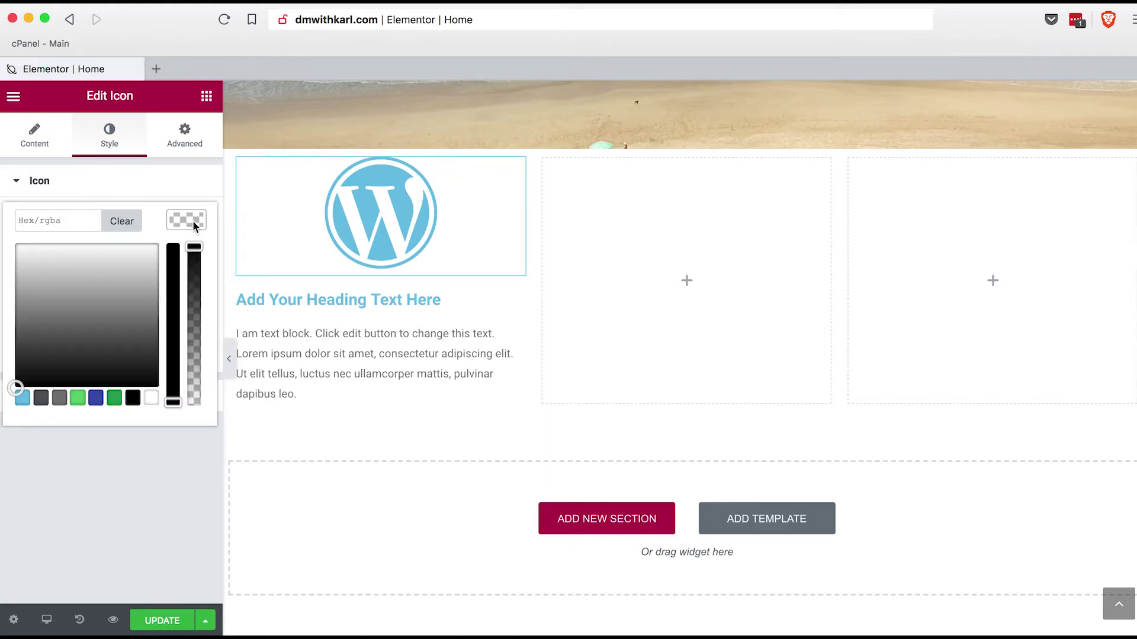
pyautogui.click(52, 219)
pyautogui.write('2c')
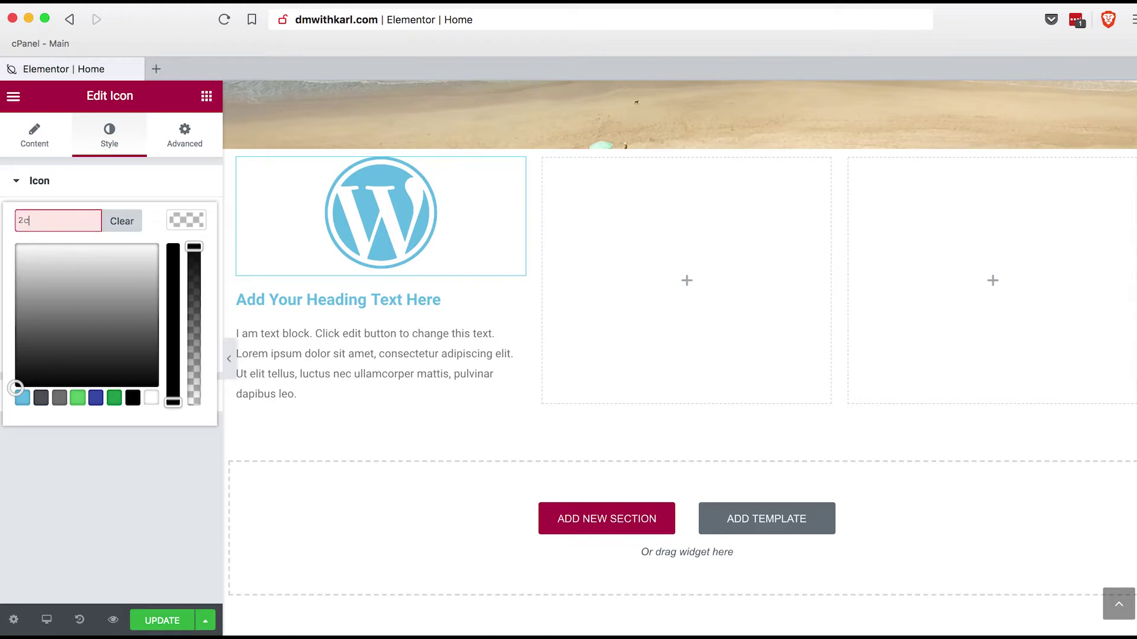
pyautogui.write('61e8')
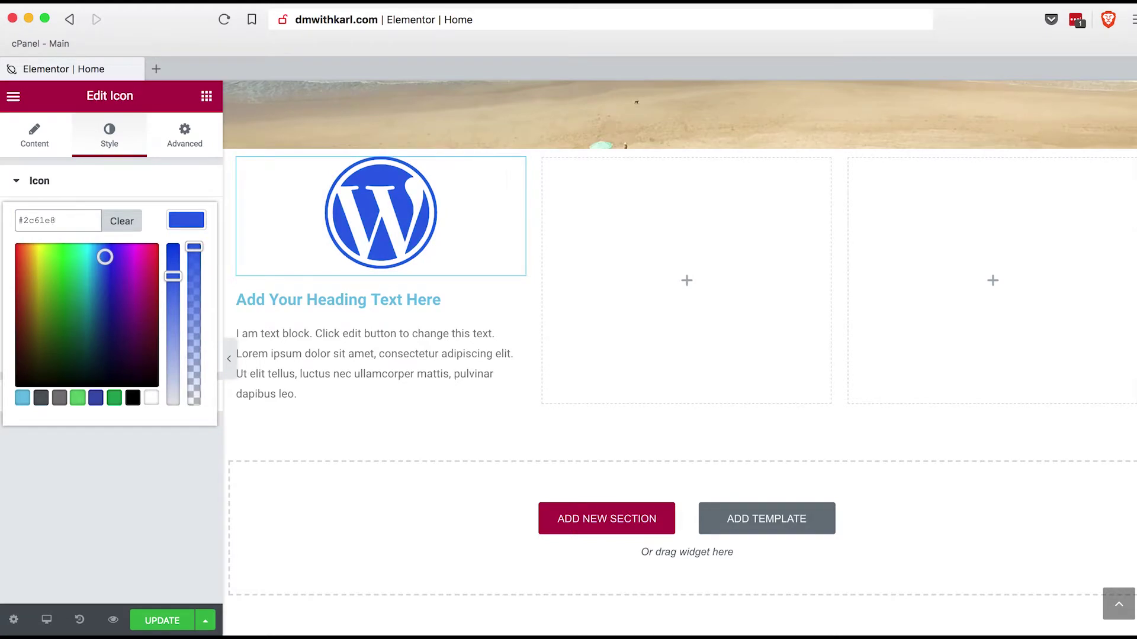
pyautogui.click(187, 224)
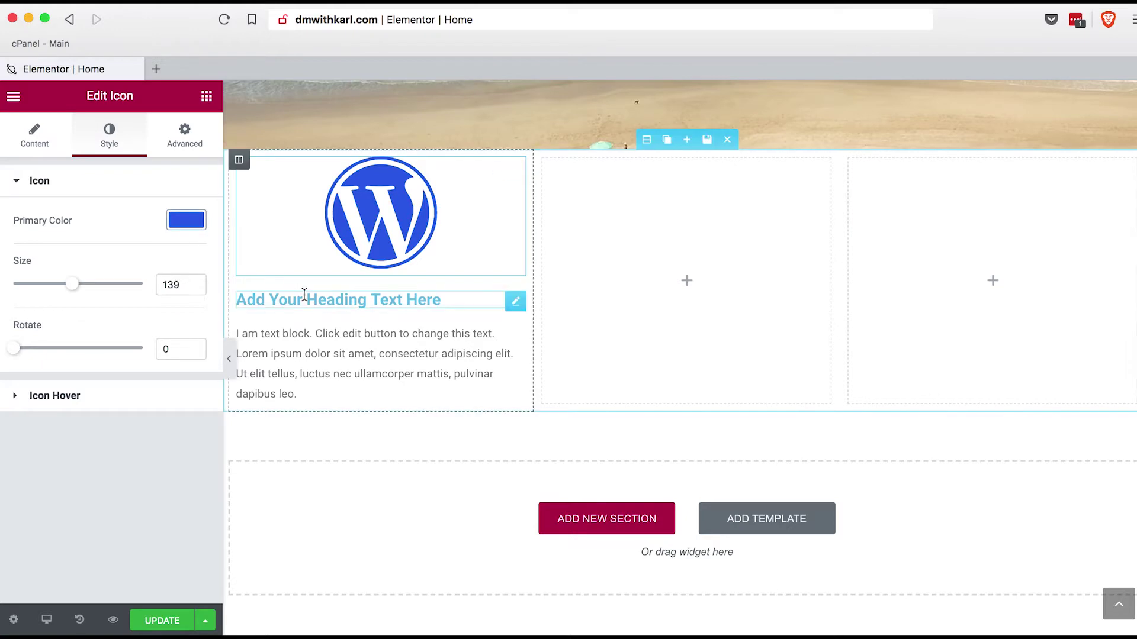
# Change the first column's heading text to "Create a Website" and align it to the center
pyautogui.click(410, 302)
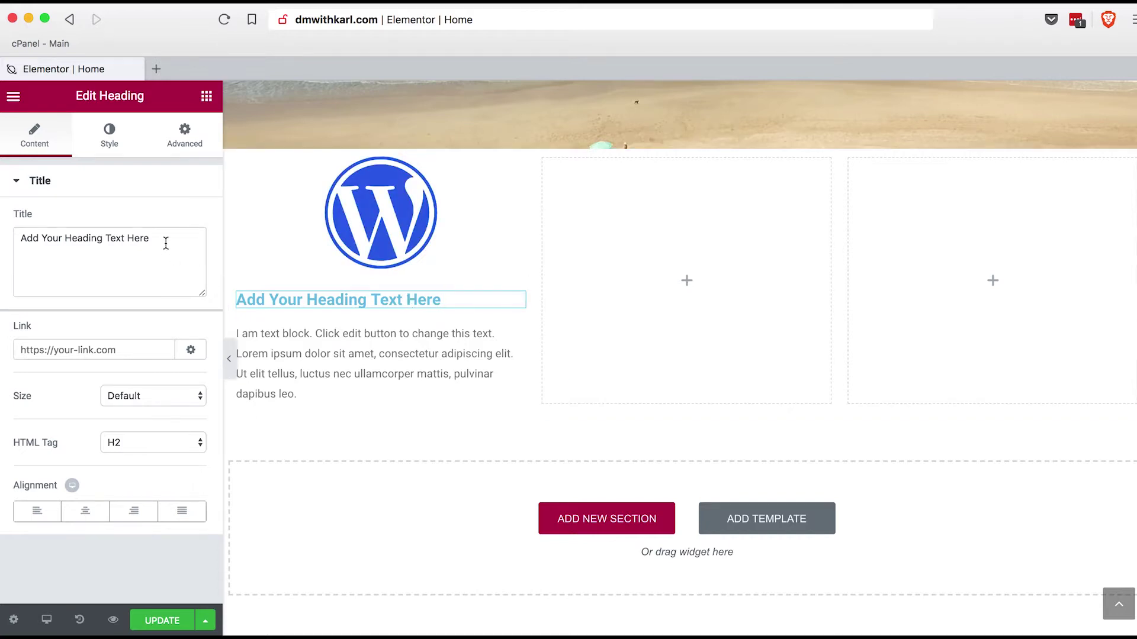
pyautogui.moveTo(165, 241); pyautogui.dragTo(12, 239)
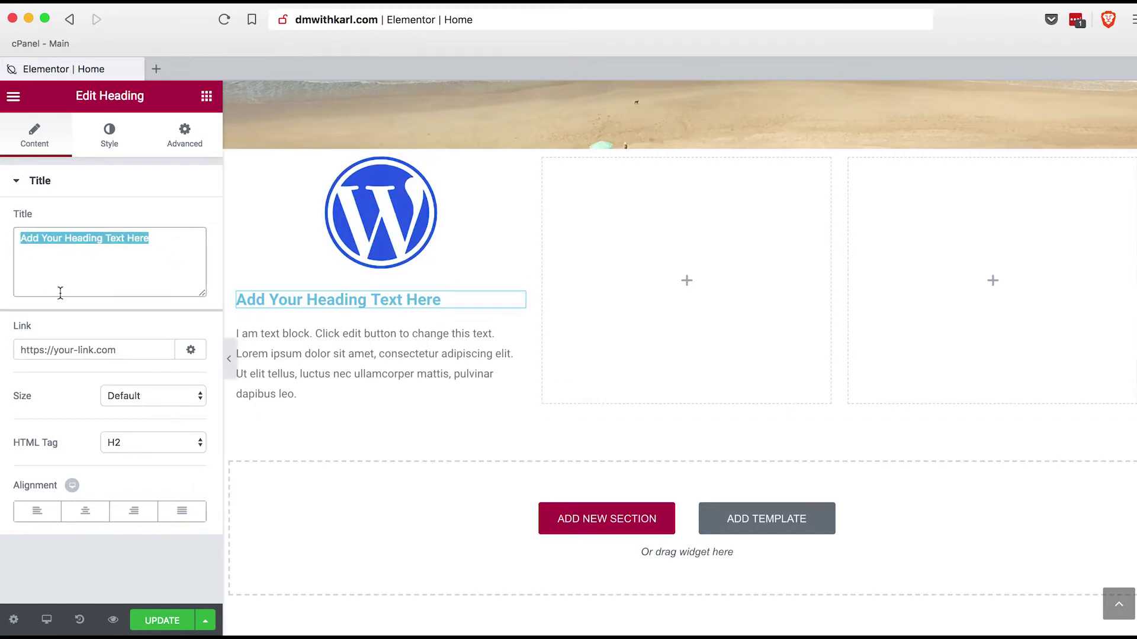
pyautogui.write('Cr')
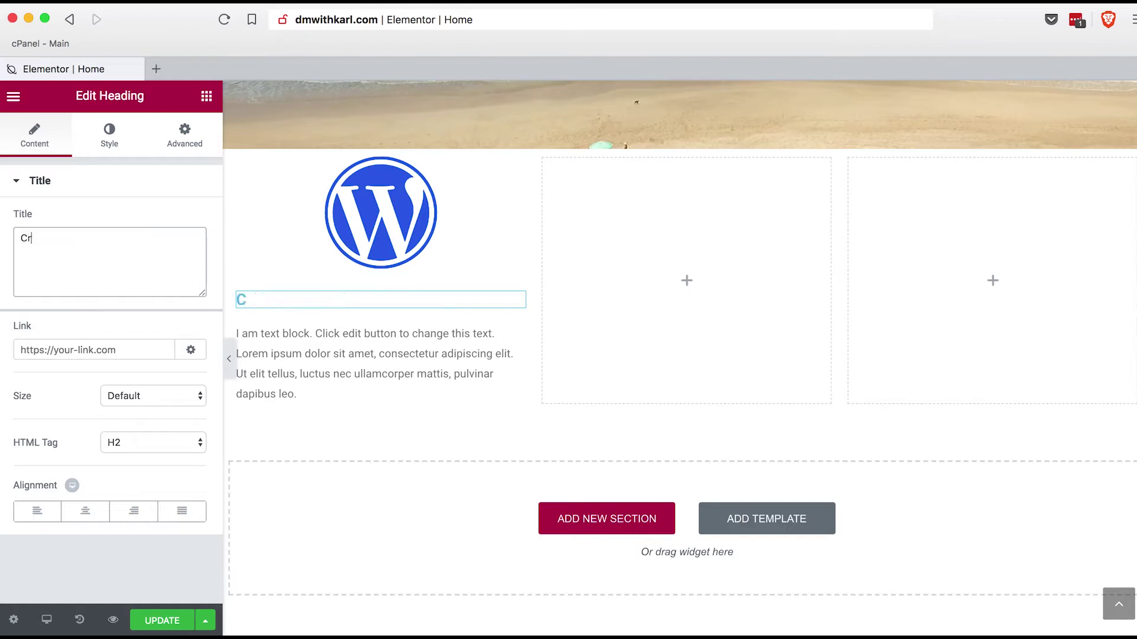
pyautogui.write('eate a Website')
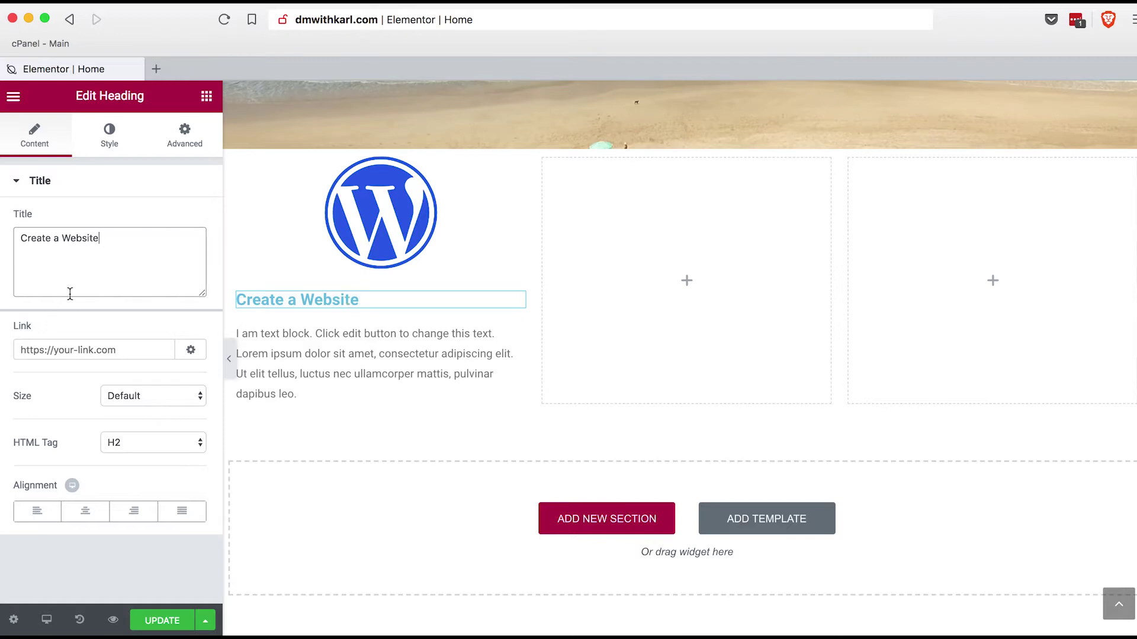
pyautogui.click(82, 515)
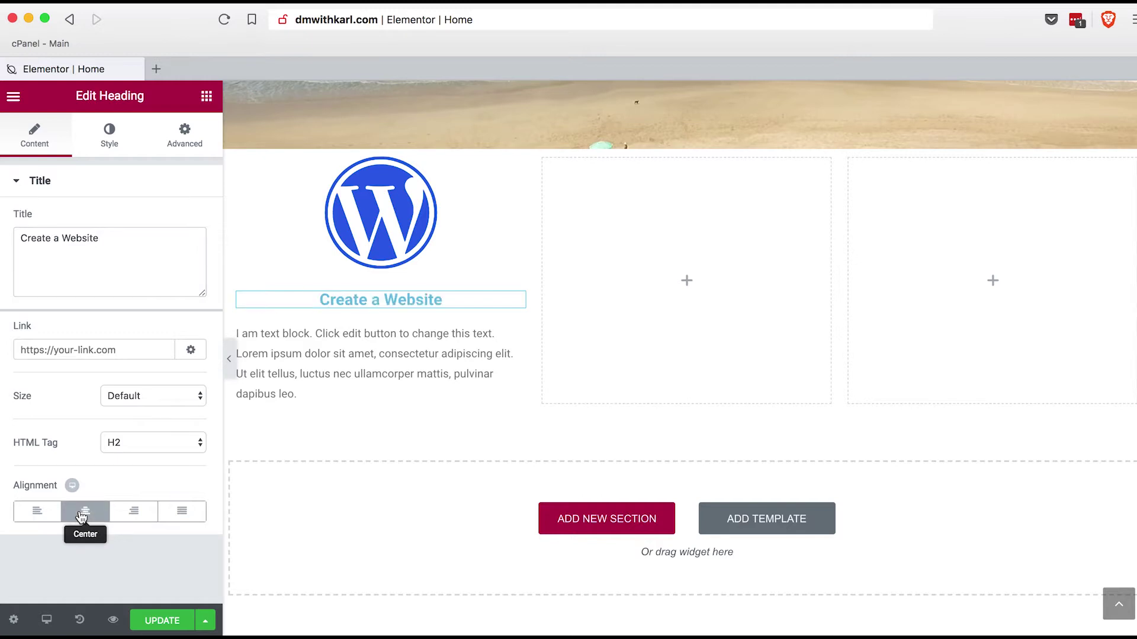
# Set the "Create a Website" heading's text color to #2c61e8
pyautogui.click(110, 139)
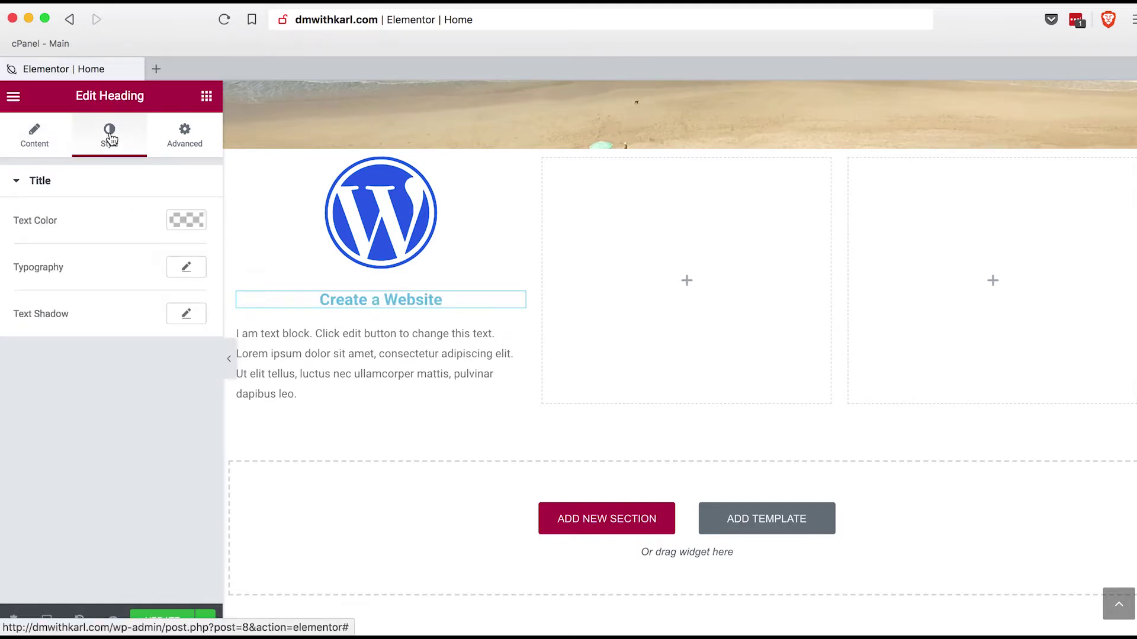
pyautogui.click(180, 218)
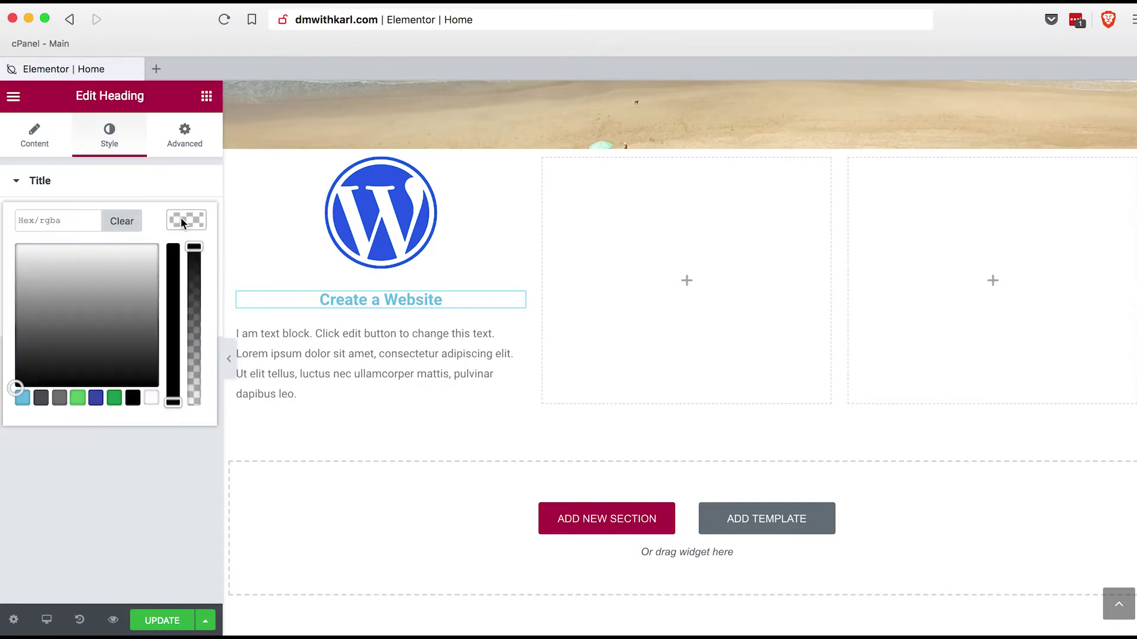
pyautogui.click(67, 221)
pyautogui.write('2c')
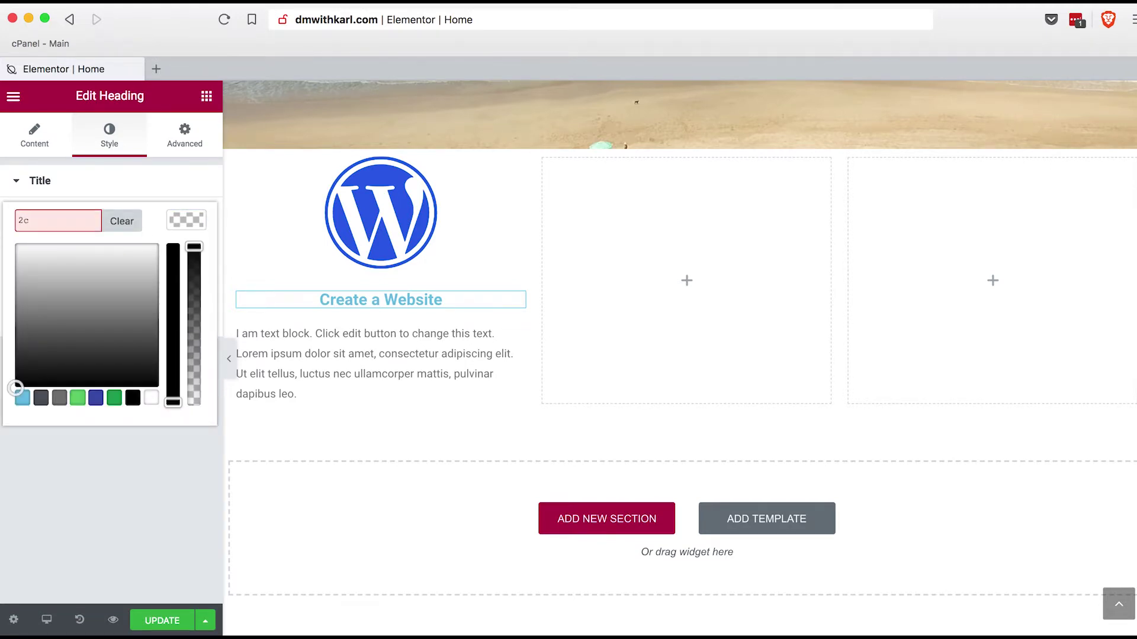
pyautogui.write('61e8')
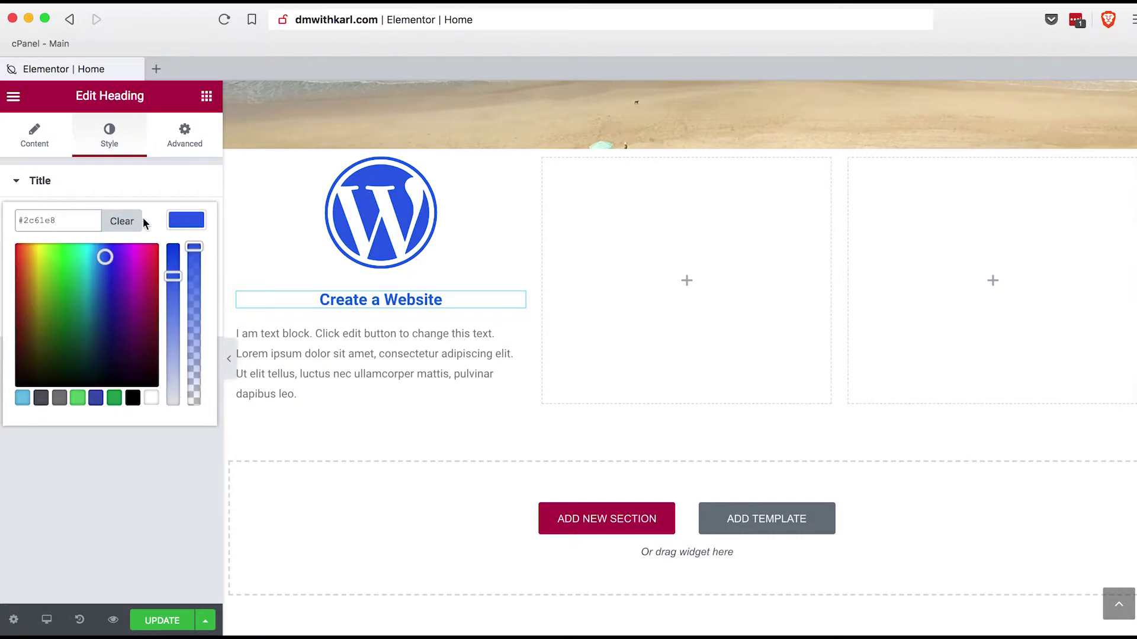
pyautogui.click(190, 228)
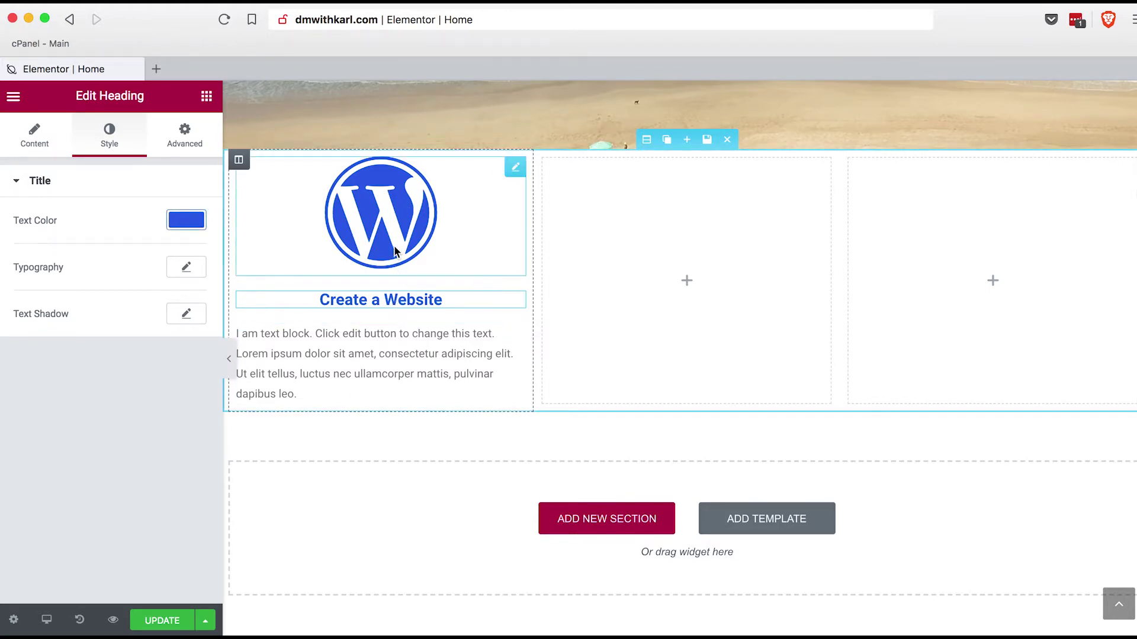
# Set the "Create a Website" heading's font size to 30 px in its typography settings
pyautogui.click(186, 267)
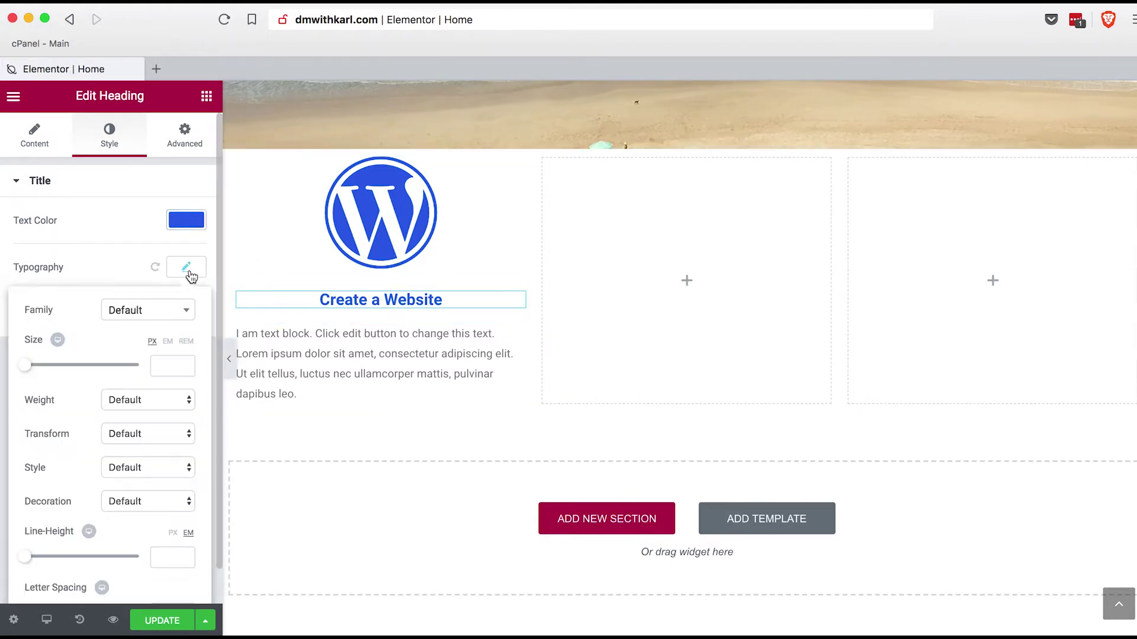
pyautogui.moveTo(25, 366); pyautogui.dragTo(42, 367)
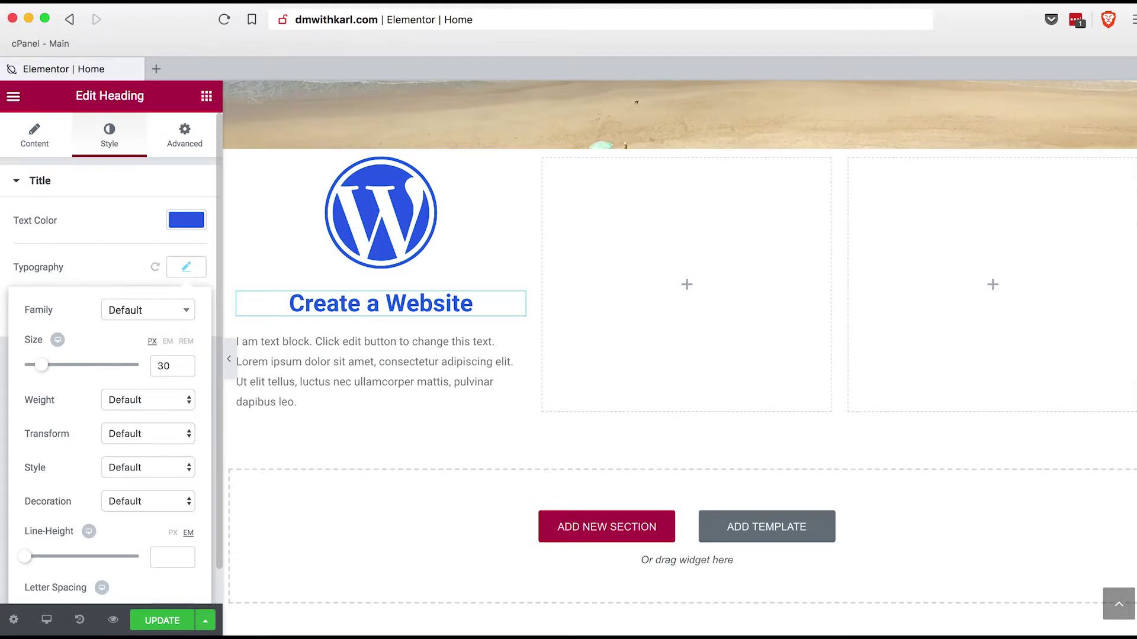
pyautogui.click(185, 269)
pyautogui.click(186, 270)
# Try the font weights 300, 500 and 600 on the "Create a Website" heading
pyautogui.click(141, 401)
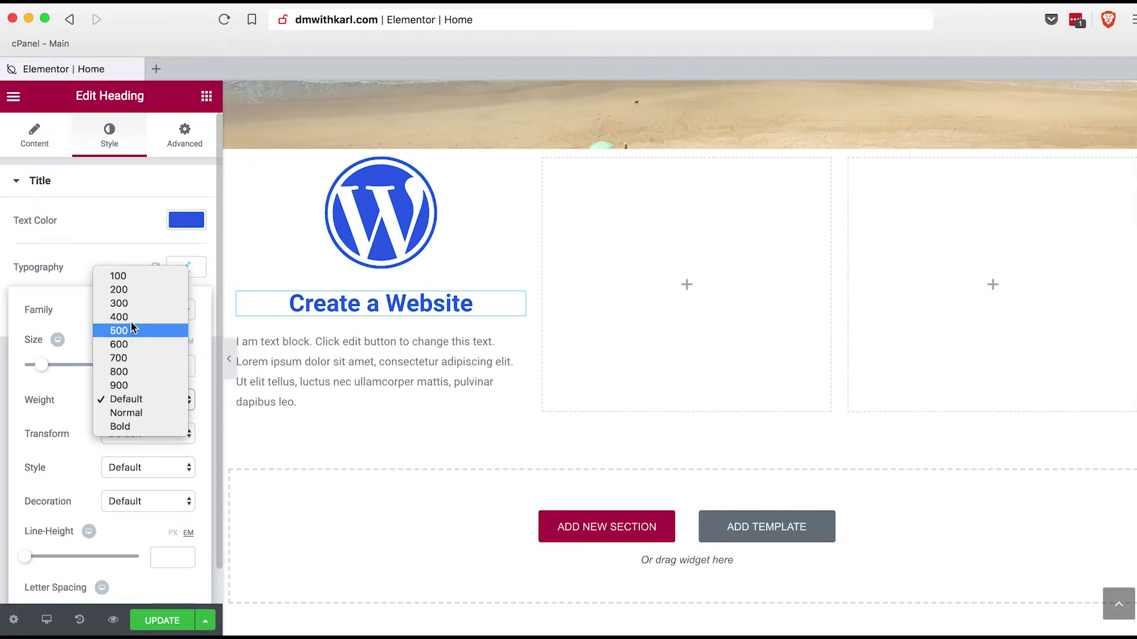
pyautogui.click(130, 305)
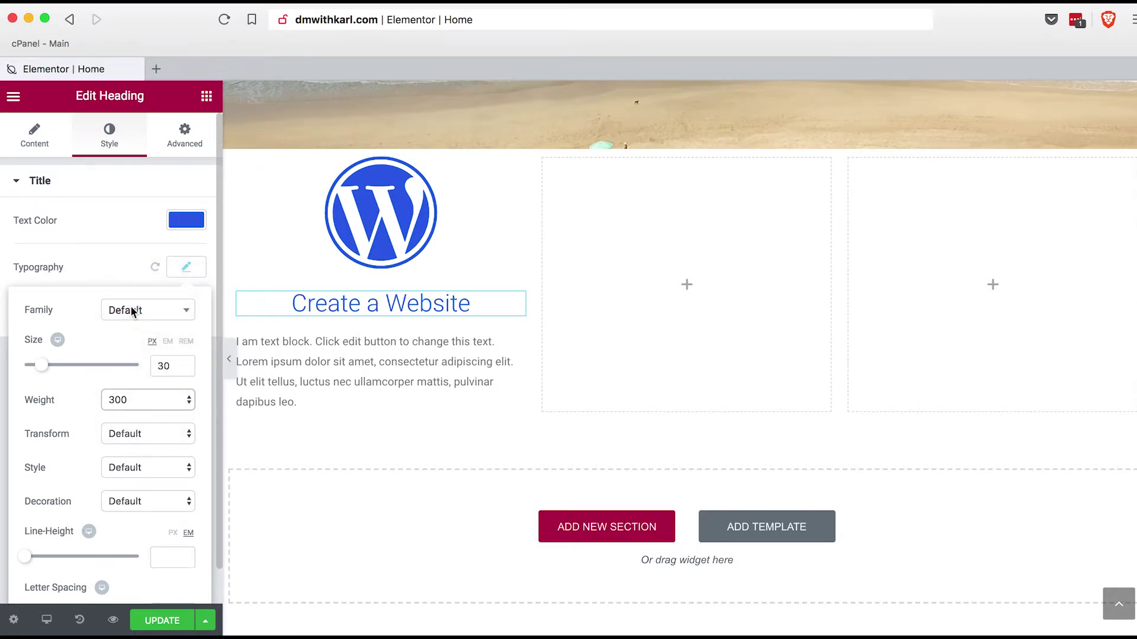
pyautogui.click(131, 401)
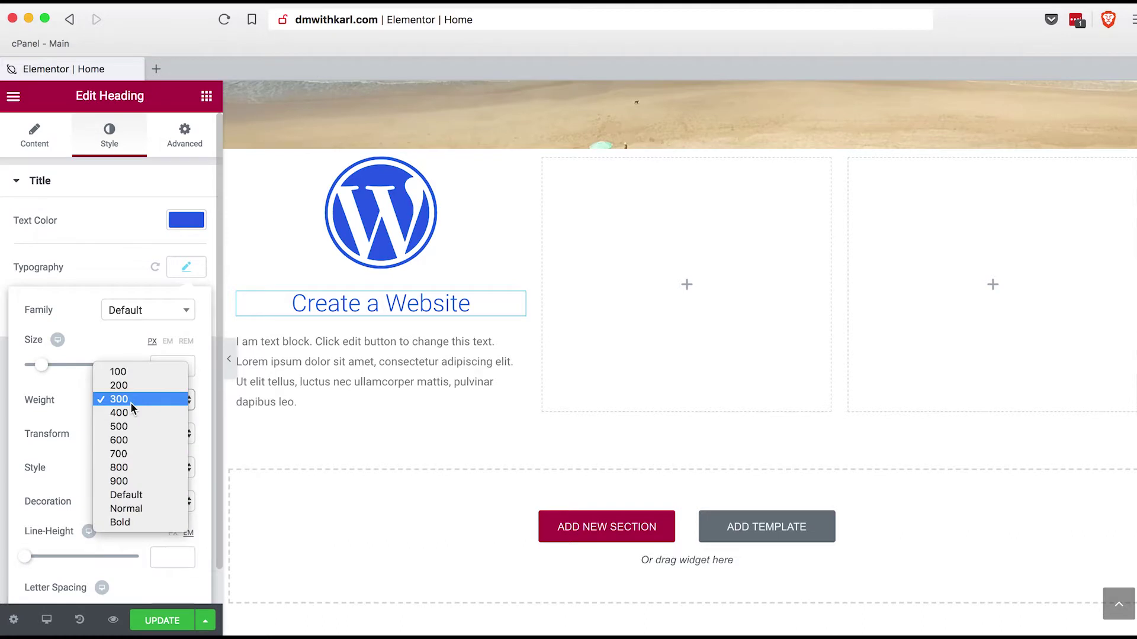
pyautogui.click(124, 425)
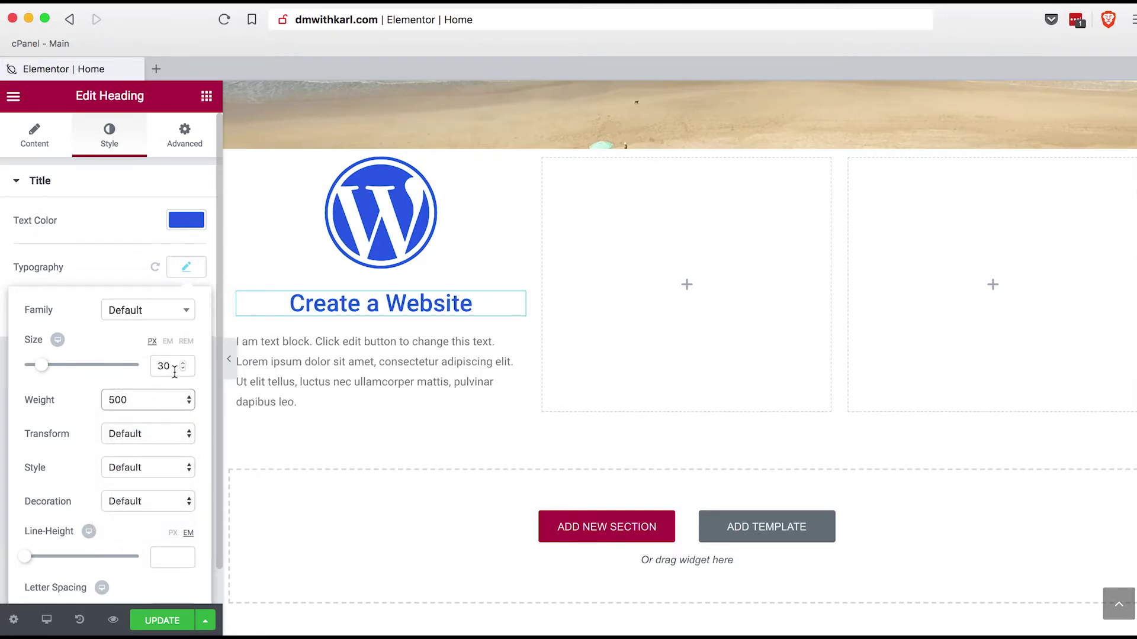
pyautogui.click(156, 399)
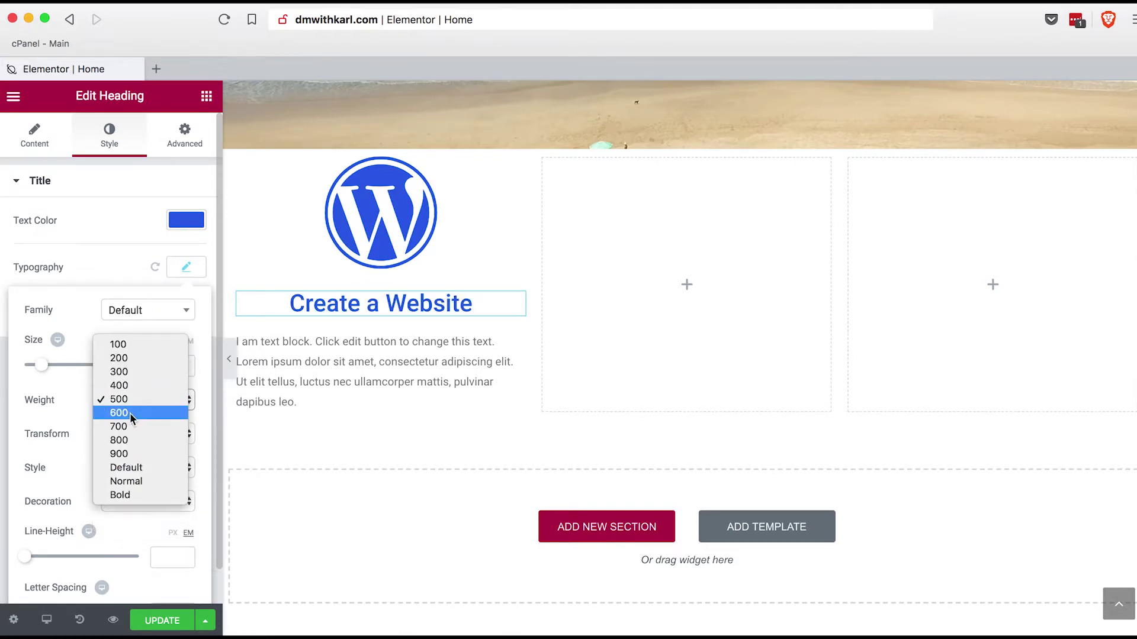
pyautogui.click(133, 412)
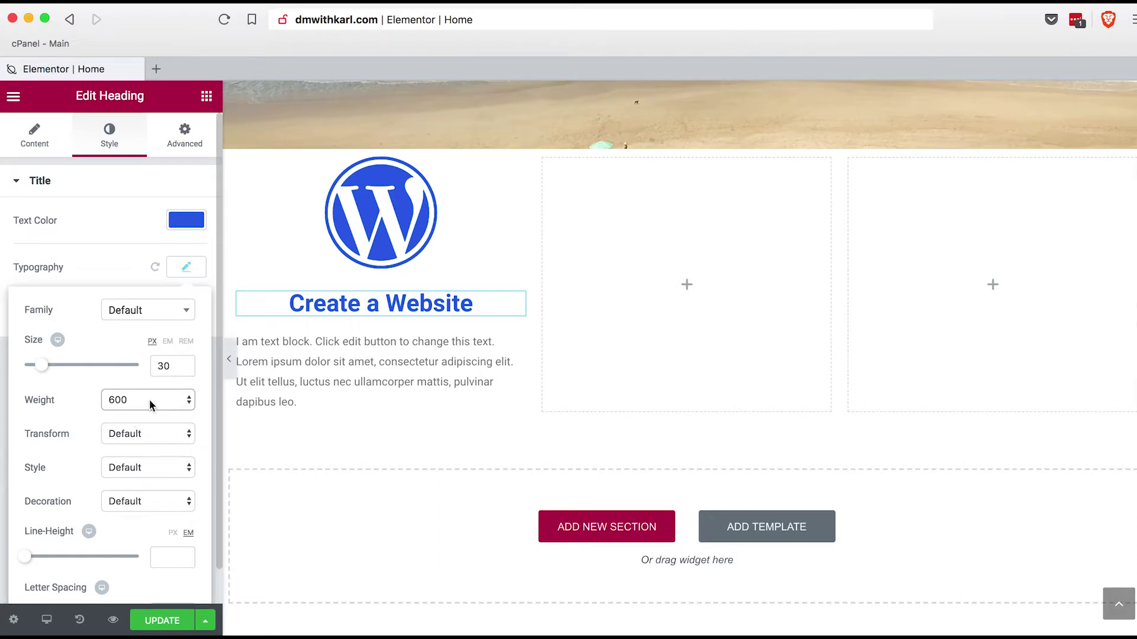
# Set the "Create a Website" heading's font weight to 400 and close its typography settings
pyautogui.click(151, 399)
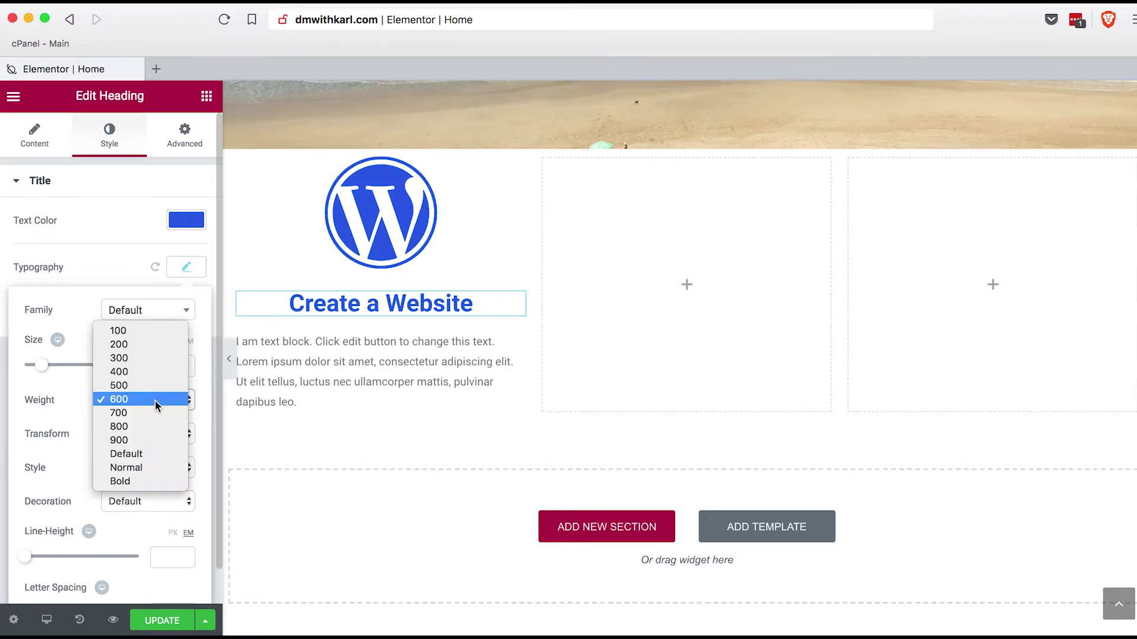
pyautogui.click(129, 371)
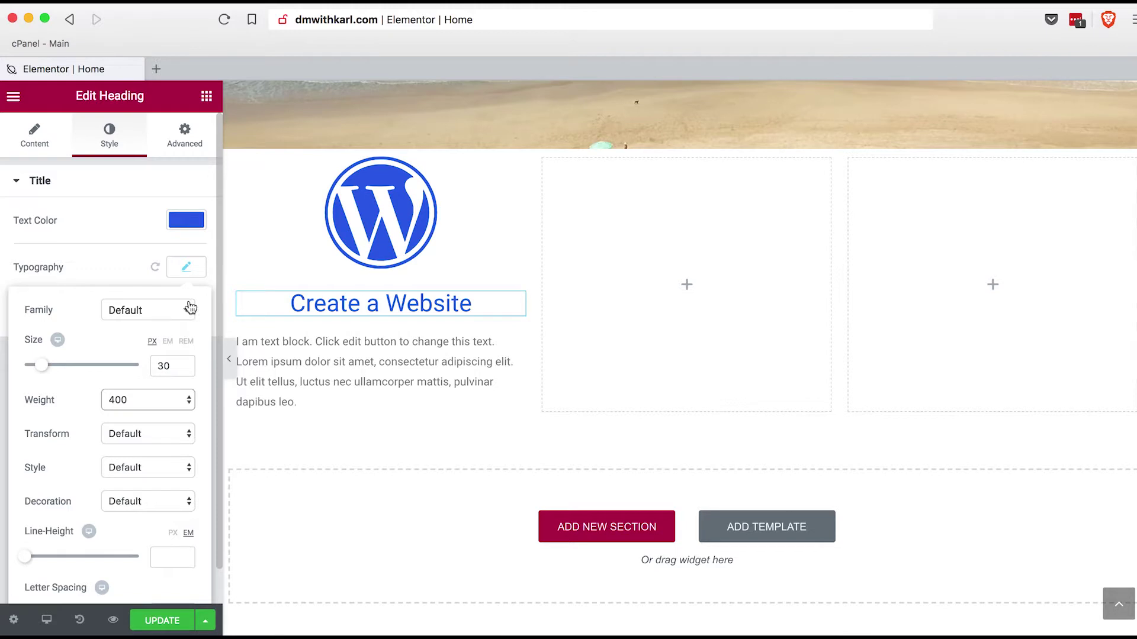
pyautogui.click(190, 276)
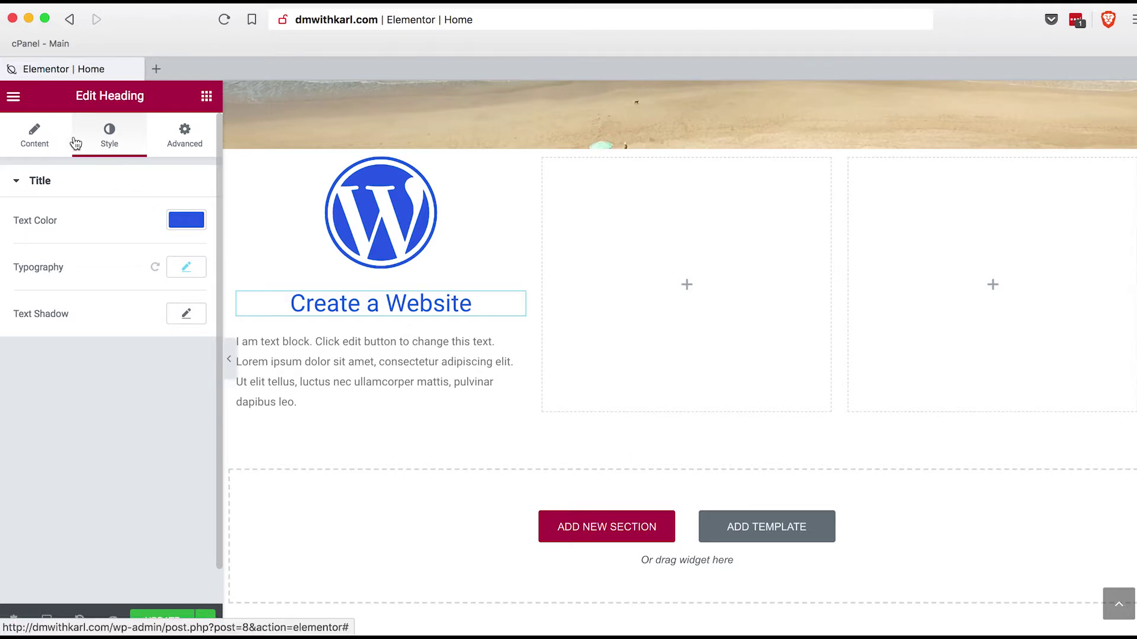
# Replace the first column's placeholder text with the "Have you ever wanted your own Website" paragraph about the free video course and center it
pyautogui.click(356, 370)
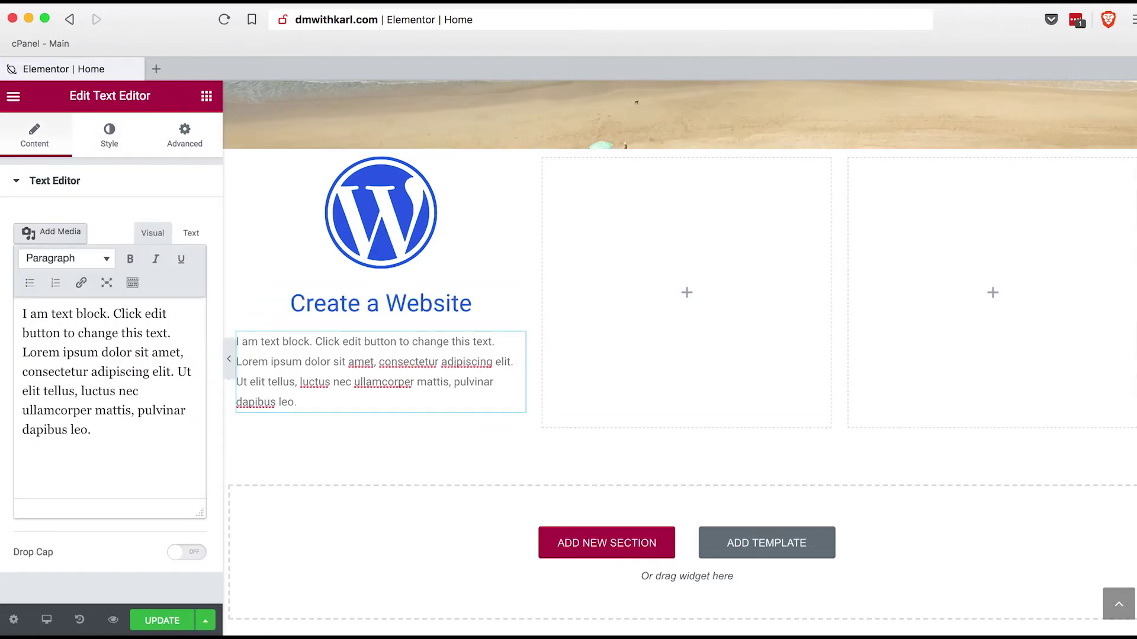
pyautogui.press('super+Tab')
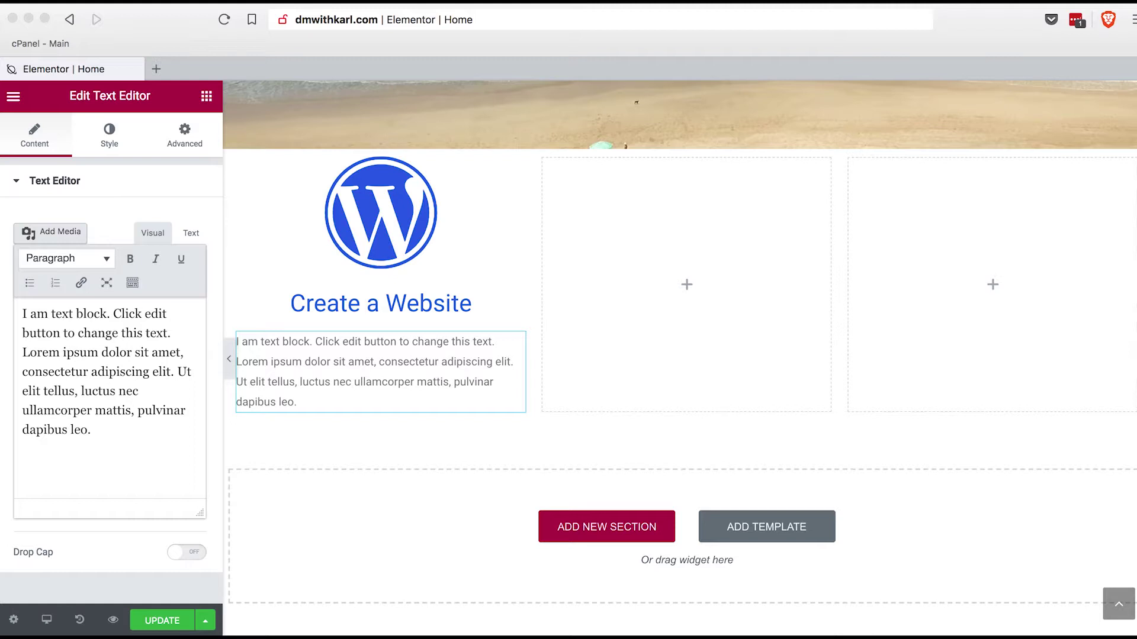
pyautogui.click(45, 378)
pyautogui.click(60, 371)
pyautogui.moveTo(98, 429); pyautogui.dragTo(18, 313)
pyautogui.write("Have you ever wanted your own Website but didn't want to pay a fortune for it and you were worried it is too complicated and hard to learn to do it yourself, we have created an easy to follow free video course that teaches you simple steps to create your first website in no time at all.")
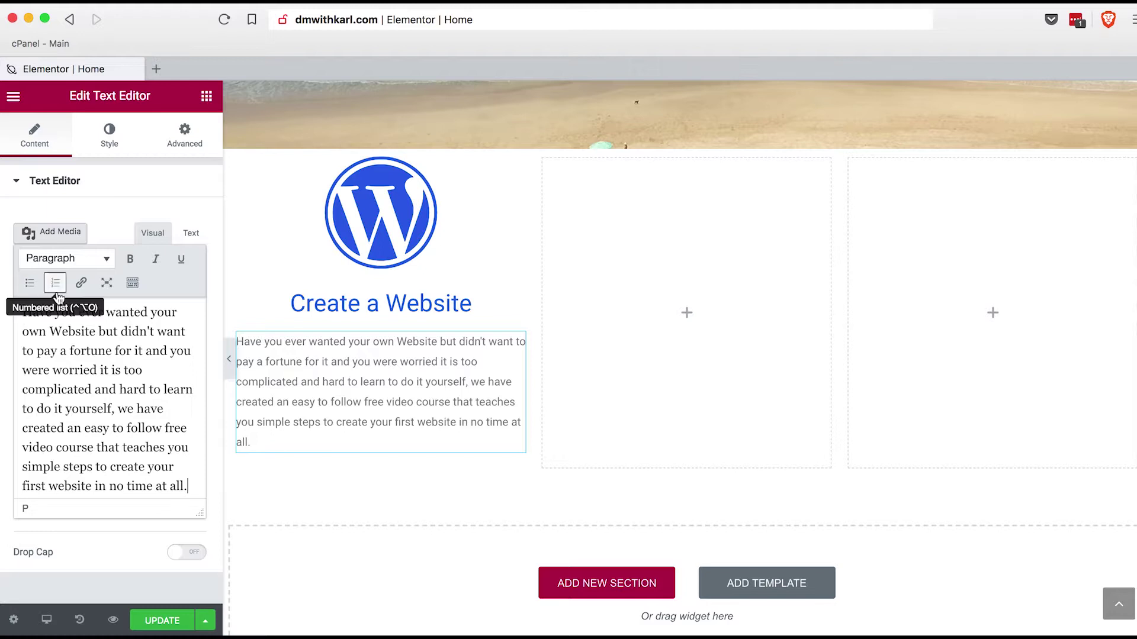
pyautogui.click(99, 140)
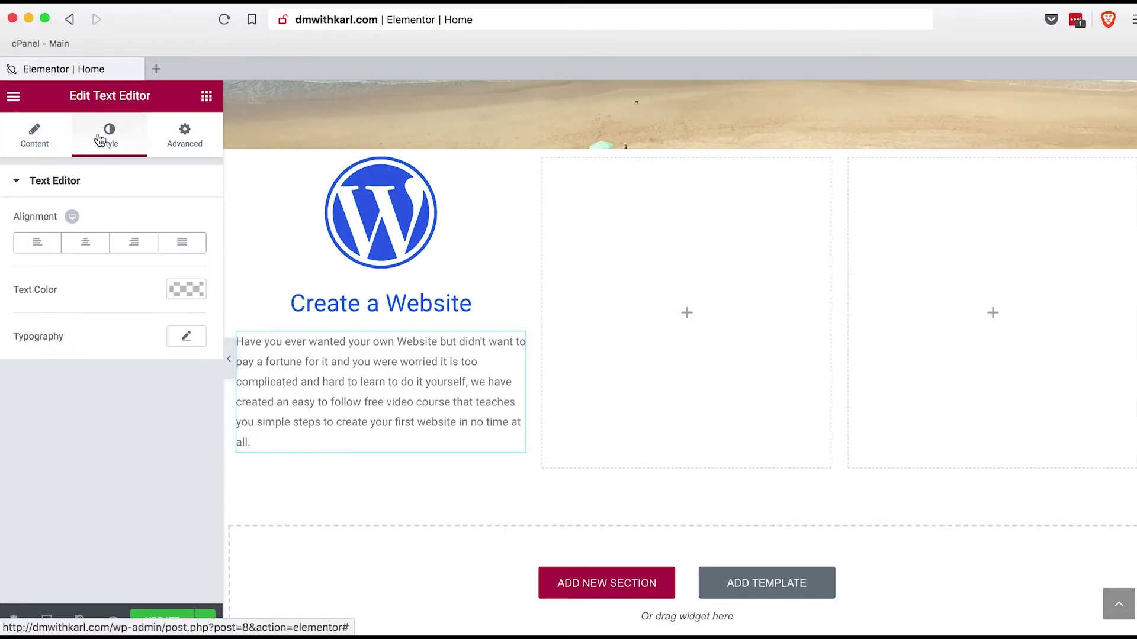
pyautogui.click(87, 253)
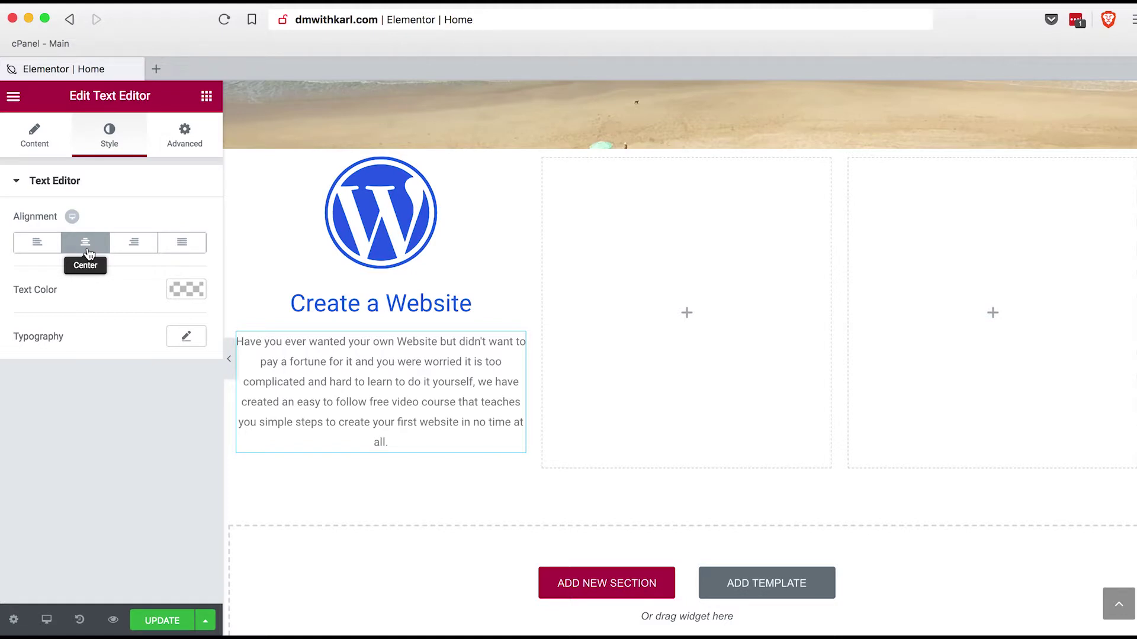
# Add a Button widget below the paragraph in the first column and center it
pyautogui.click(206, 96)
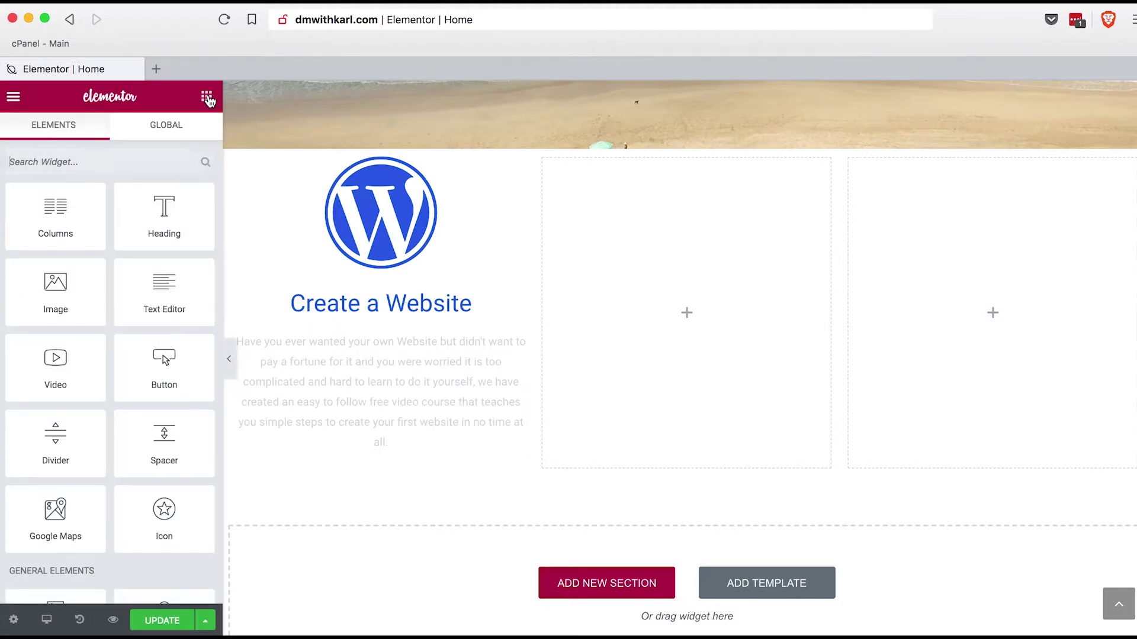
pyautogui.moveTo(162, 374); pyautogui.dragTo(385, 463)
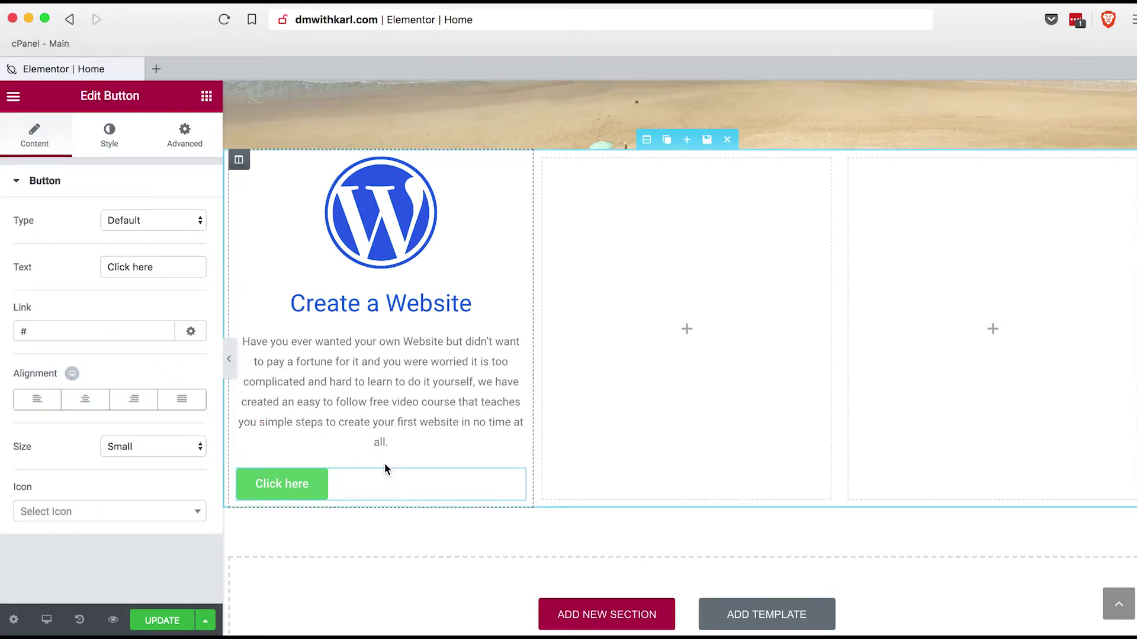
pyautogui.click(85, 398)
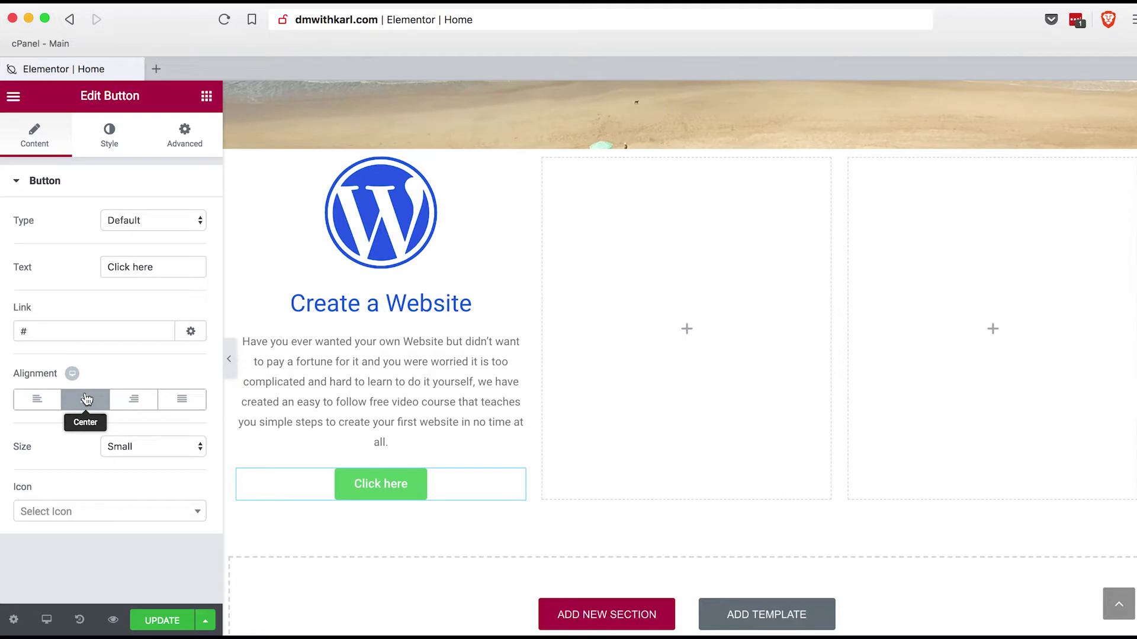
# Change the first column's button text to "Learn Now"
pyautogui.moveTo(165, 267); pyautogui.dragTo(80, 272)
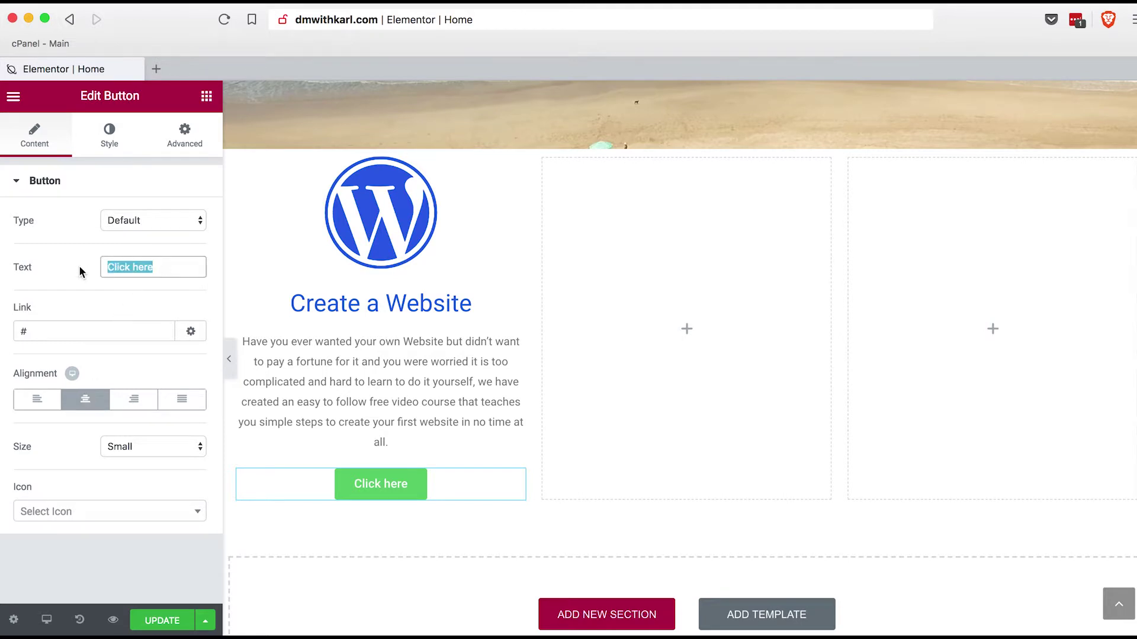
pyautogui.write('Le')
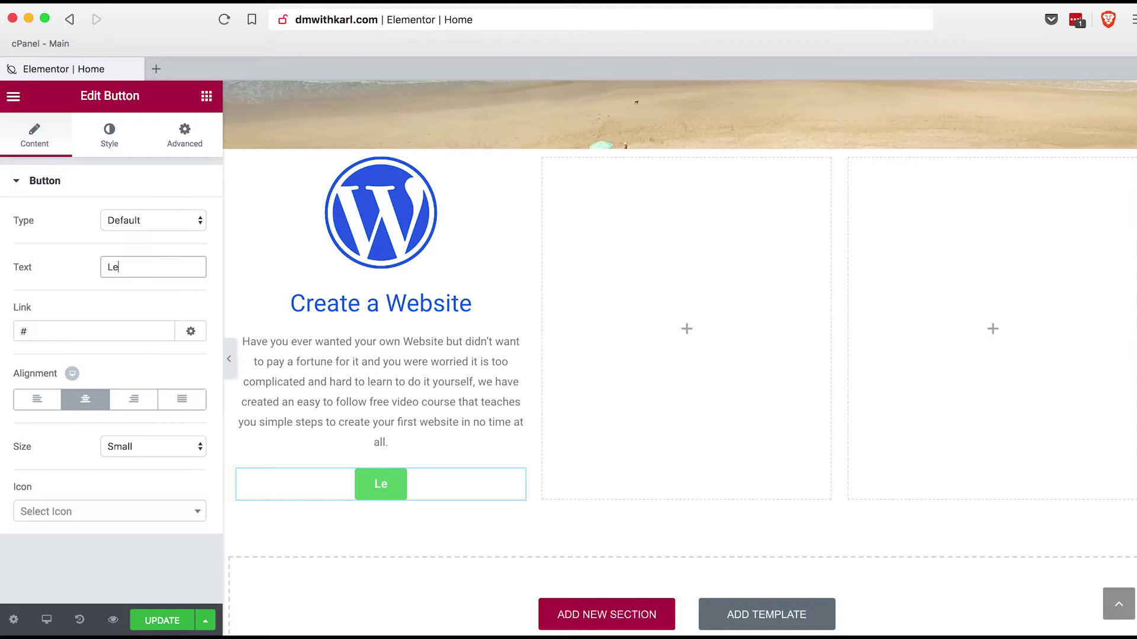
pyautogui.write('arn Now')
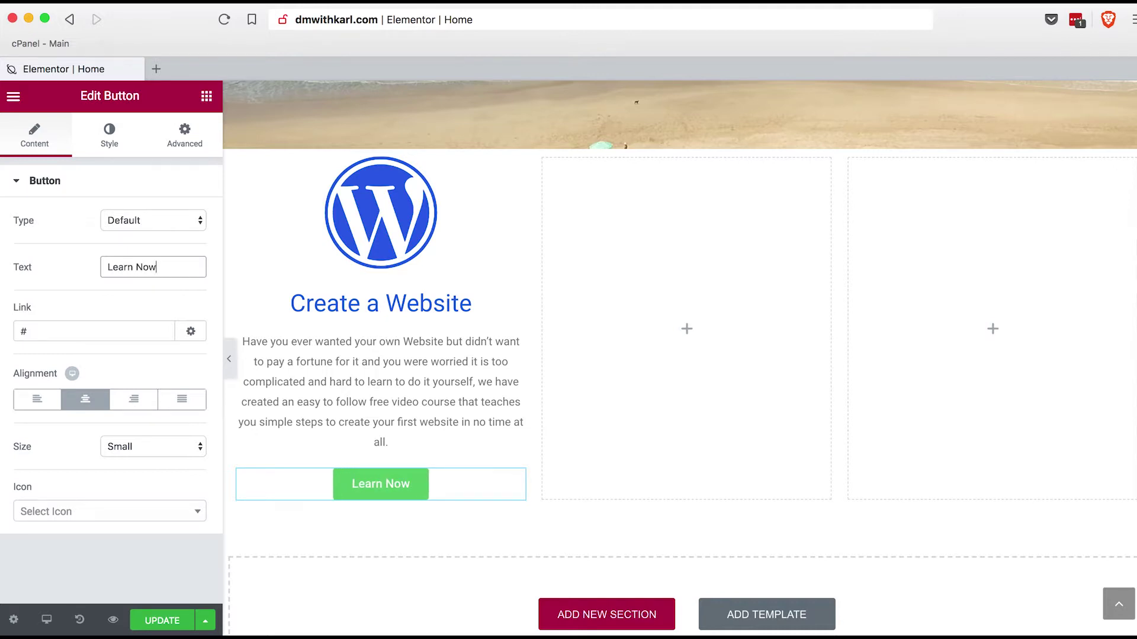
# Set the "Learn Now" button's text color to #2c61e8
pyautogui.click(114, 144)
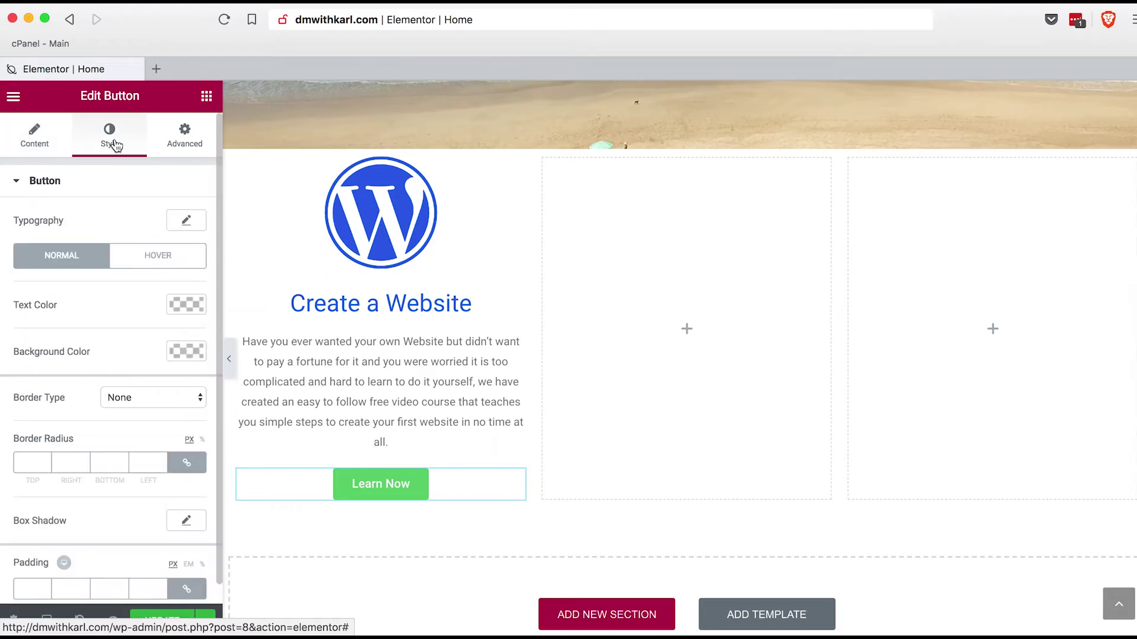
pyautogui.click(186, 306)
pyautogui.click(65, 304)
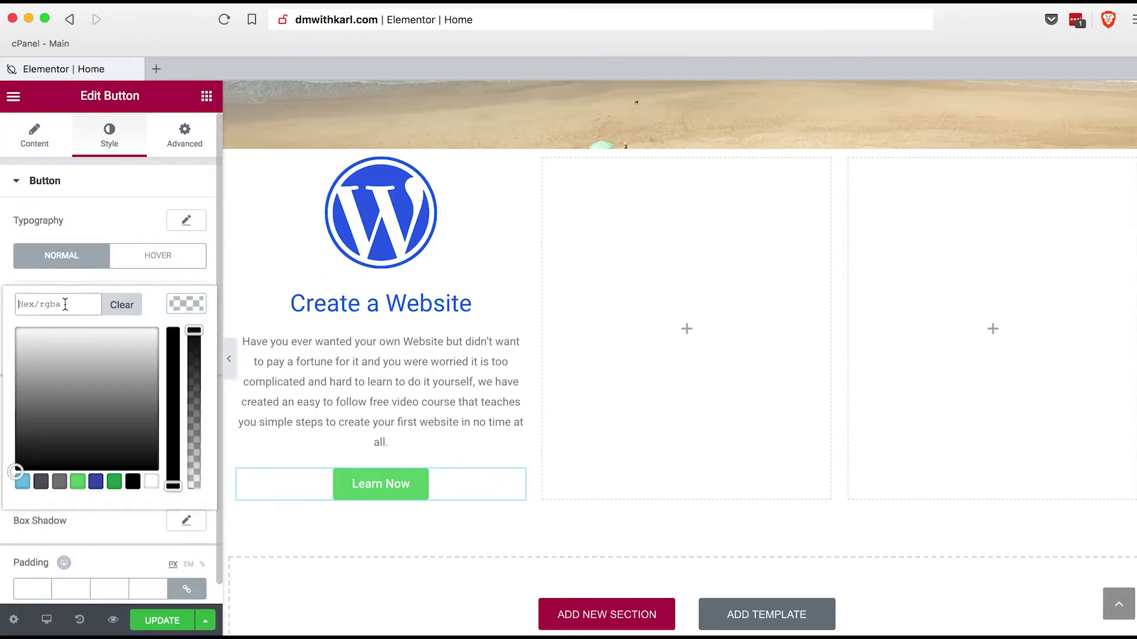
pyautogui.click(65, 304)
pyautogui.write('2')
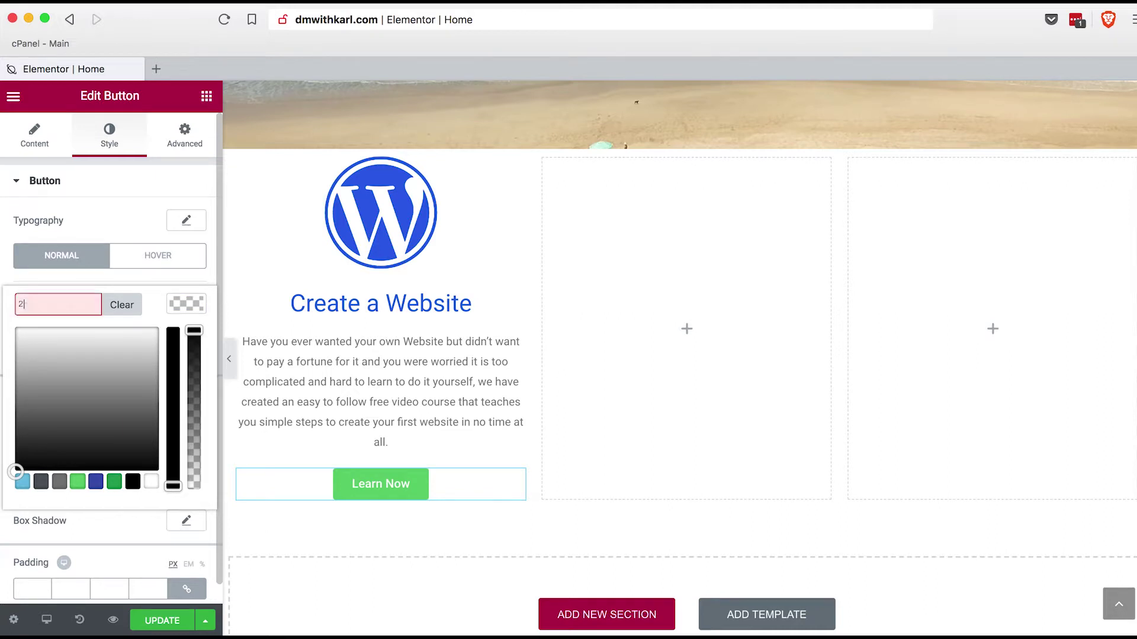
pyautogui.write('c61e8')
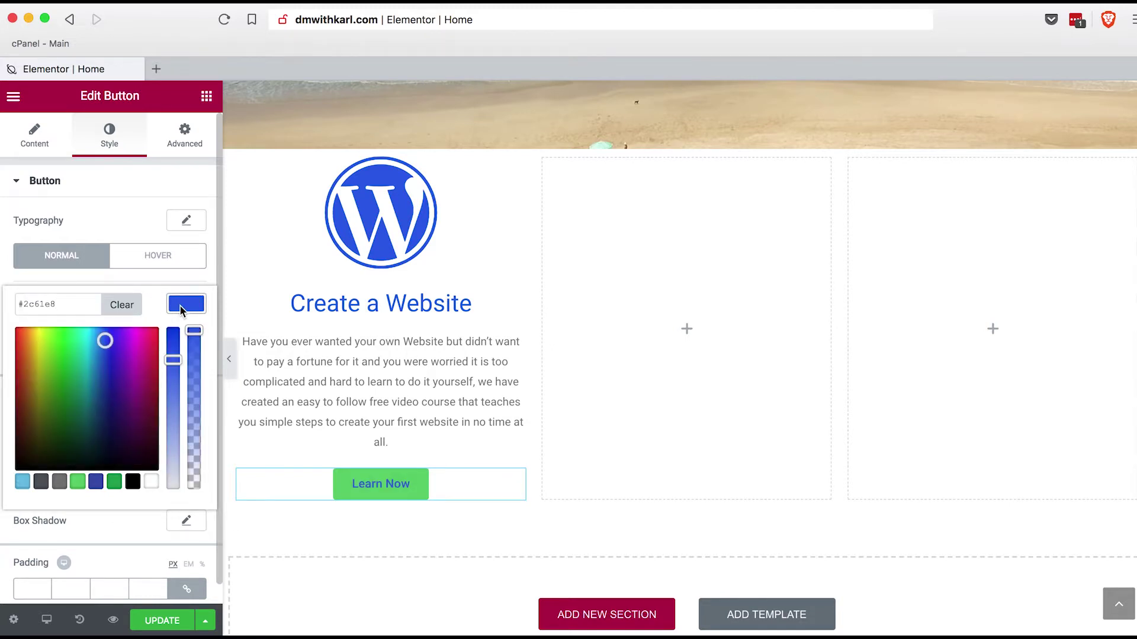
pyautogui.click(181, 310)
# Make the "Learn Now" button's background color fully transparent
pyautogui.click(187, 351)
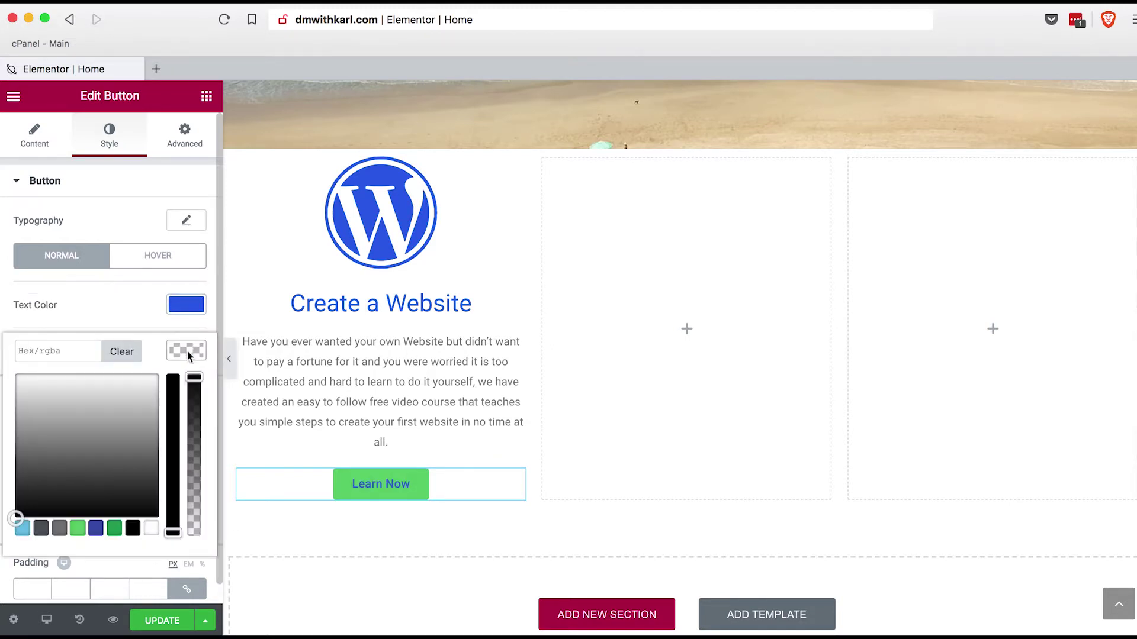
pyautogui.moveTo(194, 378); pyautogui.dragTo(201, 548)
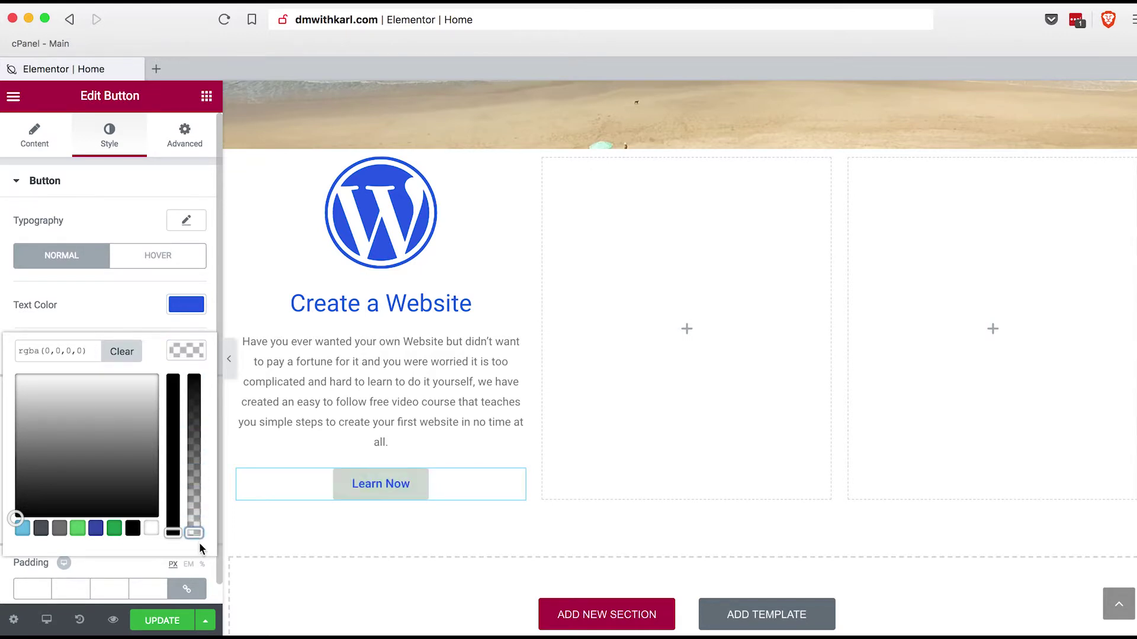
pyautogui.click(186, 353)
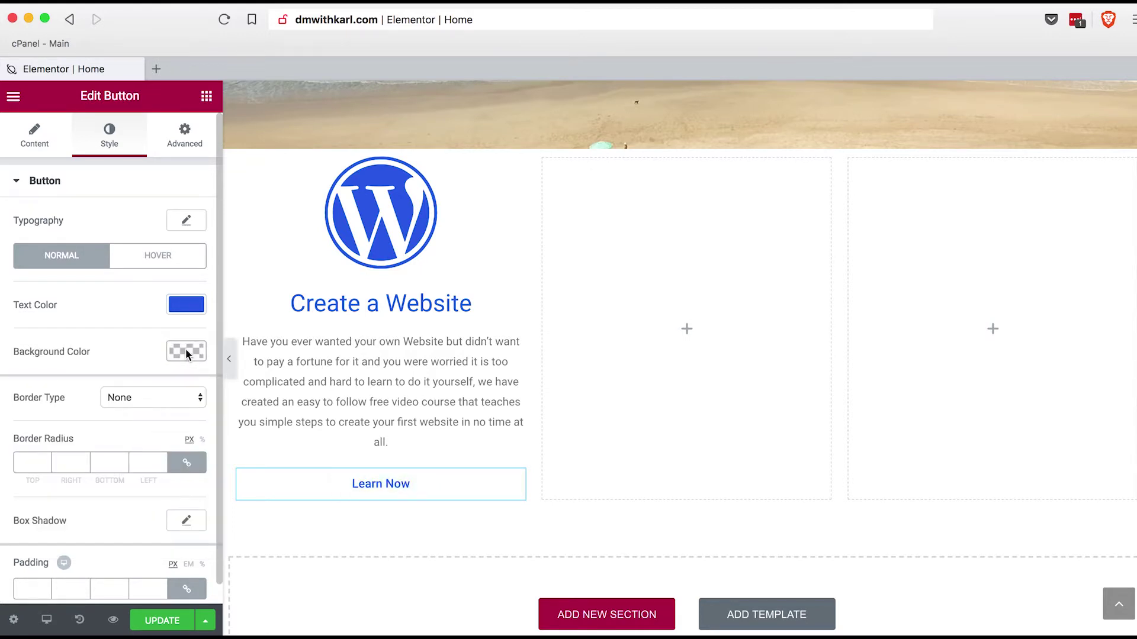
# Give the "Learn Now" button a solid border 2 px wide with a 10 px border radius on all sides
pyautogui.click(135, 402)
pyautogui.click(125, 411)
pyautogui.click(34, 460)
pyautogui.write('2')
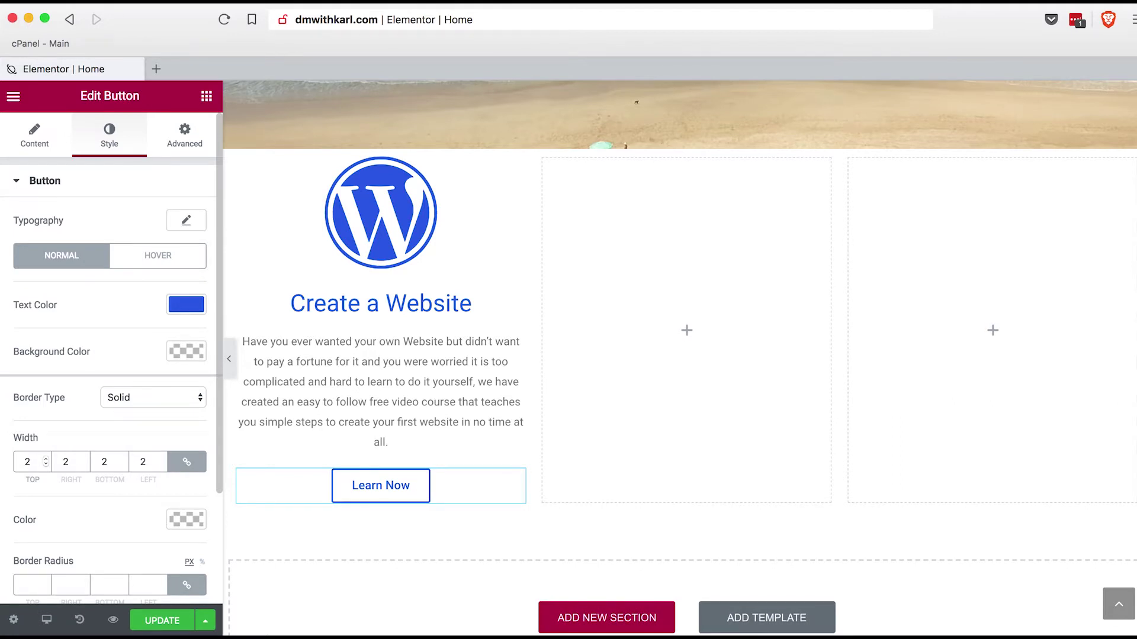
pyautogui.scroll(-5, 111, 355)
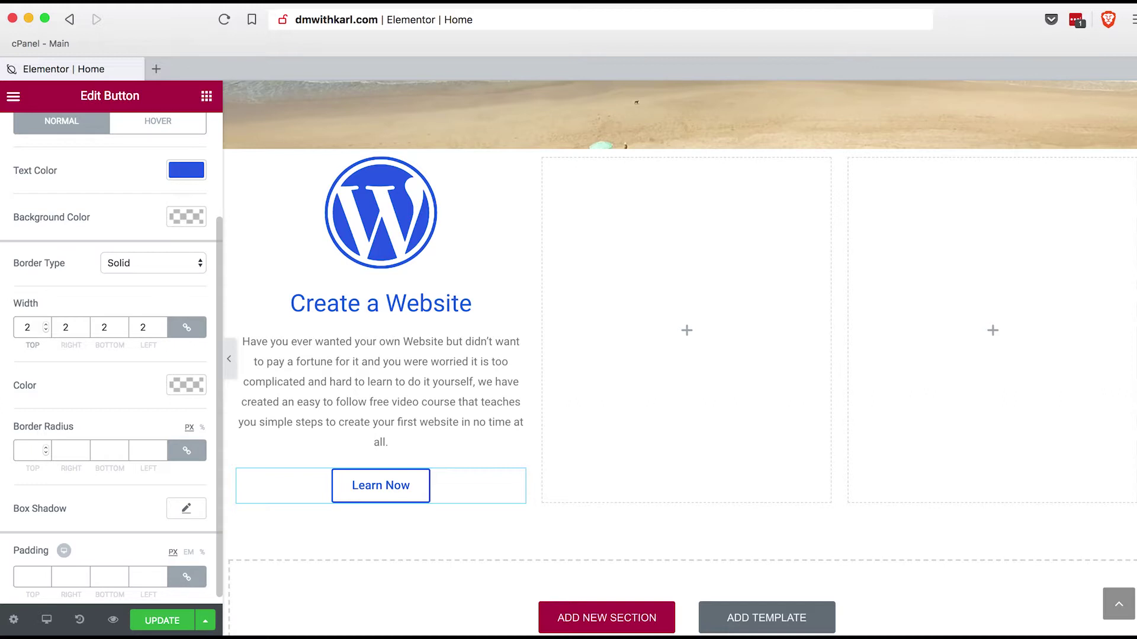
pyautogui.click(31, 449)
pyautogui.write('10')
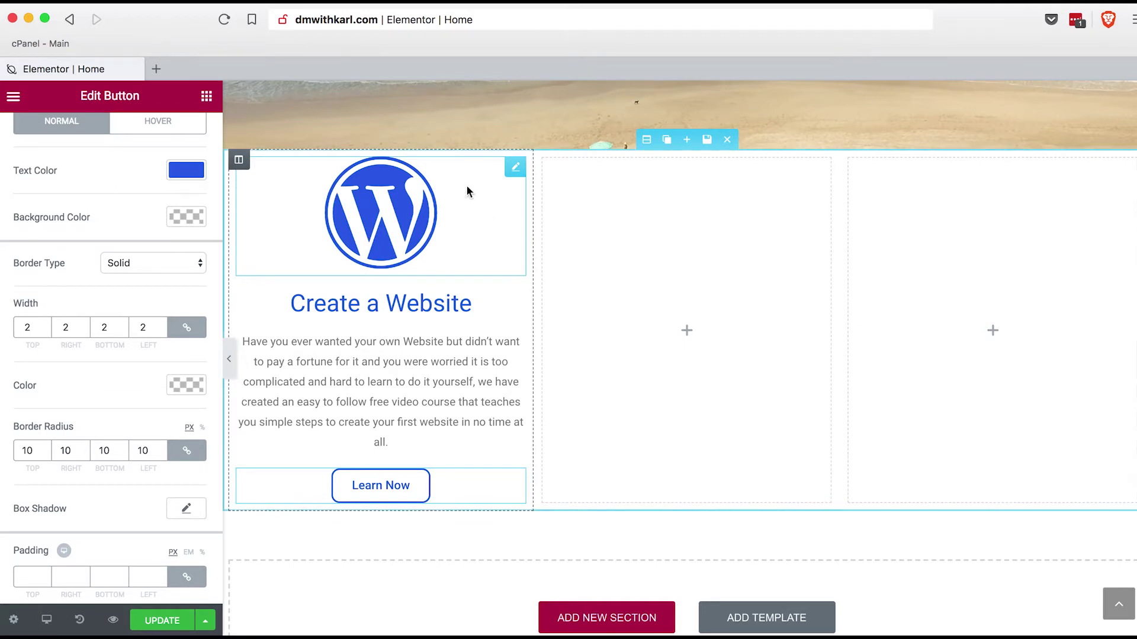
# Duplicate the finished first column twice and delete the two empty columns from the section
pyautogui.moveTo(240, 160)
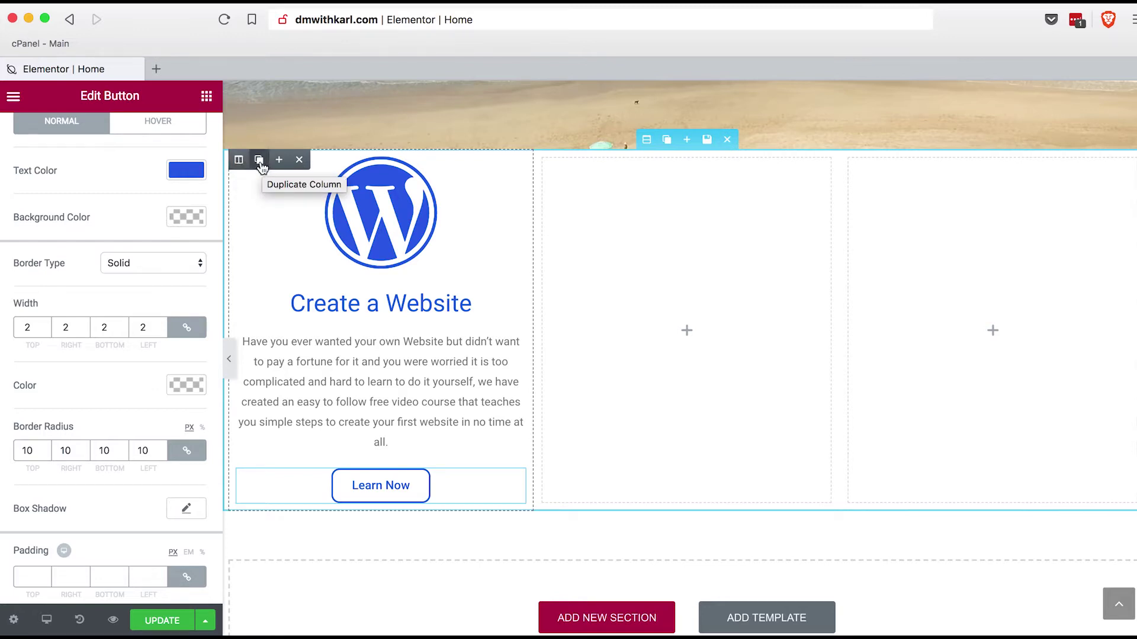
pyautogui.click(261, 164)
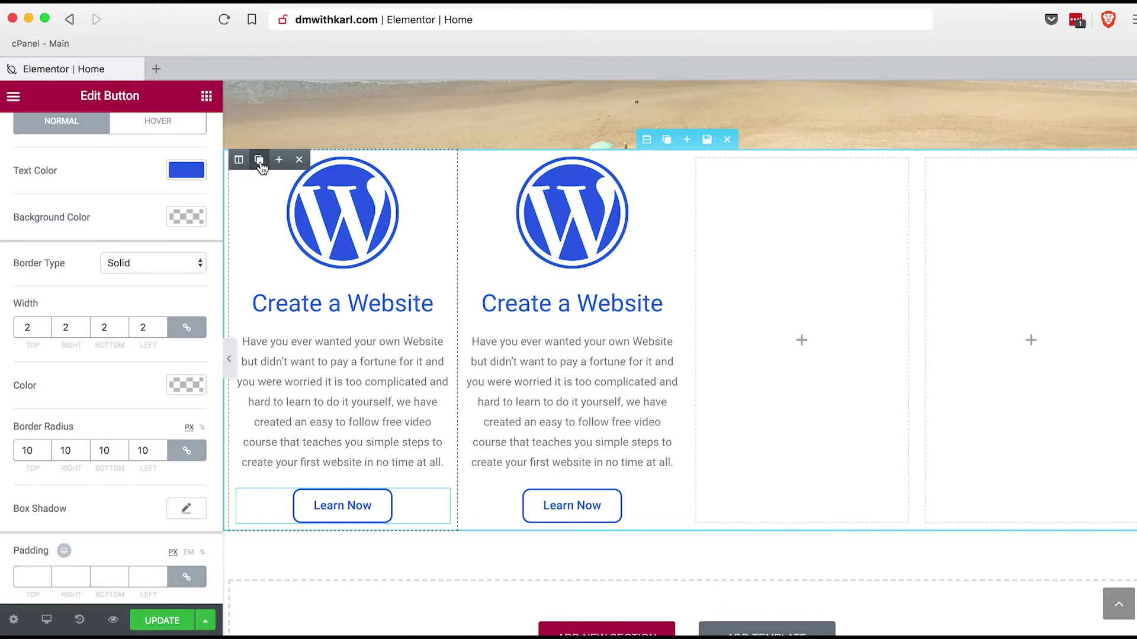
pyautogui.click(260, 164)
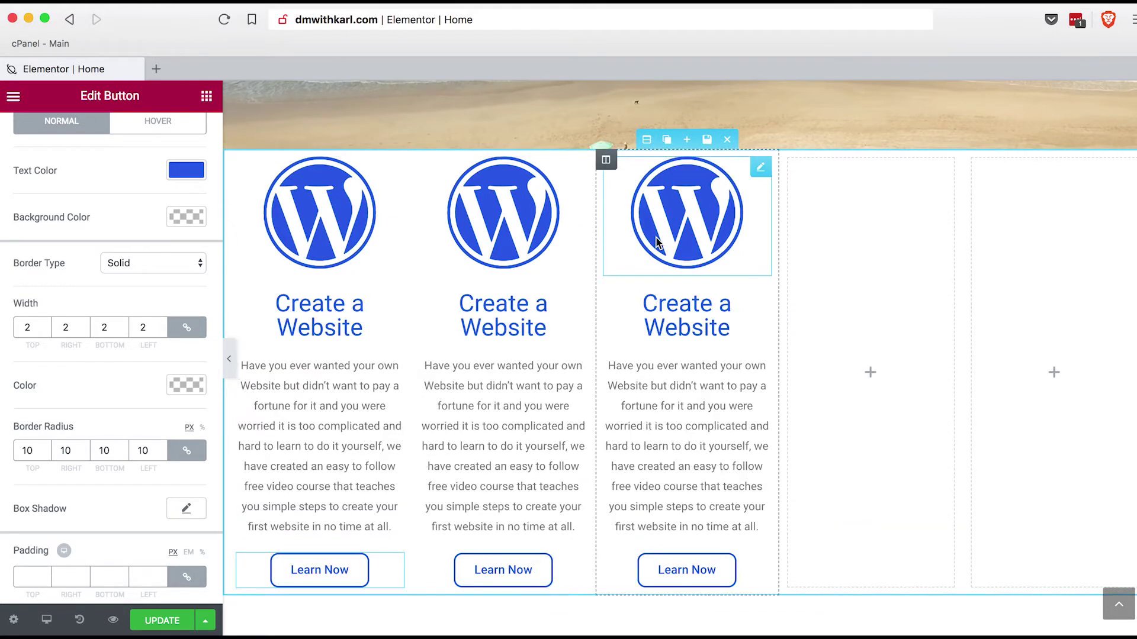
pyautogui.moveTo(792, 161)
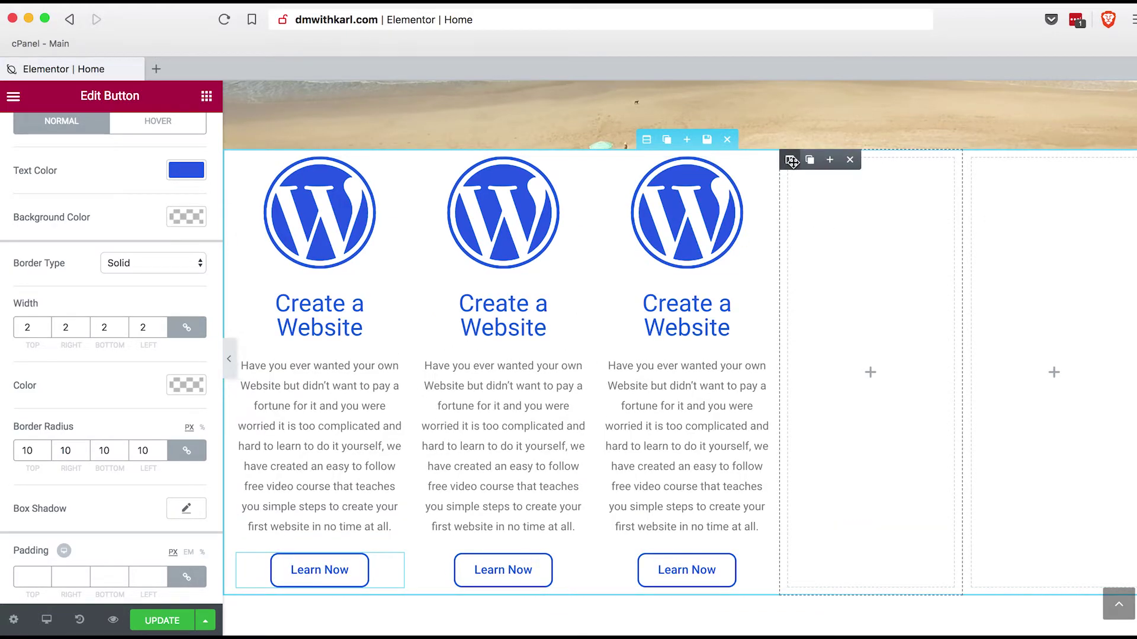
pyautogui.click(850, 161)
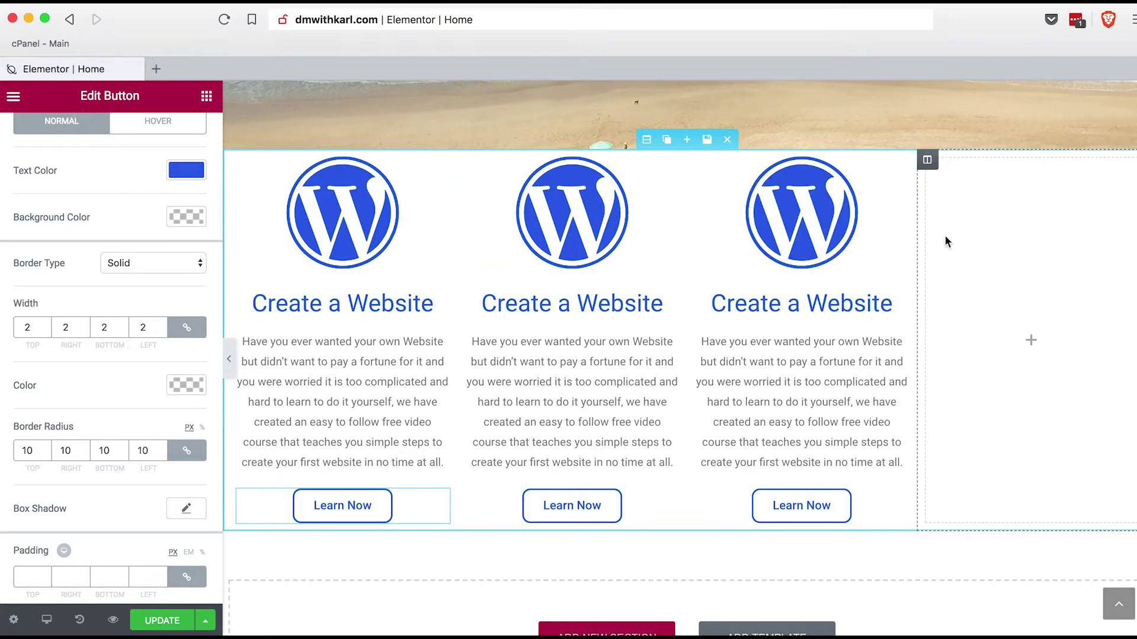
pyautogui.moveTo(927, 161)
pyautogui.click(987, 160)
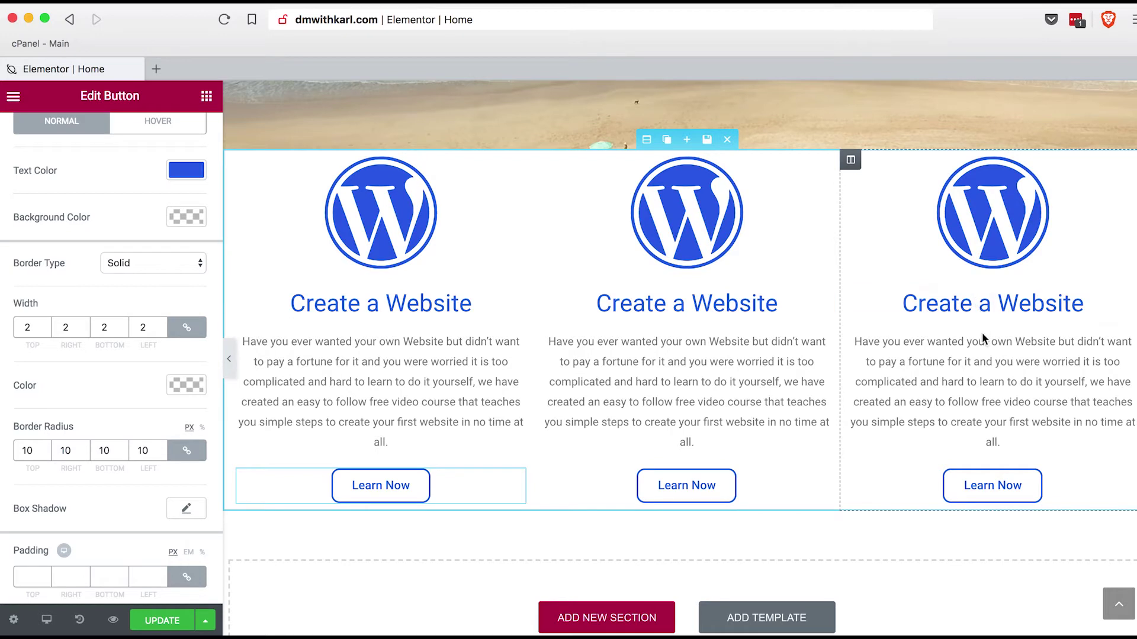
# Change the middle column's WordPress icon to the cogs icon
pyautogui.click(761, 227)
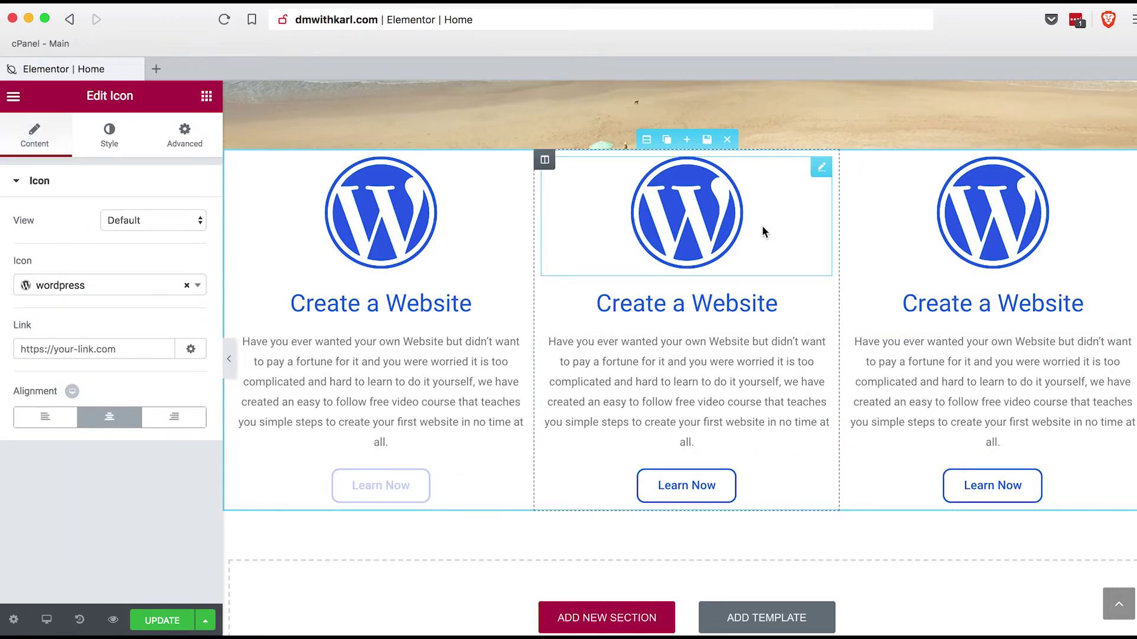
pyautogui.click(198, 287)
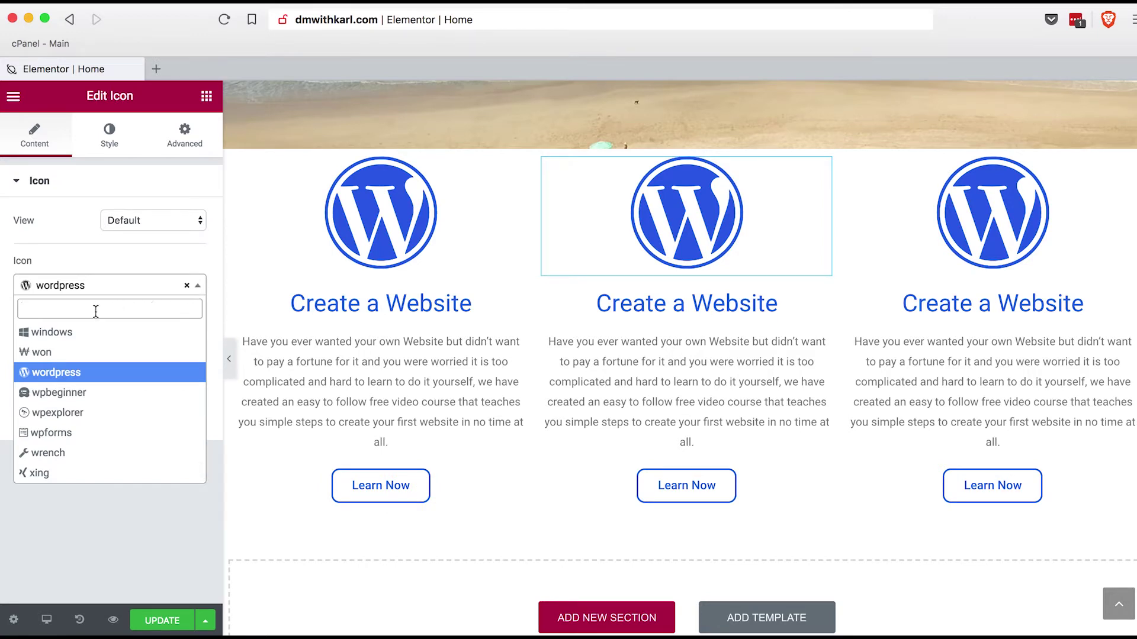
pyautogui.write('cog')
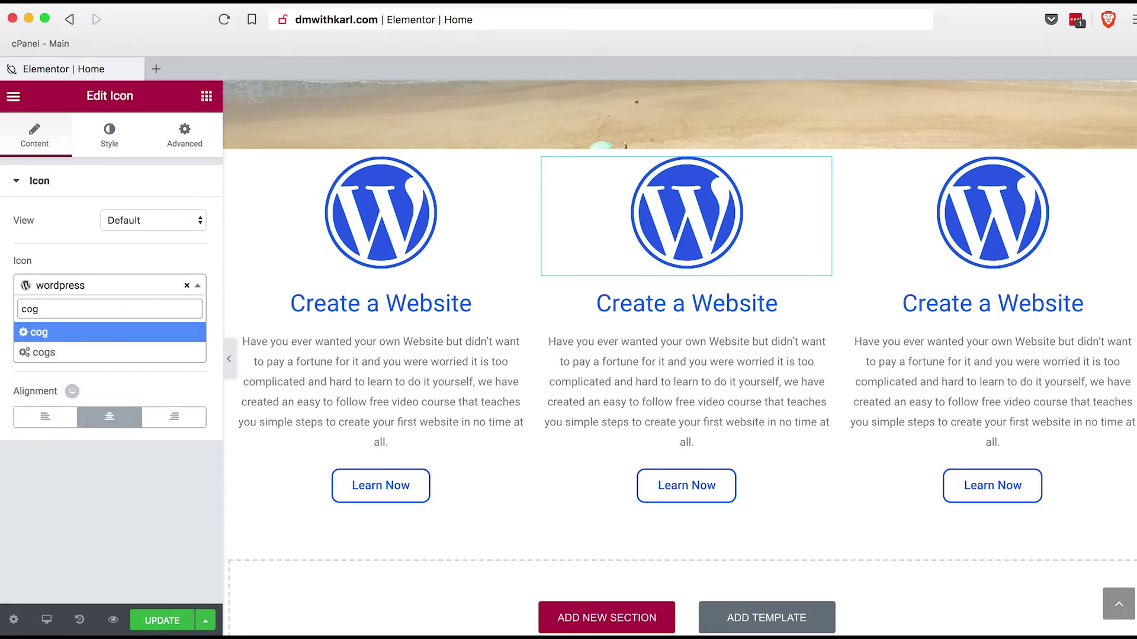
pyautogui.click(52, 351)
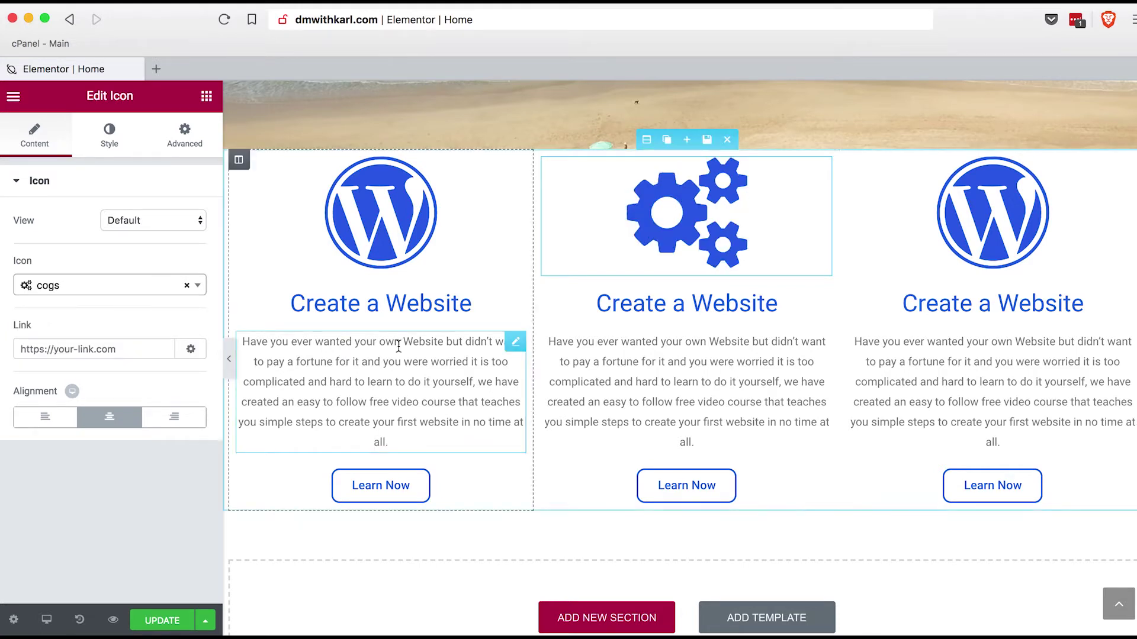
# Change the middle column's heading to "Digital Marketing"
pyautogui.click(740, 304)
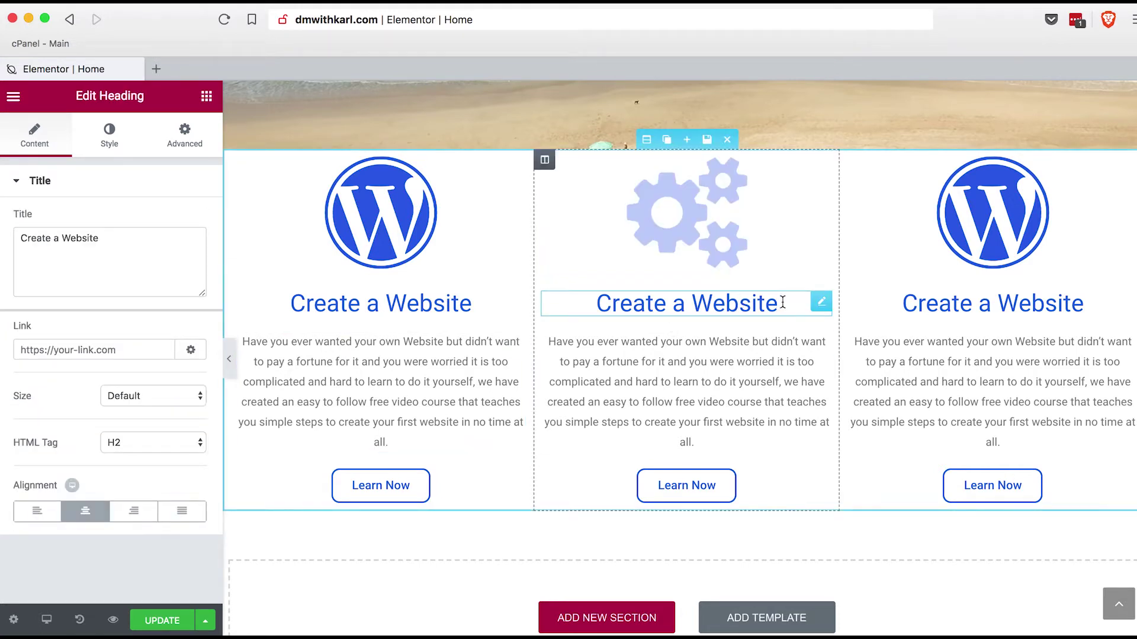
pyautogui.moveTo(175, 243); pyautogui.dragTo(1, 252)
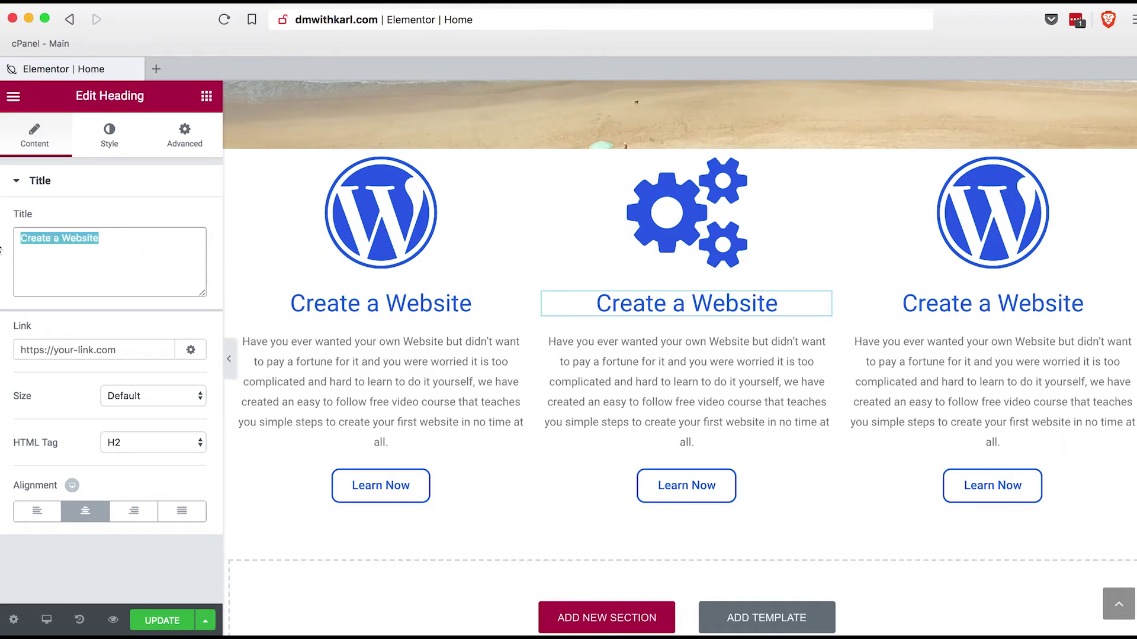
pyautogui.write('Digital')
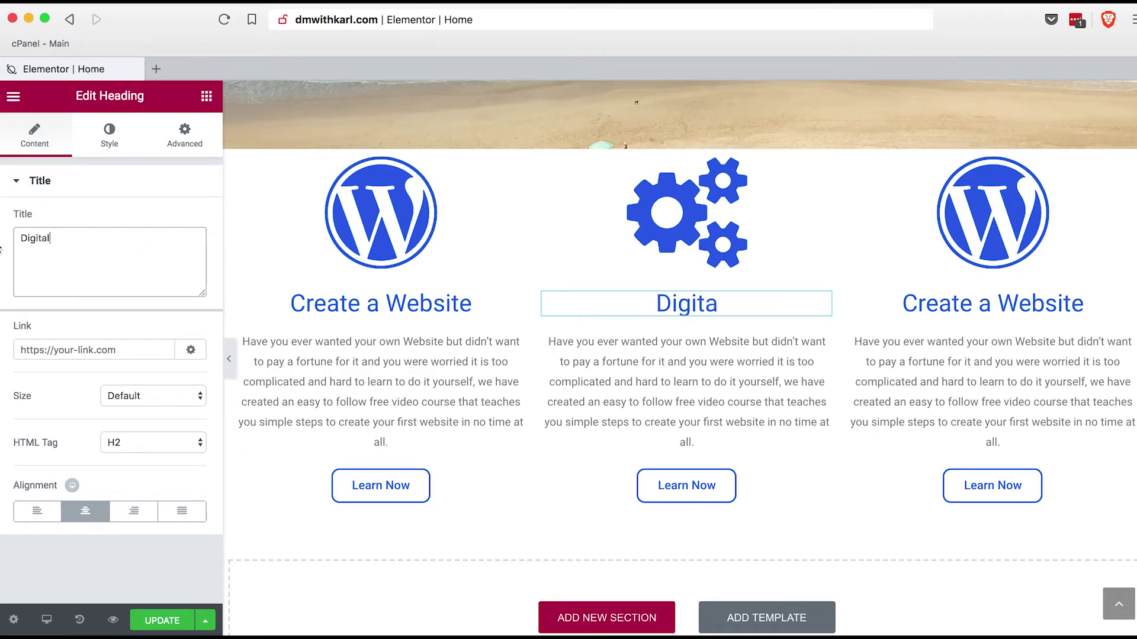
pyautogui.write(' marketing')
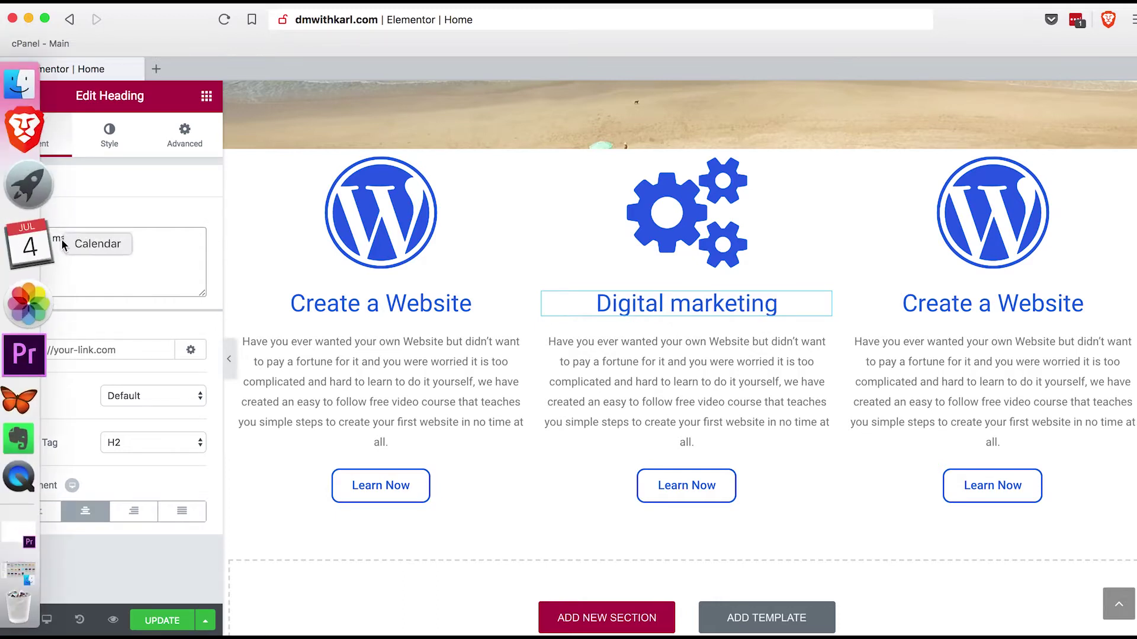
pyautogui.click(60, 238)
pyautogui.press('BackSpace')
pyautogui.write('M')
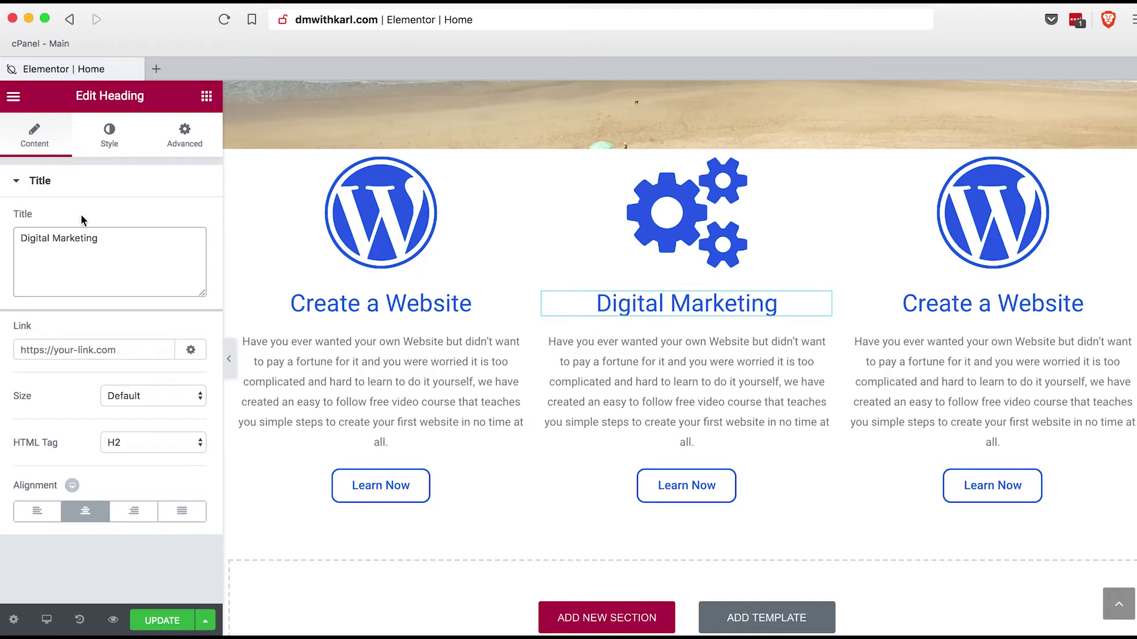
# Set the "Digital Marketing" heading's text color to #f91818
pyautogui.click(109, 137)
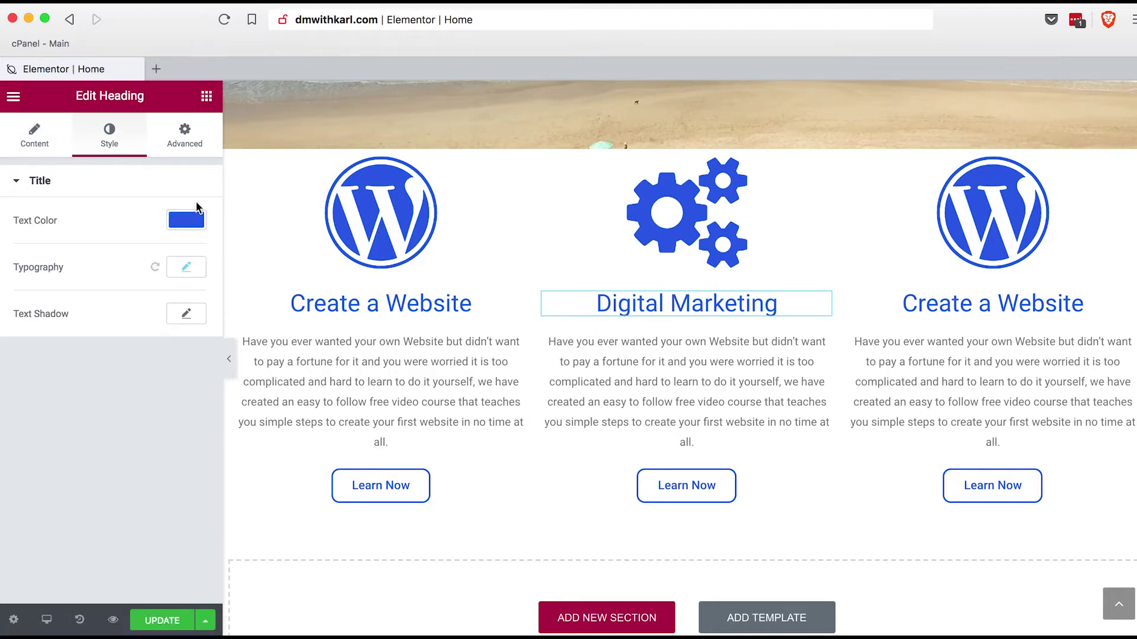
pyautogui.click(186, 220)
pyautogui.click(46, 222)
pyautogui.moveTo(46, 222); pyautogui.dragTo(19, 220)
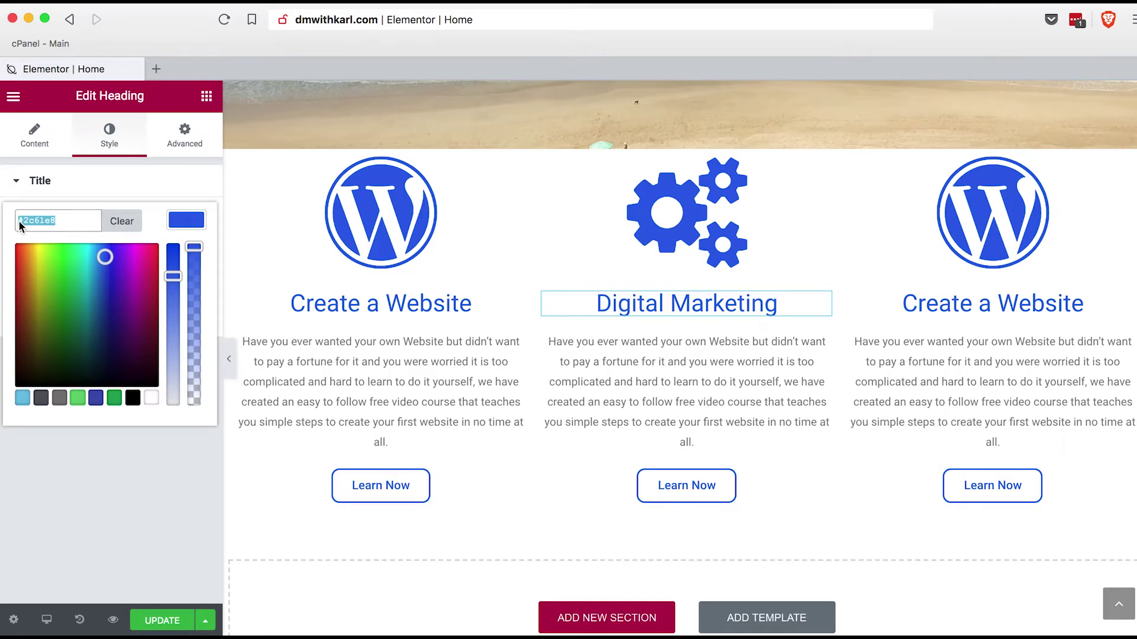
pyautogui.write('£')
pyautogui.write('918')
pyautogui.write('18')
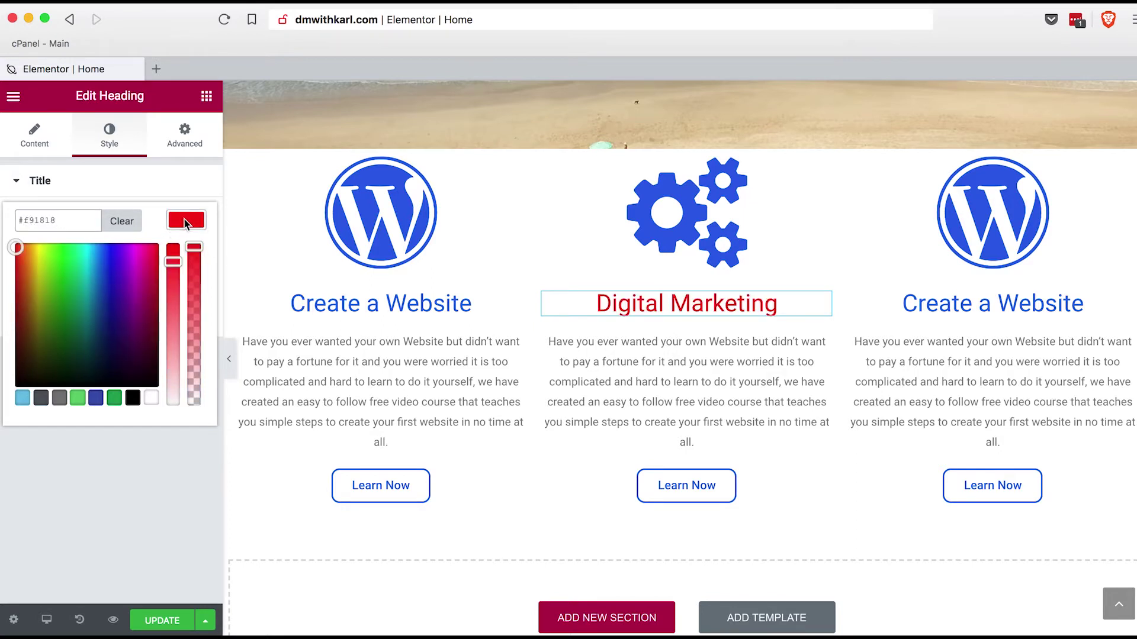
# Copy the heading's color code #f91818 and apply it as the cogs icon's primary color
pyautogui.moveTo(65, 220); pyautogui.dragTo(8, 223)
pyautogui.press('super+c')
pyautogui.click(749, 220)
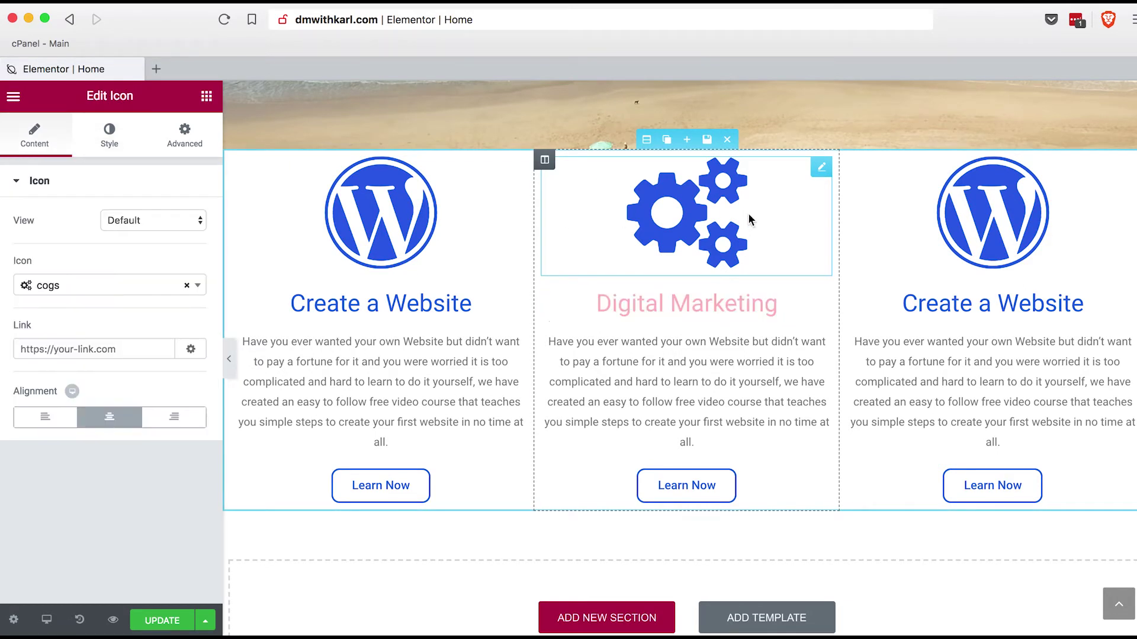
pyautogui.click(109, 145)
pyautogui.click(186, 220)
pyautogui.moveTo(74, 221); pyautogui.dragTo(13, 225)
pyautogui.press('super+v')
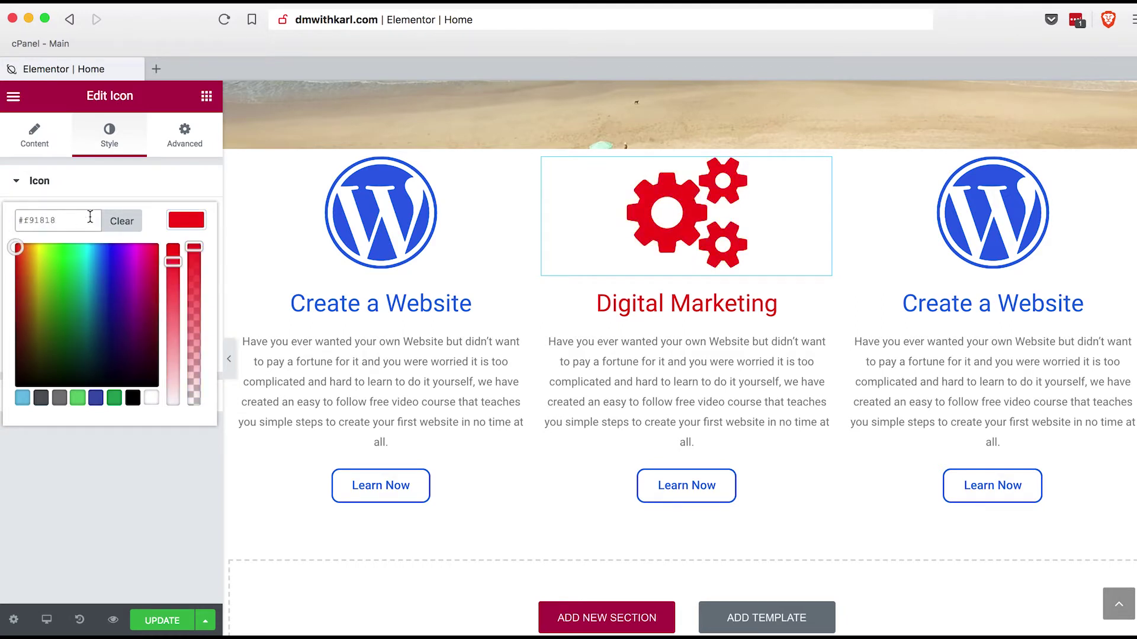
pyautogui.click(180, 219)
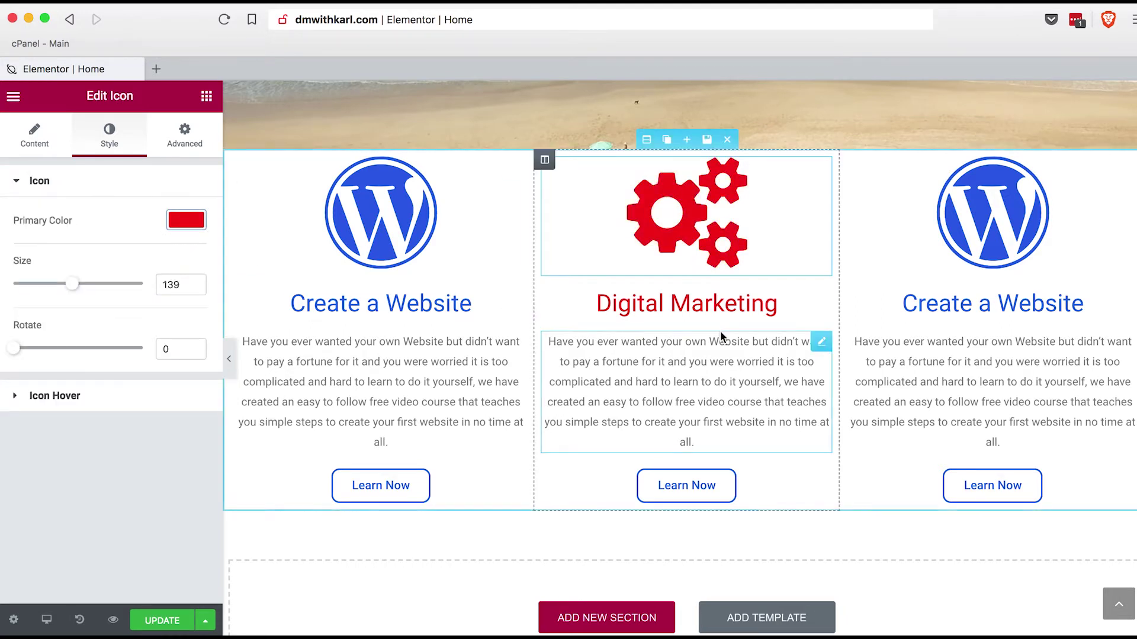
# Replace the middle column's paragraph with the text running from "Digital Marketing is all about getting your message out" to "teach in our Digital Marketing Course"
pyautogui.click(724, 396)
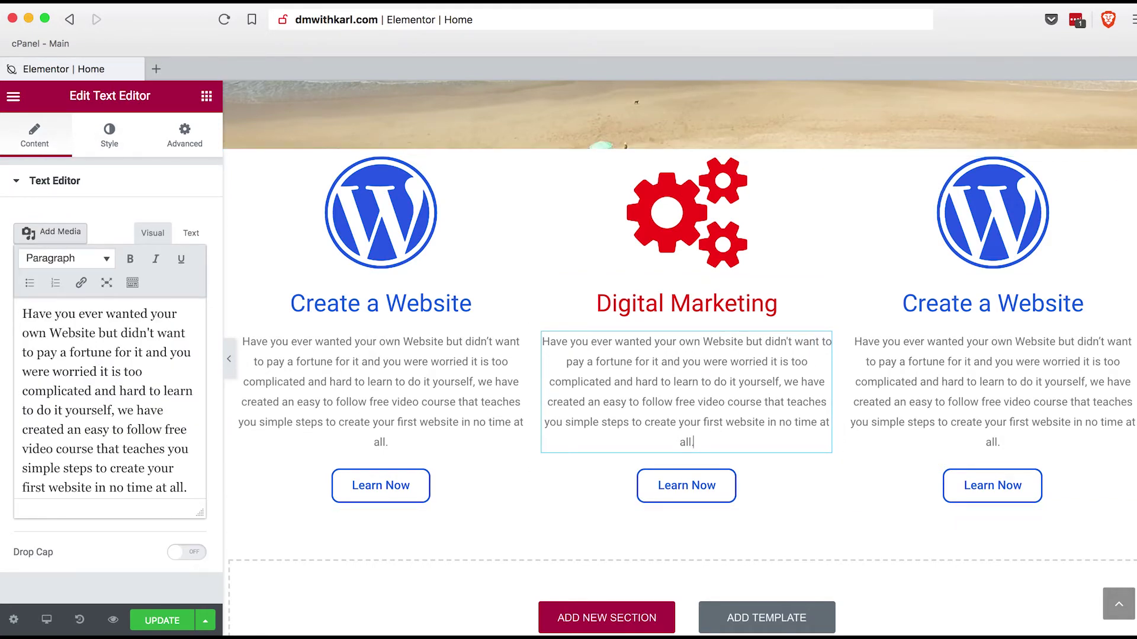
pyautogui.press('super+Tab')
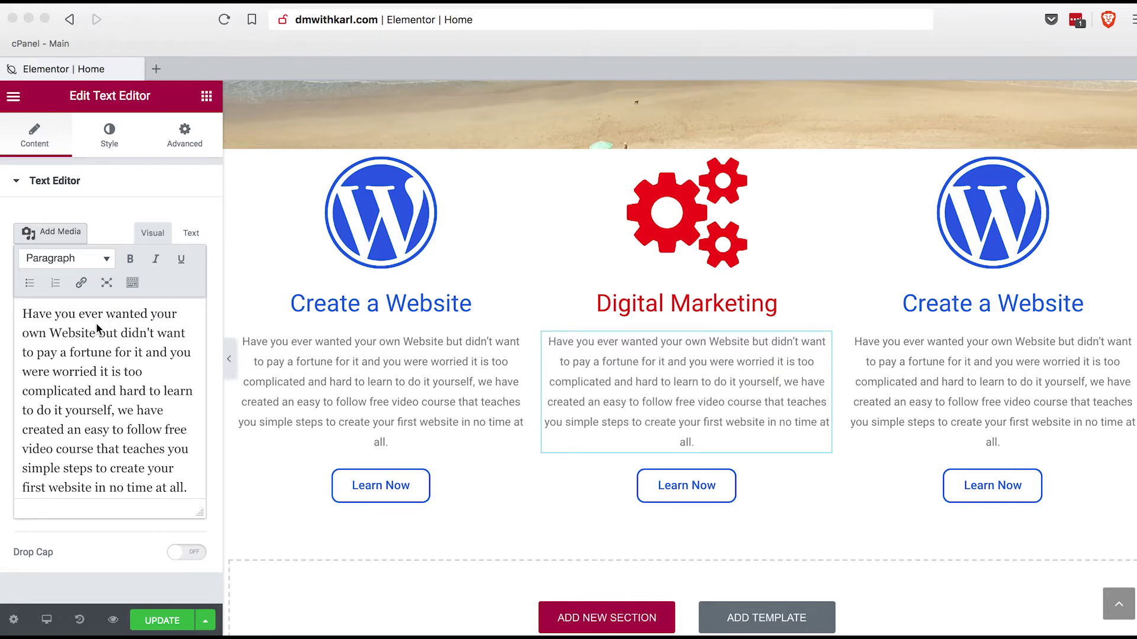
pyautogui.click(145, 411)
pyautogui.scroll(-1, 148, 445)
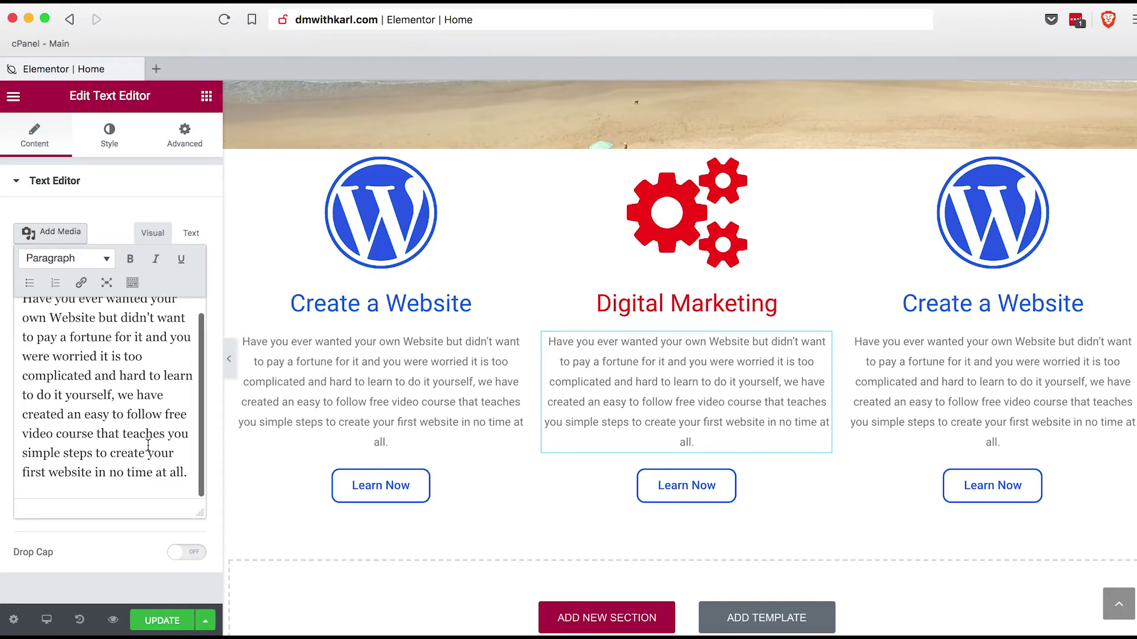
pyautogui.moveTo(187, 472); pyautogui.dragTo(20, 292)
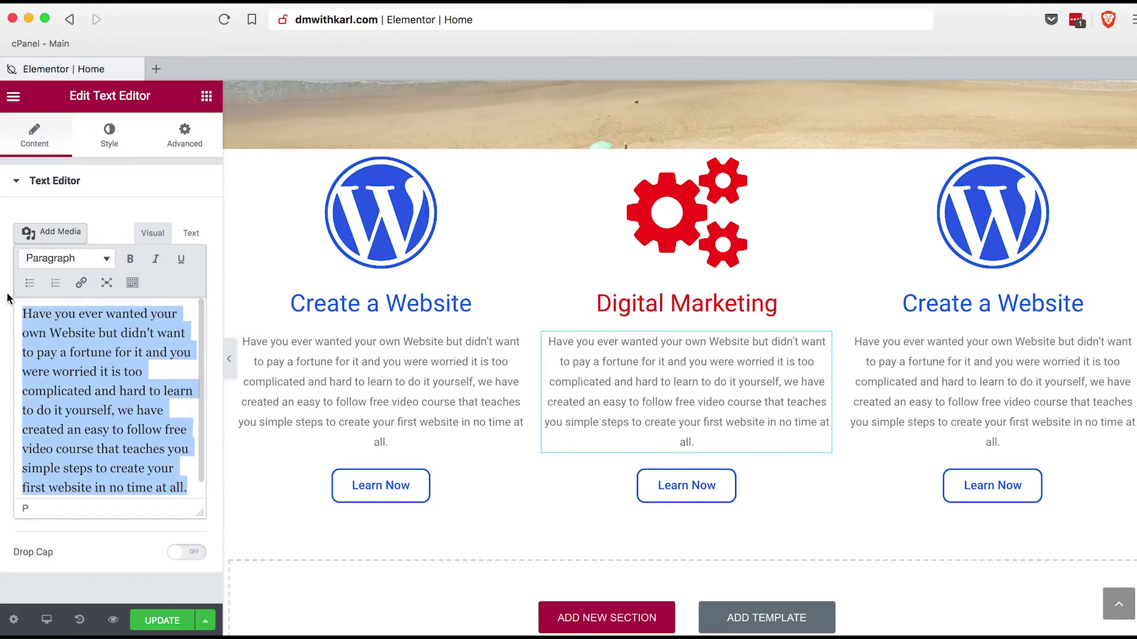
pyautogui.write('Digital Marketing is all about getting your message out there and sharing it with the world. It is one of the fastest growing industries because you can reach millions of people in a very short space of time. The power of YouTube and Social Media can make such a big impact in a small amount of time. Its this power of Leverage that we teach in our Digital Marketing Course')
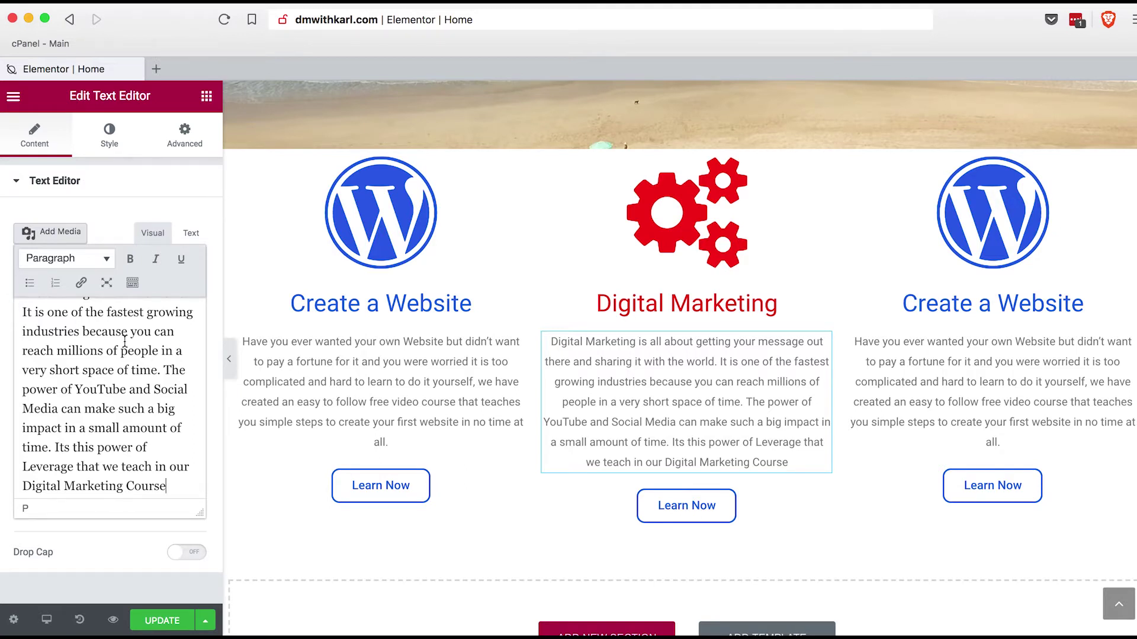
# Change the text of the button under the "Digital Marketing" paragraph to "Start Now"
pyautogui.click(757, 507)
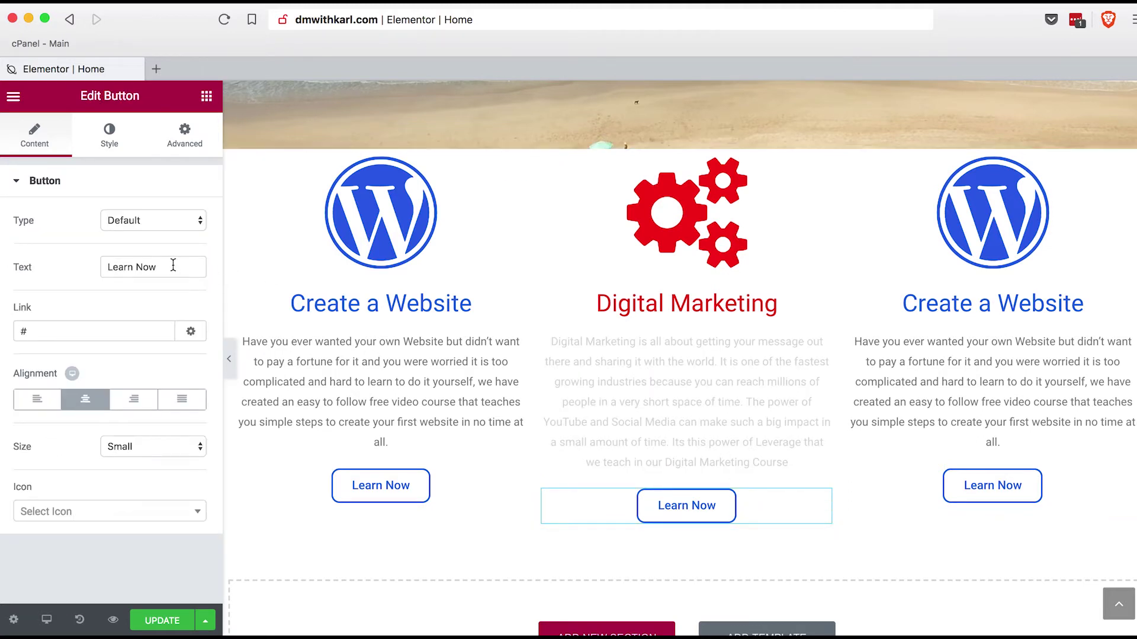
pyautogui.moveTo(196, 267); pyautogui.dragTo(116, 269)
pyautogui.write('Start Now')
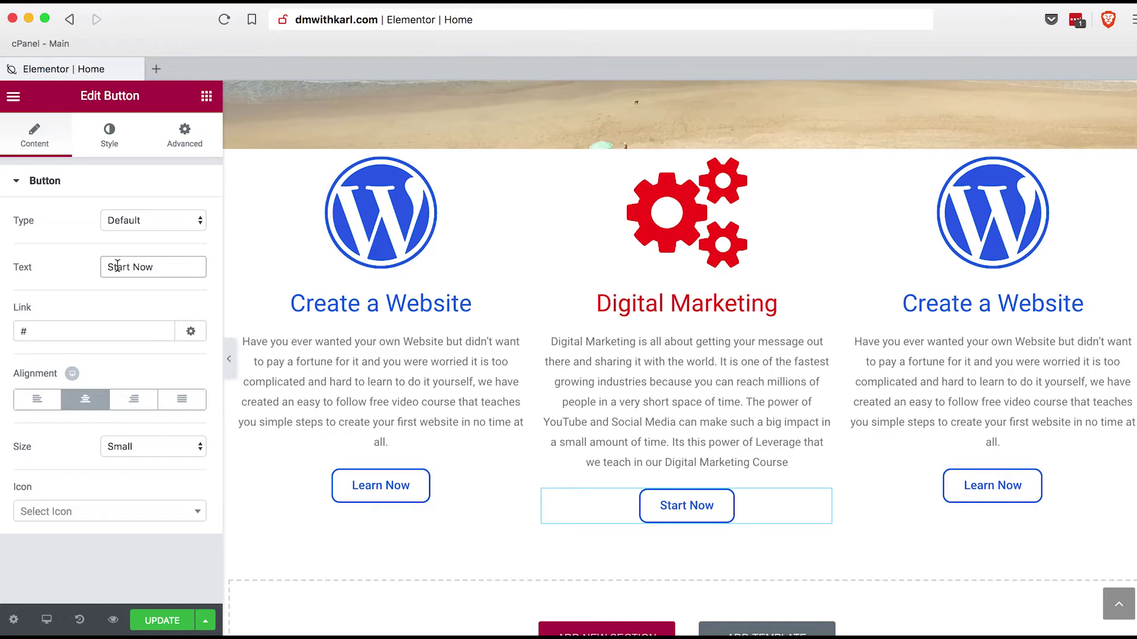
# Set the "Start Now" button's normal text color to the heading's red, #f91818
pyautogui.click(108, 141)
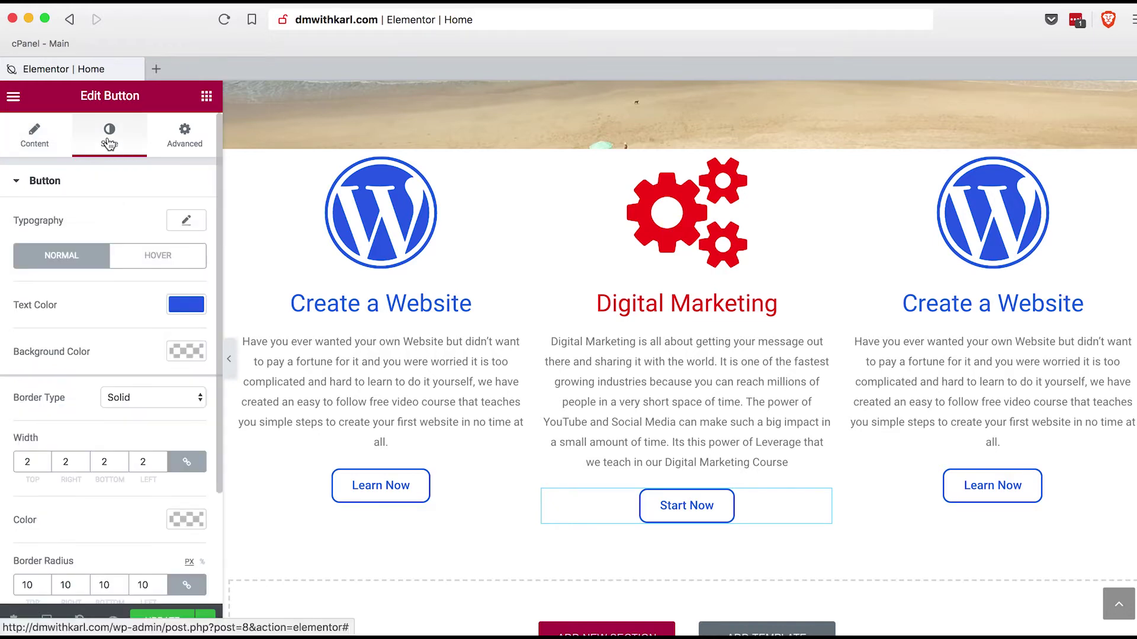
pyautogui.click(182, 309)
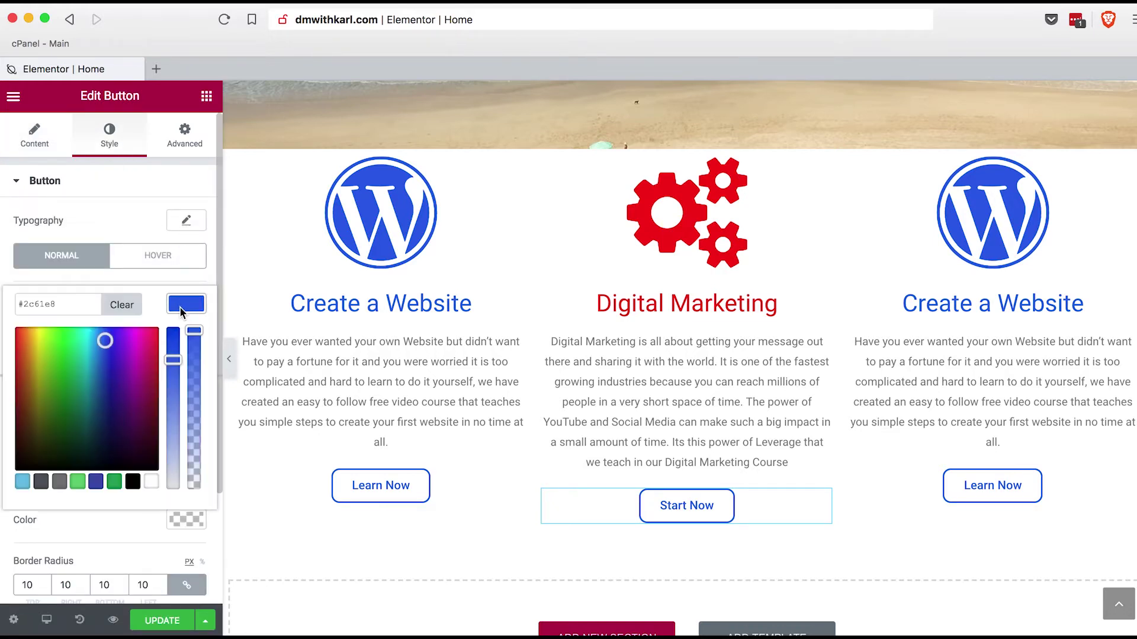
pyautogui.moveTo(92, 305); pyautogui.dragTo(1, 310)
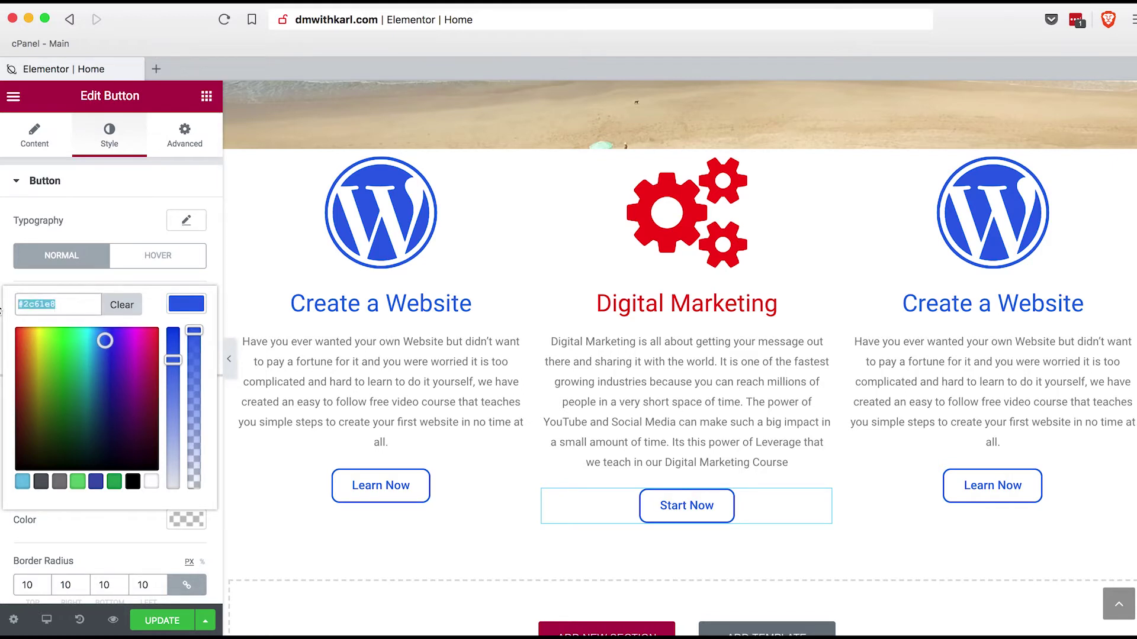
pyautogui.write('f')
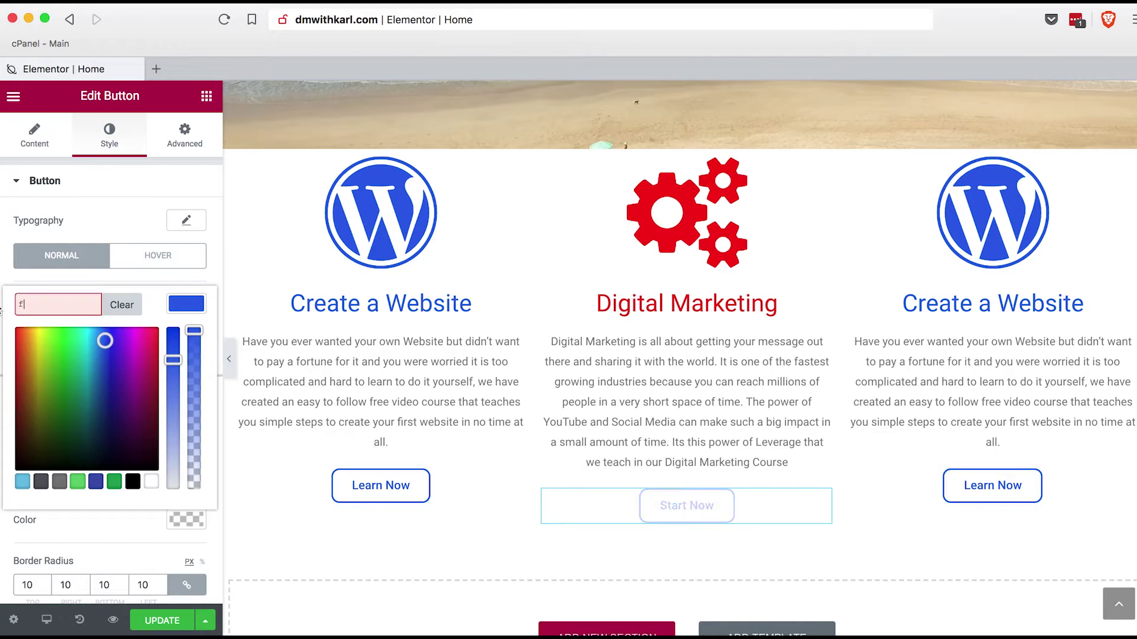
pyautogui.write('91')
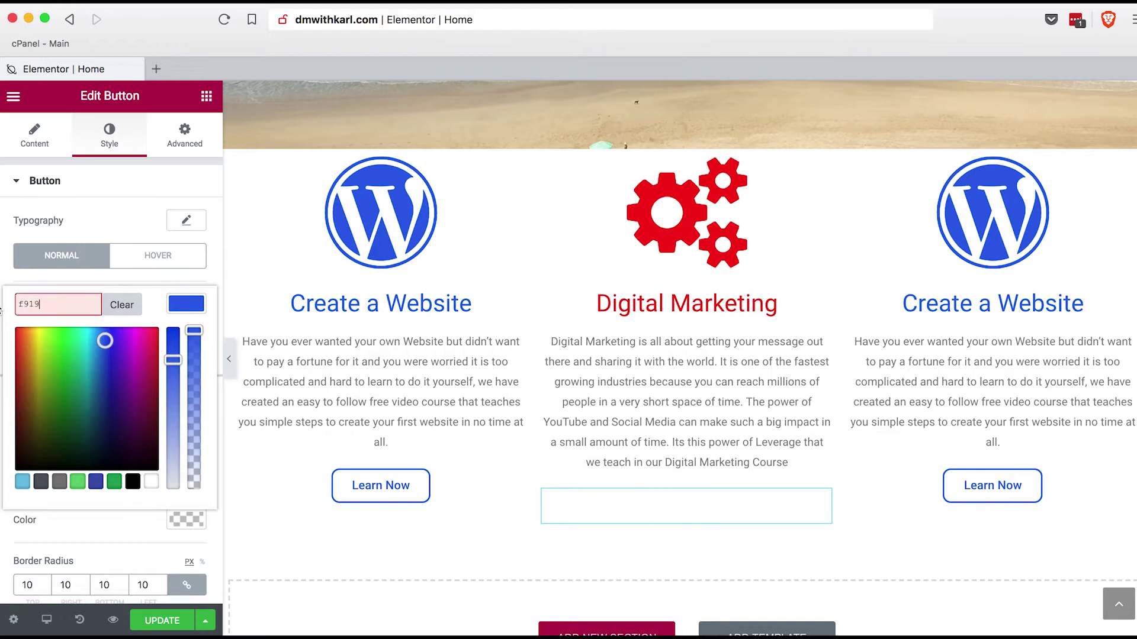
pyautogui.write('818')
pyautogui.click(182, 304)
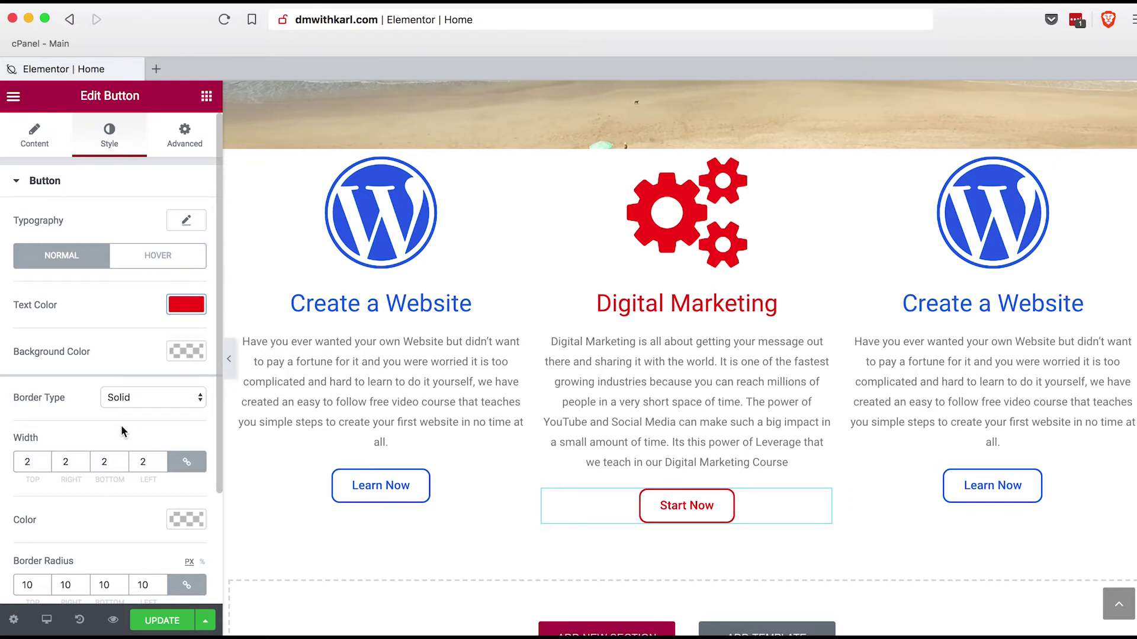
# Change the third column's WordPress icon to the money icon
pyautogui.click(1055, 245)
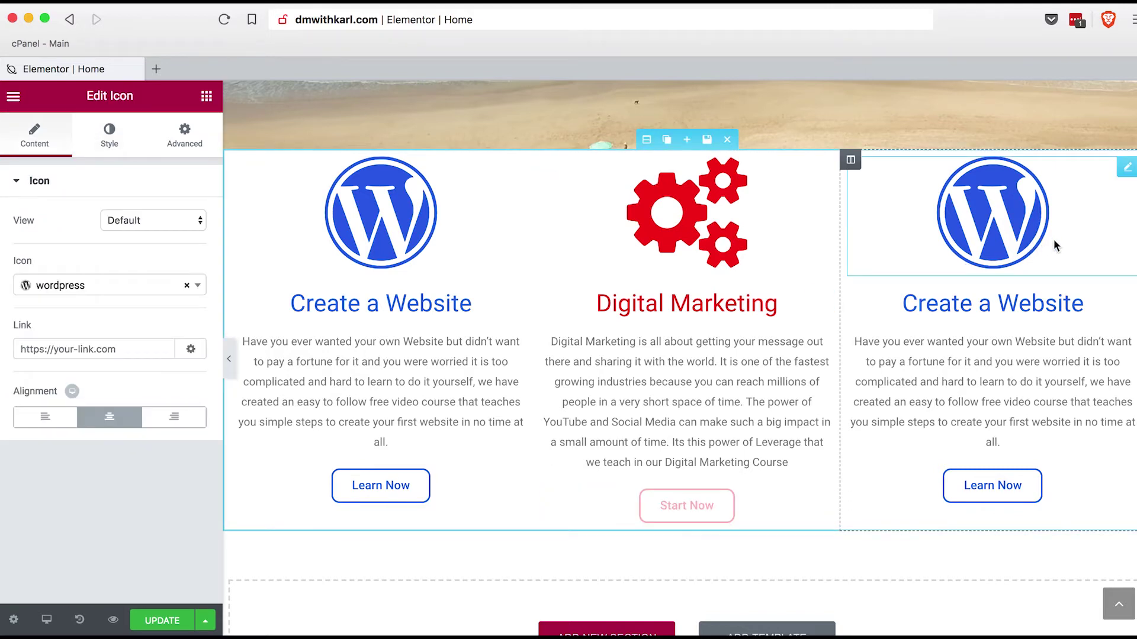
pyautogui.click(197, 287)
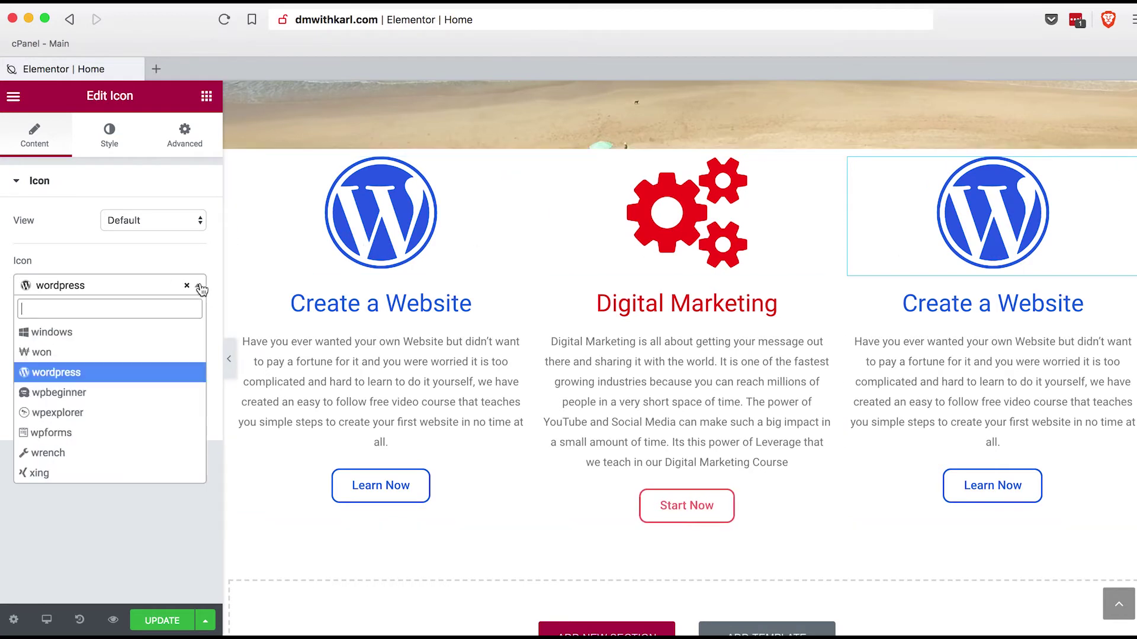
pyautogui.write('money')
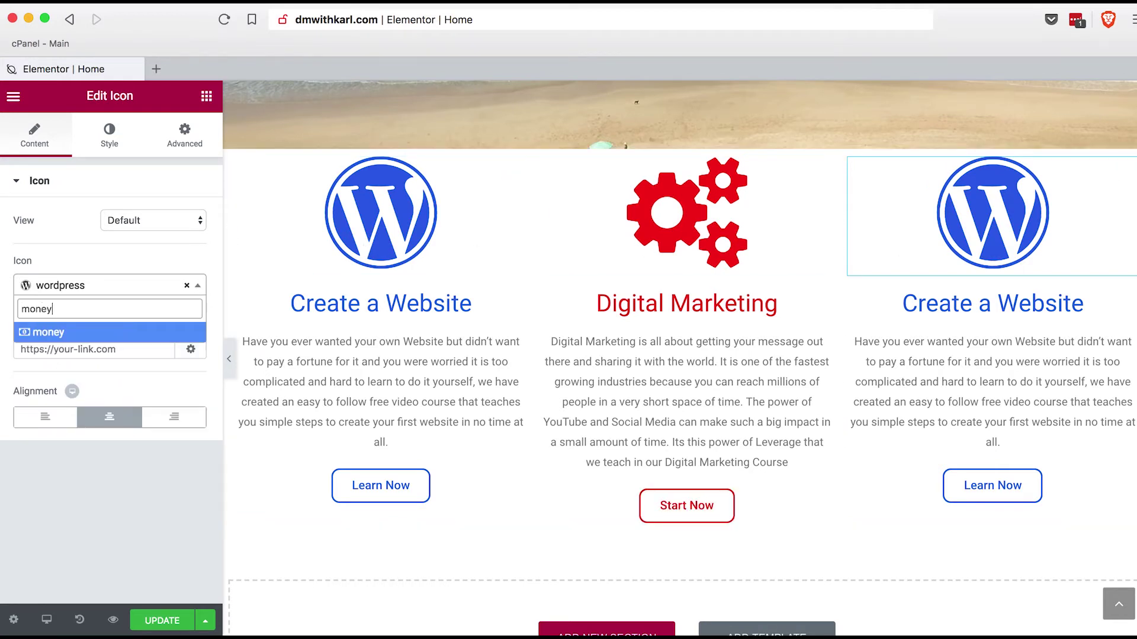
pyautogui.click(72, 332)
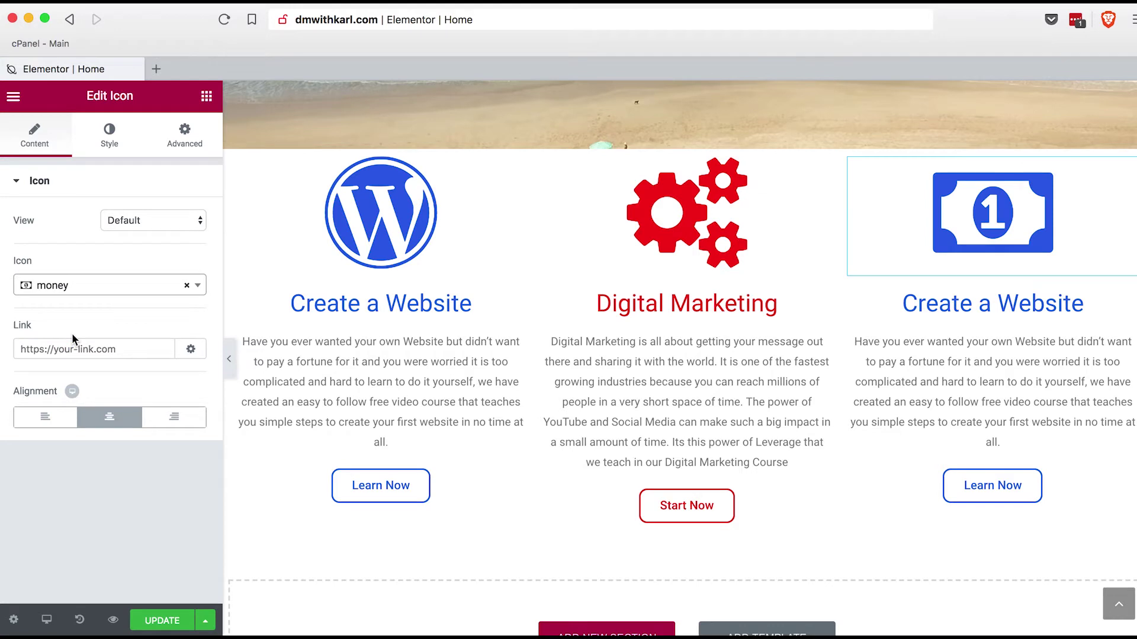
# Change the third column's heading to "Start a Business"
pyautogui.click(1021, 305)
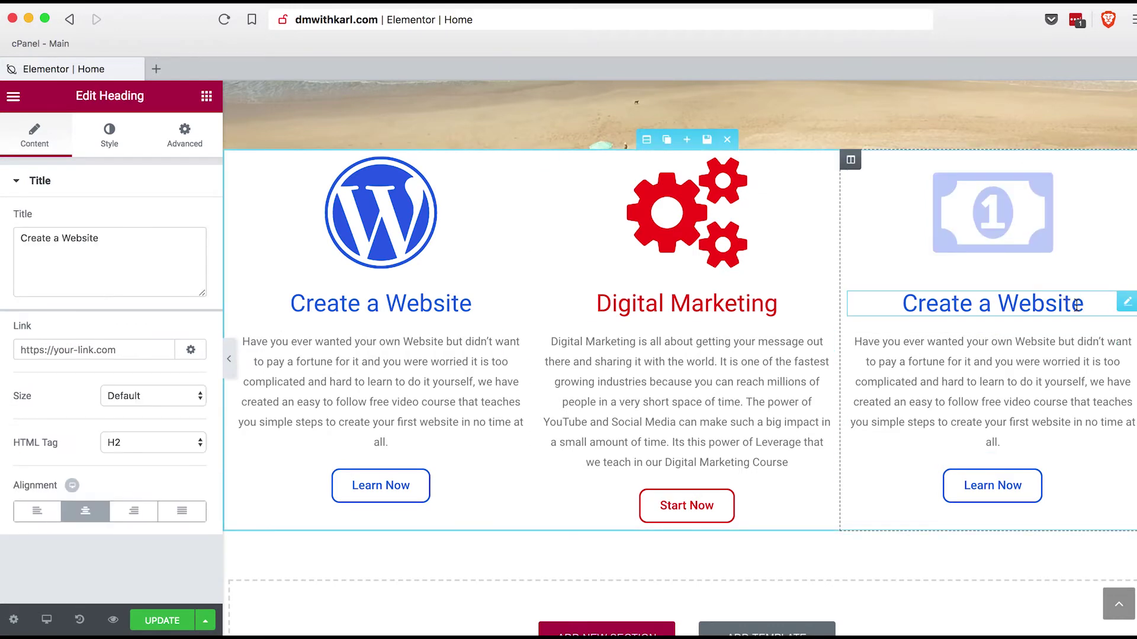
pyautogui.moveTo(99, 240); pyautogui.dragTo(32, 238)
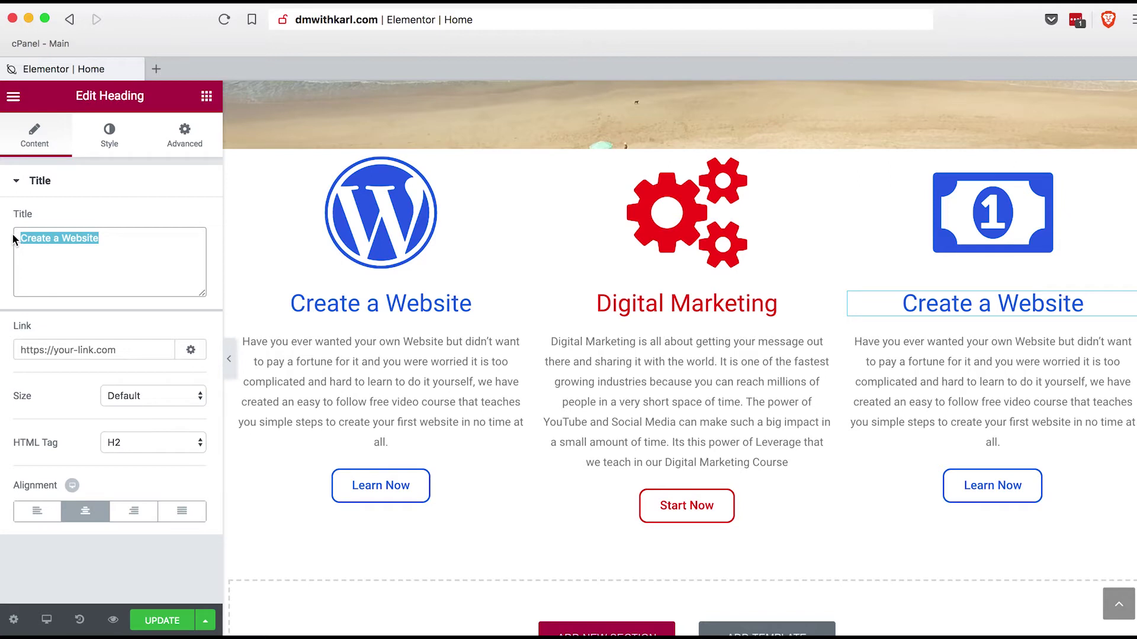
pyautogui.write('Start a Business')
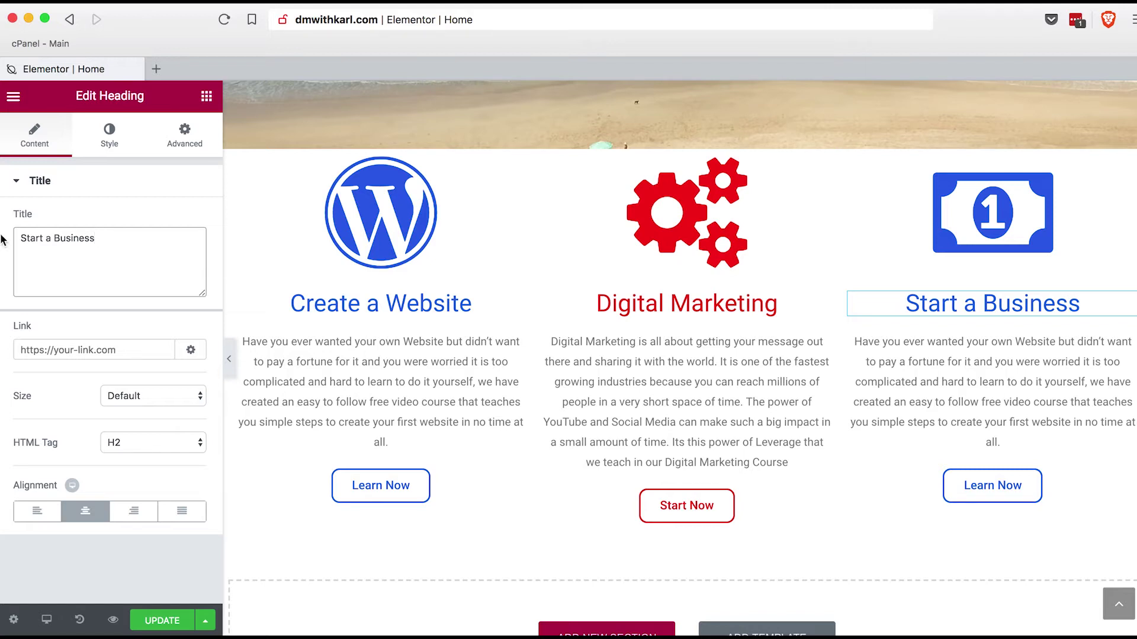
# Set the "Start a Business" heading's text color to #64d339
pyautogui.click(112, 139)
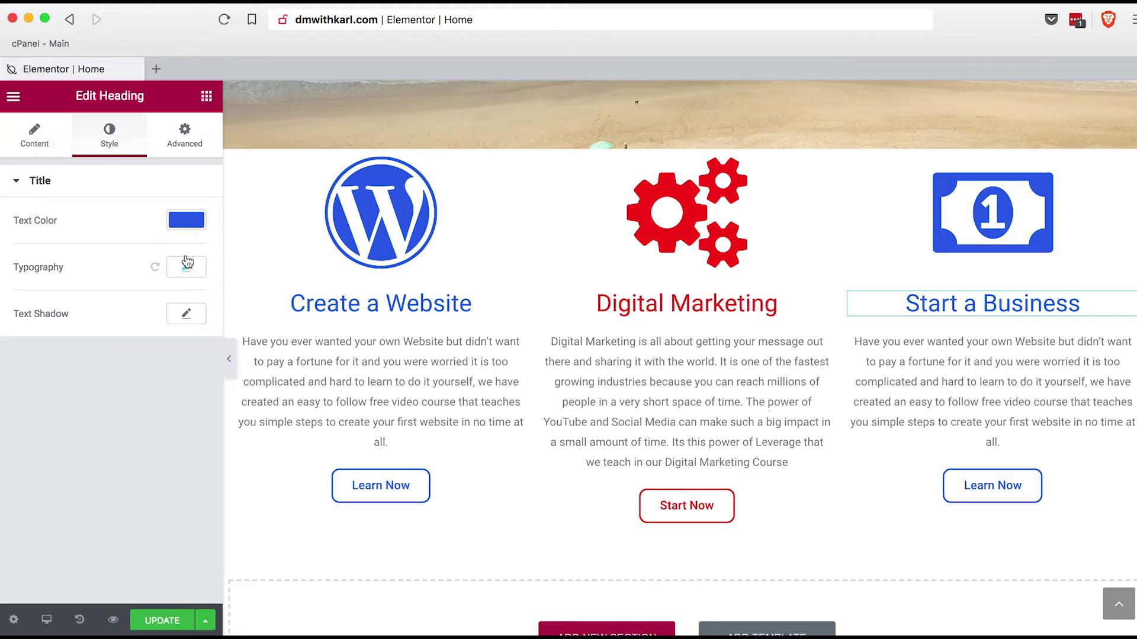
pyautogui.click(188, 220)
pyautogui.moveTo(85, 220); pyautogui.dragTo(20, 222)
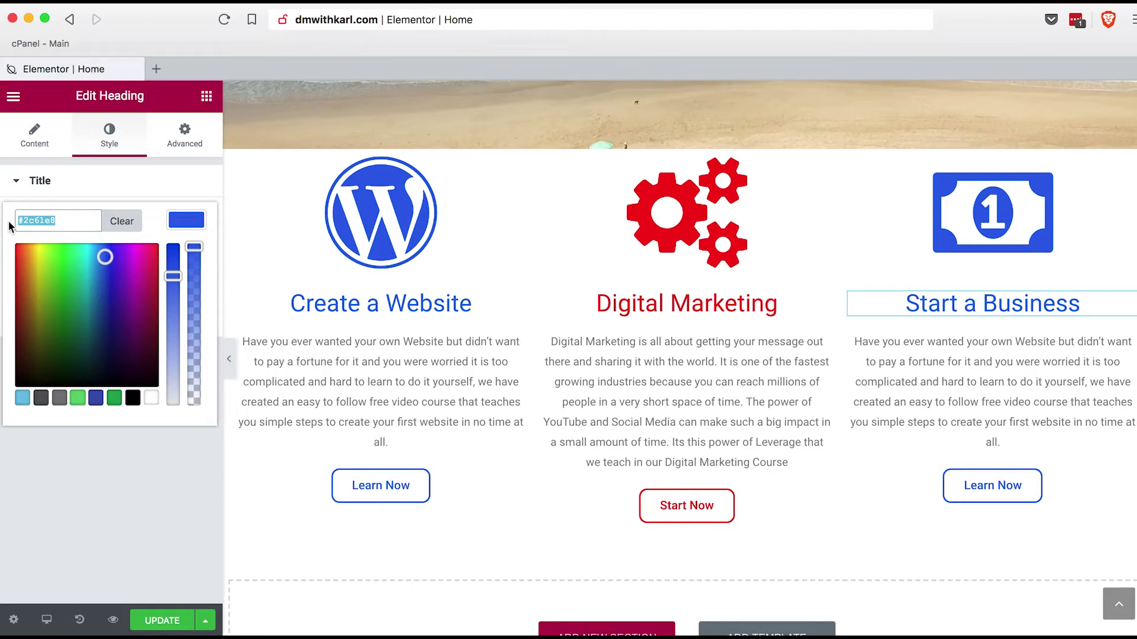
pyautogui.write('64')
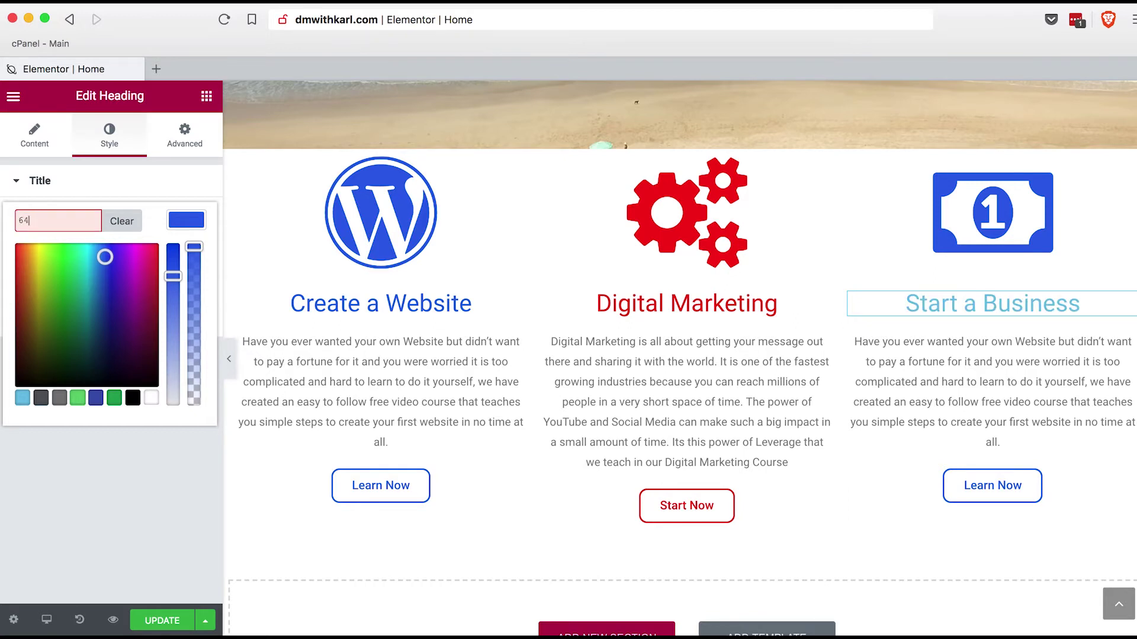
pyautogui.write('d339')
pyautogui.click(182, 221)
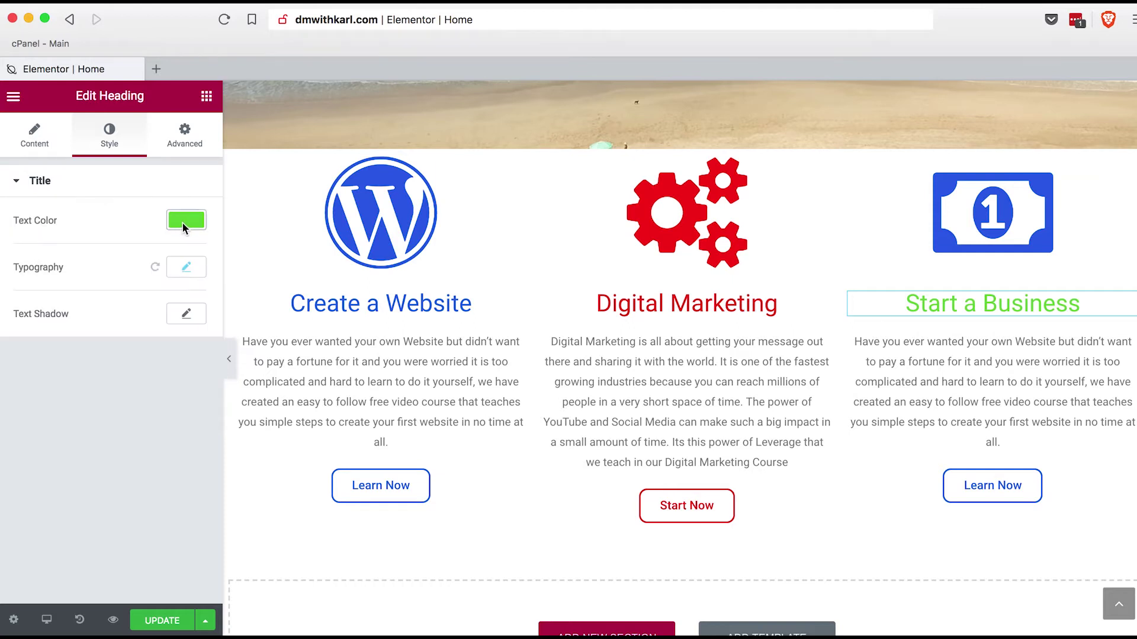
# Set the money icon's primary color to #64d339, matching the heading below it
pyautogui.click(1042, 248)
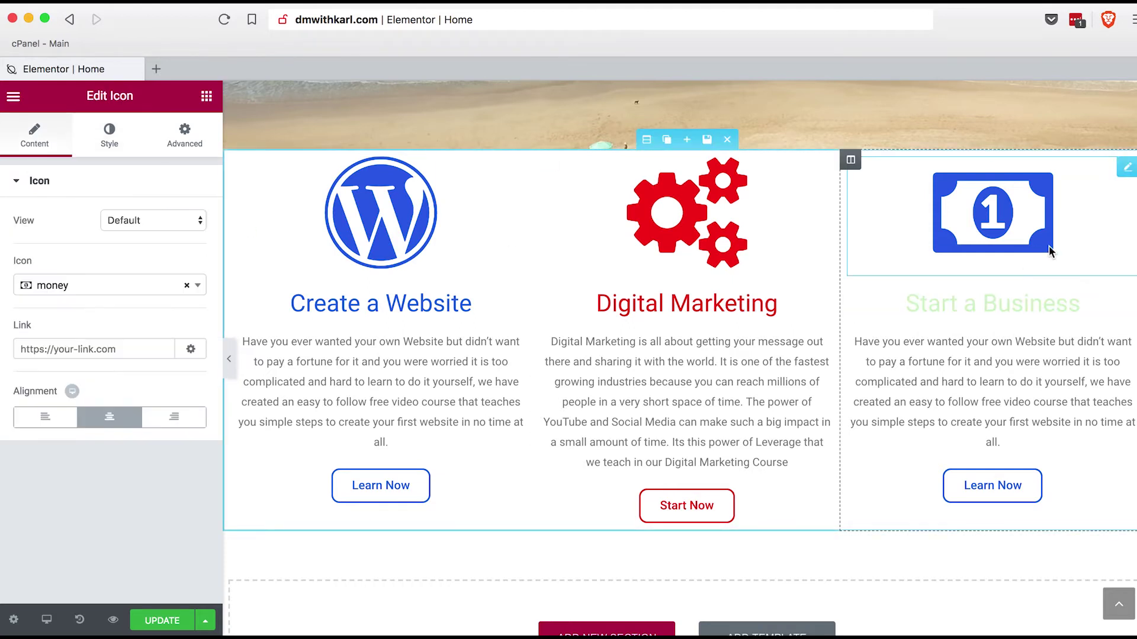
pyautogui.click(111, 142)
pyautogui.click(186, 222)
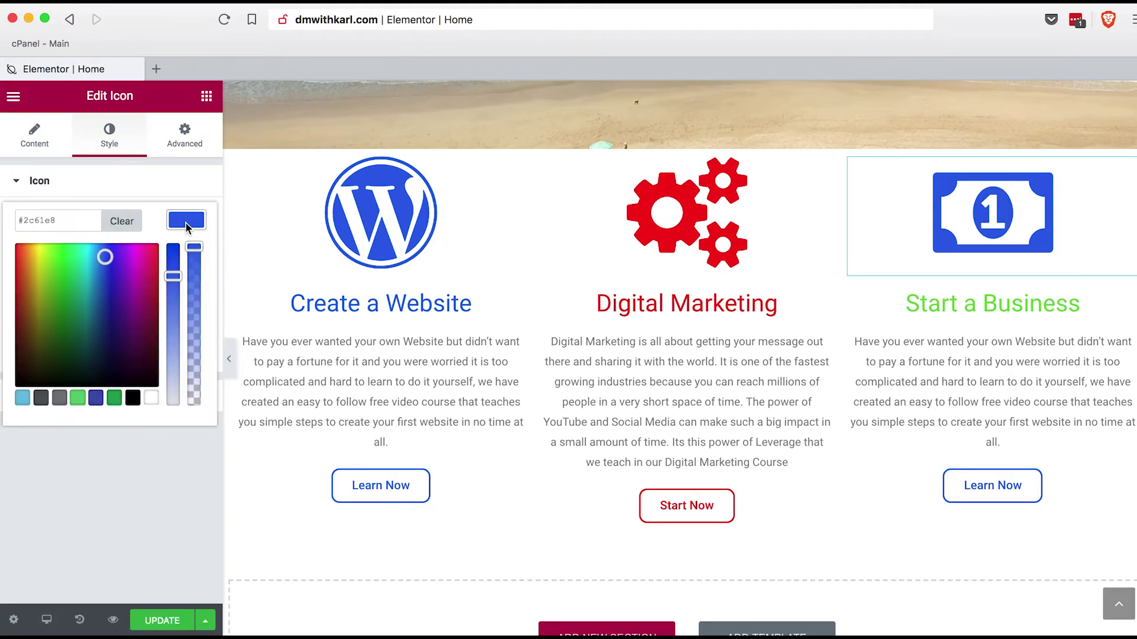
pyautogui.moveTo(95, 220); pyautogui.dragTo(2, 223)
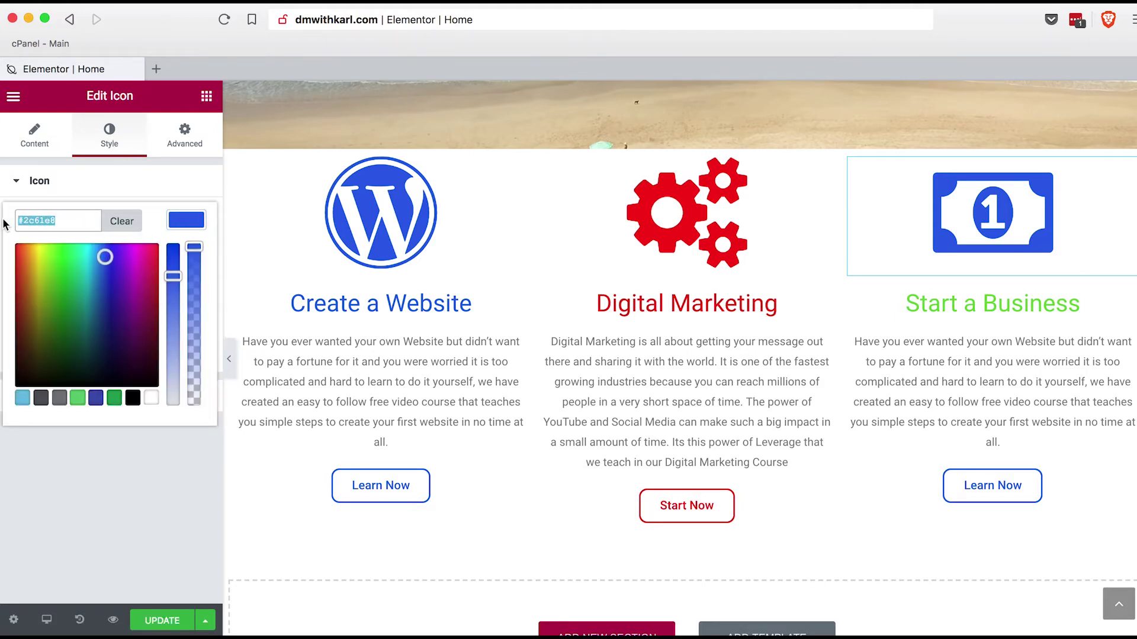
pyautogui.write('6')
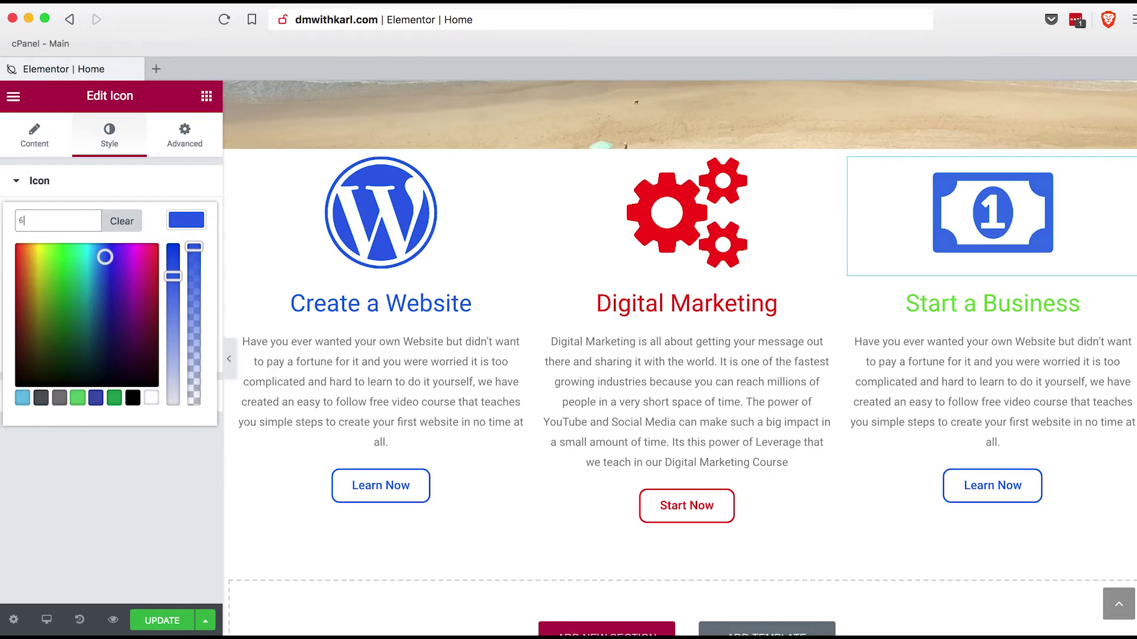
pyautogui.write('4d339')
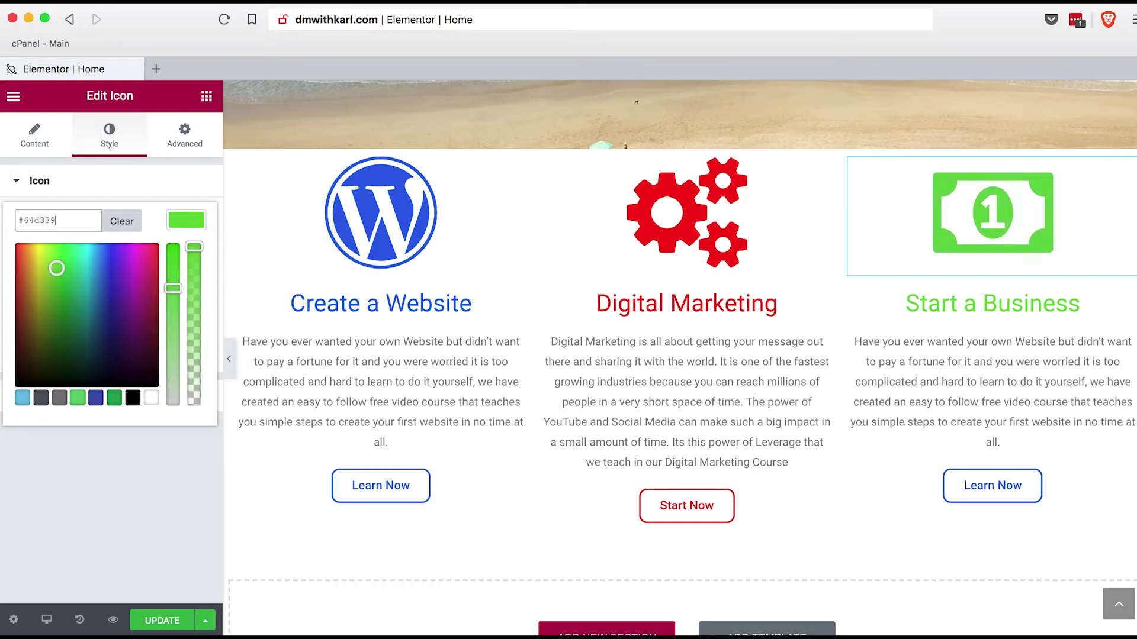
pyautogui.click(190, 219)
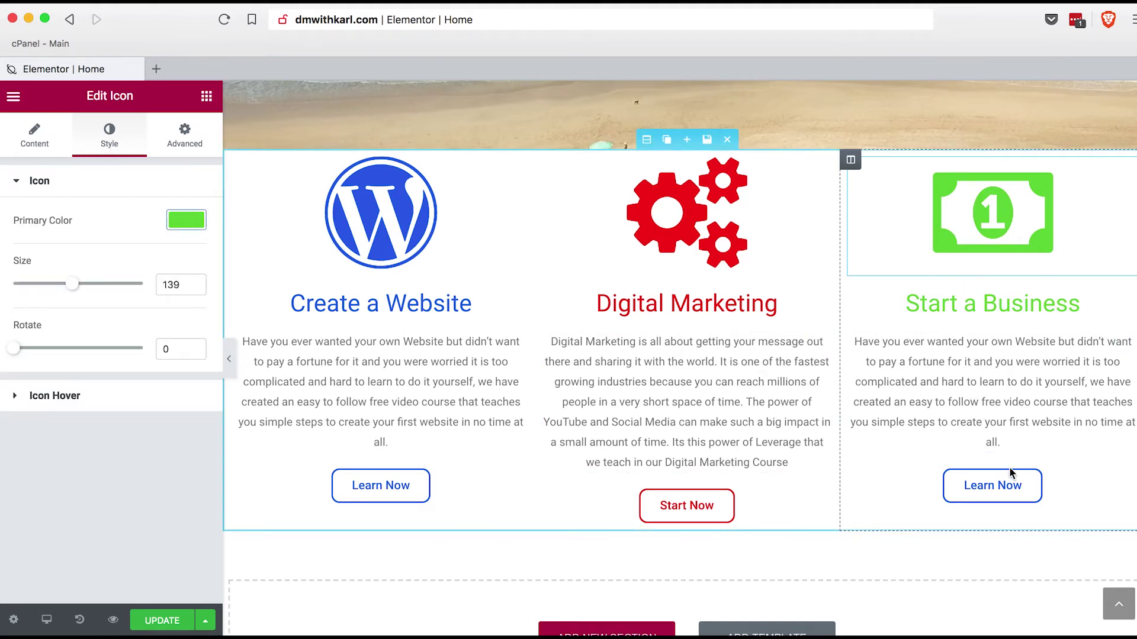
# Change the text of the third column's button to "Get Started"
pyautogui.click(1054, 492)
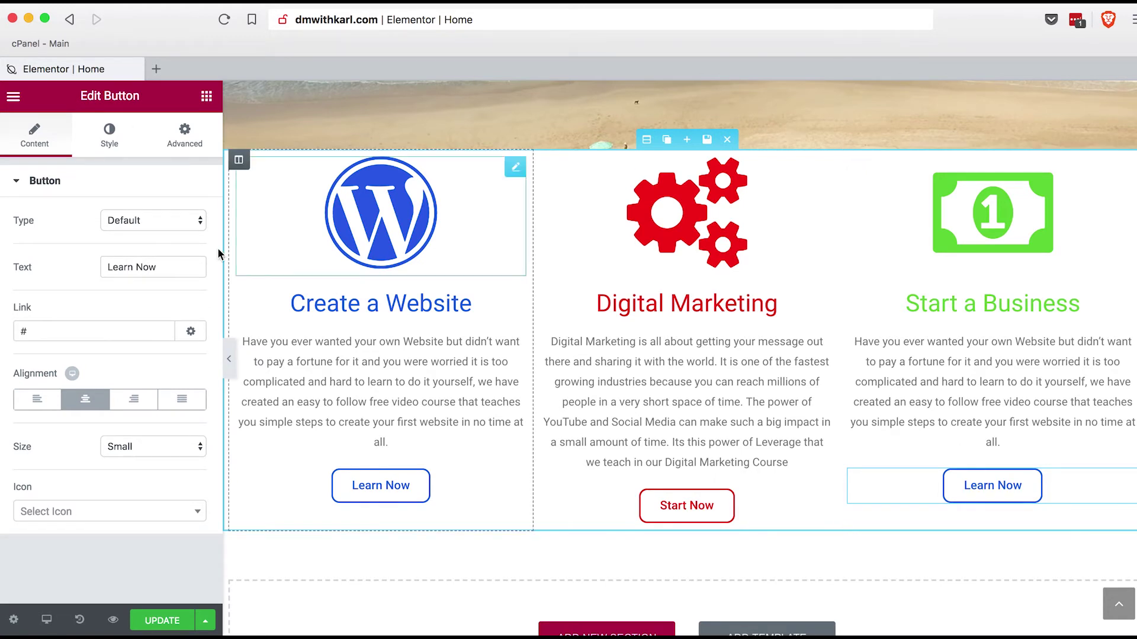
pyautogui.moveTo(168, 263); pyautogui.dragTo(99, 270)
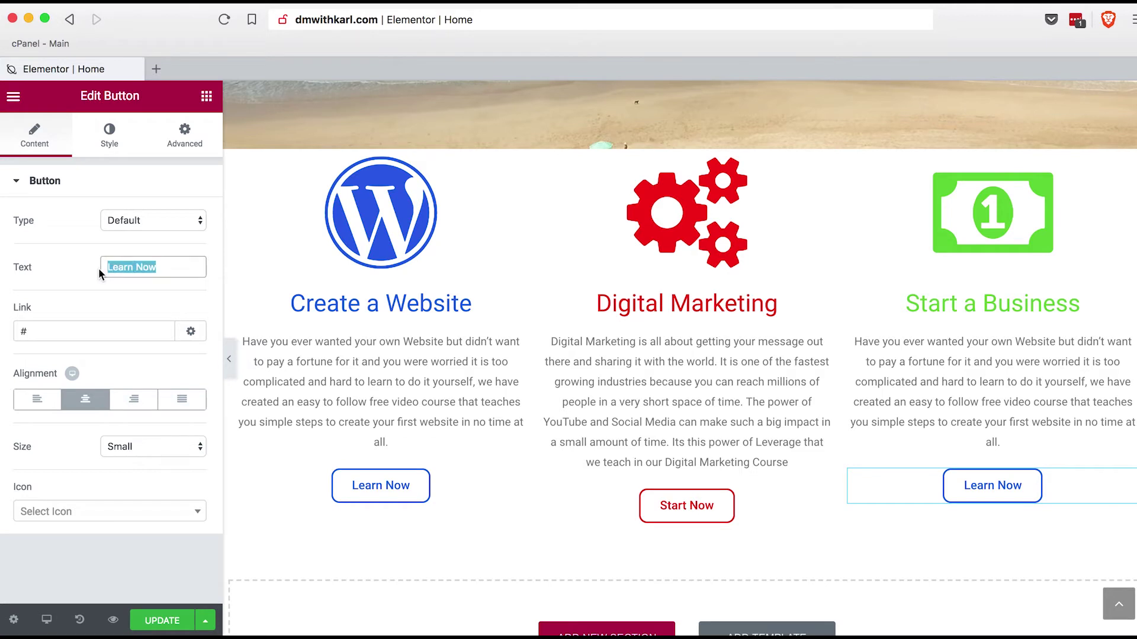
pyautogui.write('Get Started')
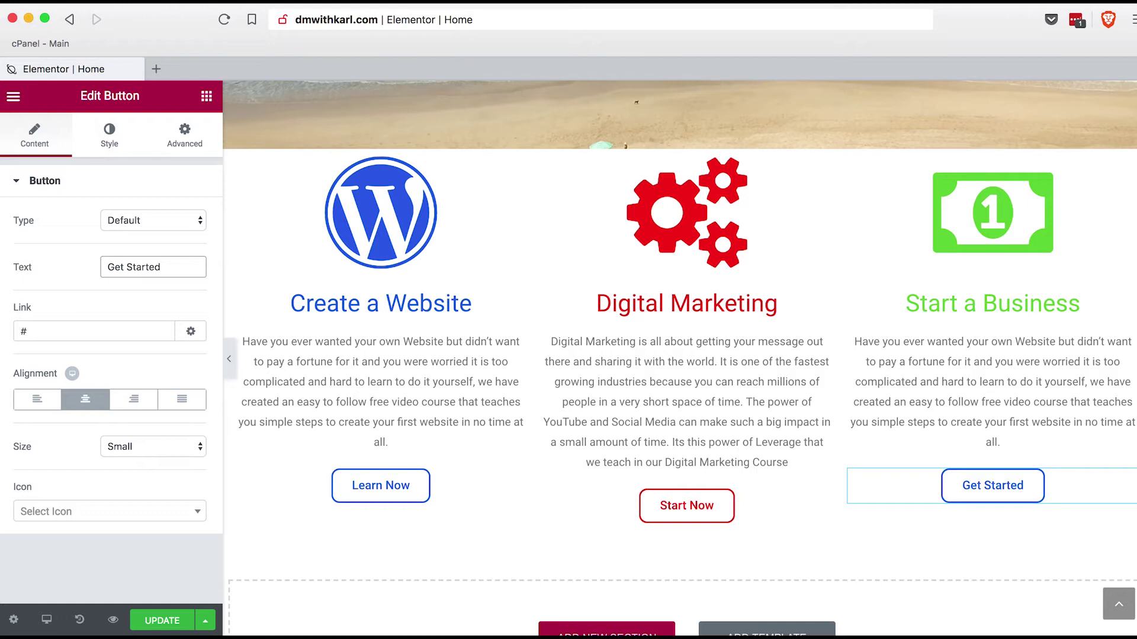
# Set the text color of the third column's "Get Started" button to #64d339
pyautogui.click(110, 135)
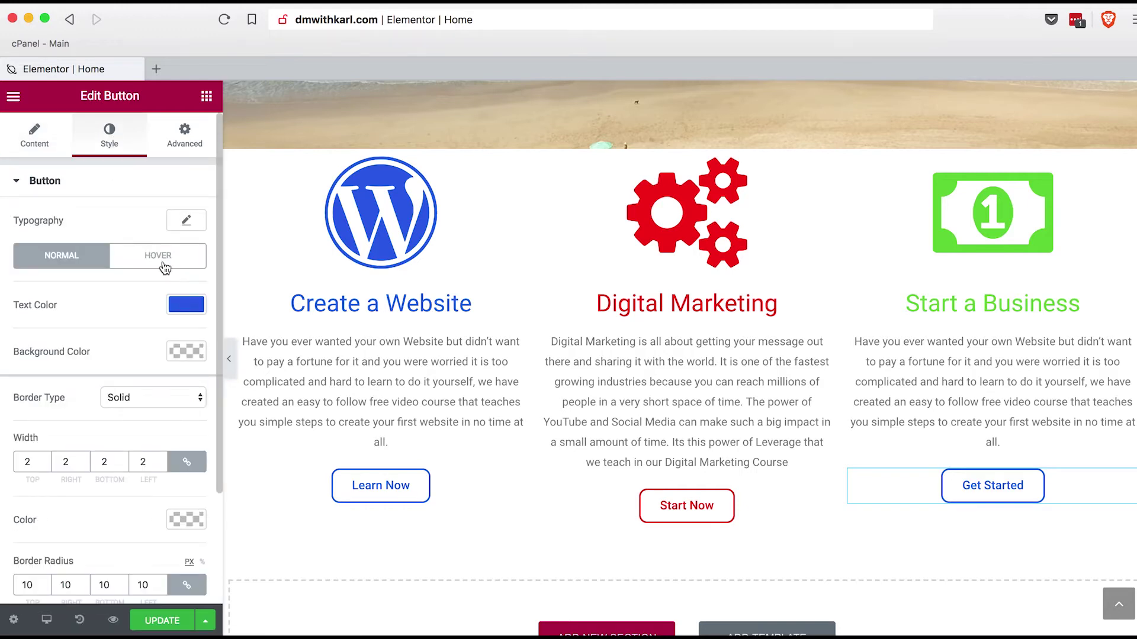
pyautogui.click(183, 306)
pyautogui.moveTo(73, 304); pyautogui.dragTo(1, 311)
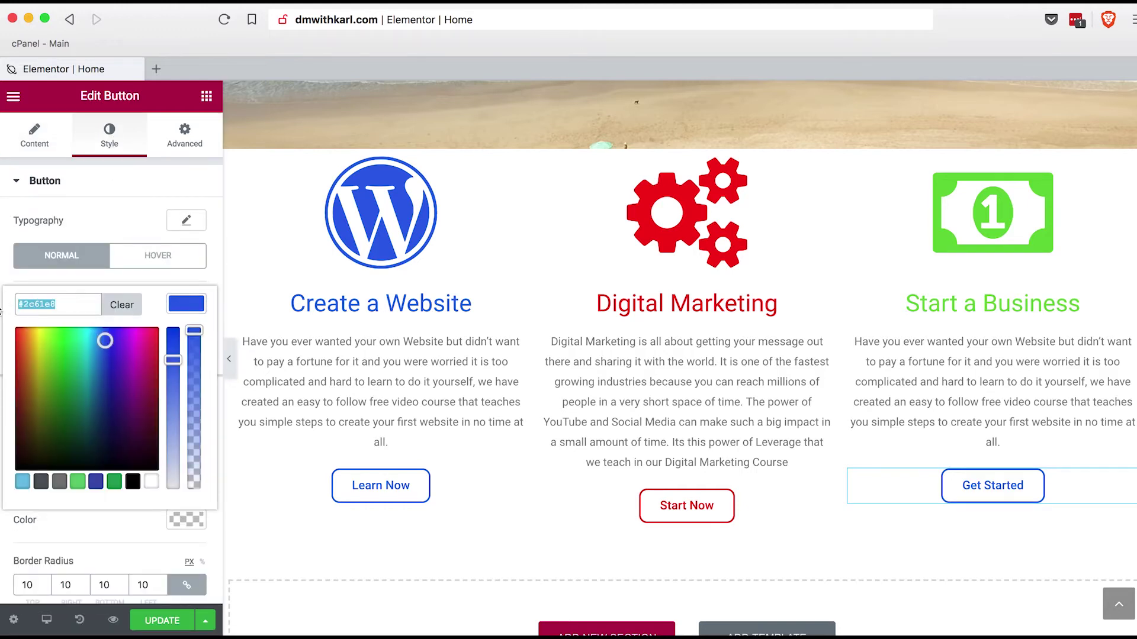
pyautogui.write('64')
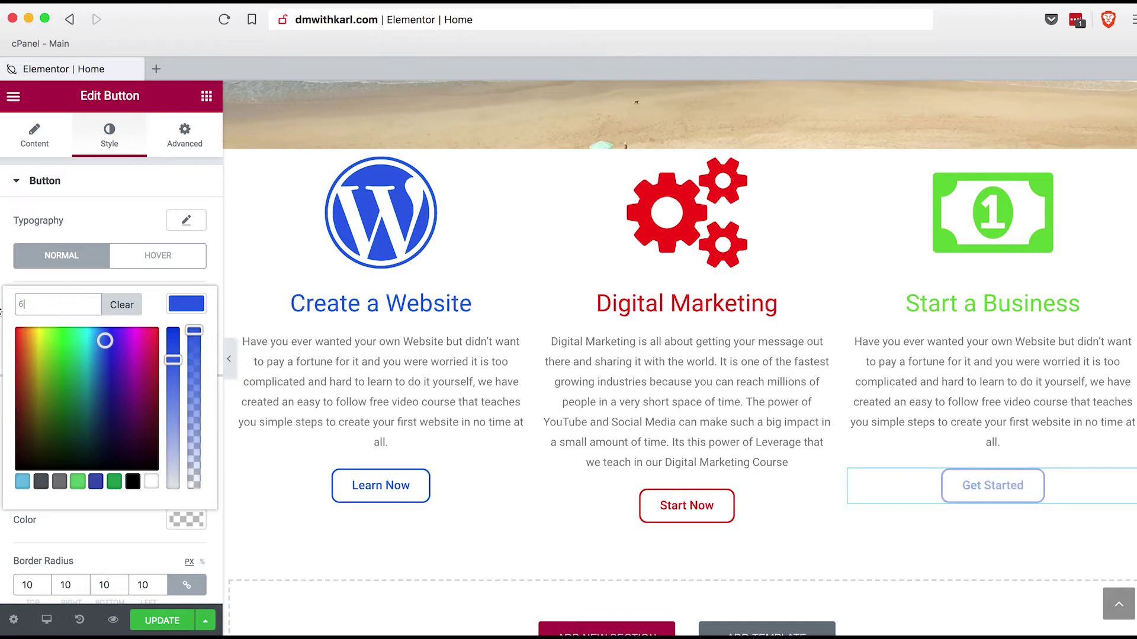
pyautogui.write('d339')
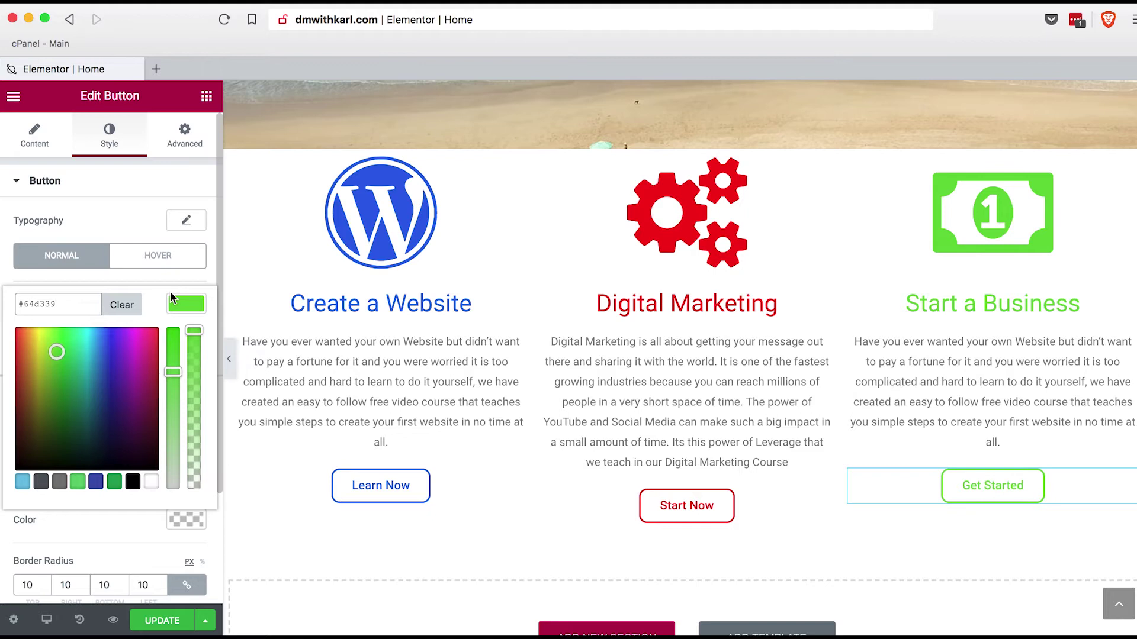
# Replace the third column's paragraph with the text beginning "If you want Freedom in your life" about starting an online business
pyautogui.scroll(-1, 147, 447)
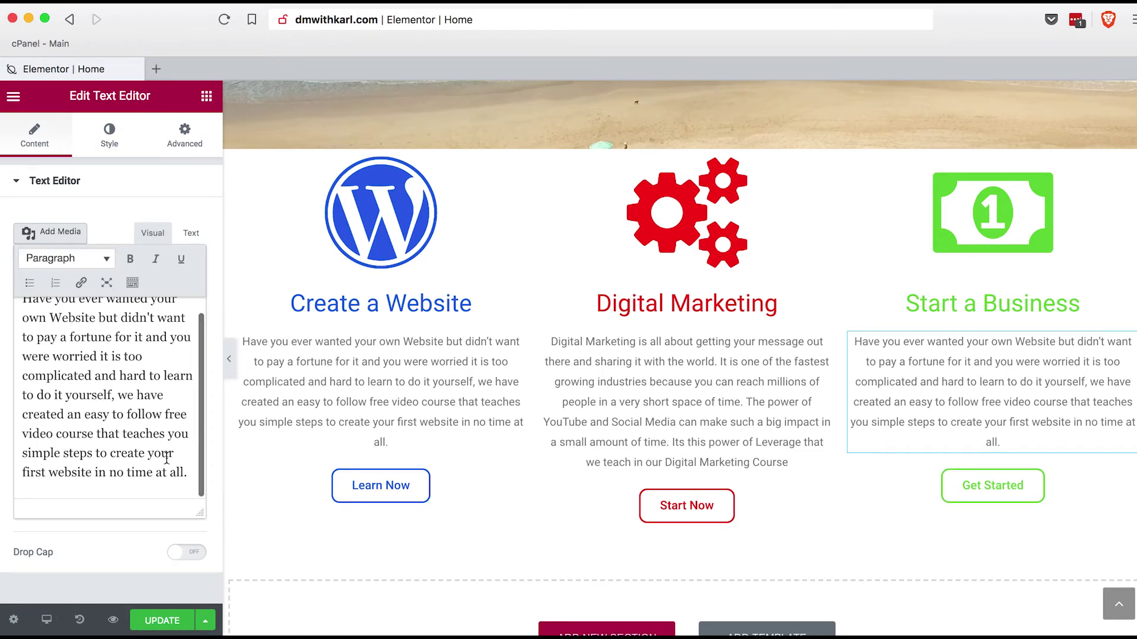
pyautogui.moveTo(187, 472); pyautogui.dragTo(54, 303)
pyautogui.write('If you want Freedom in your life then the best way to get this Freedom is to start an online Business. We have a course that will show you exactly how we got started online and how we made money with our online business, our course has simple easy steps to follow that will bring you big results.')
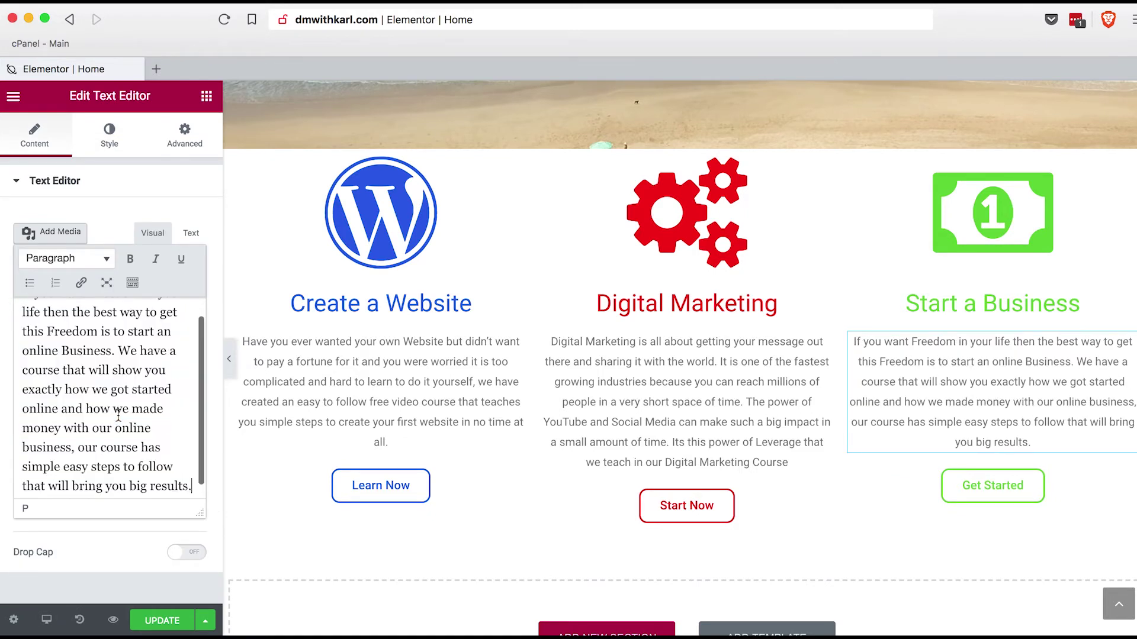
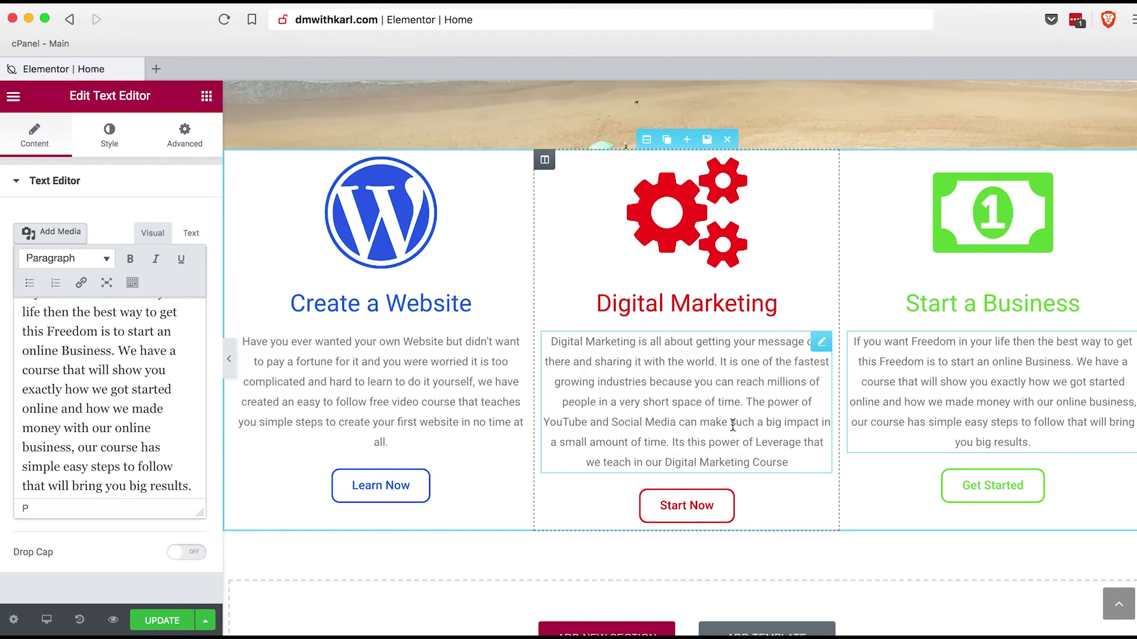
# Unlink the padding values of the "Create a Website" paragraph, set the top padding to 10 and add bottom padding
pyautogui.click(412, 432)
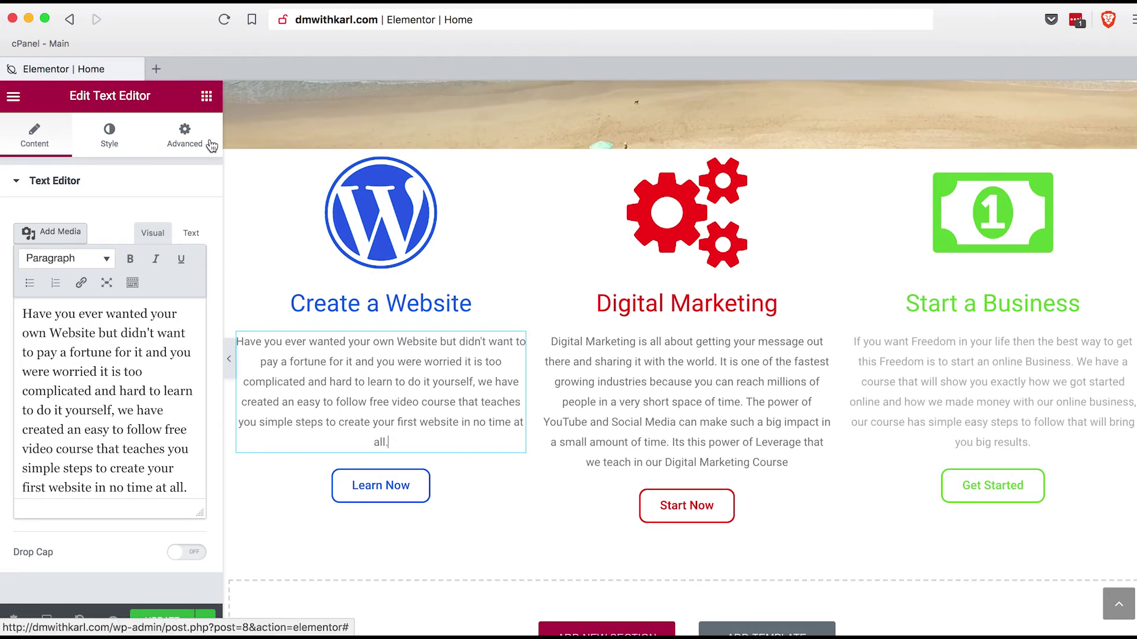
pyautogui.click(184, 135)
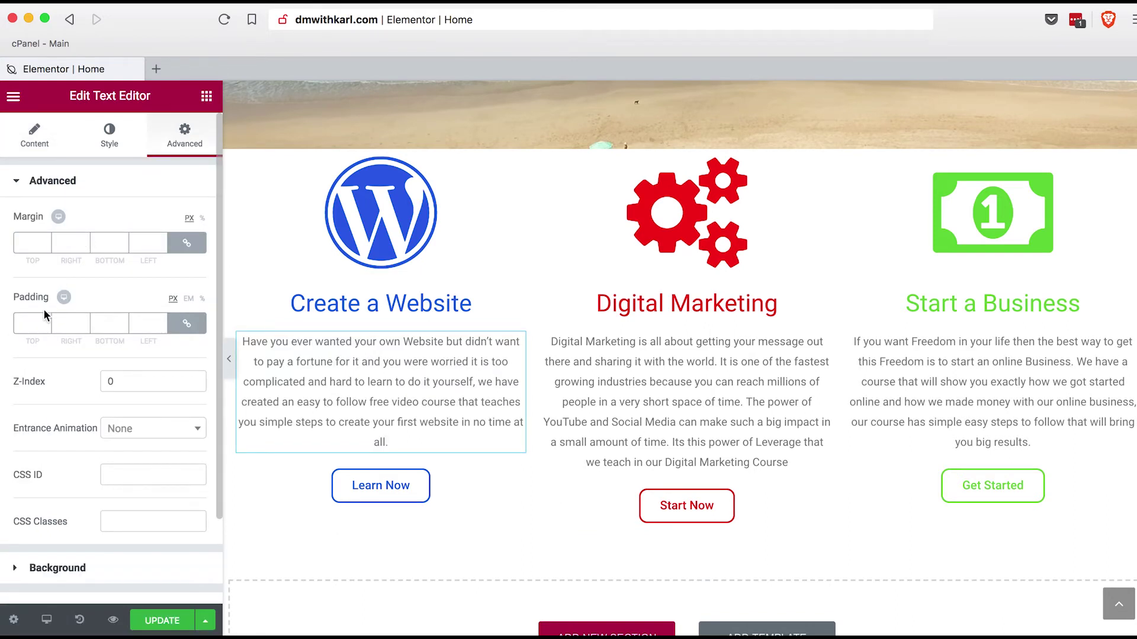
pyautogui.click(187, 323)
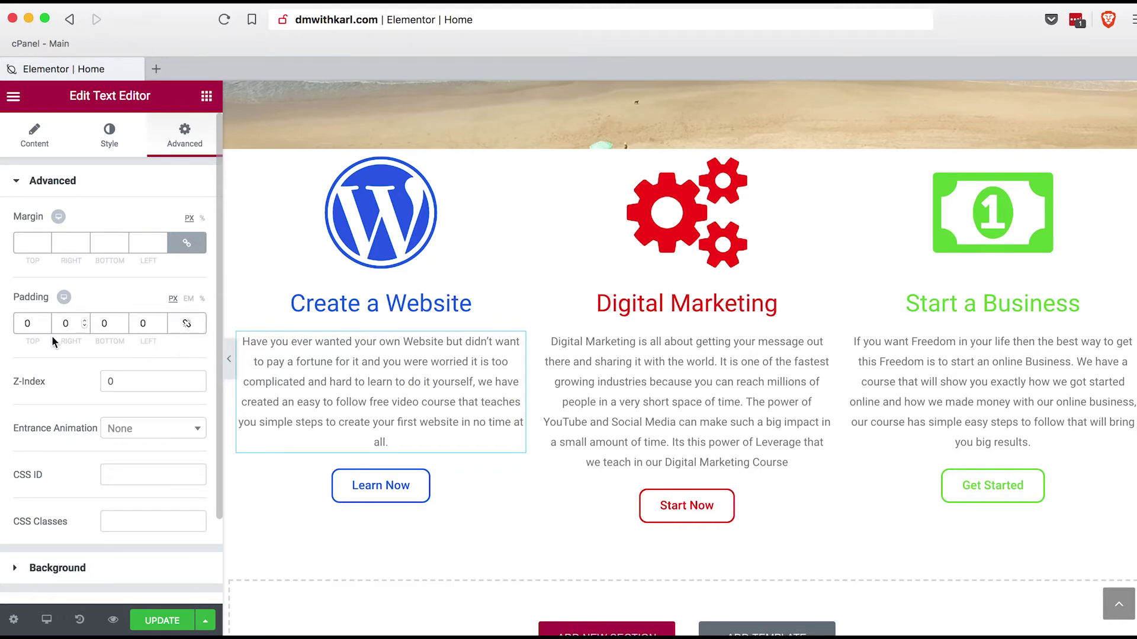
pyautogui.doubleClick(29, 323)
pyautogui.write('10')
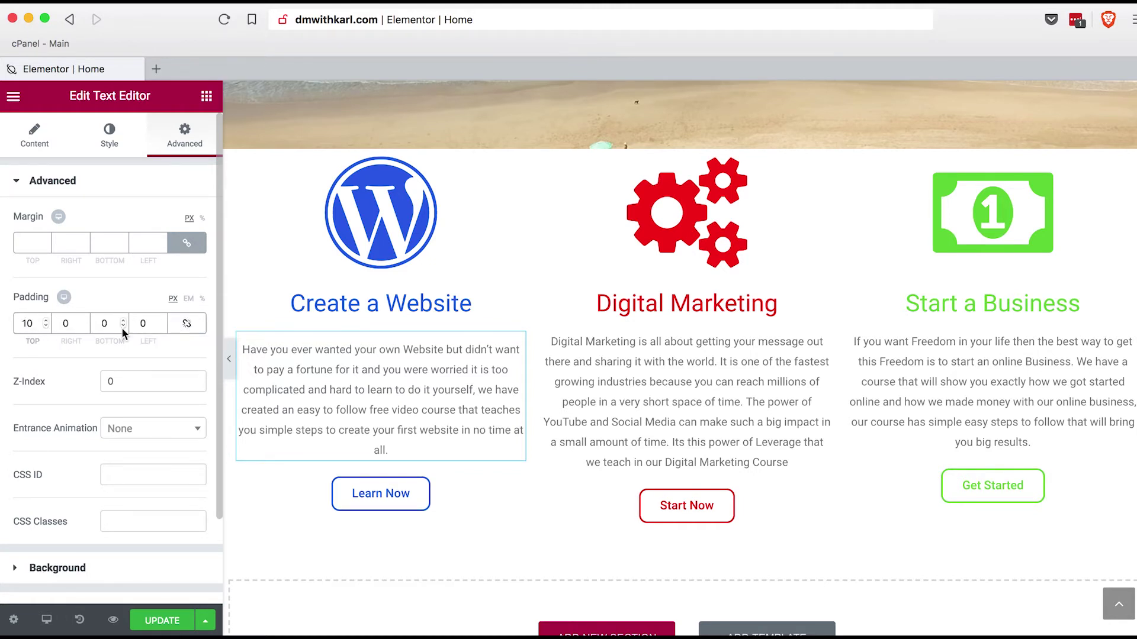
pyautogui.doubleClick(107, 324)
pyautogui.write('30')
# Unlink the padding values of the "Start a Business" paragraph and set them to 5 at the top and 10 at the bottom
pyautogui.click(924, 386)
pyautogui.click(185, 135)
pyautogui.click(187, 324)
pyautogui.doubleClick(28, 324)
pyautogui.write('5')
pyautogui.click(109, 323)
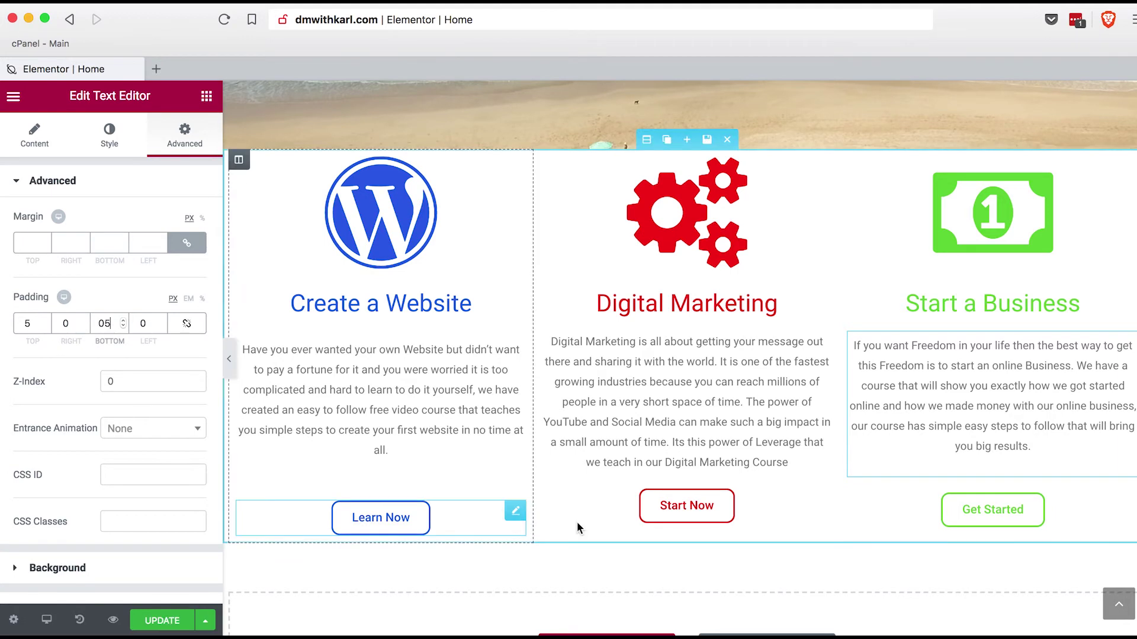
pyautogui.write('10')
# Unlink the padding values of the "Digital Marketing" paragraph and try a small bottom padding
pyautogui.click(686, 403)
pyautogui.click(184, 135)
pyautogui.click(186, 323)
pyautogui.click(109, 323)
pyautogui.write('1')
pyautogui.press('BackSpace')
# Try bottom paddings of 7, 5 and 1 on the "Create a Website" paragraph to line up the buttons
pyautogui.click(379, 403)
pyautogui.click(185, 135)
pyautogui.click(110, 324)
pyautogui.press('BackSpace')
pyautogui.press('BackSpace')
pyautogui.write('7')
pyautogui.press('BackSpace')
pyautogui.write('5')
pyautogui.press('BackSpace')
pyautogui.write('1')
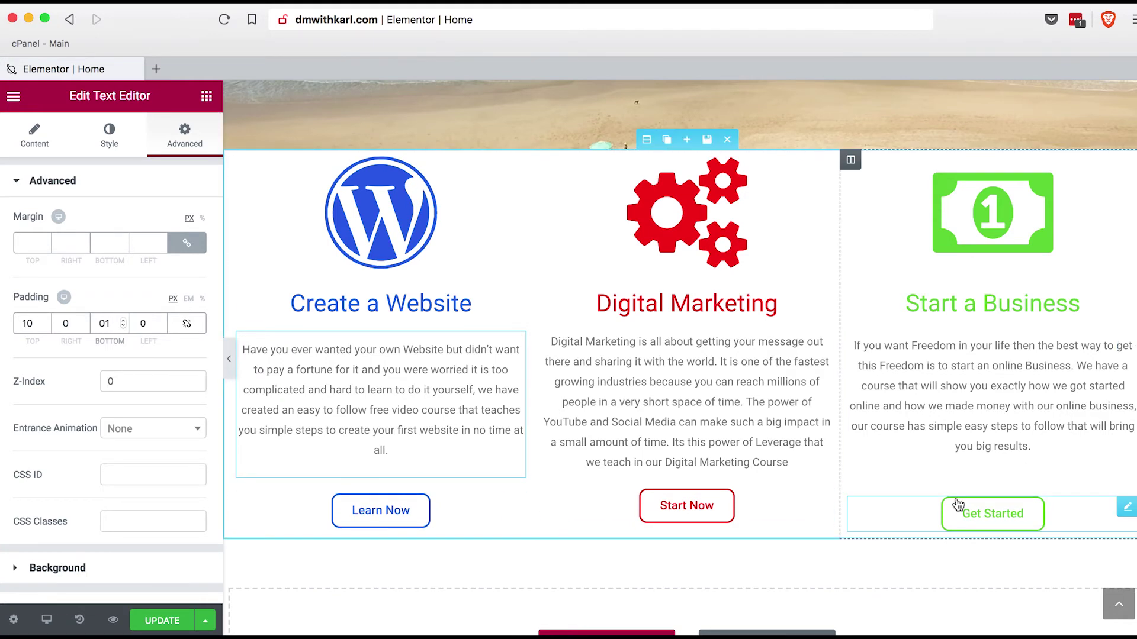
# Set the bottom padding of the "Digital Marketing" paragraph to 1
pyautogui.click(620, 441)
pyautogui.click(109, 323)
pyautogui.write('1')
# Adjust the bottom padding of the "Create a Website" paragraph to 14 so its button lines up with the middle one
pyautogui.click(452, 453)
pyautogui.click(185, 135)
pyautogui.click(110, 323)
pyautogui.press('BackSpace')
pyautogui.write('6')
pyautogui.press('BackSpace')
pyautogui.write('12')
pyautogui.press('BackSpace')
pyautogui.write('5')
pyautogui.press('BackSpace')
pyautogui.write('4')
# Set the bottom padding of the "Start a Business" paragraph to 22 to align its button with the others
pyautogui.click(888, 444)
pyautogui.click(185, 135)
pyautogui.press('BackSpace')
pyautogui.press('BackSpace')
pyautogui.write('22')
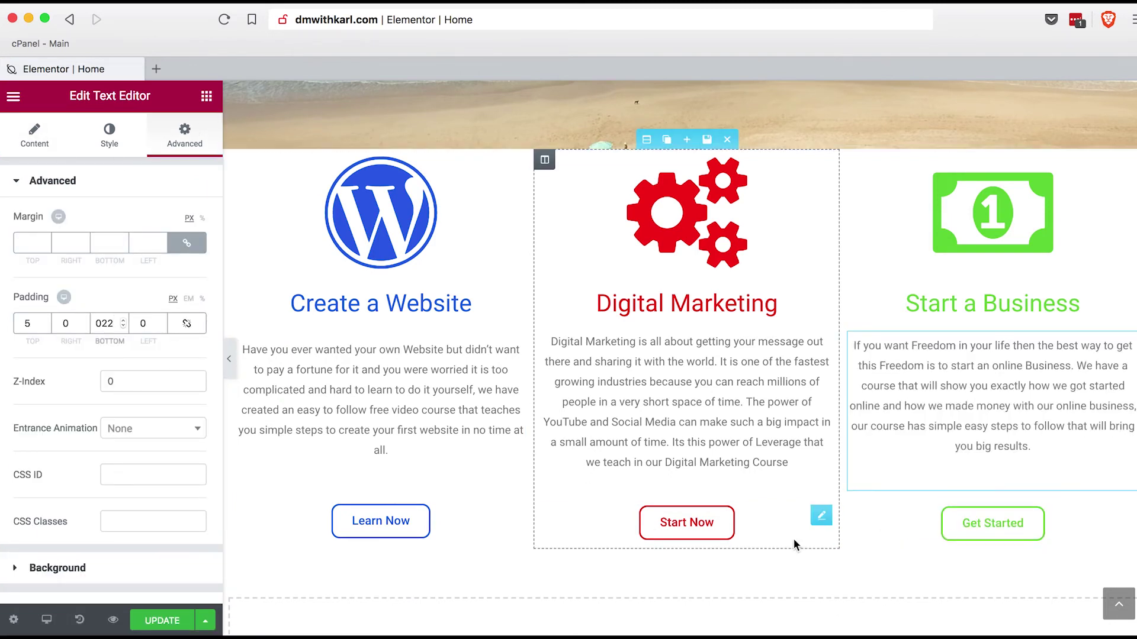
# Add a new section with two equal columns below the three-column section
pyautogui.scroll(-2, 793, 441)
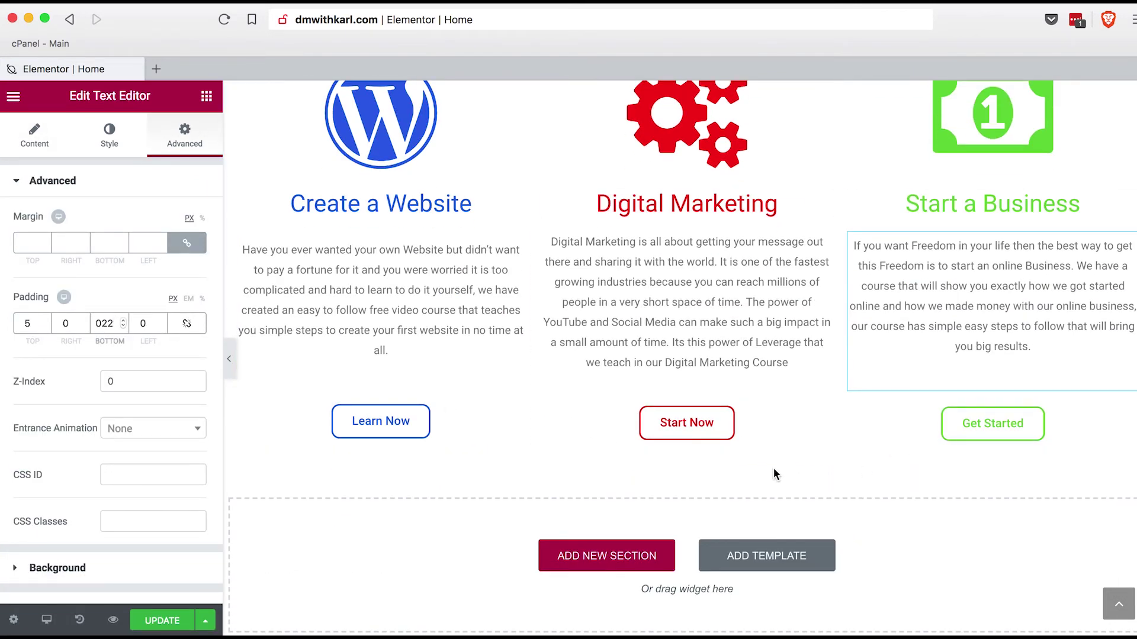
pyautogui.click(591, 560)
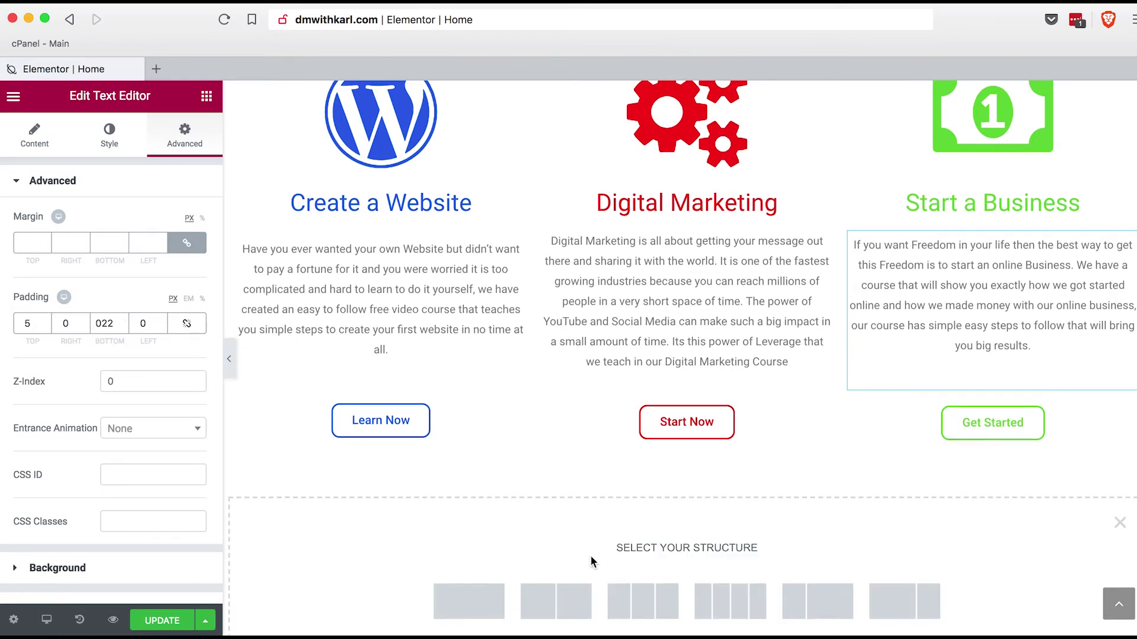
pyautogui.scroll(-3, 591, 557)
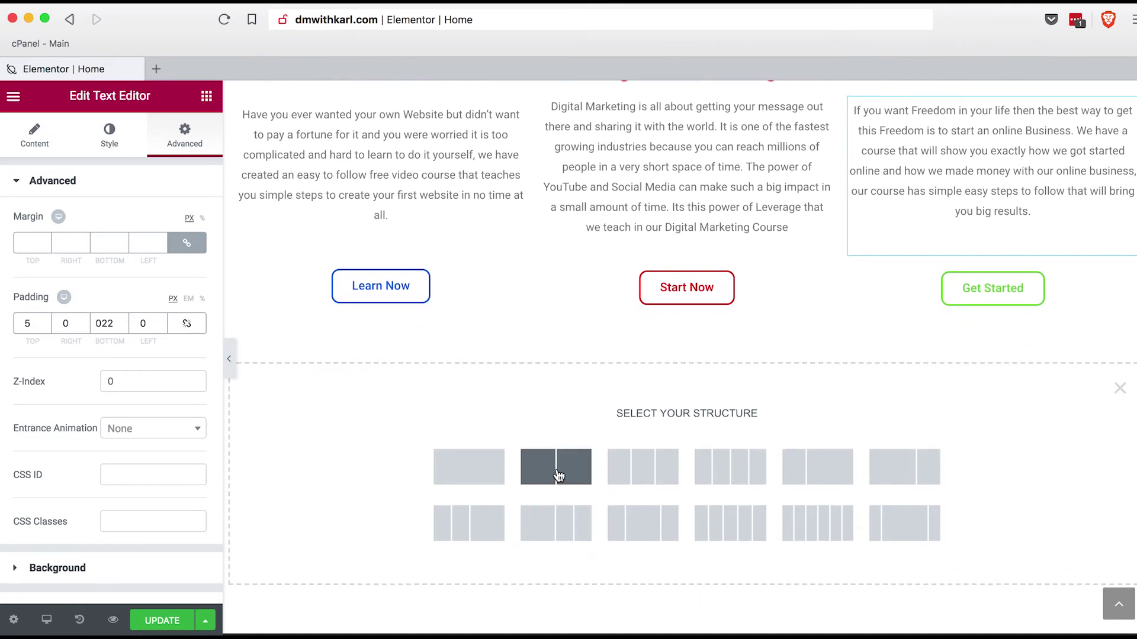
pyautogui.click(558, 473)
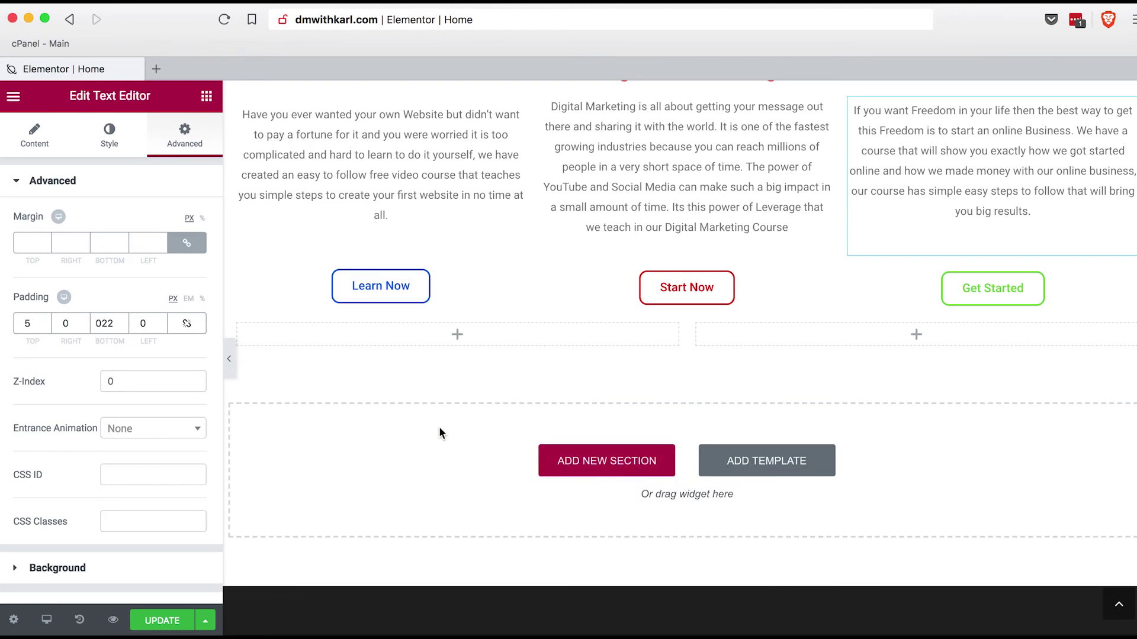
# Place a text block in the new section's right column, containing Jim Rohn's quote beginning "We must all suffer from one of two pains"
pyautogui.click(206, 98)
pyautogui.moveTo(164, 288); pyautogui.dragTo(844, 338)
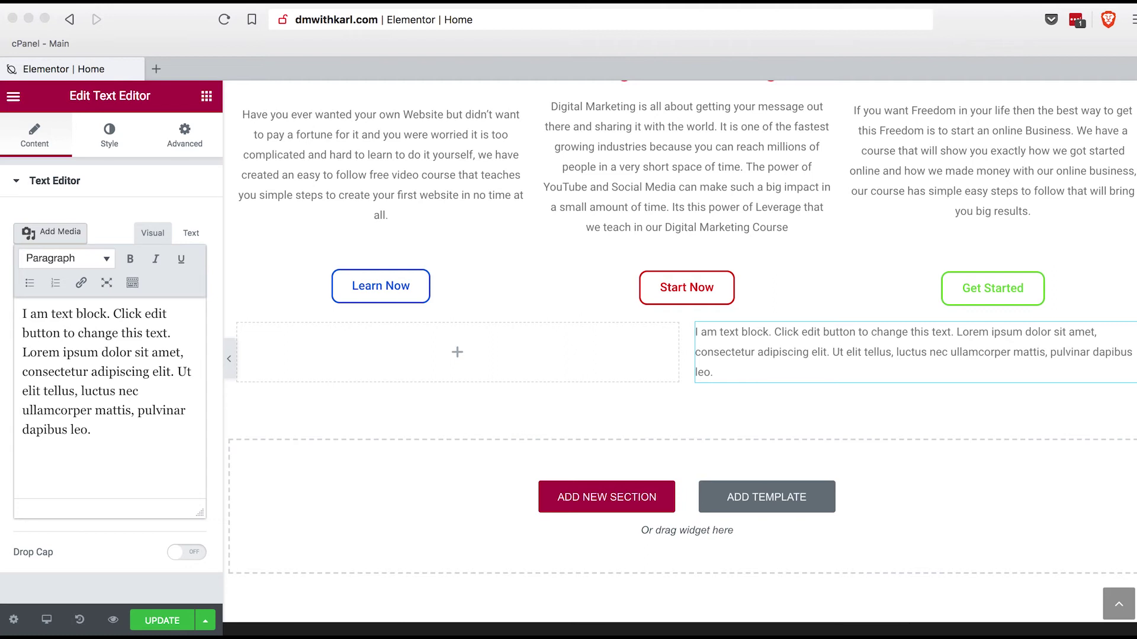
pyautogui.click(116, 433)
pyautogui.moveTo(108, 430); pyautogui.dragTo(19, 316)
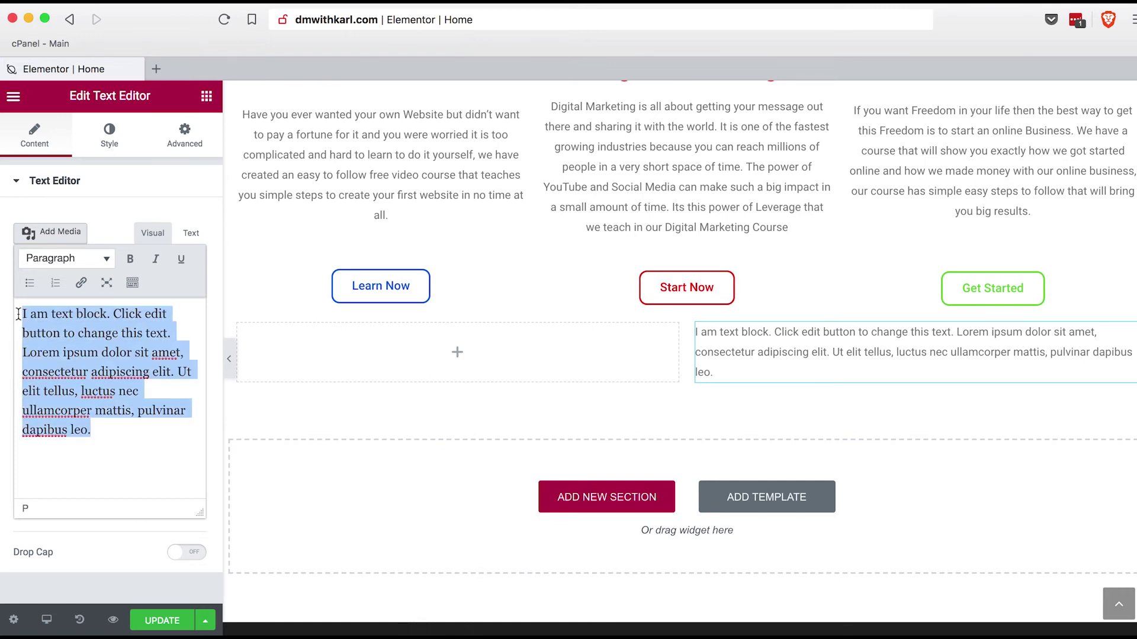
pyautogui.write('"We must all suffer from one of two pains:the pain of discipline or the pain of regret. The difference is discipline weighs ounces while regret weighs tons." Jim Rohn')
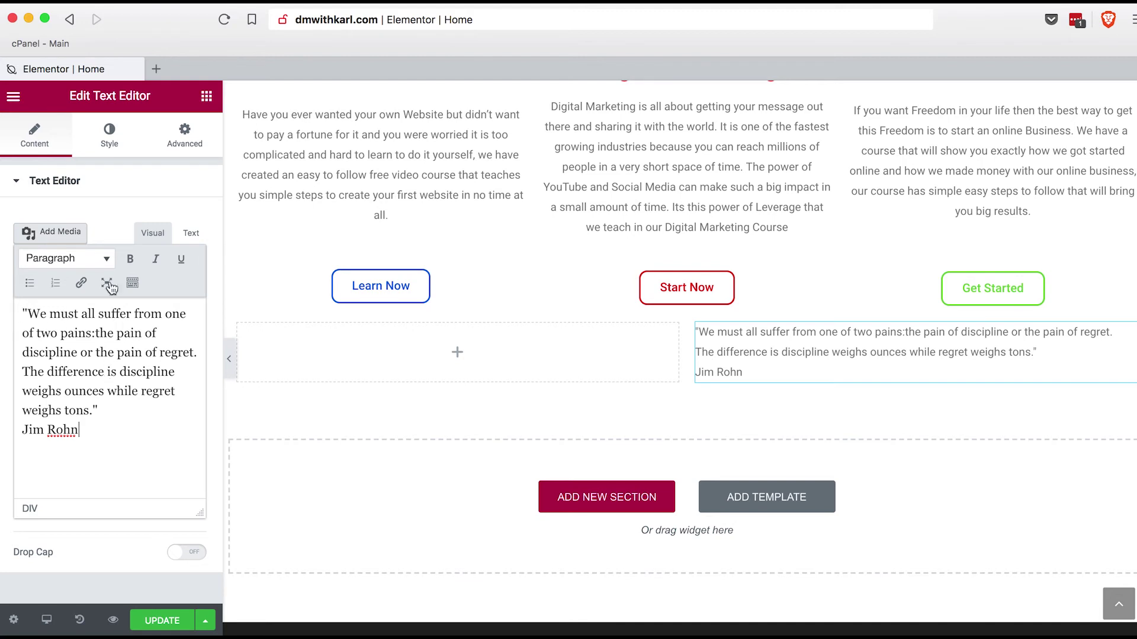
# Center the quote text and set its color to black (#000000)
pyautogui.click(110, 142)
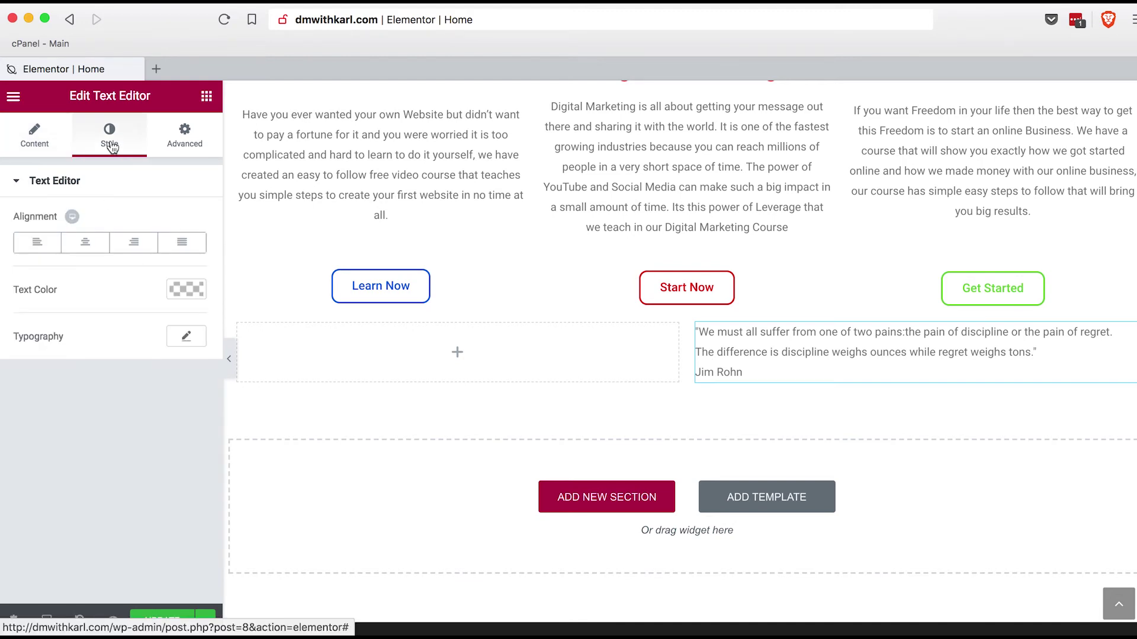
pyautogui.click(85, 244)
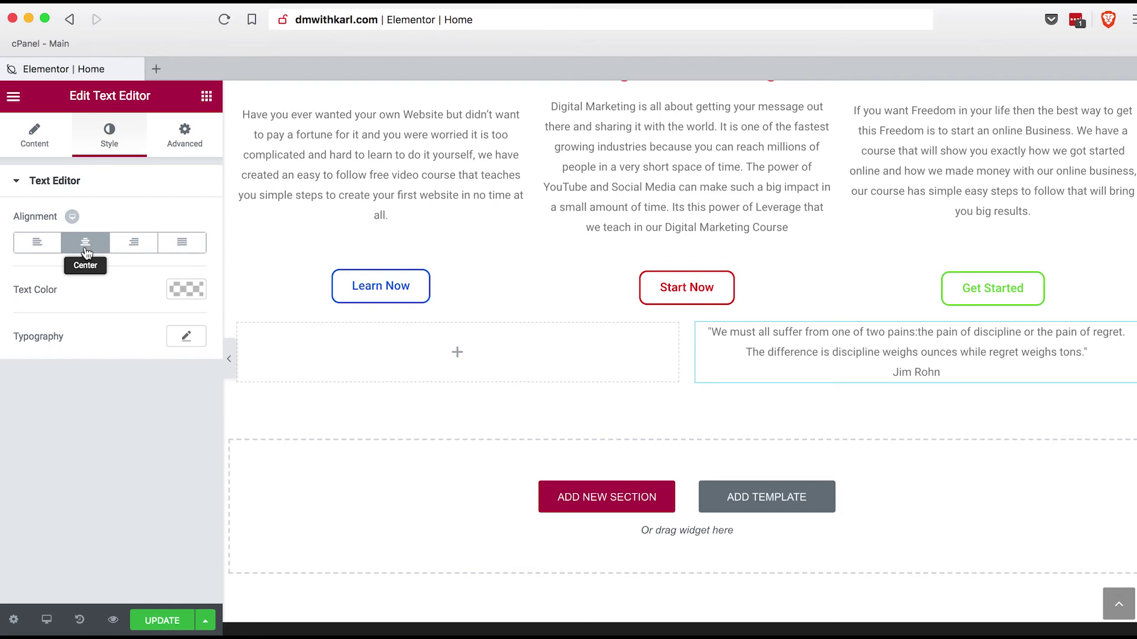
pyautogui.click(180, 290)
pyautogui.click(132, 466)
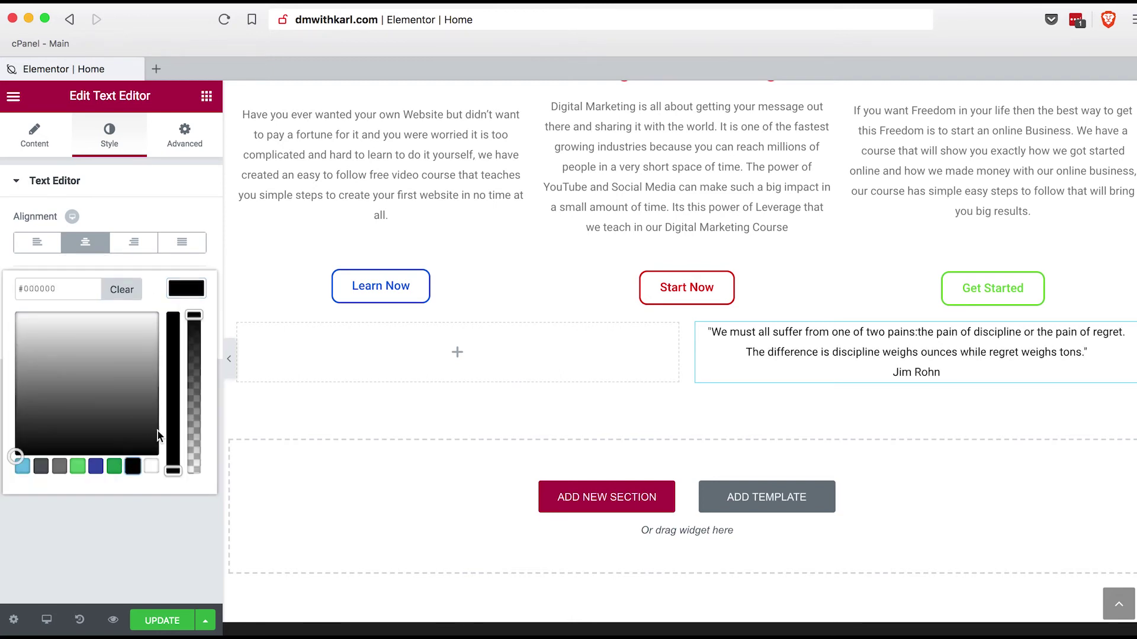
pyautogui.click(194, 296)
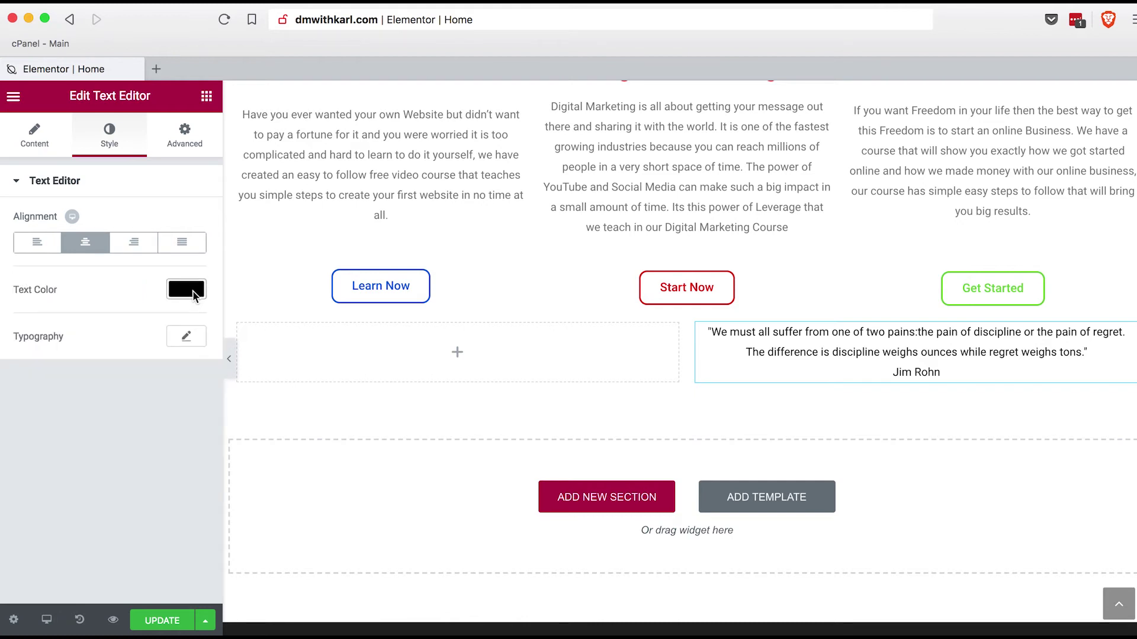
# Give the two-column section a classic background using the surfers image DSC_5712.jpg from the media library
pyautogui.moveTo(513, 357)
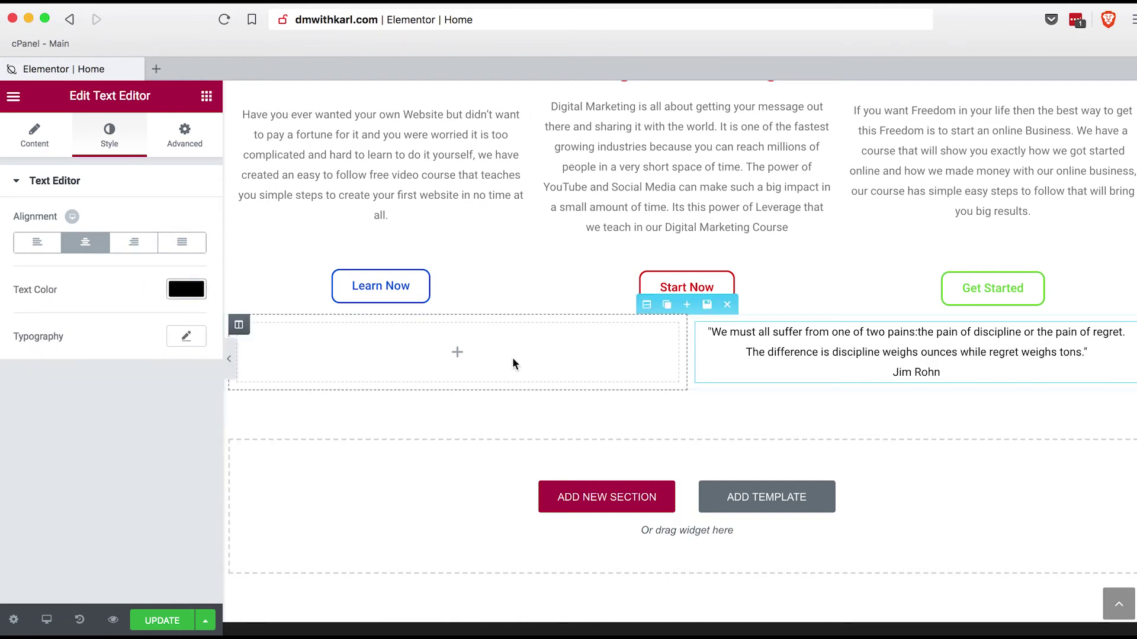
pyautogui.click(646, 305)
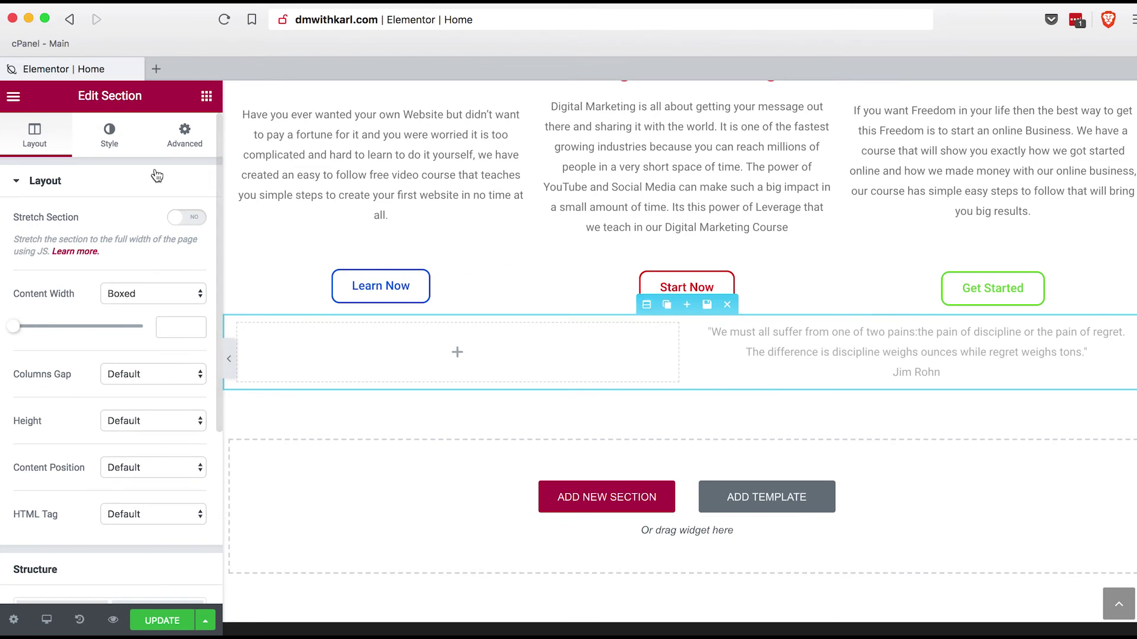
pyautogui.click(110, 135)
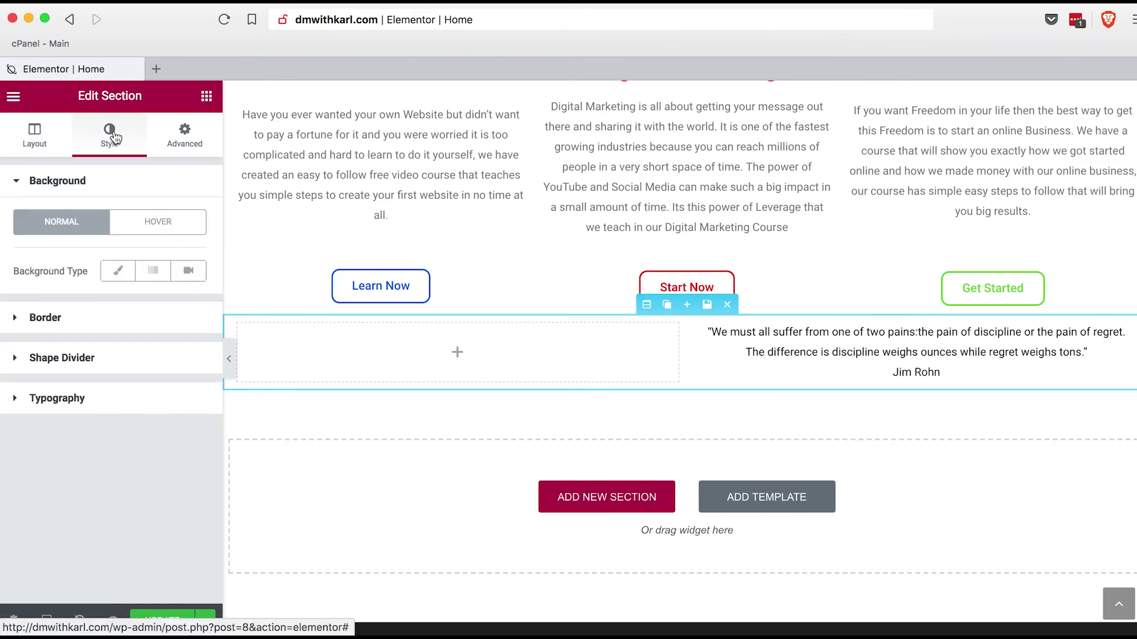
pyautogui.click(118, 271)
pyautogui.click(115, 432)
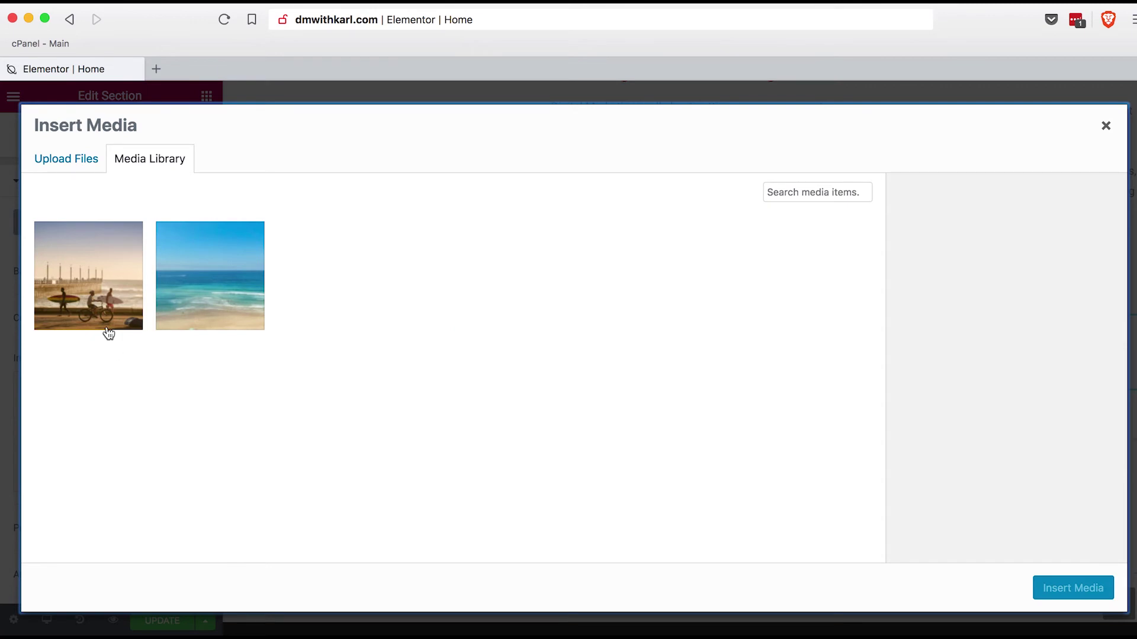
pyautogui.click(94, 291)
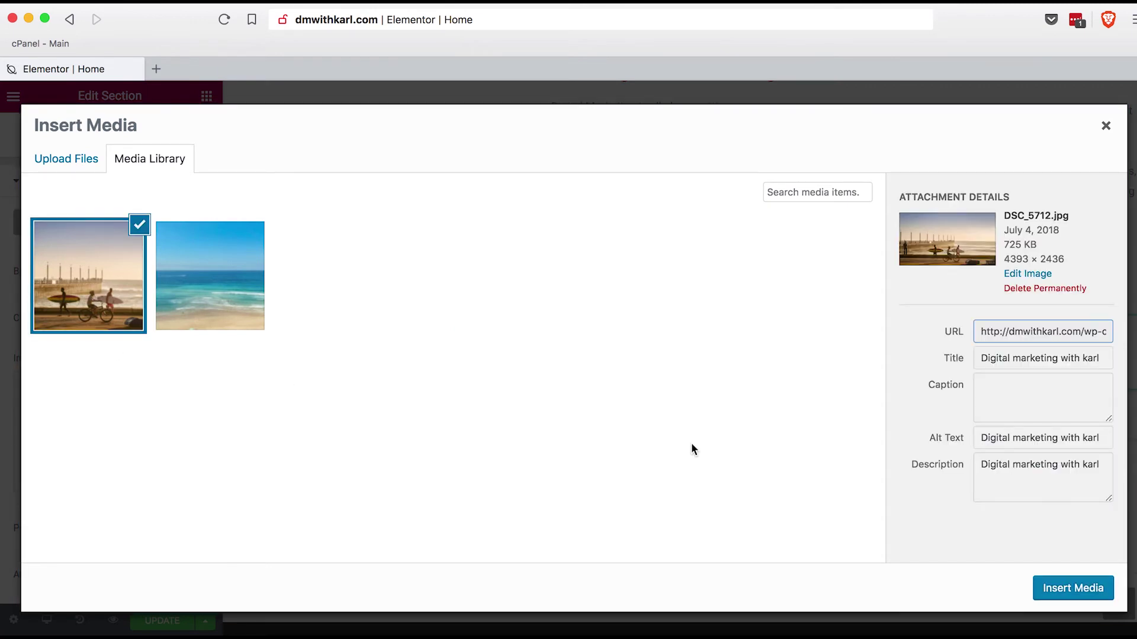
pyautogui.click(1066, 592)
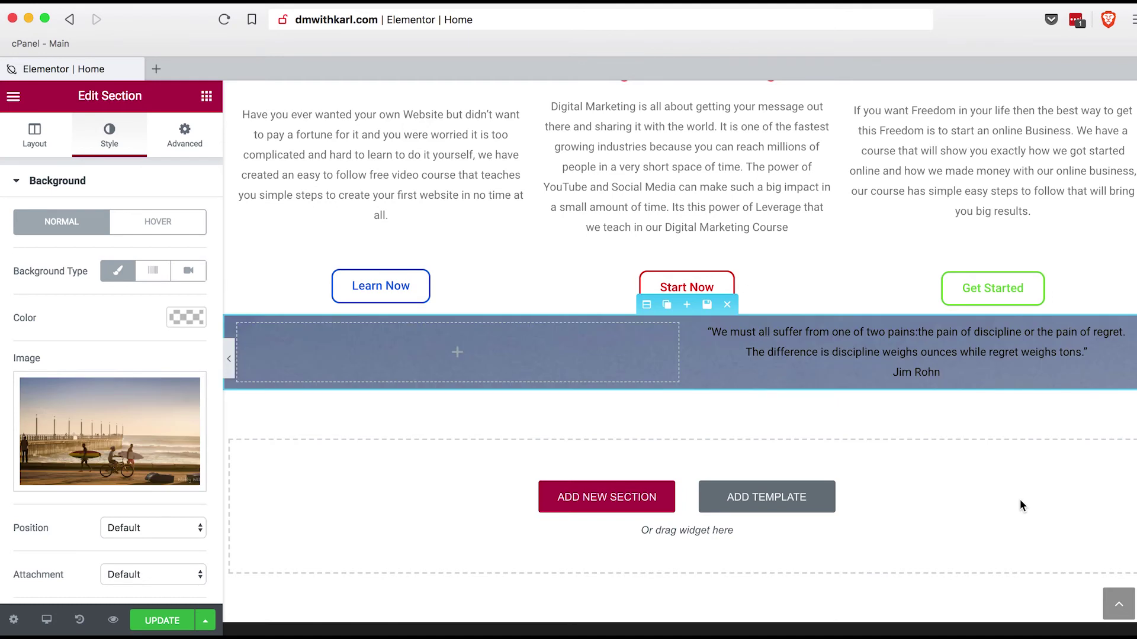
# Set the section's background image position to Center Center and its size to Cover
pyautogui.scroll(-2, 300, 496)
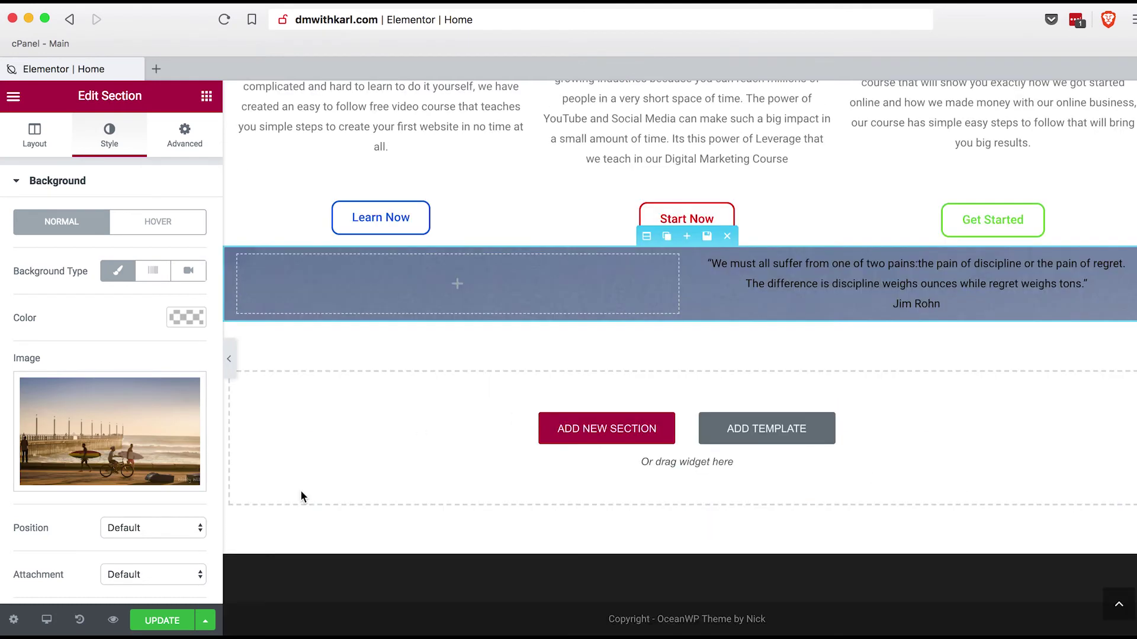
pyautogui.click(179, 526)
pyautogui.click(169, 594)
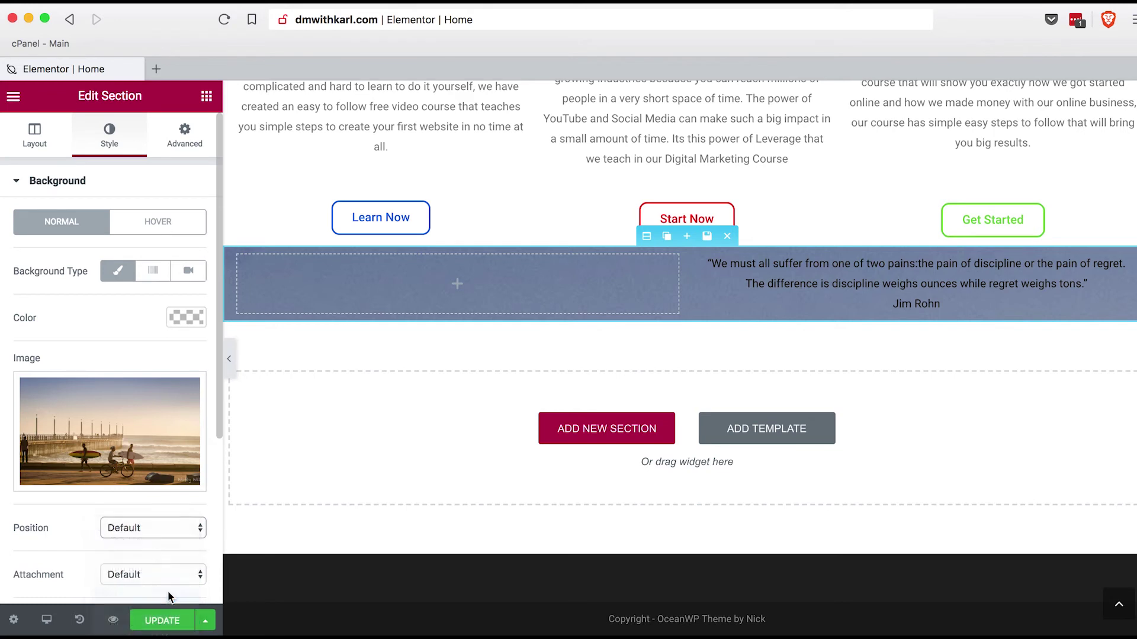
pyautogui.scroll(-3, 158, 490)
pyautogui.scroll(-1, 157, 496)
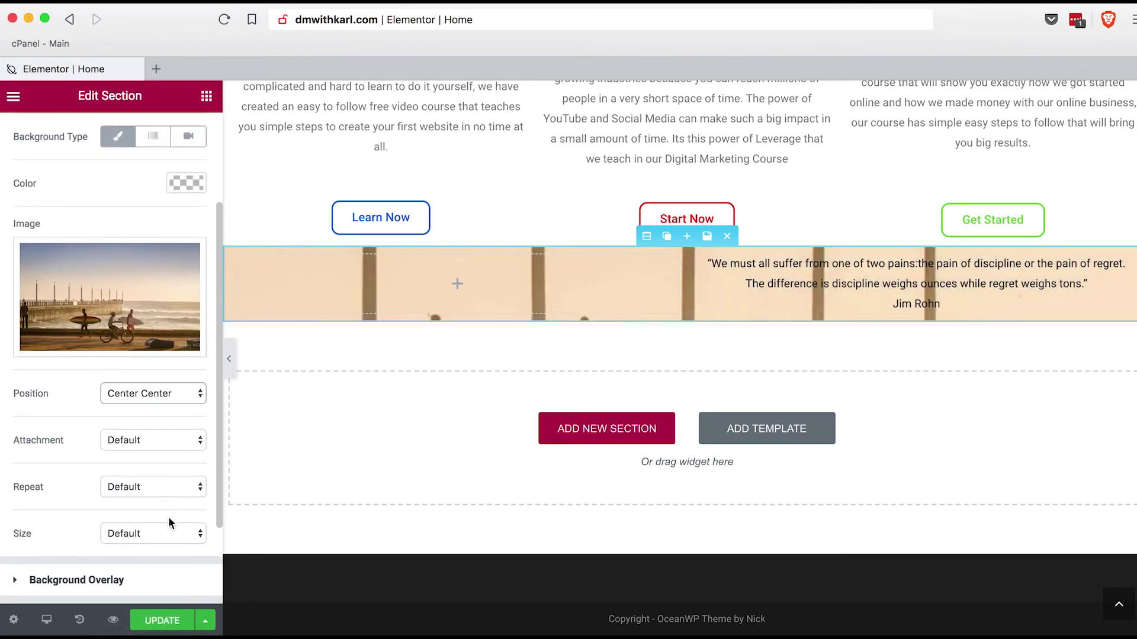
pyautogui.click(168, 533)
pyautogui.click(165, 560)
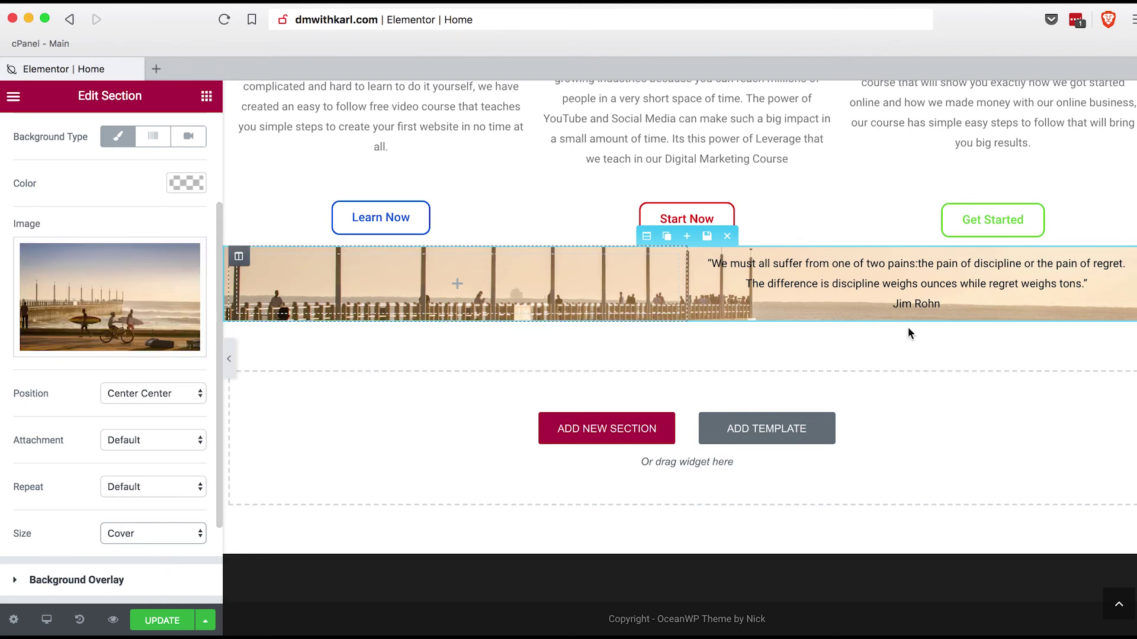
# Unlink the padding values of the quote text block and set its top padding to 50 px
pyautogui.click(976, 287)
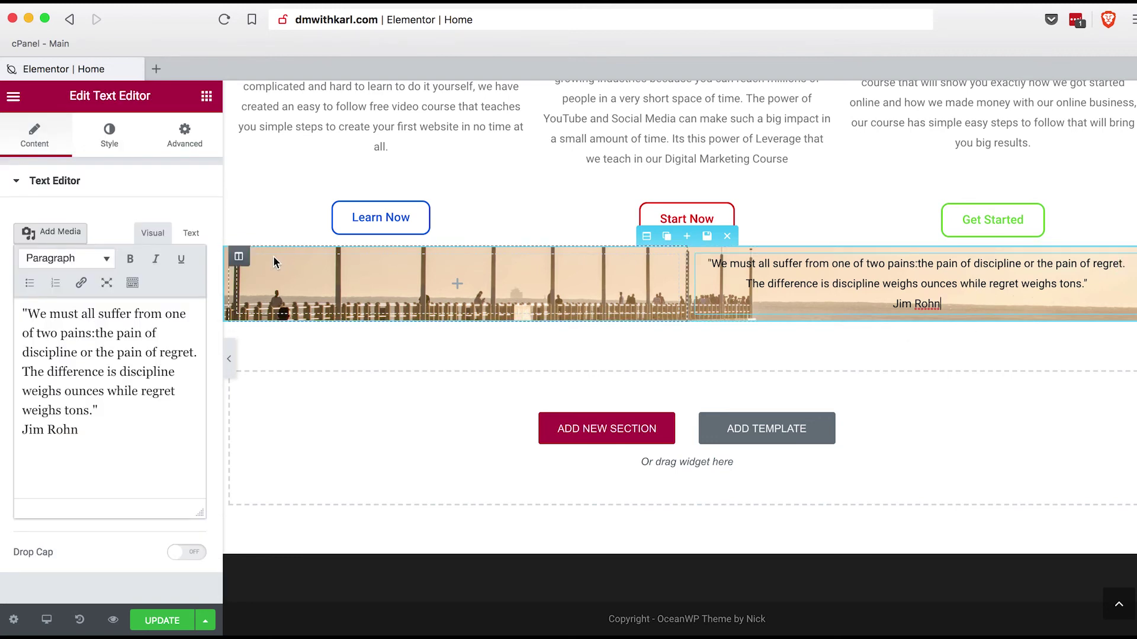
pyautogui.click(117, 142)
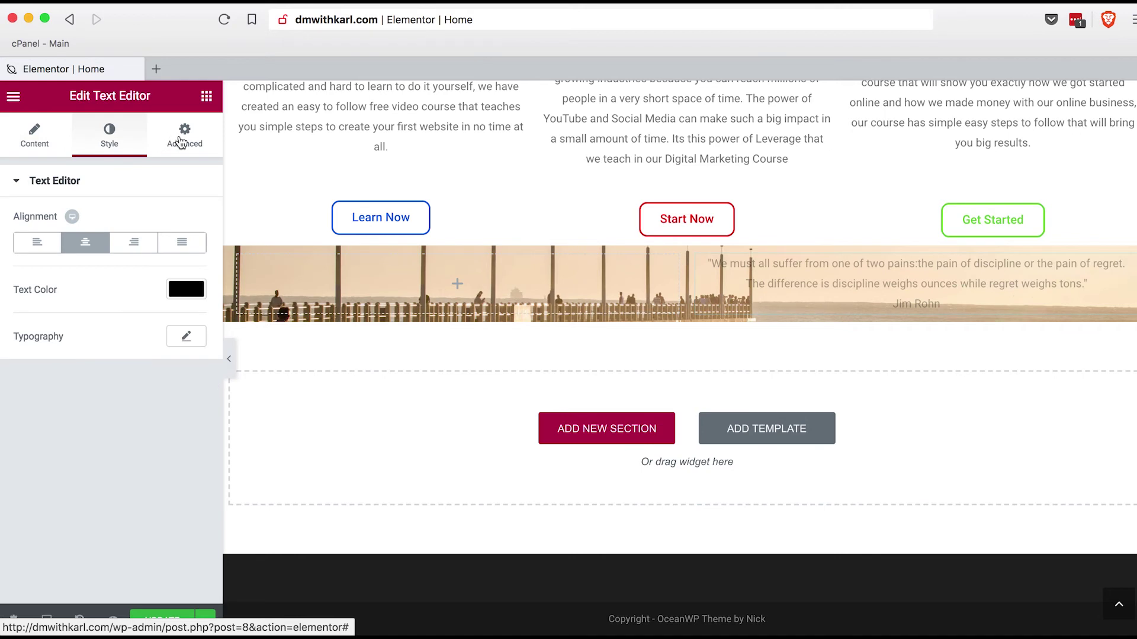
pyautogui.click(184, 141)
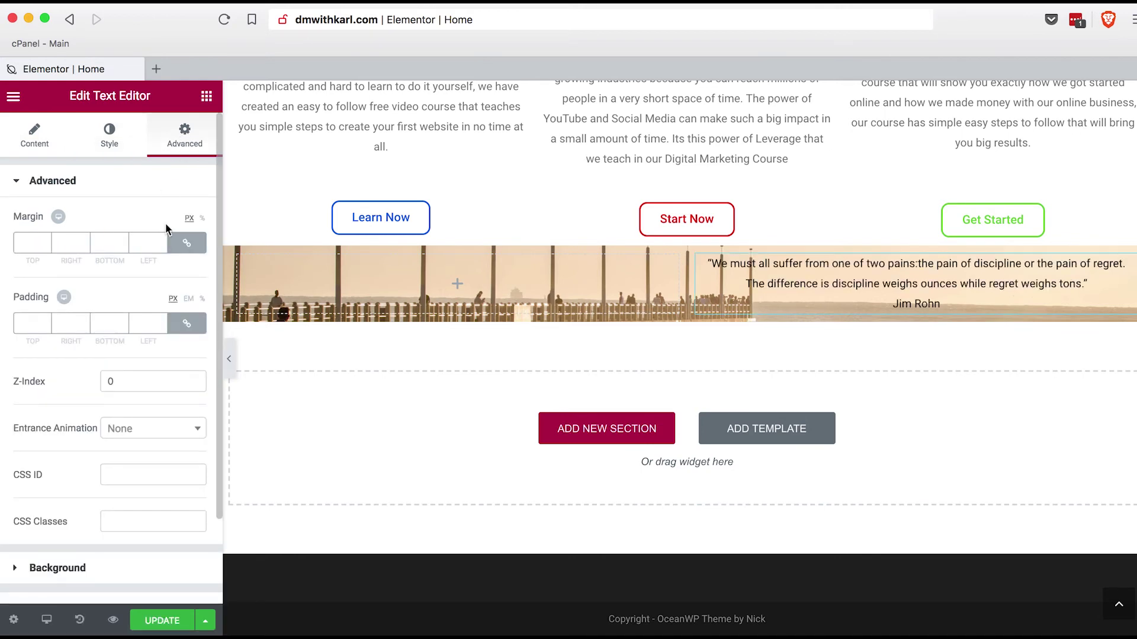
pyautogui.click(187, 325)
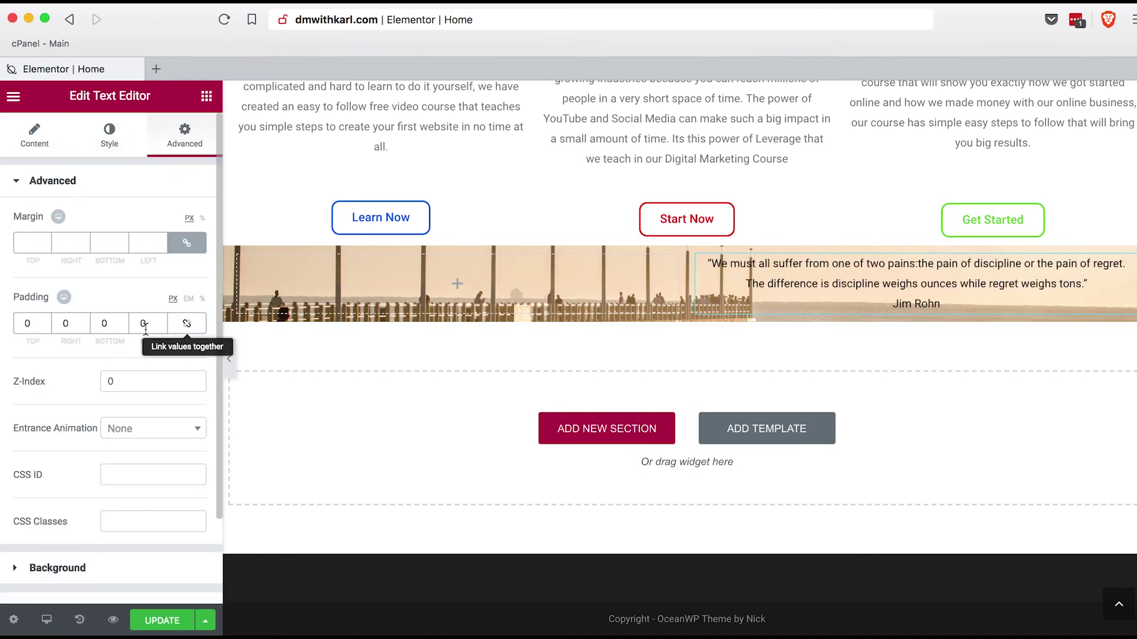
pyautogui.doubleClick(34, 324)
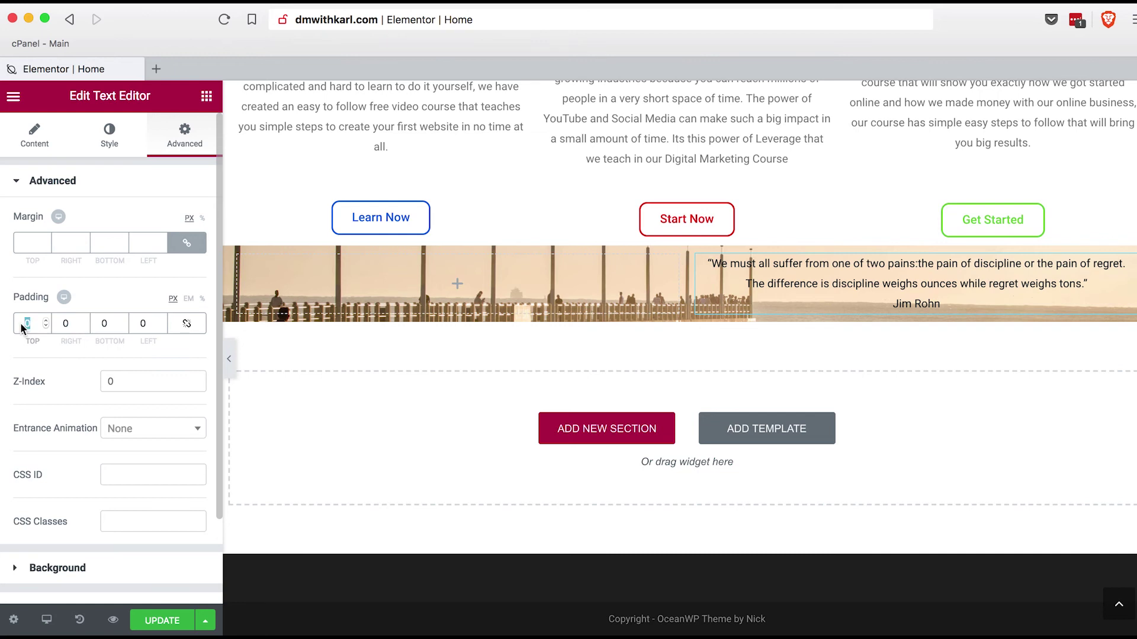
pyautogui.write('50')
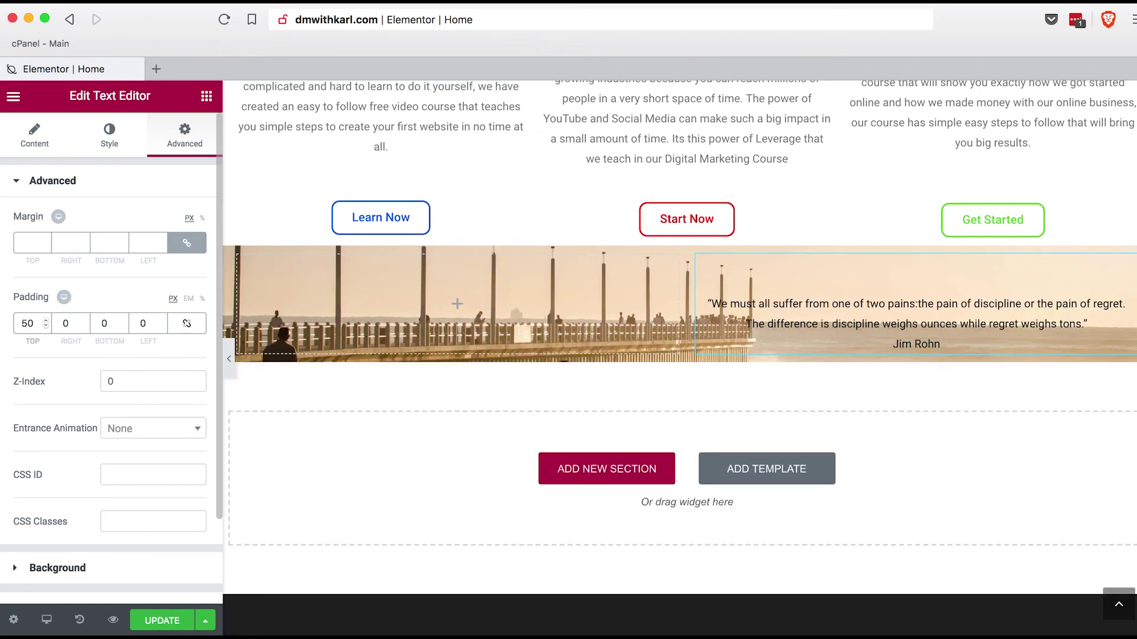
# Set the quote text block's bottom padding to 350 px to reveal more of the surfers background
pyautogui.doubleClick(103, 325)
pyautogui.write('250')
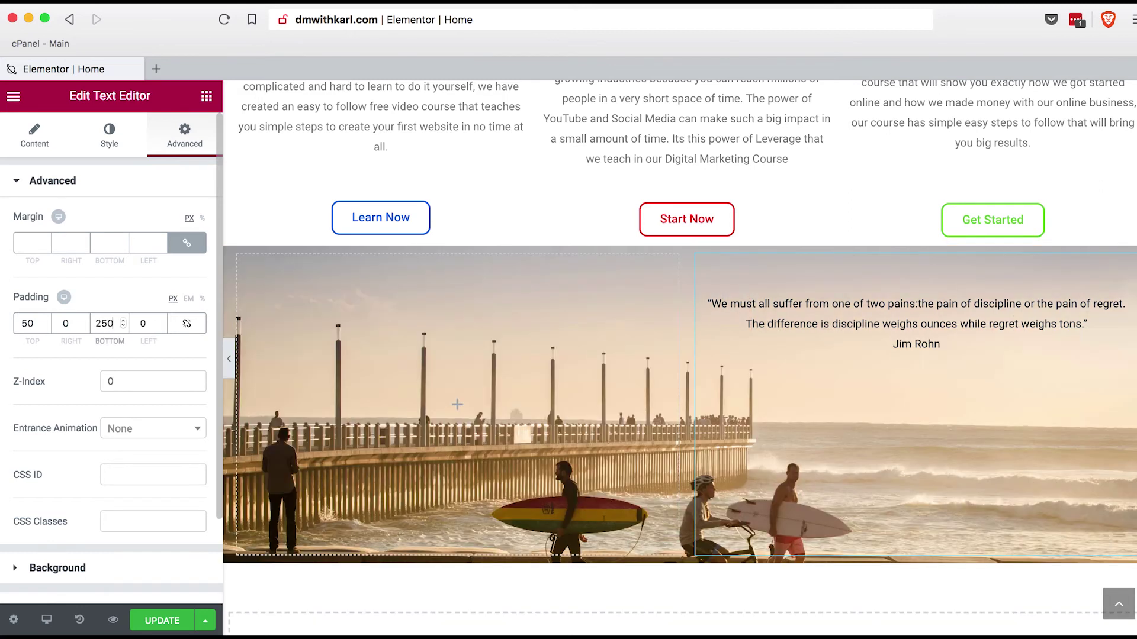
pyautogui.press('BackSpace')
pyautogui.press('BackSpace')
pyautogui.press('BackSpace')
pyautogui.write('0350')
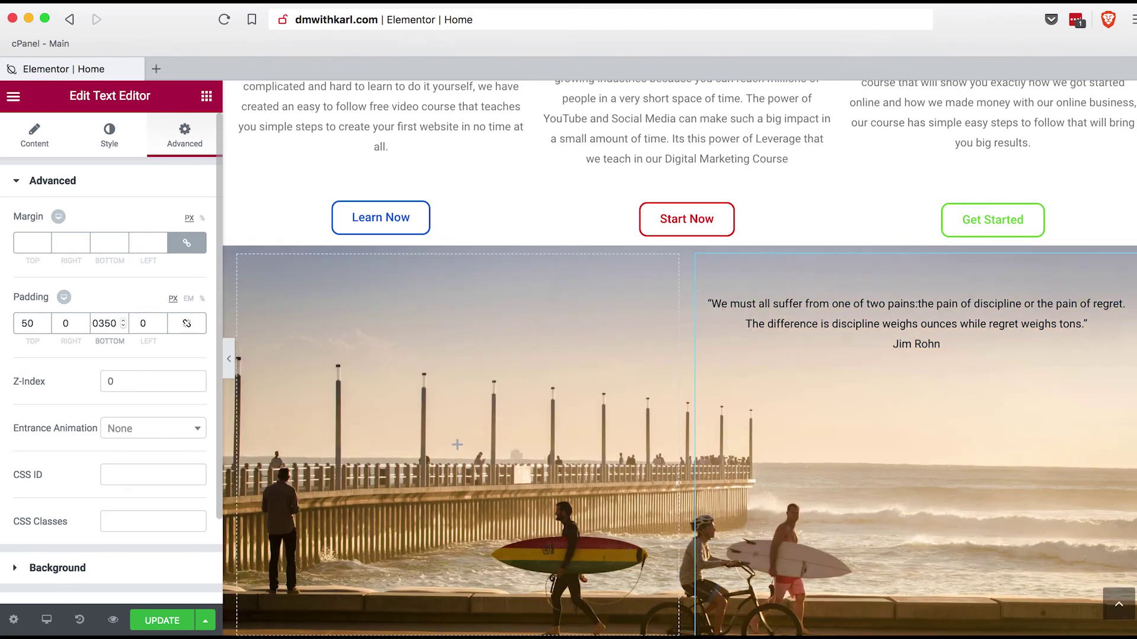
pyautogui.scroll(-3, 513, 351)
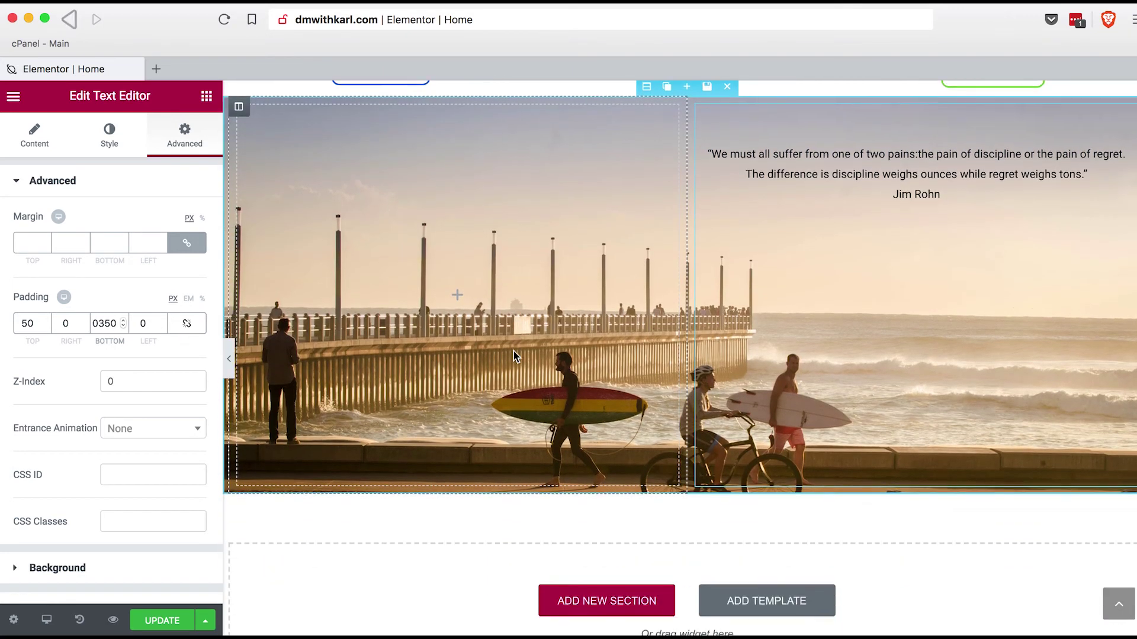
pyautogui.scroll(2, 731, 409)
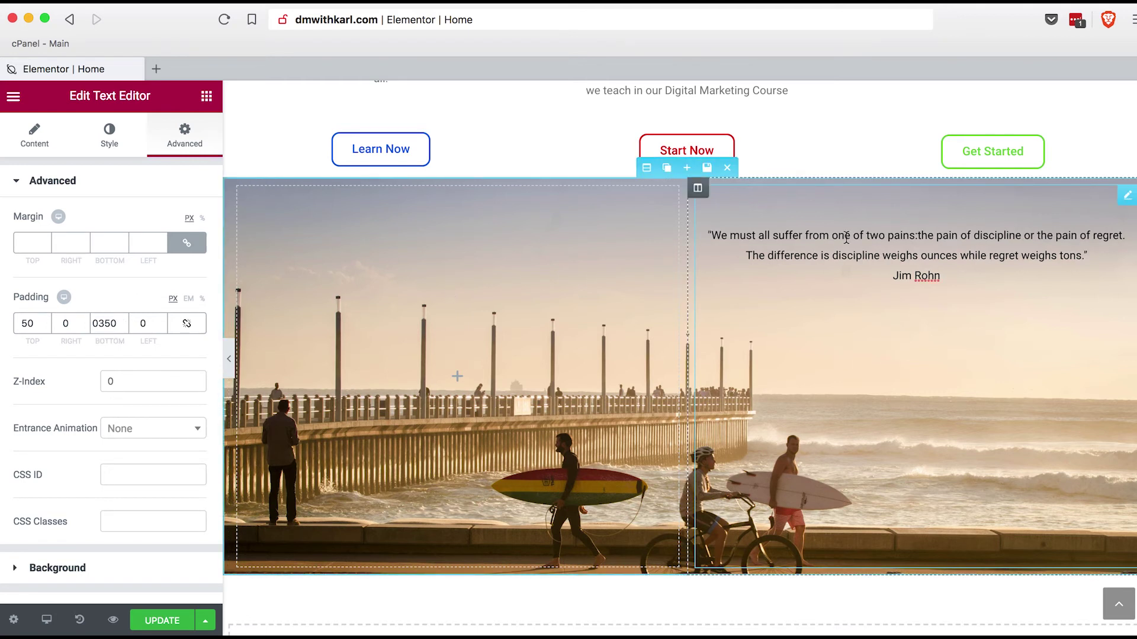
# Set the quote text's typography size to 18 px
pyautogui.click(45, 141)
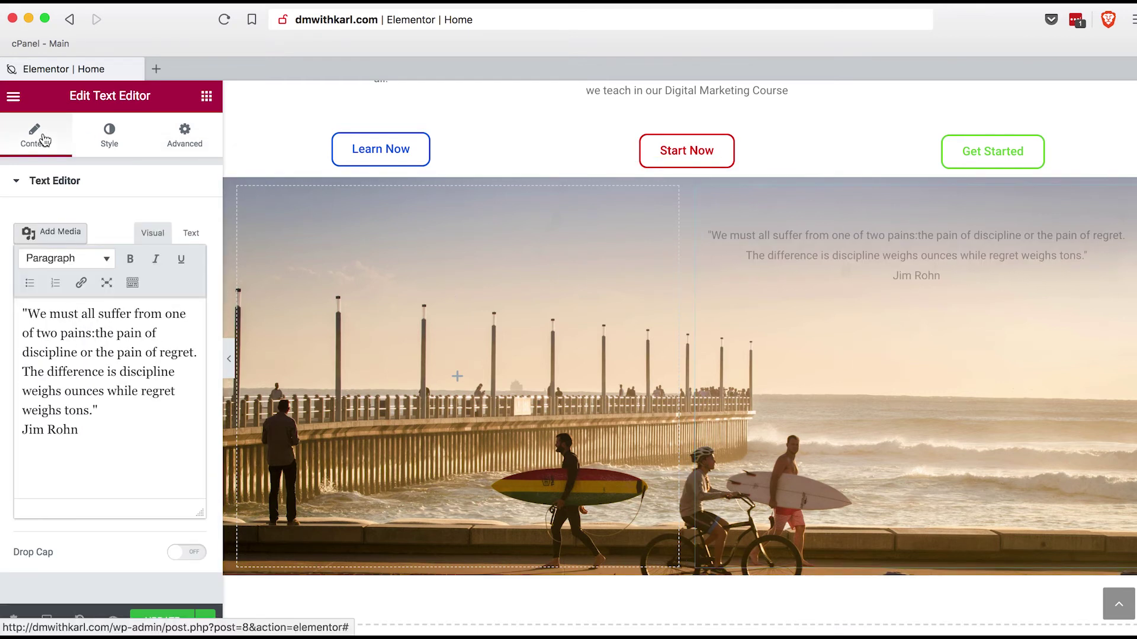
pyautogui.click(93, 140)
pyautogui.click(181, 338)
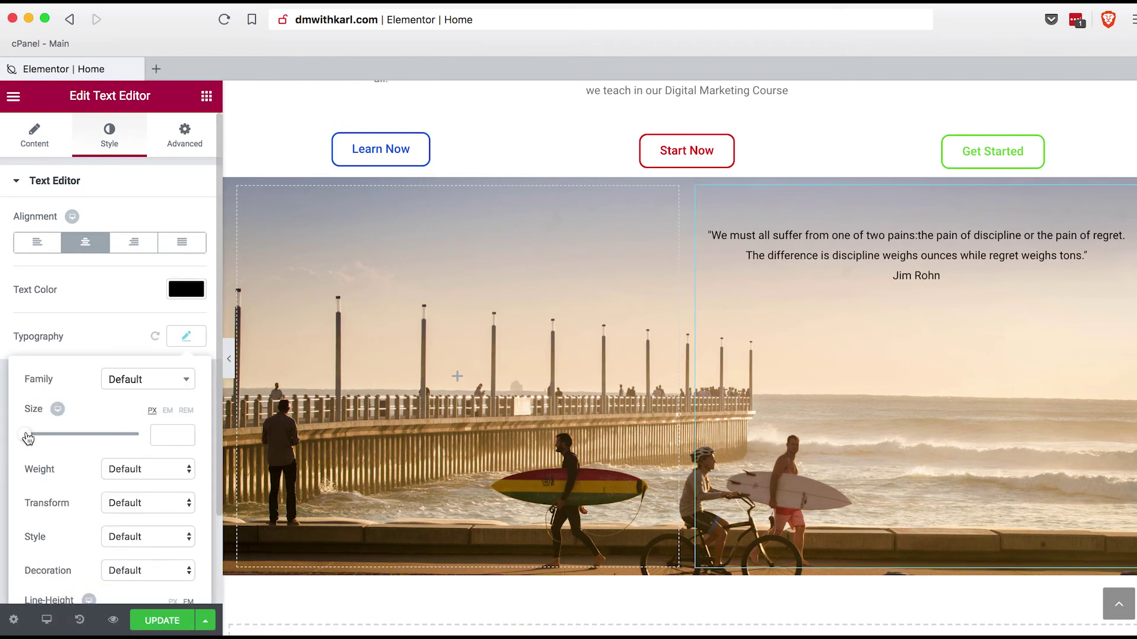
pyautogui.moveTo(27, 438); pyautogui.dragTo(37, 435)
pyautogui.moveTo(37, 435); pyautogui.dragTo(41, 436)
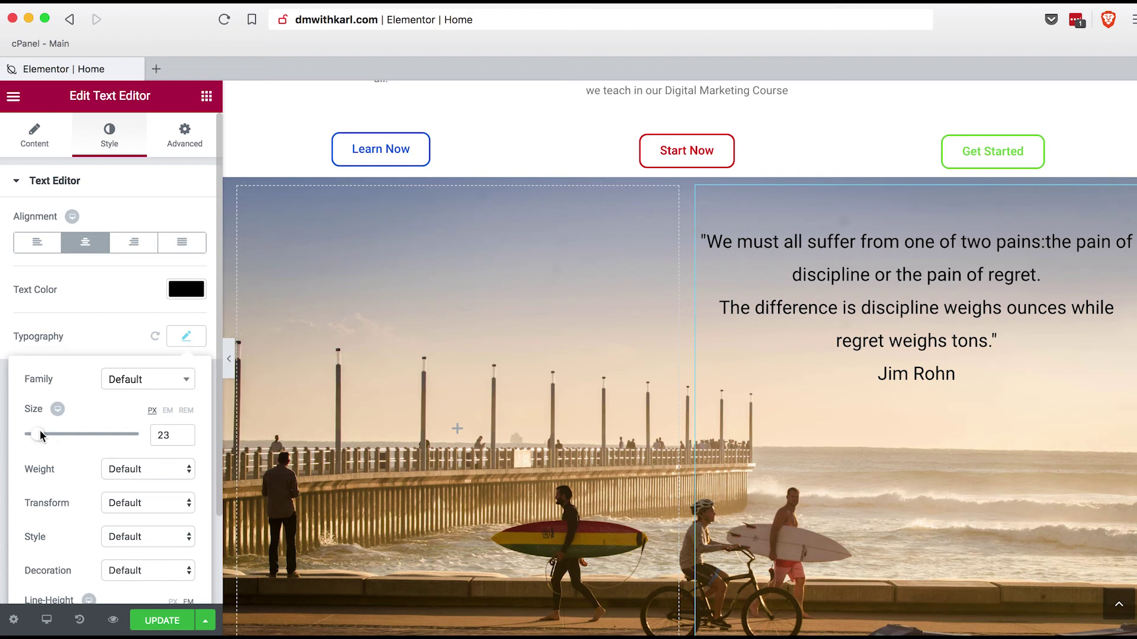
pyautogui.moveTo(40, 435); pyautogui.dragTo(38, 437)
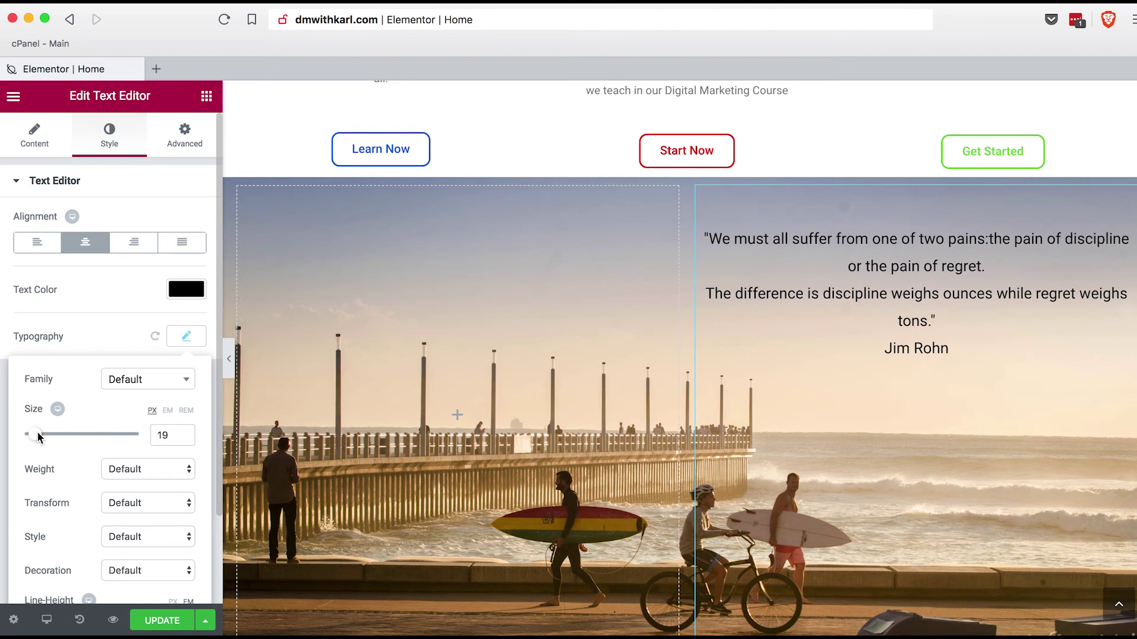
pyautogui.moveTo(38, 436); pyautogui.dragTo(36, 436)
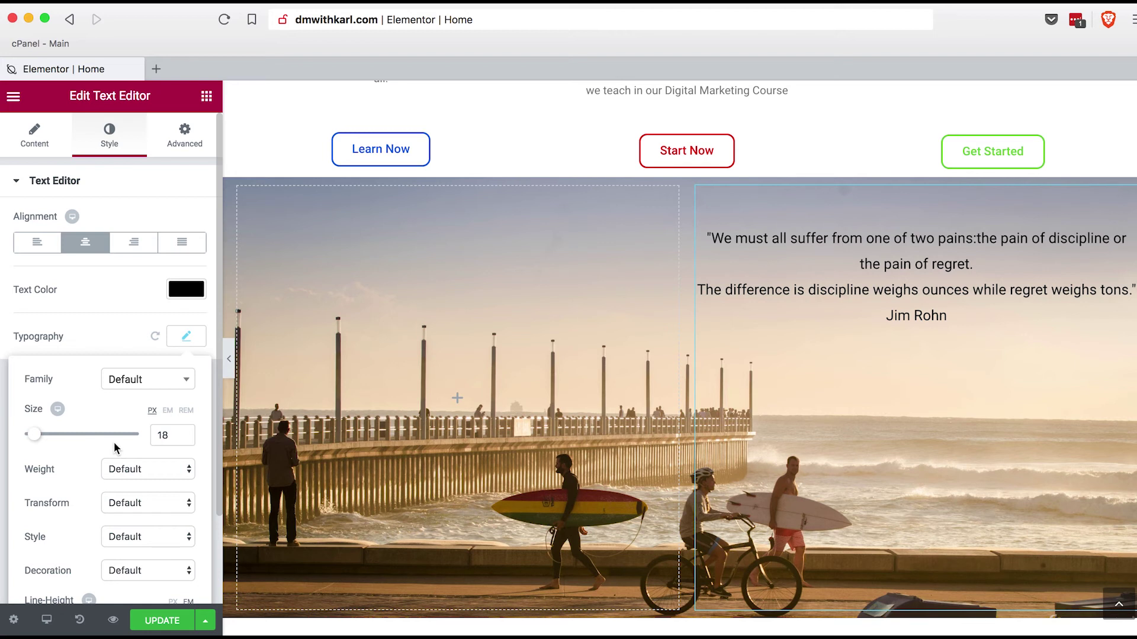
# Set the quote text's font weight to 300 and try a slight letter spacing adjustment
pyautogui.scroll(-2, 155, 403)
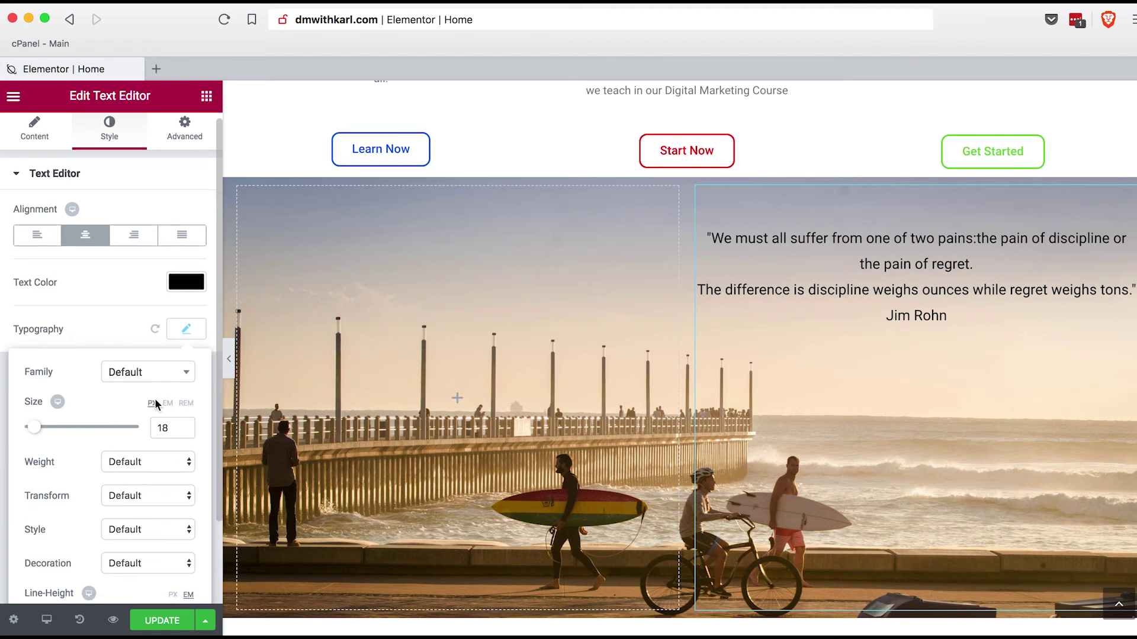
pyautogui.click(146, 432)
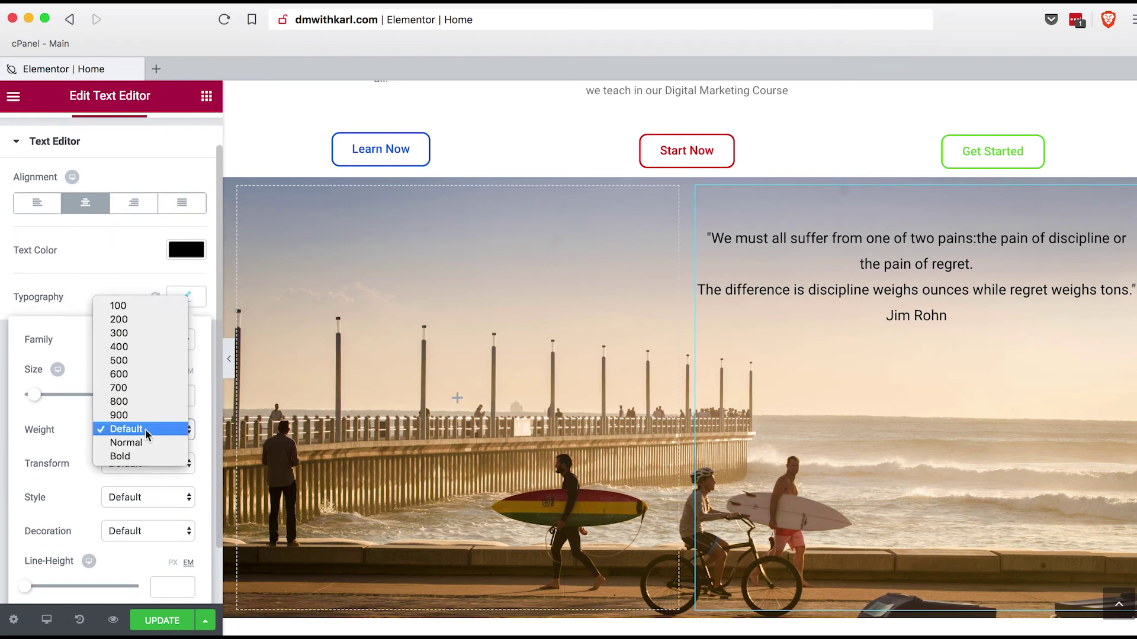
pyautogui.click(136, 335)
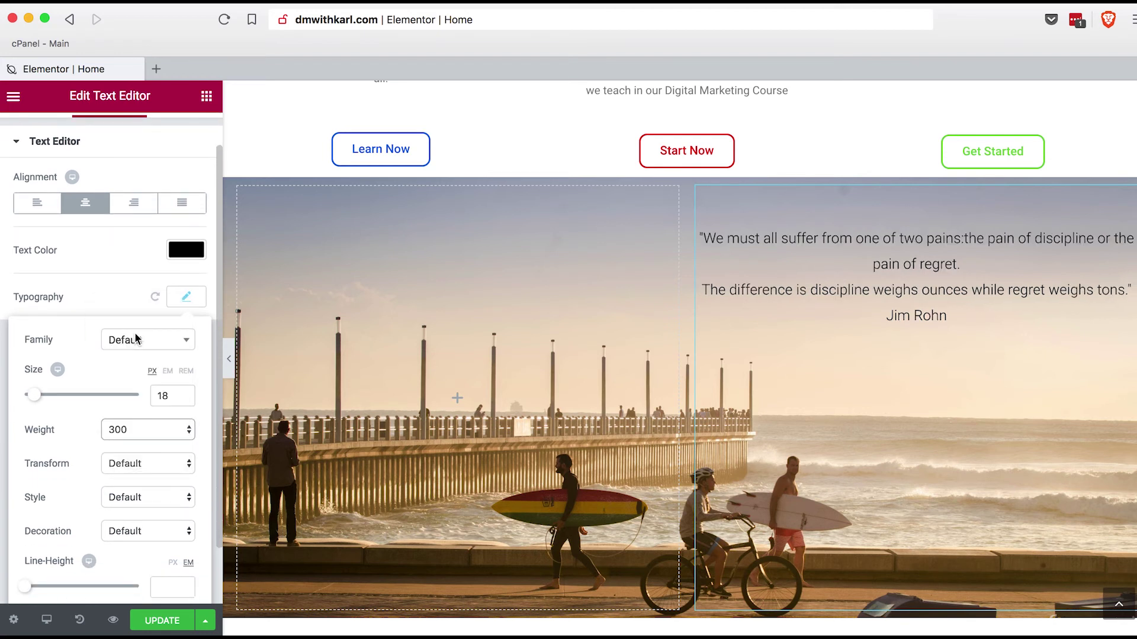
pyautogui.scroll(-3, 135, 339)
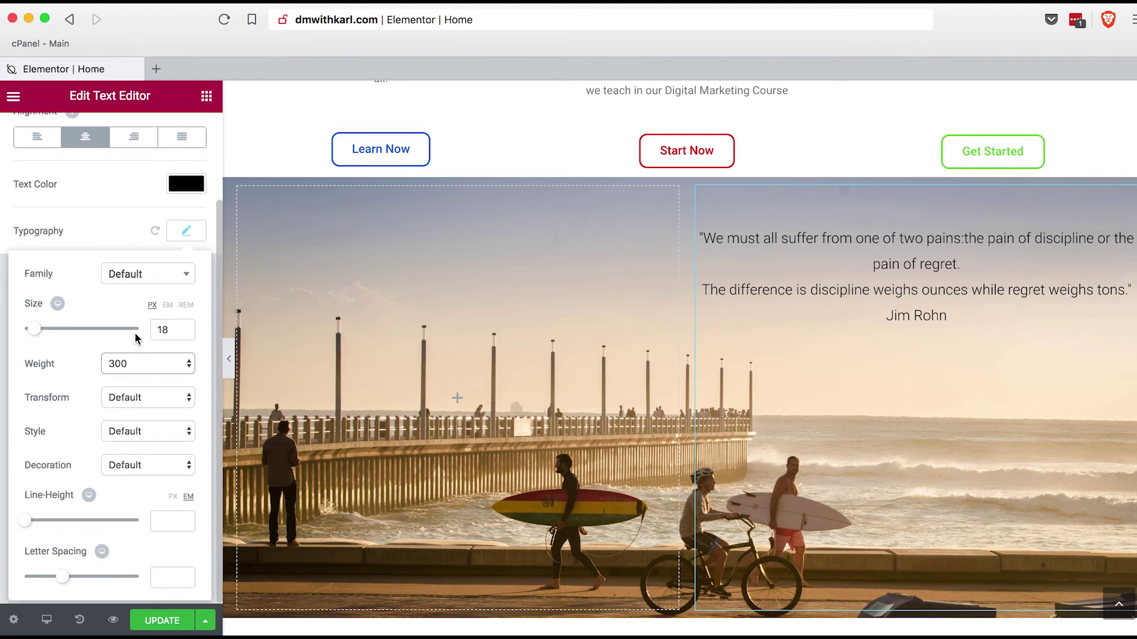
pyautogui.moveTo(63, 576)
pyautogui.mouseDown()
pyautogui.moveTo(73, 573)
pyautogui.moveTo(61, 573)
pyautogui.mouseUp()
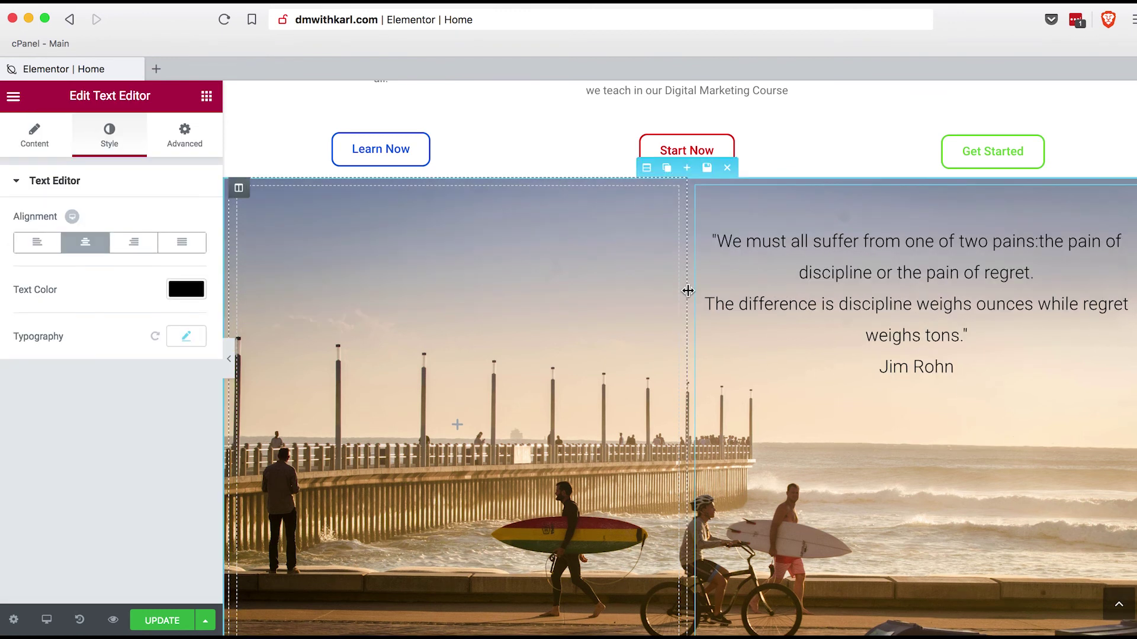
# Widen the quote column by narrowing the empty column beside it, and set the quote's font size to 18 px
pyautogui.moveTo(687, 290); pyautogui.dragTo(503, 293)
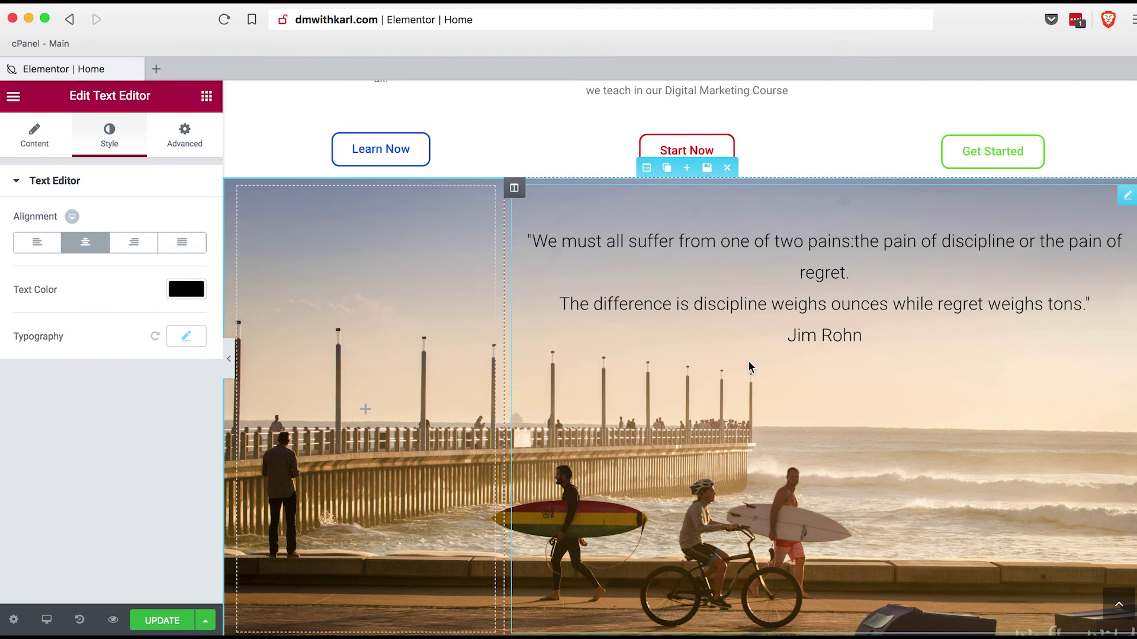
pyautogui.click(186, 336)
pyautogui.moveTo(37, 435); pyautogui.dragTo(36, 435)
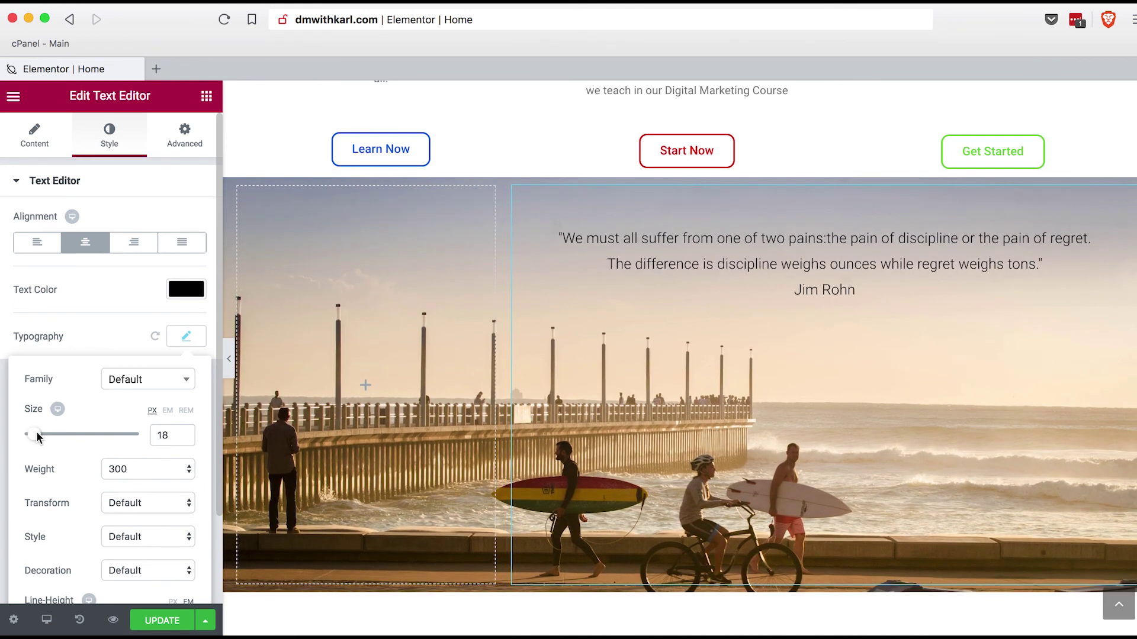
# Set the quote text's letter spacing to 0.9
pyautogui.scroll(-3, 72, 516)
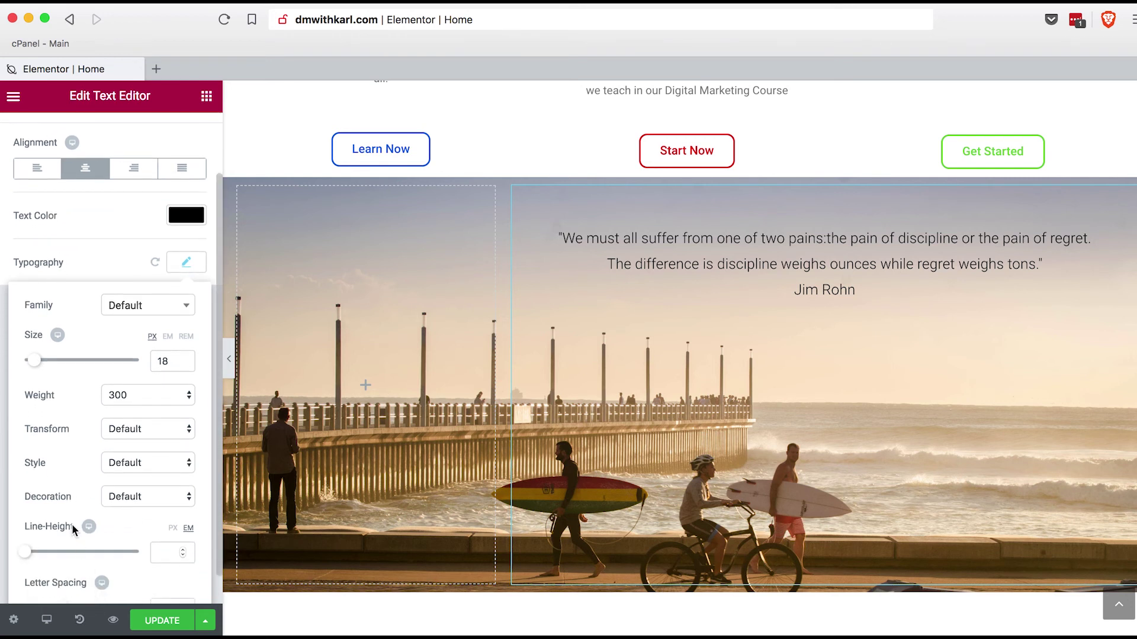
pyautogui.scroll(-1, 72, 524)
pyautogui.moveTo(64, 576); pyautogui.dragTo(71, 577)
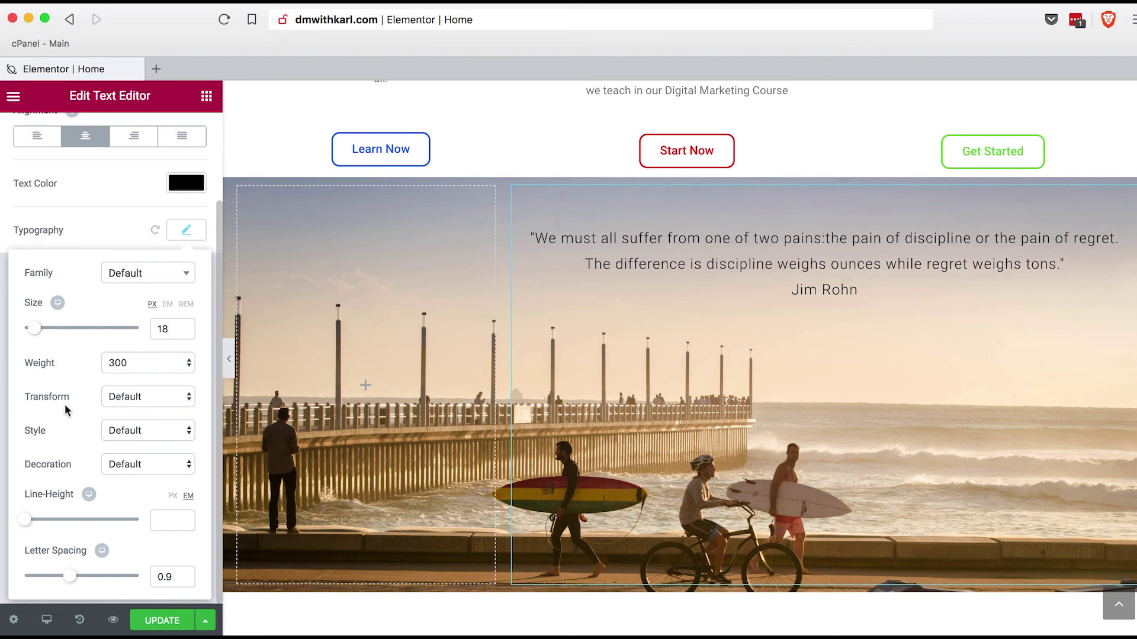
# Italicize the entire quote including the Jim Rohn attribution, and update the page
pyautogui.scroll(3, 52, 178)
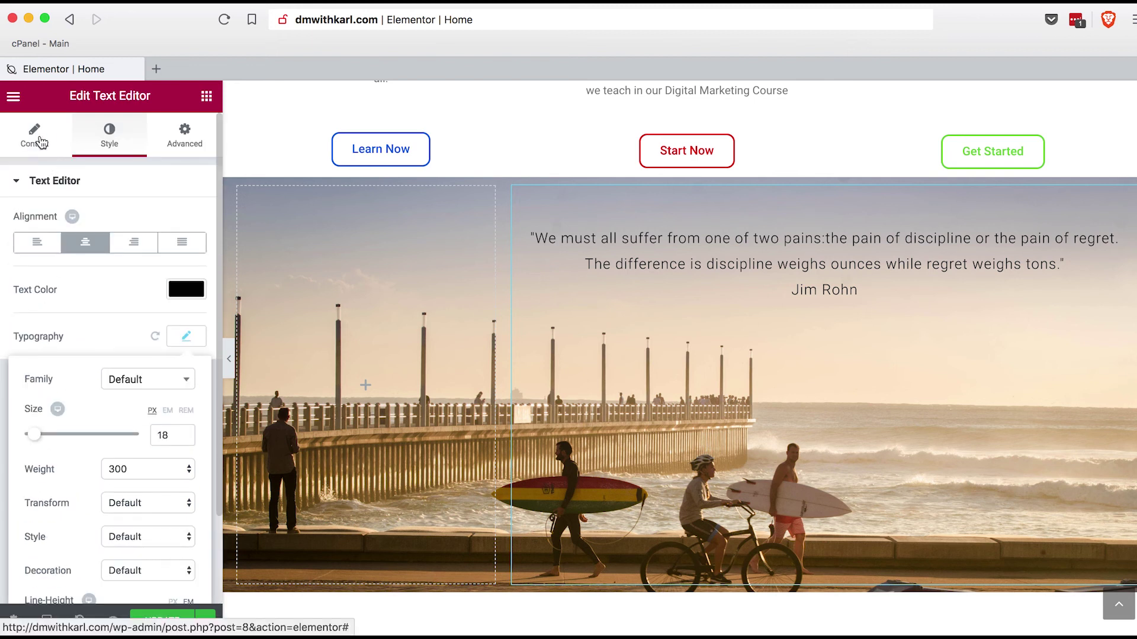
pyautogui.click(50, 149)
pyautogui.moveTo(96, 435); pyautogui.dragTo(47, 409)
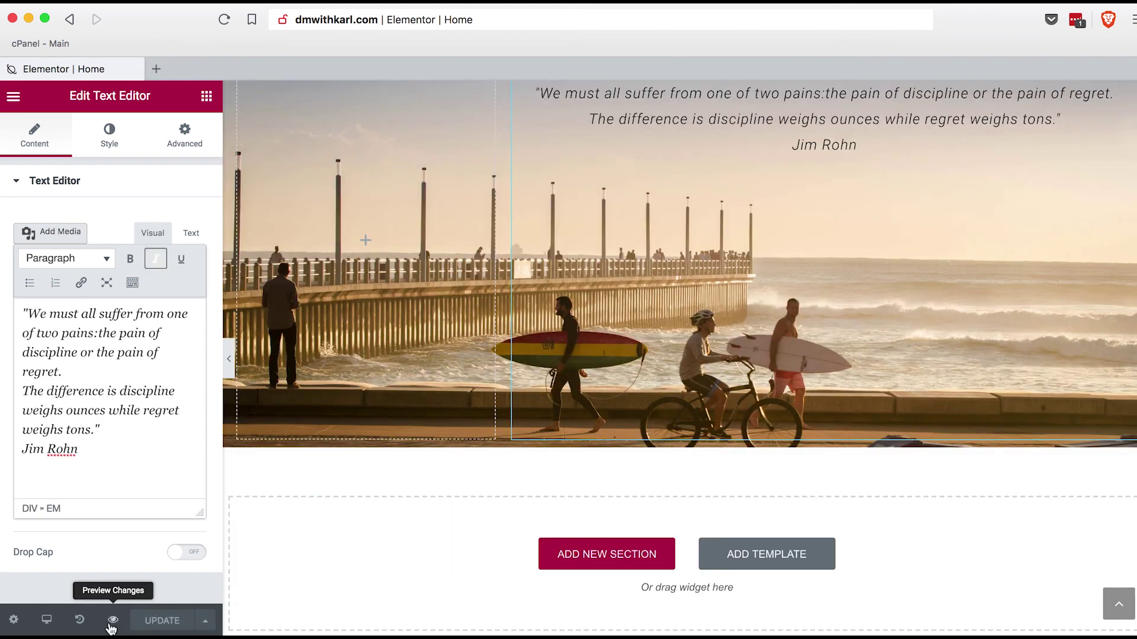
# Preview the home page and check the hero, feature columns, surfer quote section and the Courses submenu
pyautogui.click(112, 620)
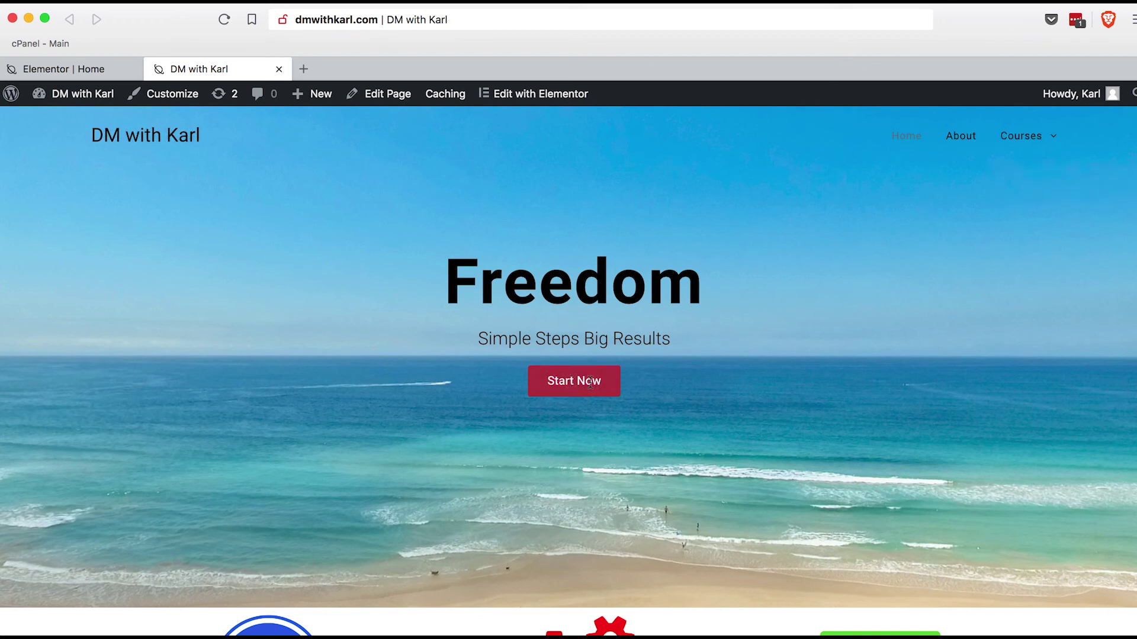
pyautogui.scroll(-8, 665, 407)
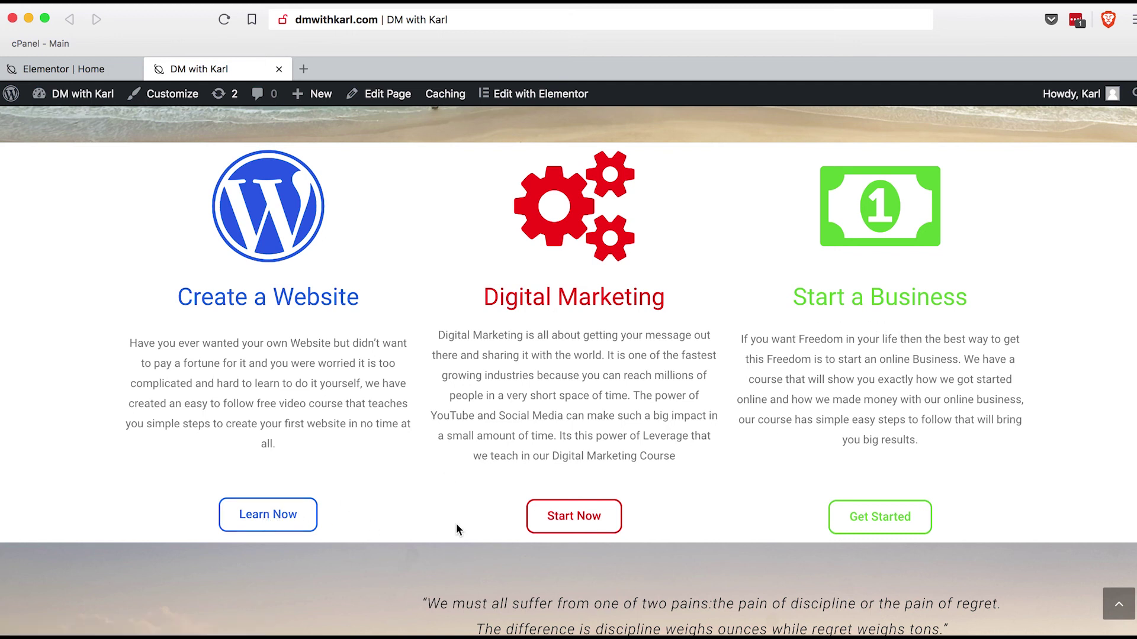
pyautogui.scroll(-5, 673, 539)
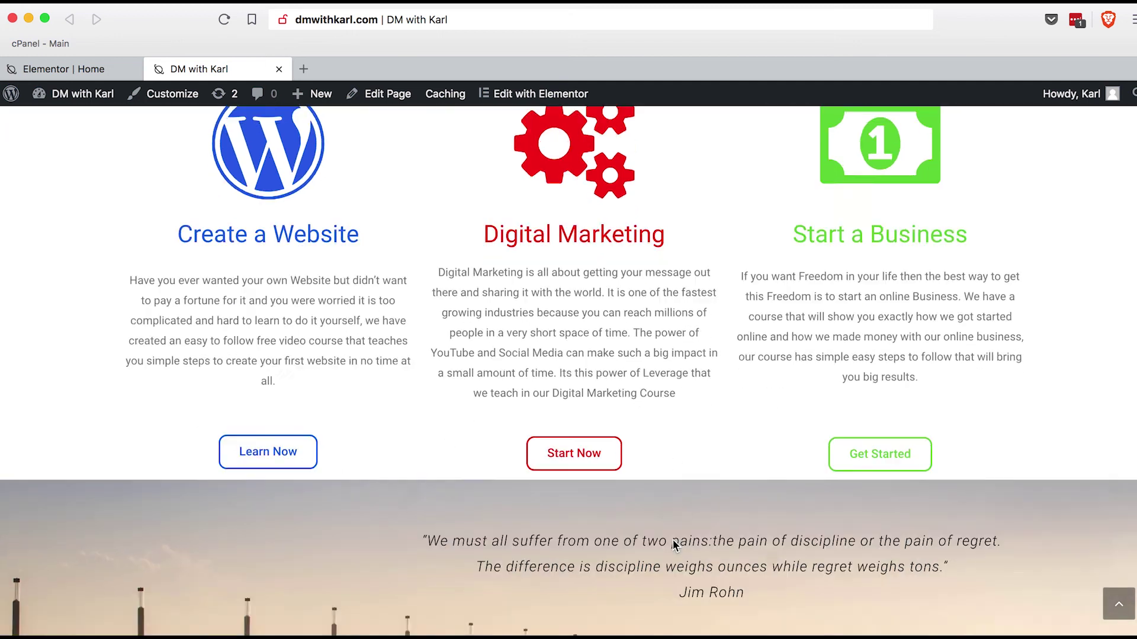
pyautogui.scroll(-2, 672, 539)
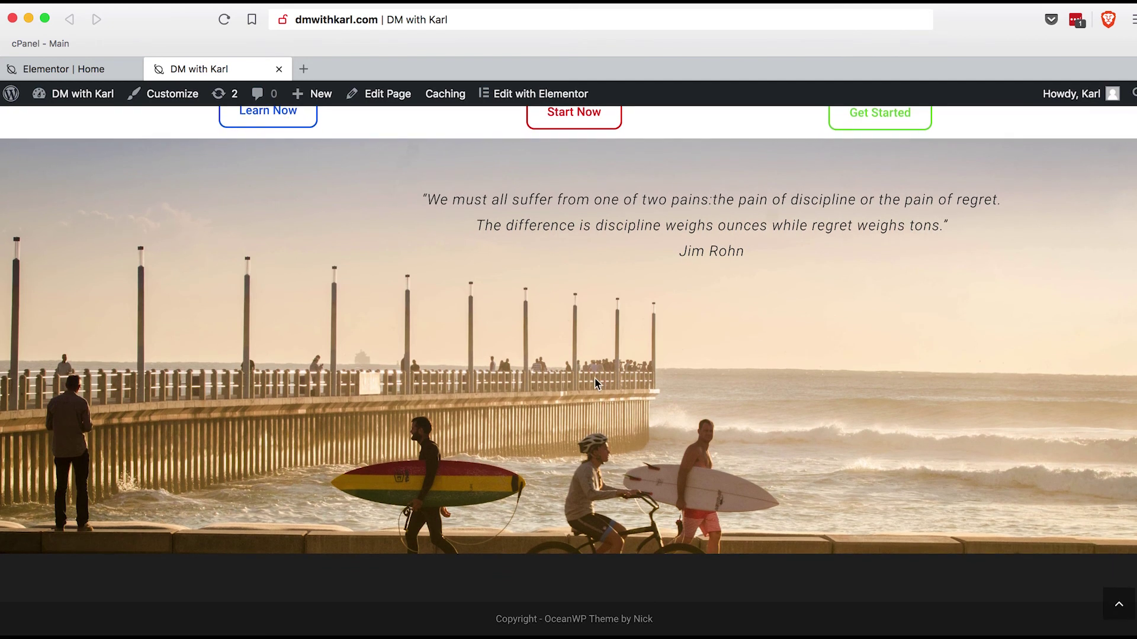
pyautogui.scroll(15, 594, 379)
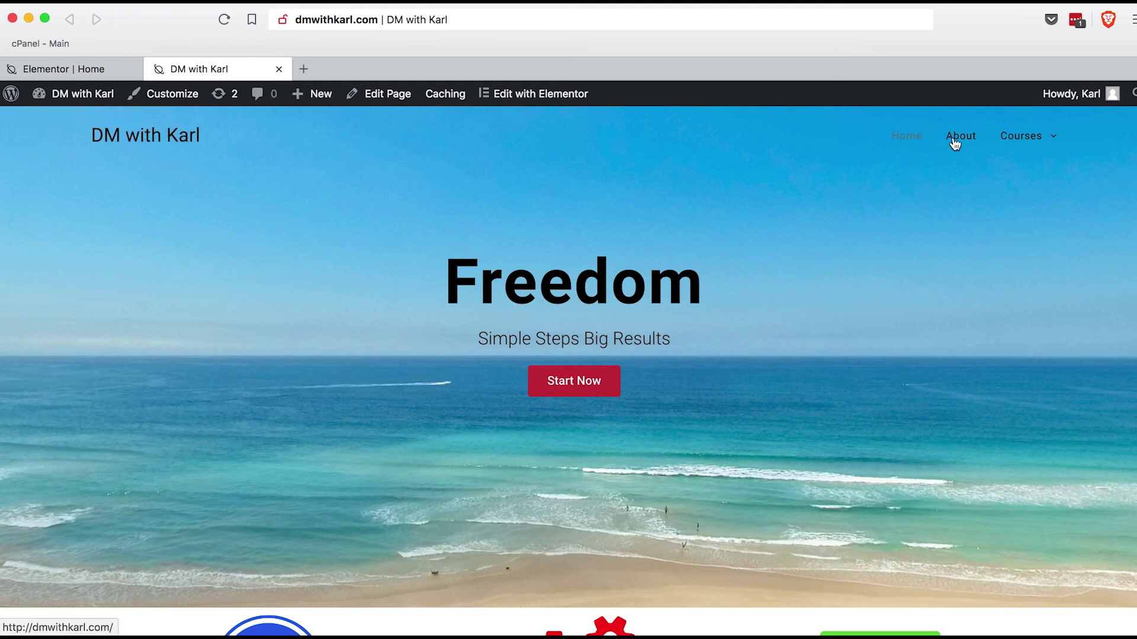
pyautogui.moveTo(994, 141)
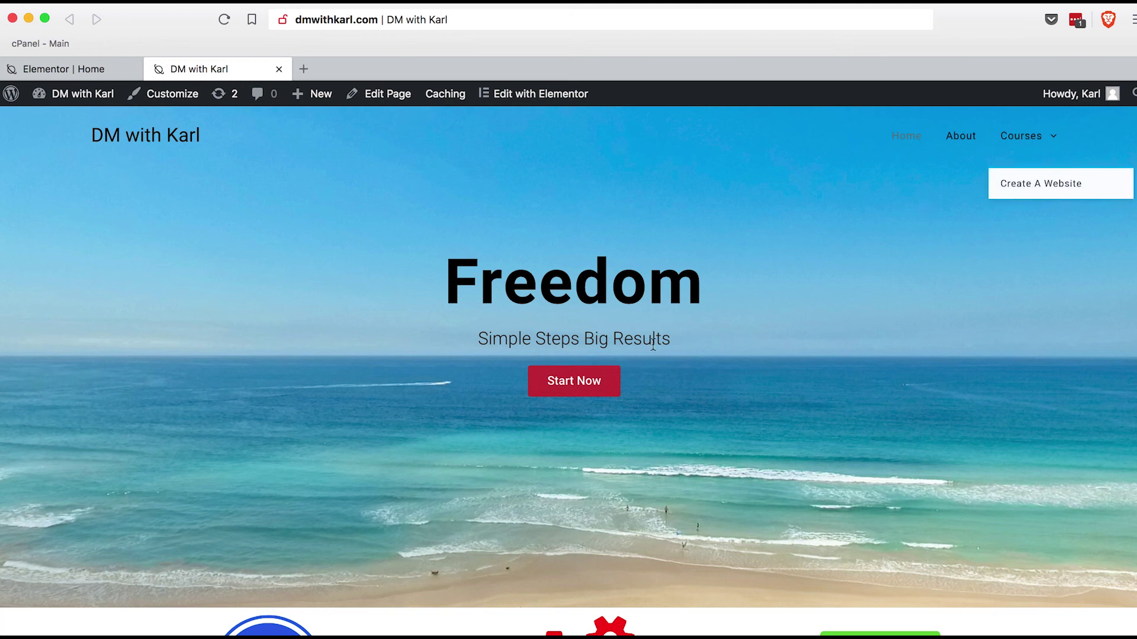